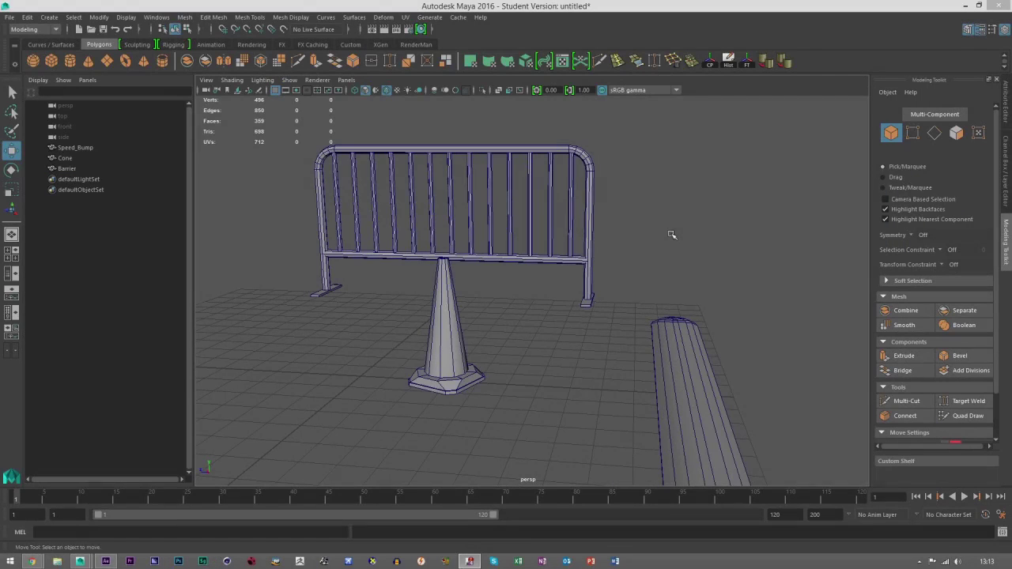
alt+drag(631, 261, 682, 259)
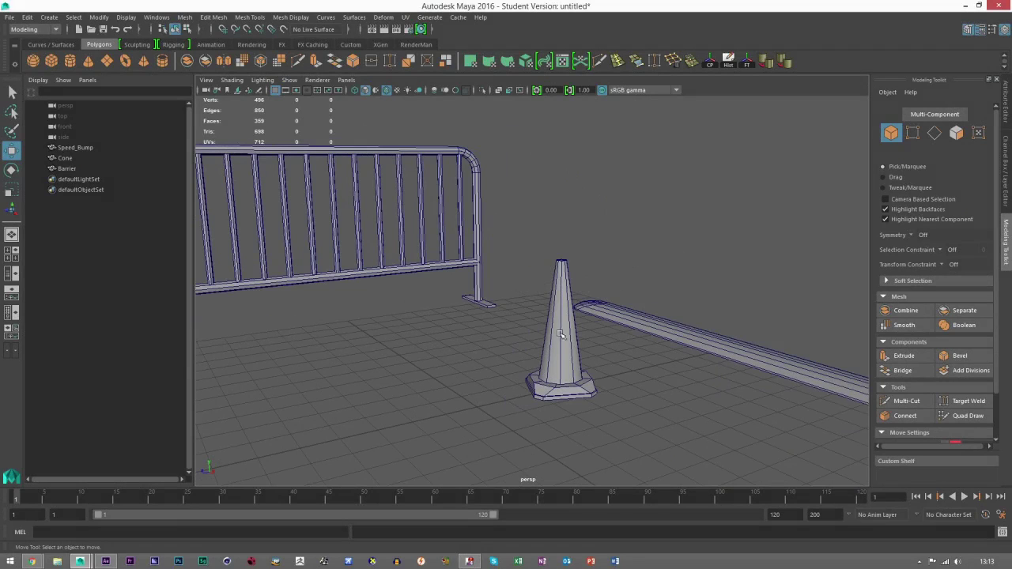
scroll(495, 263, down, 2)
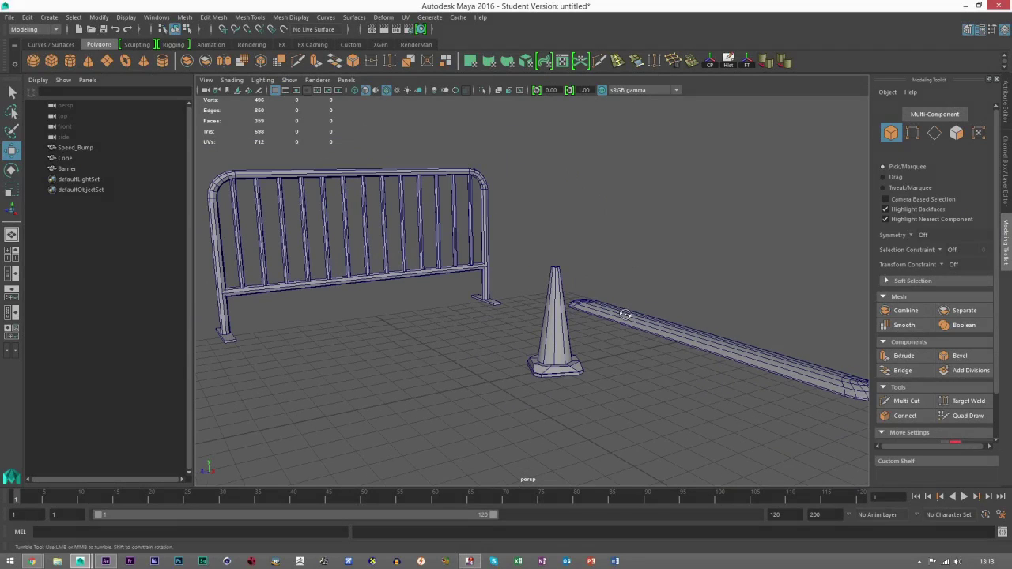
alt+drag(622, 317, 607, 356)
alt+middle_drag(649, 338, 601, 320)
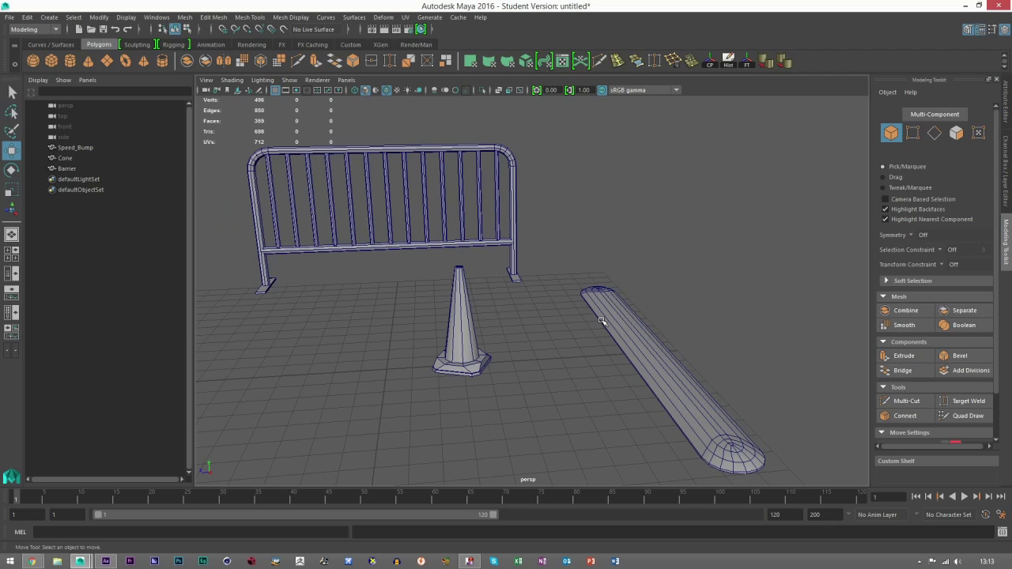
alt+drag(601, 320, 491, 198)
Step: Open the UV Editor side by side with the main window and hide the Outliner to show only the perspective view
drag(413, 4, 0, 122)
click(410, 22)
click(429, 41)
drag(507, 97, 626, 128)
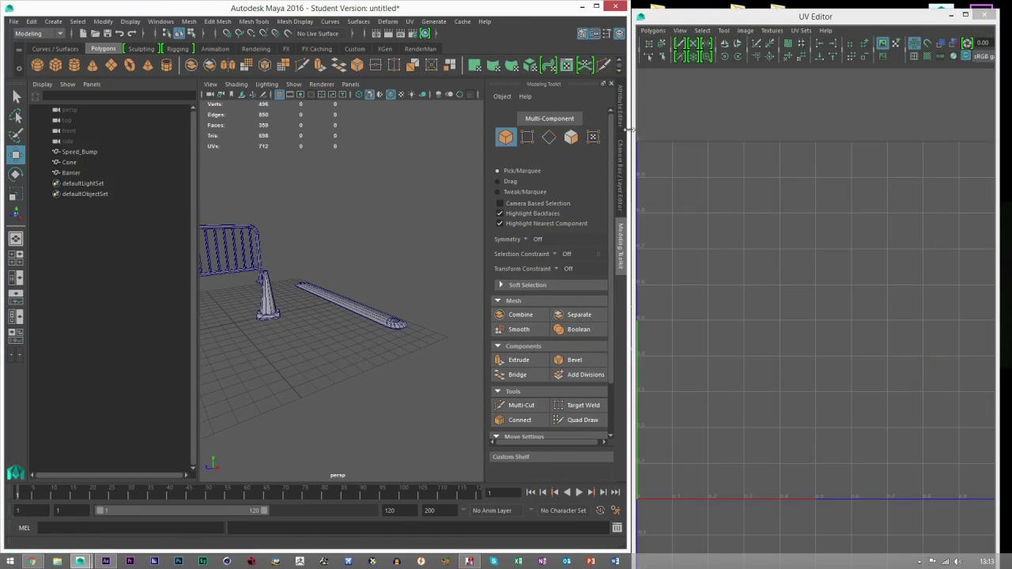
click(15, 261)
key(space)
Step: Select the speed bump and delete its existing UVs
alt+middle_drag(321, 289, 385, 260)
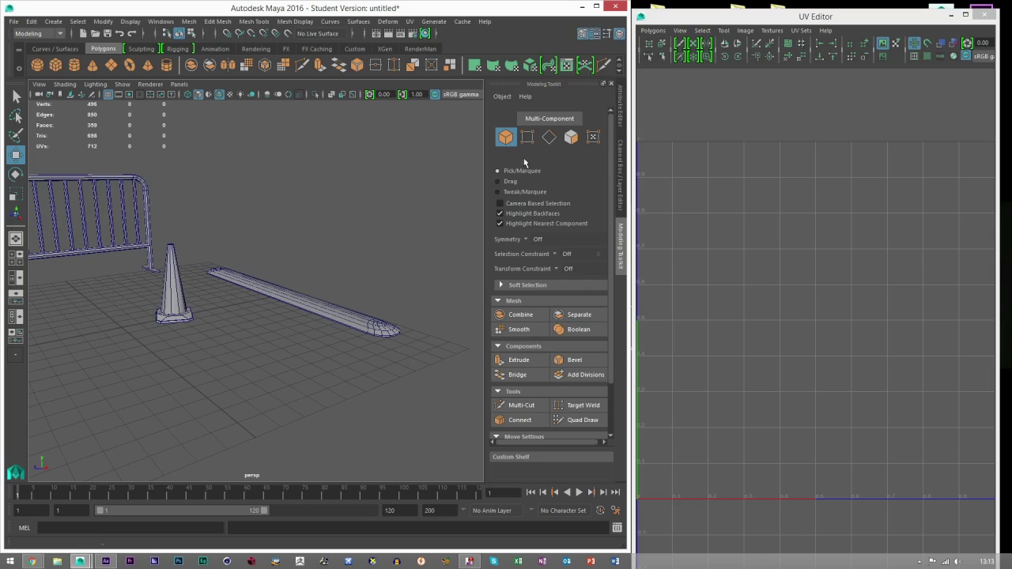
alt+drag(308, 290, 286, 297)
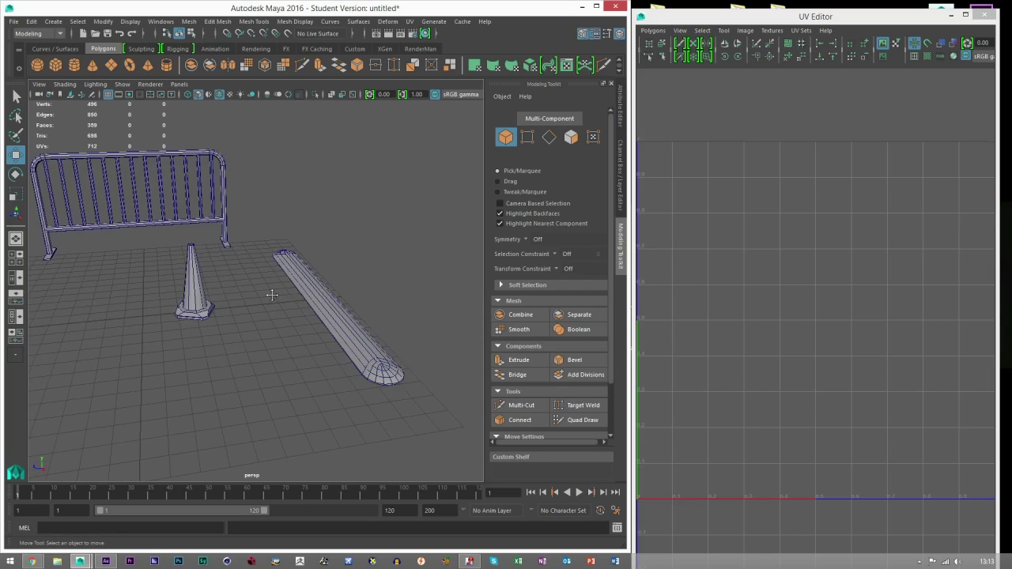
alt+middle_drag(272, 295, 229, 325)
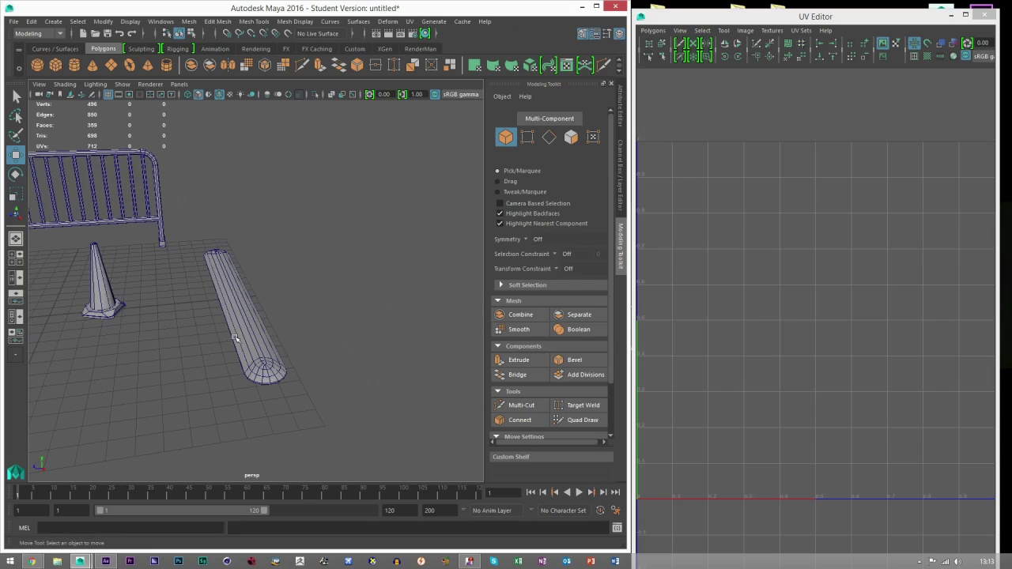
alt+drag(212, 338, 245, 341)
alt+right_drag(245, 341, 296, 367)
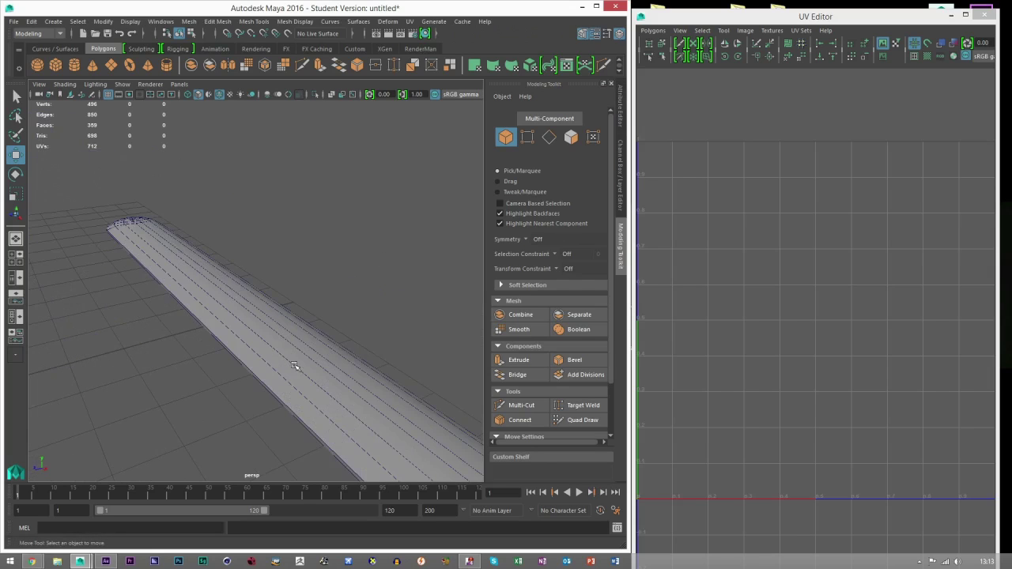
alt+middle_drag(296, 366, 309, 321)
alt+right_drag(309, 321, 273, 307)
alt+middle_drag(273, 306, 267, 301)
alt+right_drag(267, 302, 264, 329)
click(264, 329)
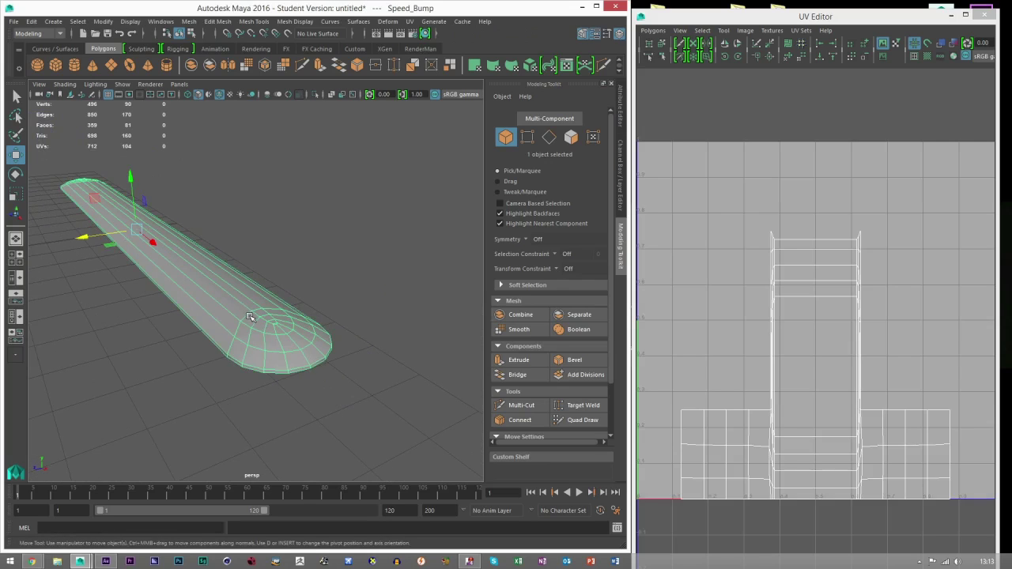
click(653, 30)
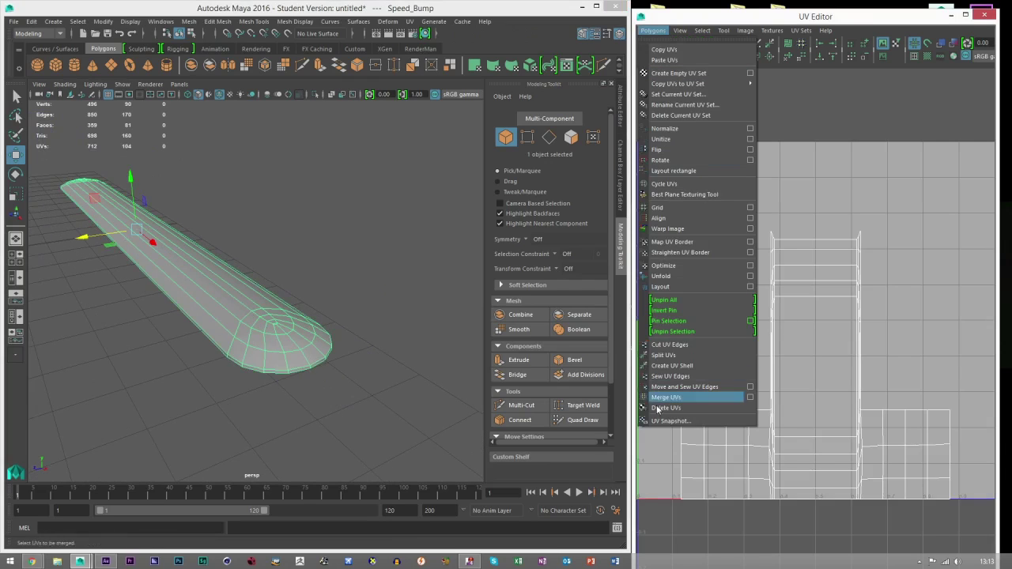
click(666, 408)
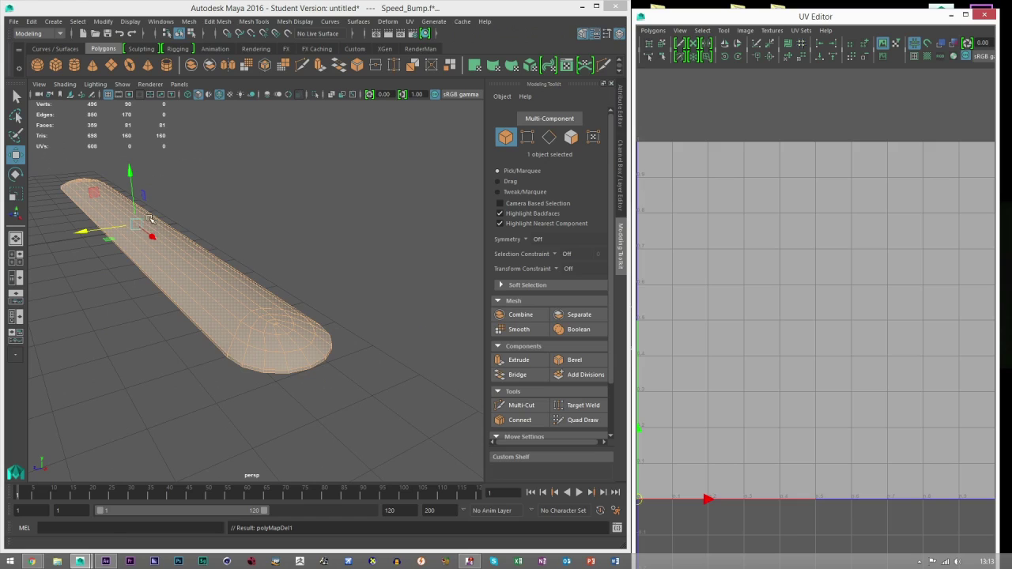
Step: Turn on the checker pattern and the shaded UV display in the UV Editor
alt+middle_drag(279, 248, 339, 265)
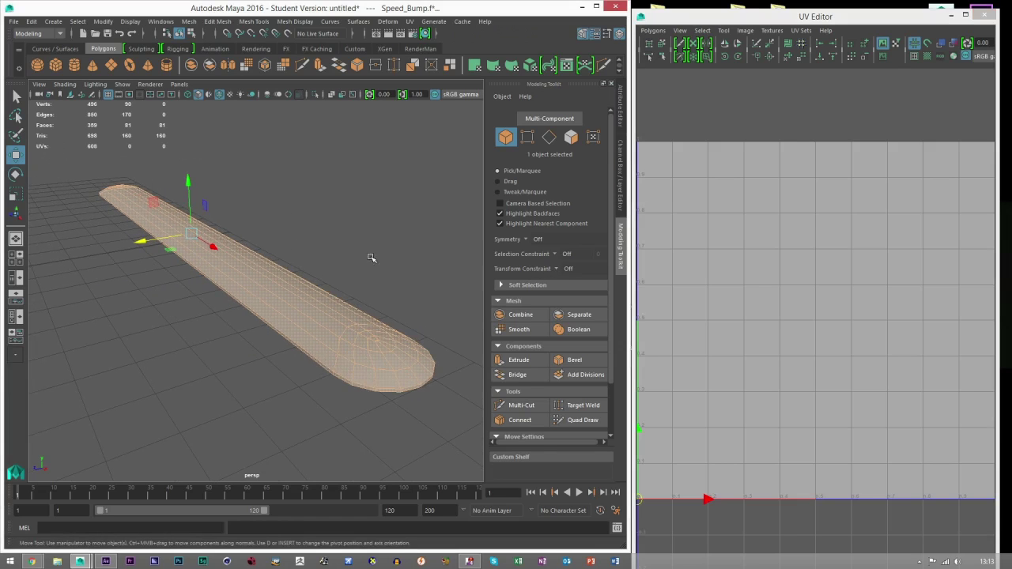
click(927, 57)
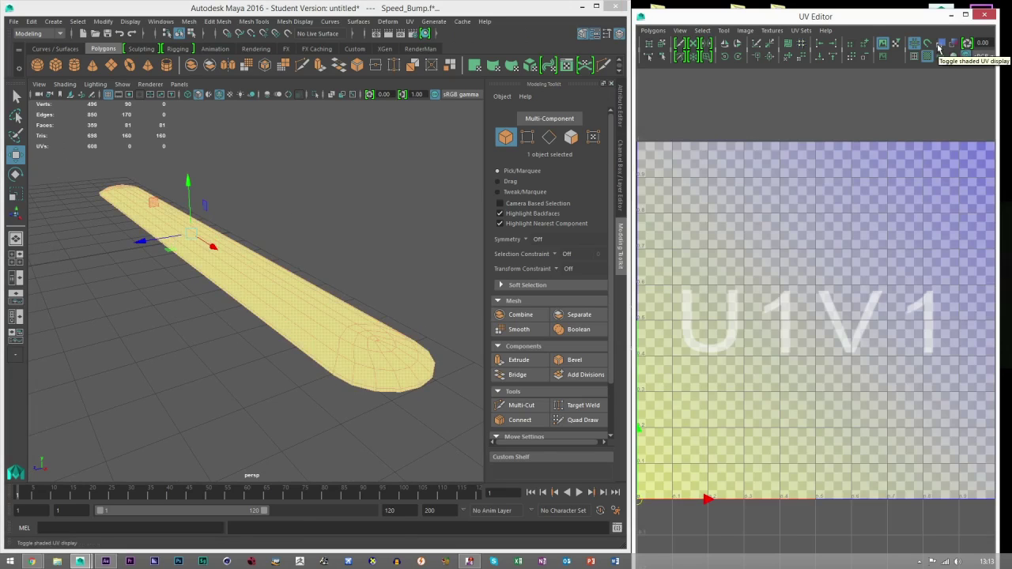
click(937, 45)
click(142, 241)
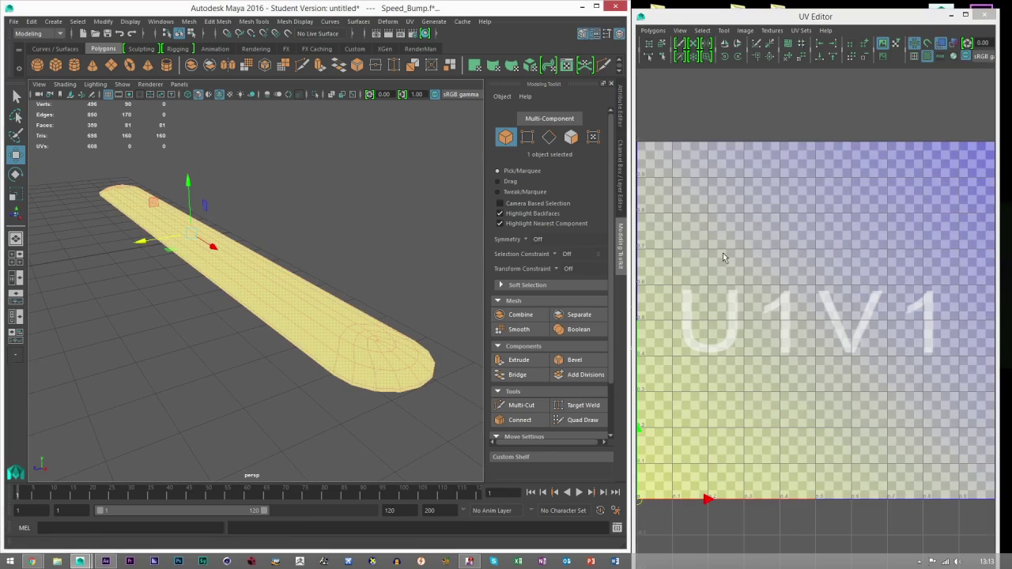
Step: Select all faces of the speed bump in face selection mode with Pick/Marquee
alt+middle_drag(303, 219, 336, 209)
click(572, 141)
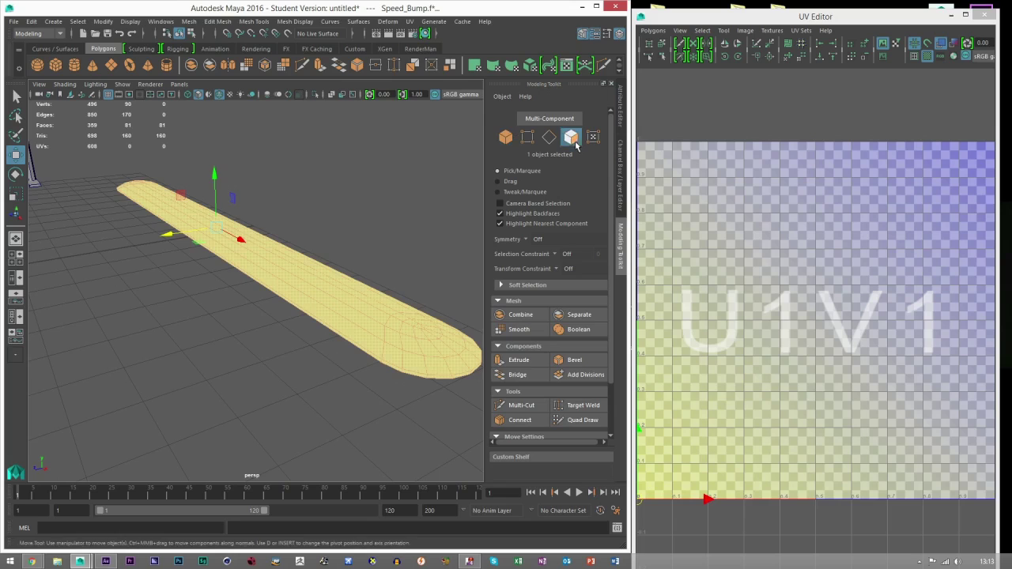
scroll(352, 340, up, 5)
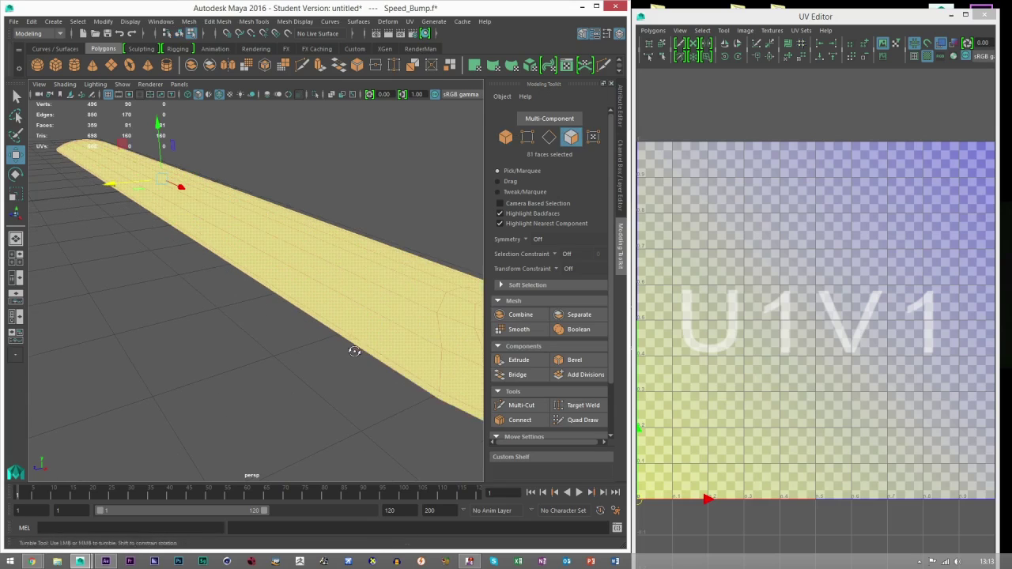
scroll(340, 355, down, 3)
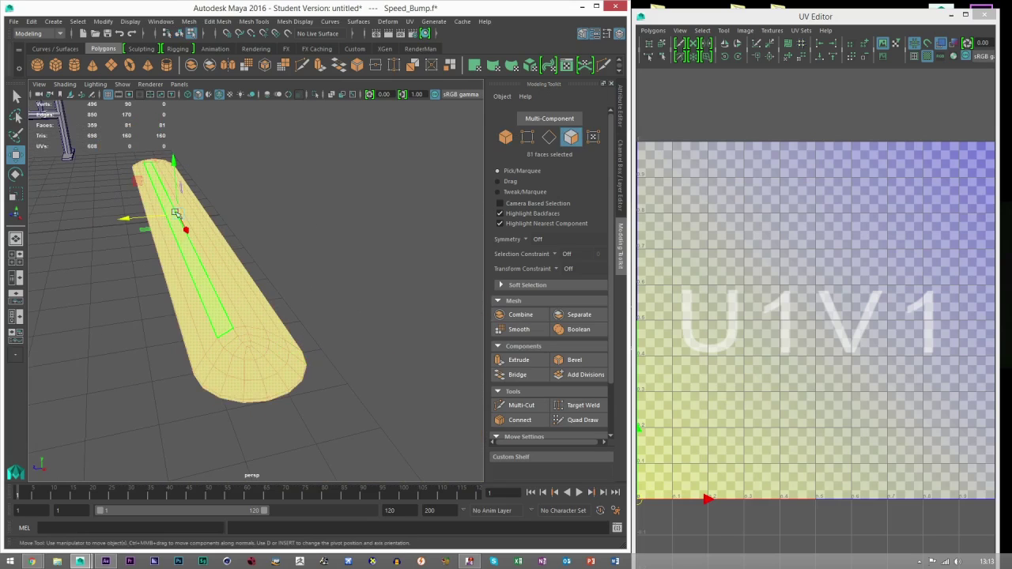
alt+drag(220, 368, 135, 203)
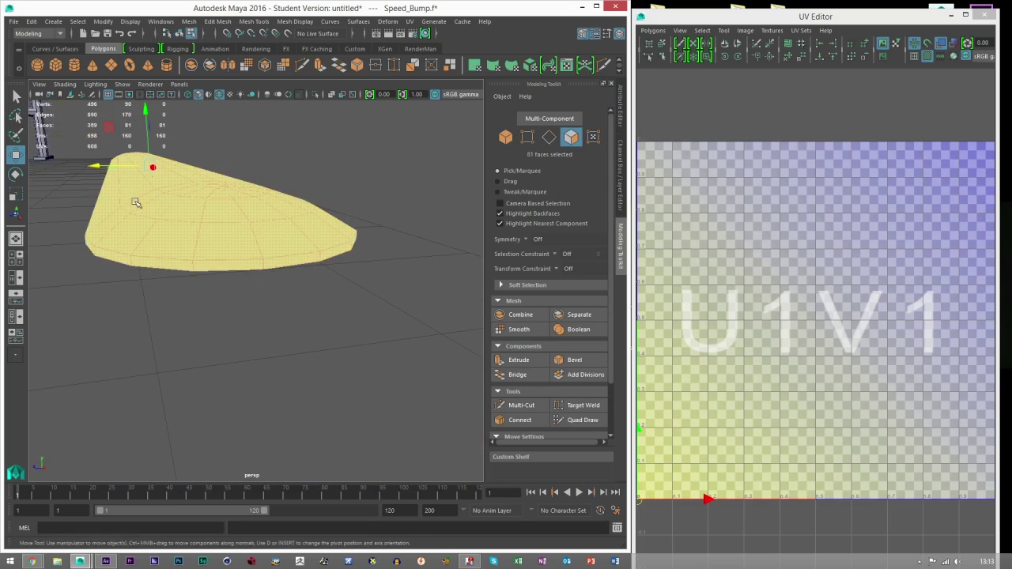
alt+drag(238, 230, 264, 340)
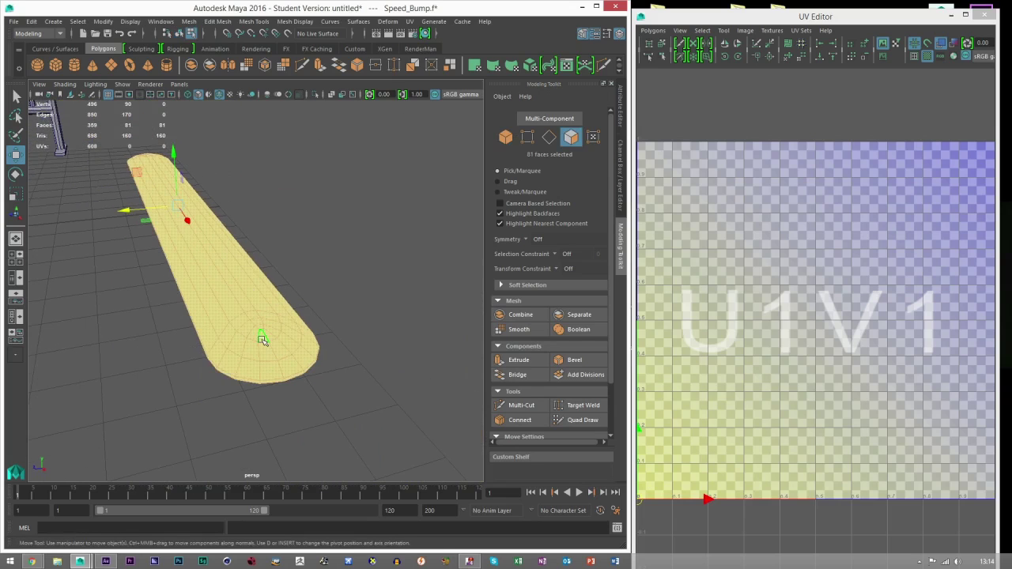
click(498, 181)
click(498, 171)
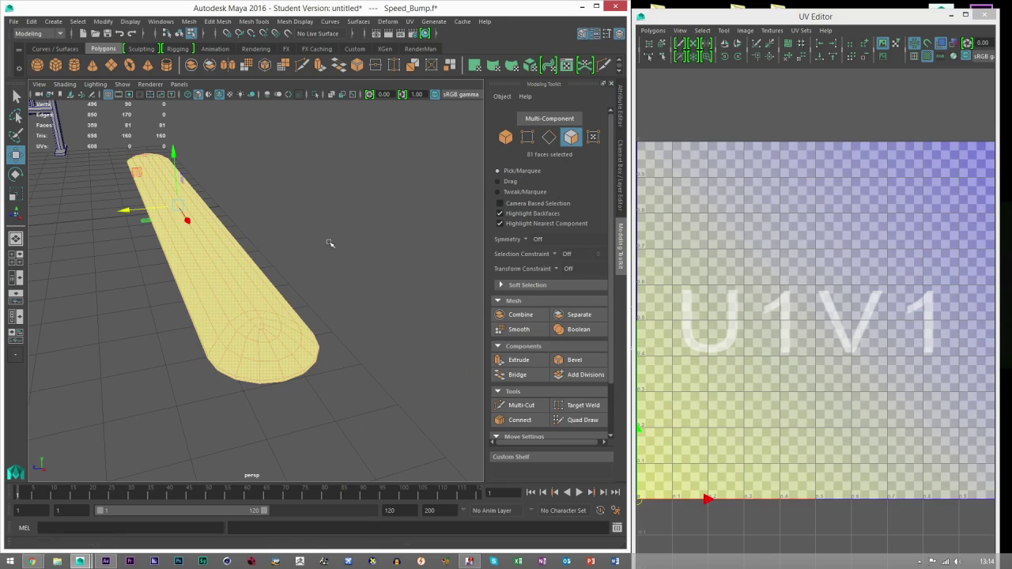
drag(368, 415, 97, 124)
scroll(242, 367, up, 4)
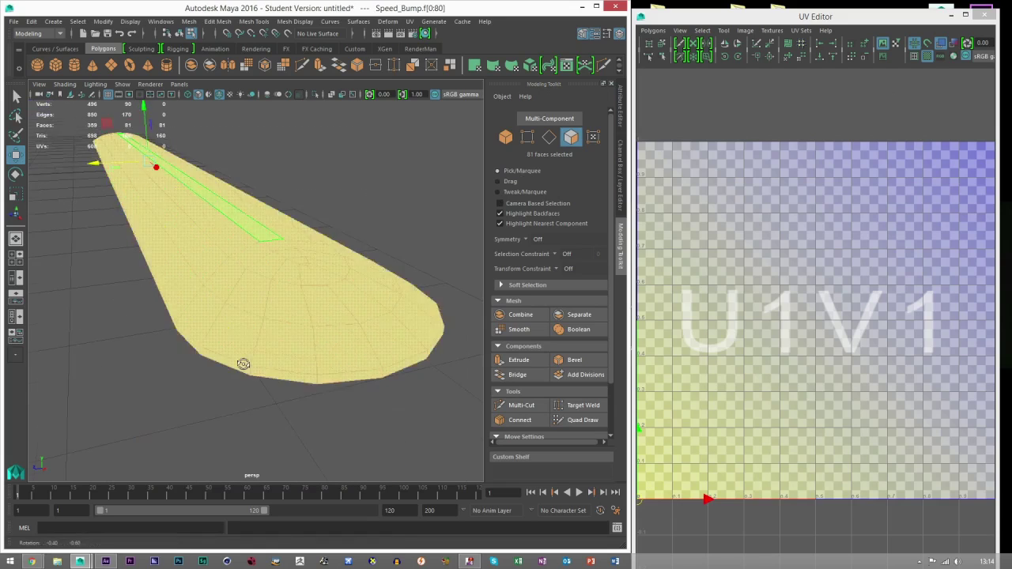
Step: Remove the loop of thin side faces around the speed bump's base from the face selection
alt+drag(242, 367, 340, 257)
ctrl+click(329, 193)
ctrl+double_click(363, 193)
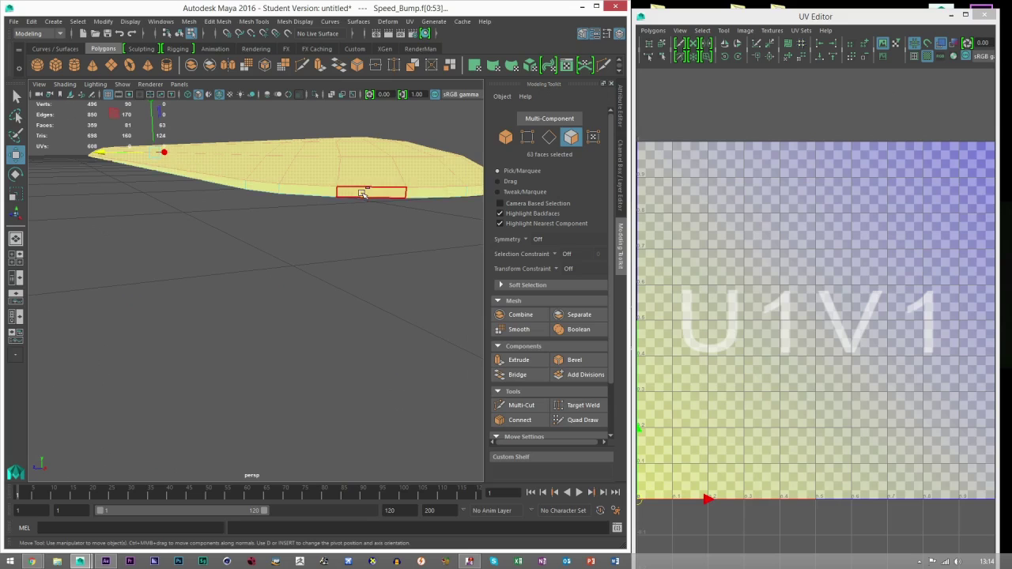
alt+drag(336, 210, 262, 293)
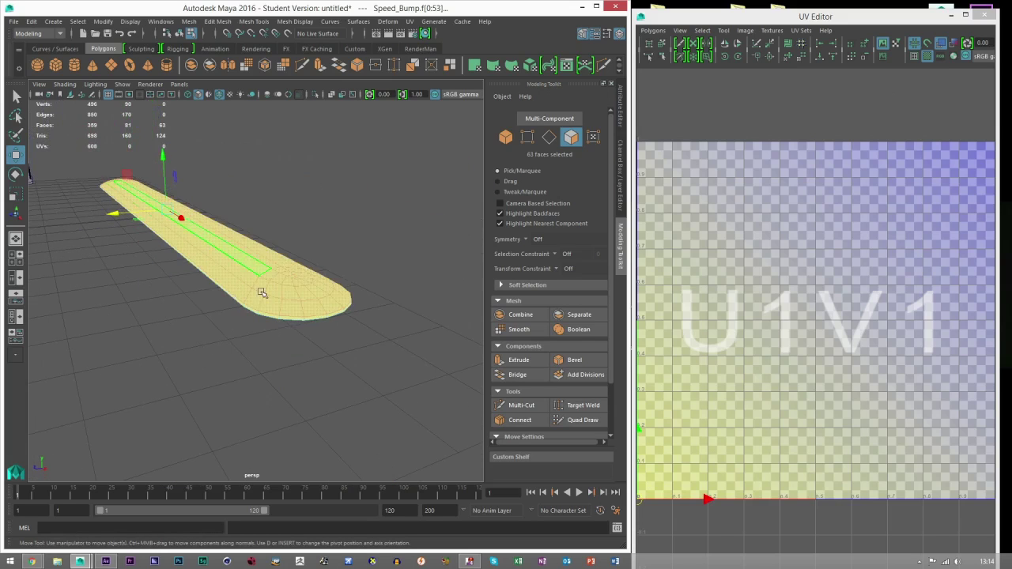
Step: Apply a planar UV projection from the Y axis to the selected faces, fitted to the bounding box and keeping the image width/height ratio
click(410, 21)
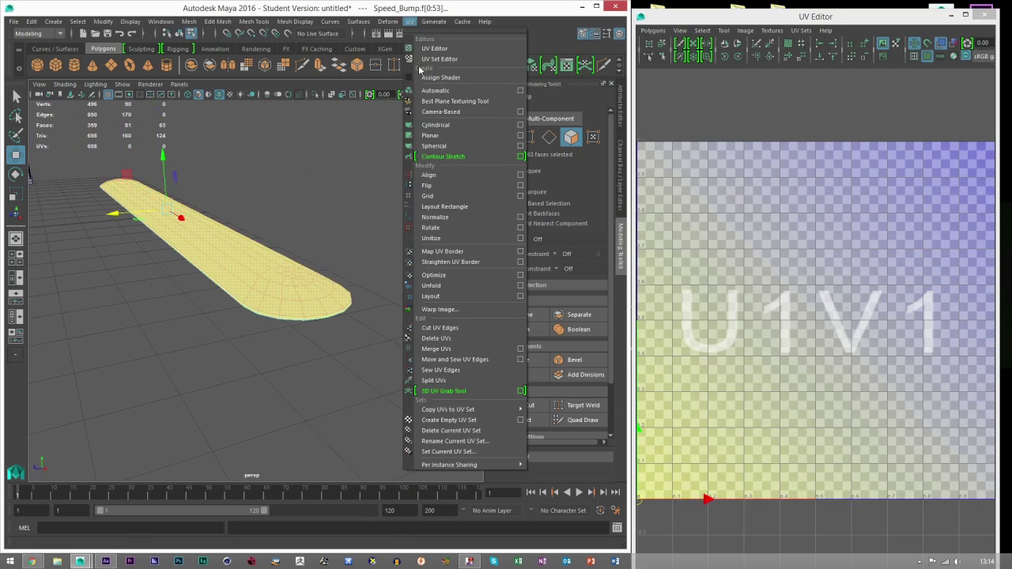
click(520, 135)
click(535, 428)
drag(538, 358, 456, 281)
click(508, 408)
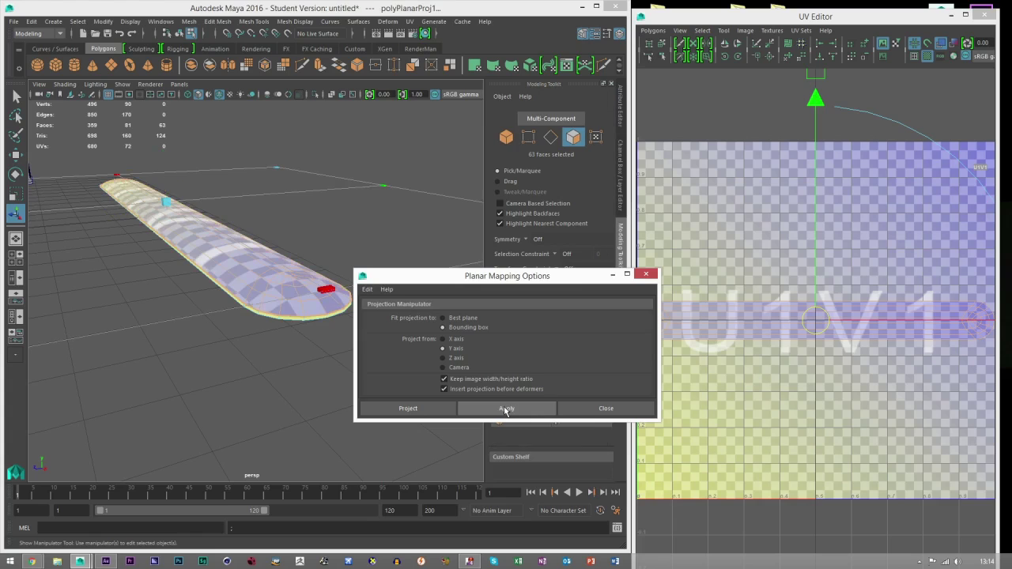
click(646, 273)
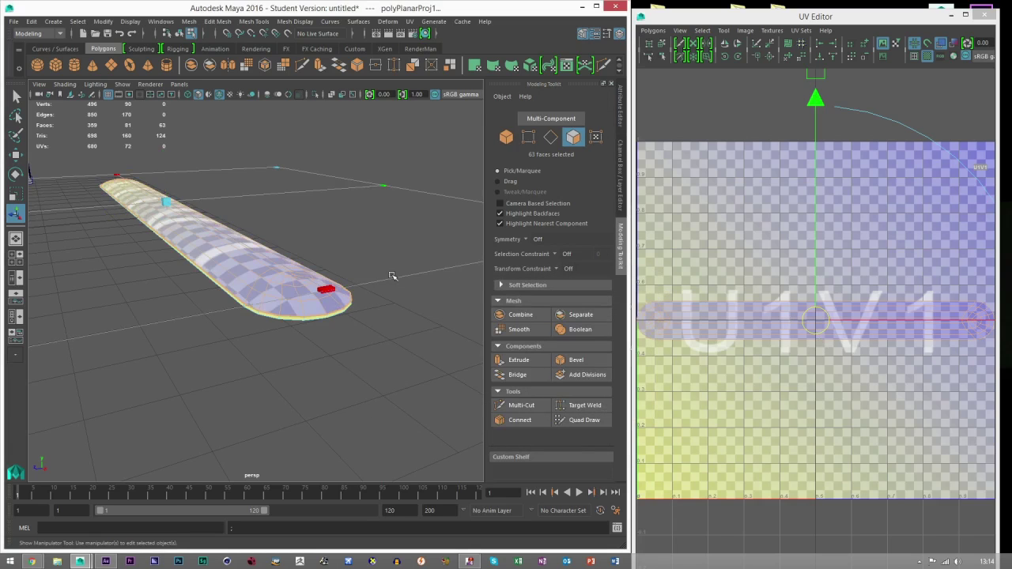
Step: Switch to UV selection and select all UVs of the speed bump's projected shell in the UV Editor
alt+drag(270, 312, 248, 424)
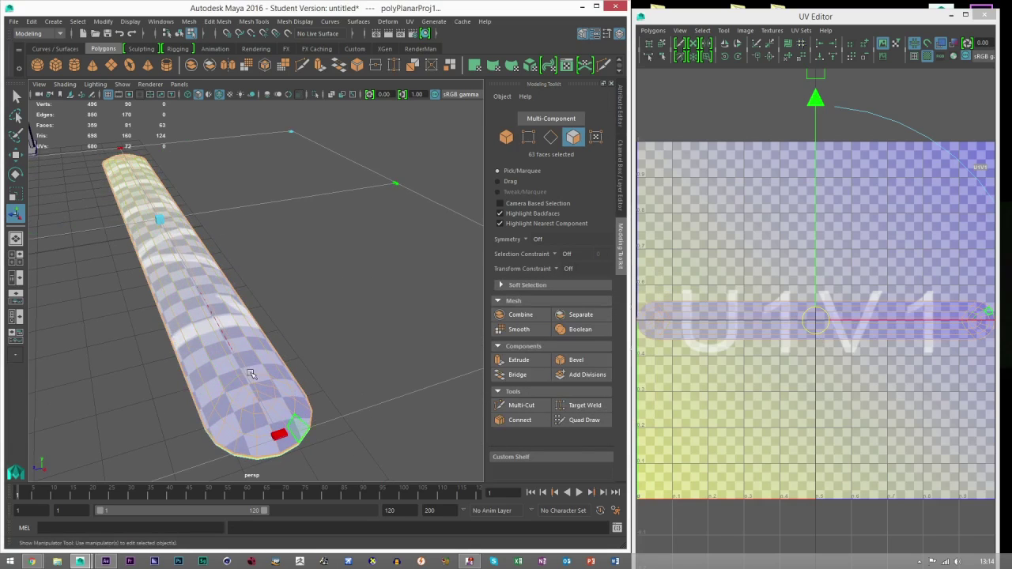
scroll(257, 398, up, 5)
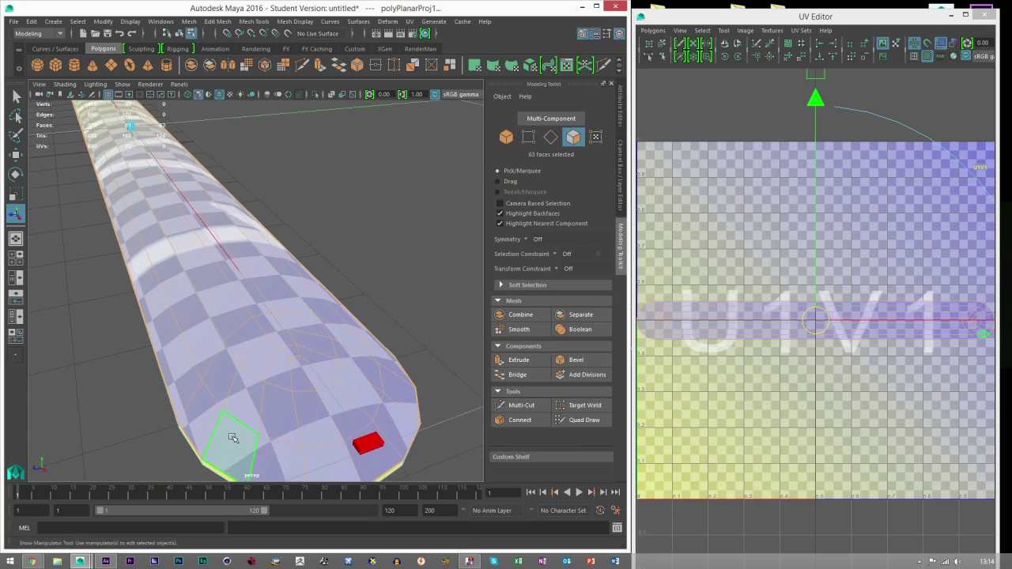
scroll(858, 377, down, 1)
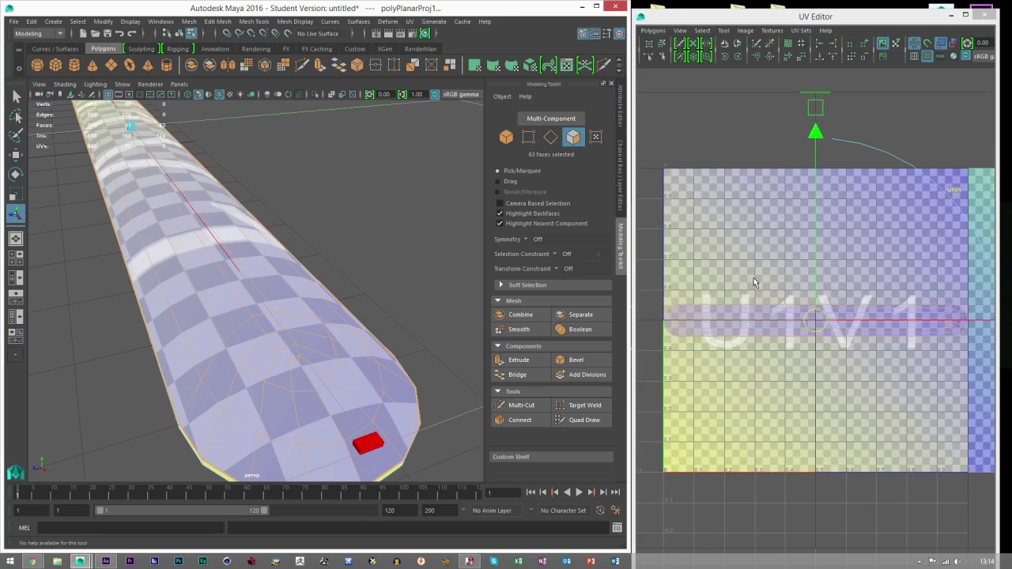
right_drag(753, 274, 799, 274)
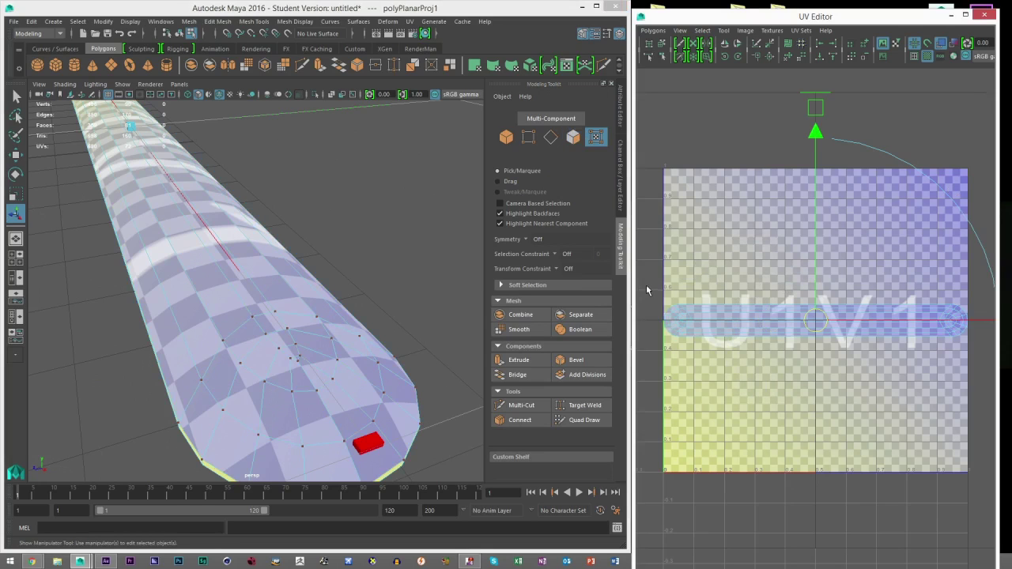
click(533, 139)
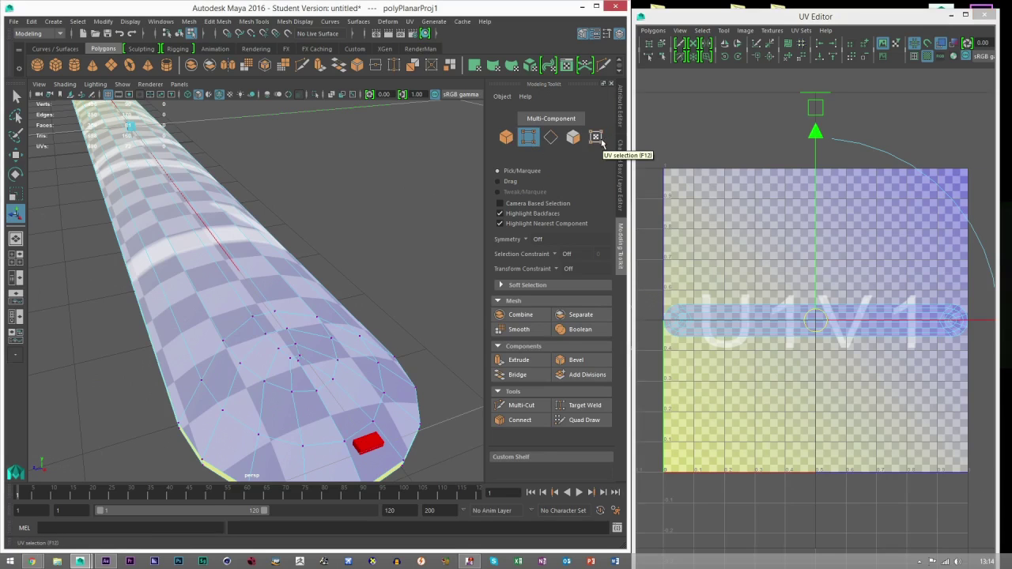
click(531, 140)
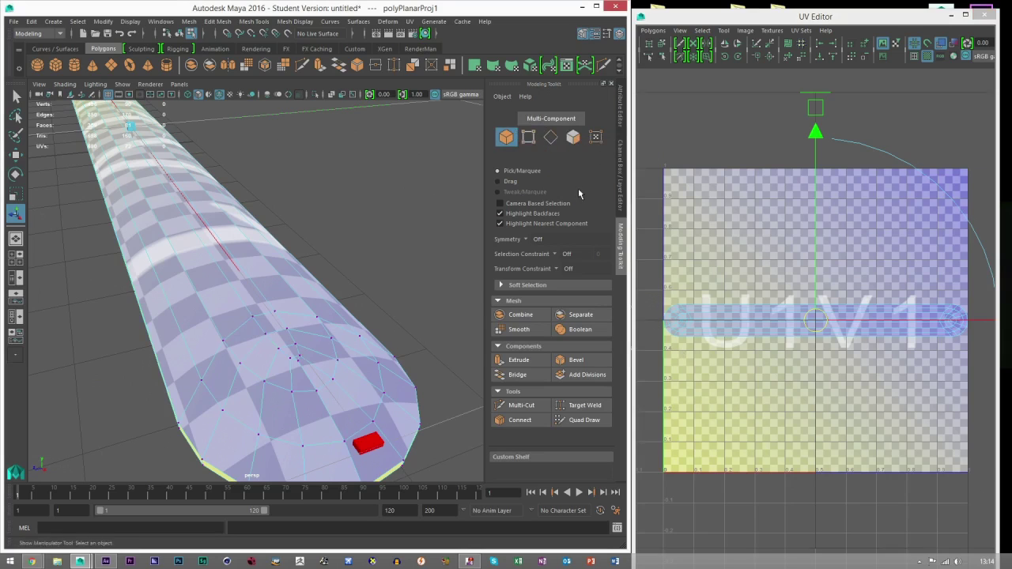
click(597, 137)
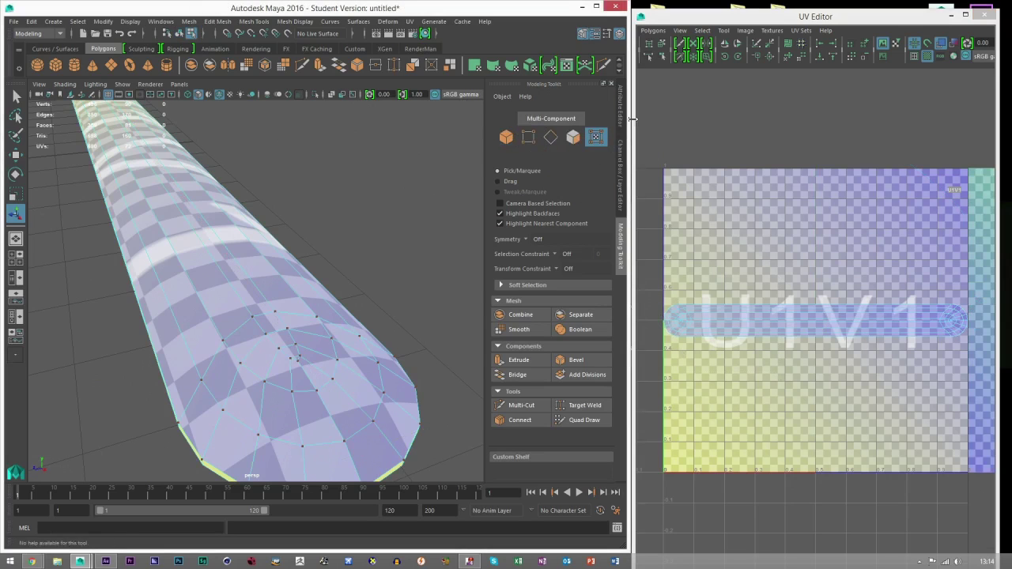
drag(654, 287, 987, 369)
Step: Unfold the selected shell's UVs with the Smooth UV Tool
click(723, 30)
click(741, 82)
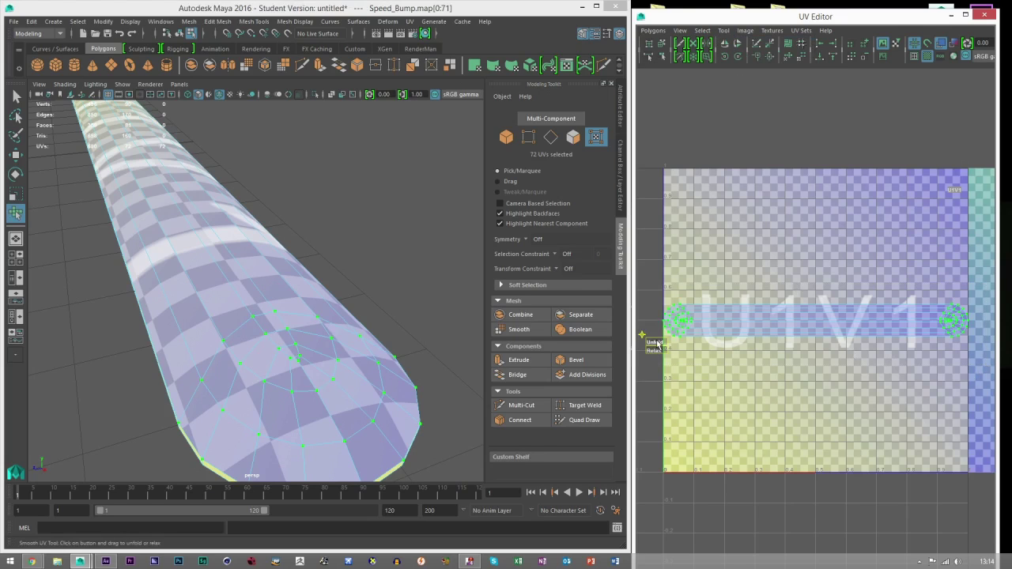
drag(650, 343, 820, 351)
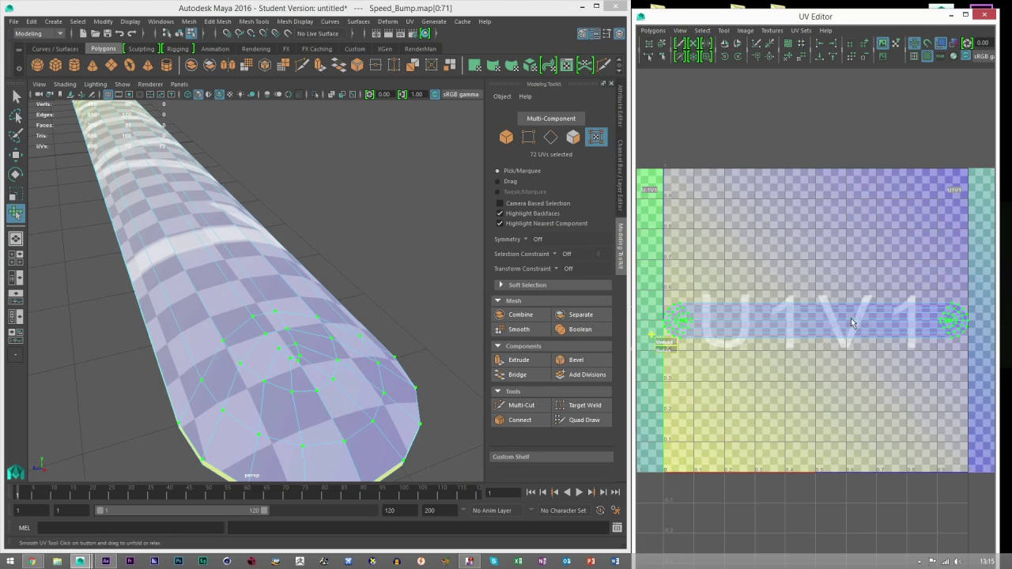
Step: Select the whole unfolded shell in the UV Editor and move it up against the top edge of the 0–1 UV space
click(506, 136)
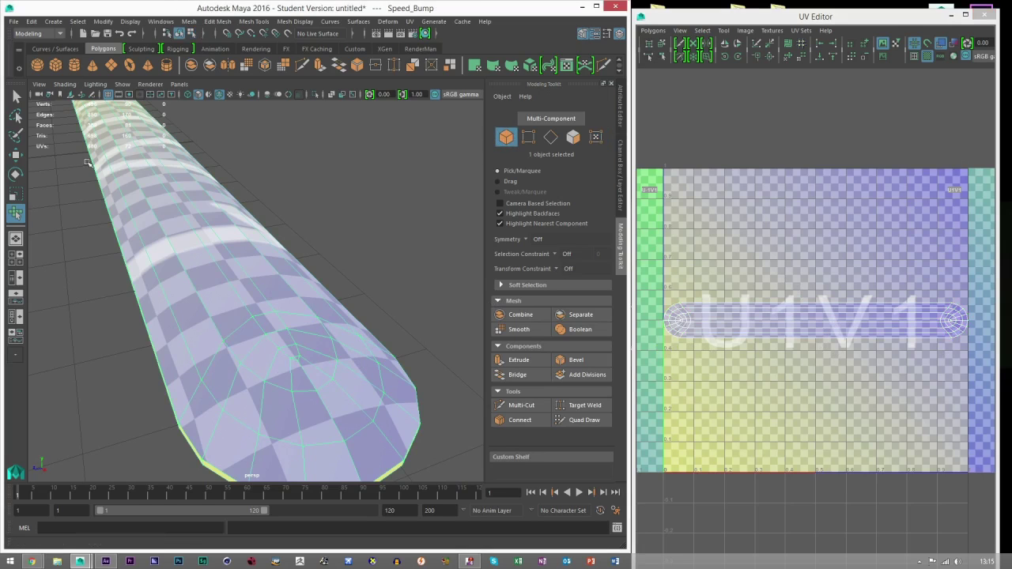
key(q)
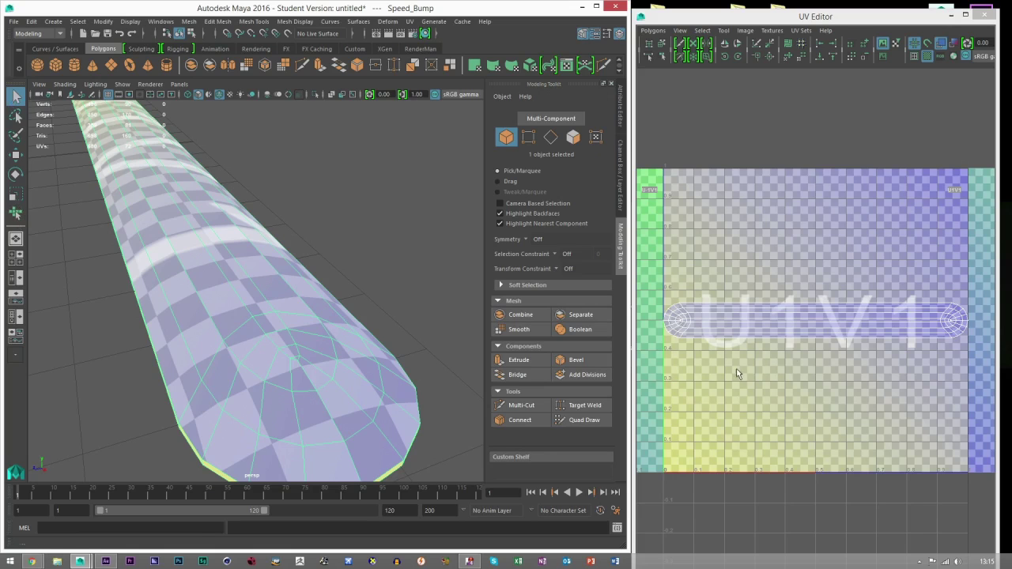
right_drag(762, 303, 721, 287)
click(736, 315)
key(w)
drag(818, 257, 850, 139)
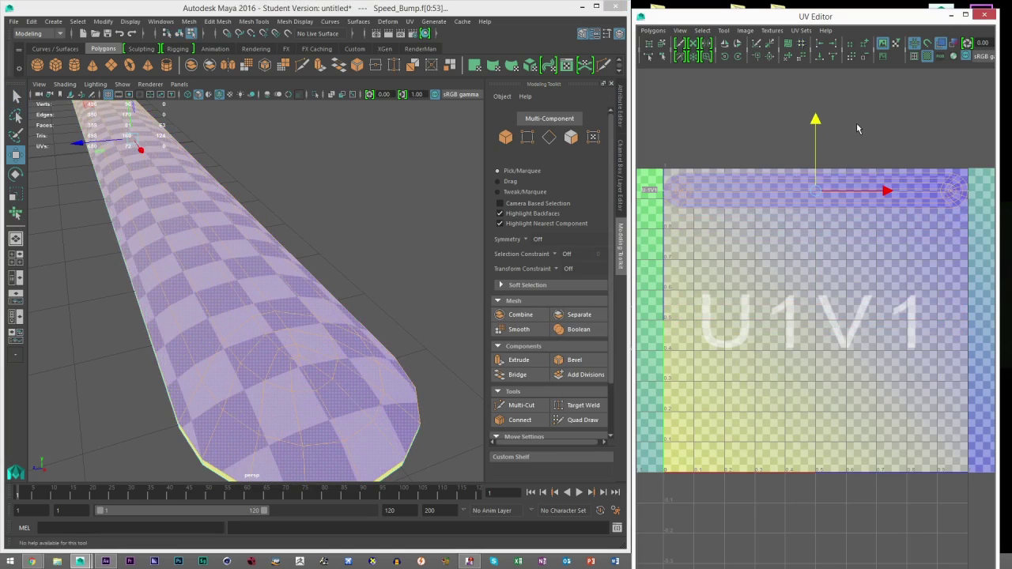
click(645, 129)
Step: Return to object selection and examine the checker texture on the speed bump's rounded end and thin base rim
click(501, 140)
click(119, 186)
alt+right_drag(273, 219, 52, 150)
alt+middle_drag(51, 150, 136, 183)
key(a)
alt+right_drag(229, 257, 359, 329)
click(309, 294)
alt+middle_drag(359, 329, 288, 325)
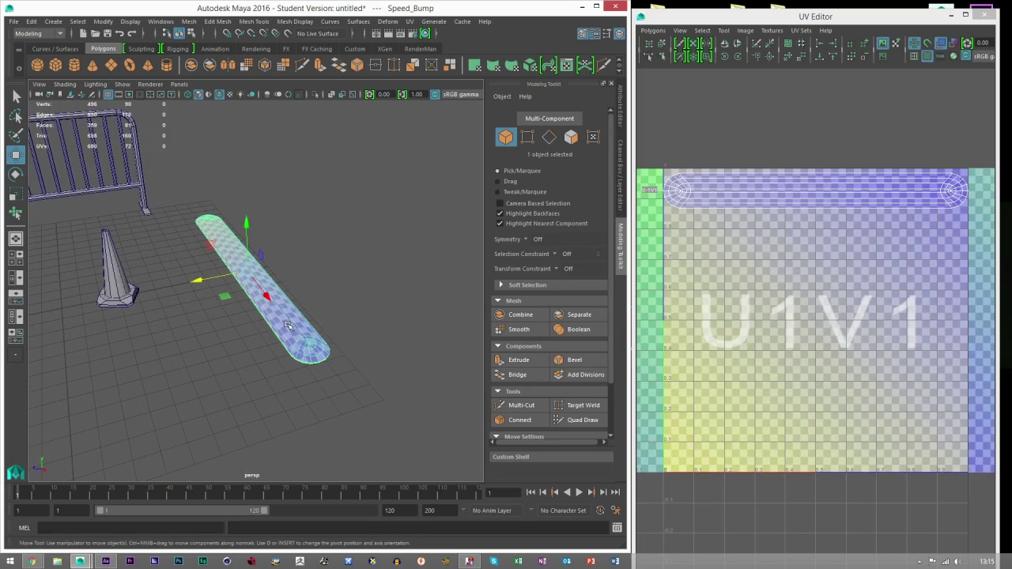
alt+right_drag(287, 325, 365, 378)
alt+drag(365, 378, 296, 361)
alt+right_drag(296, 362, 403, 352)
alt+middle_drag(403, 351, 198, 374)
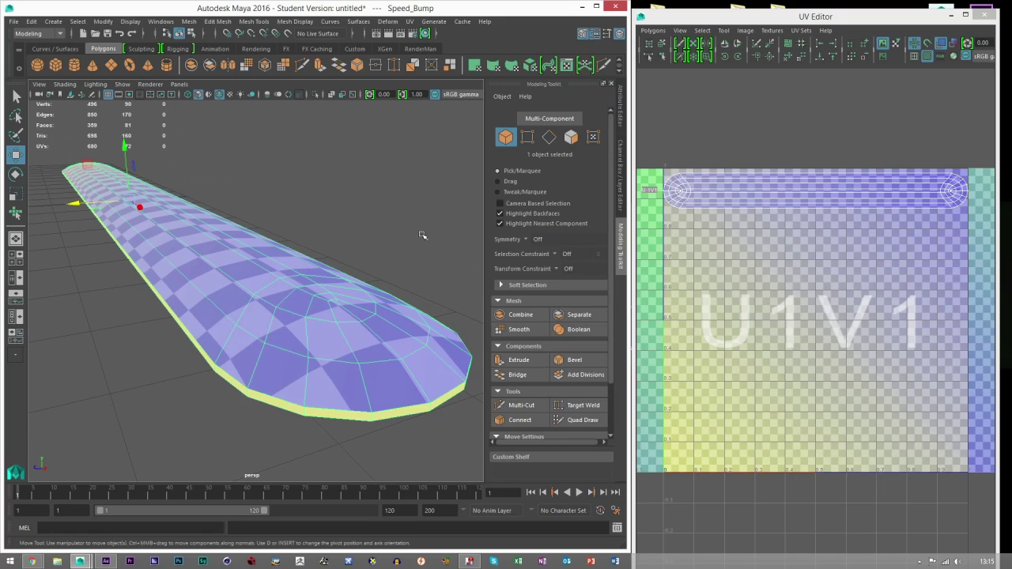
Step: Select all faces of the speed bump, including the thin side faces around its base
click(573, 142)
alt+drag(330, 404, 336, 401)
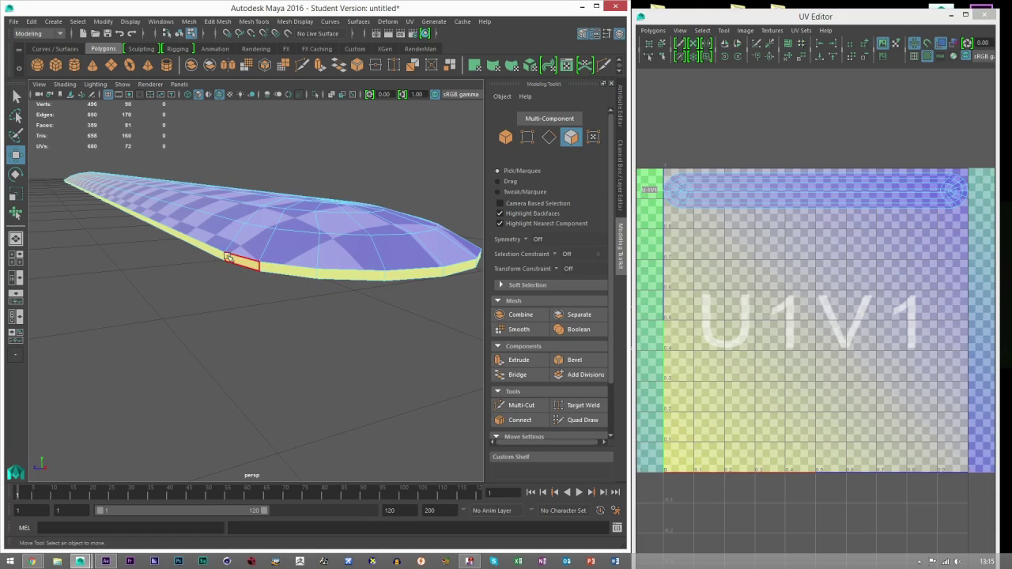
click(325, 274)
scroll(269, 309, down, 10)
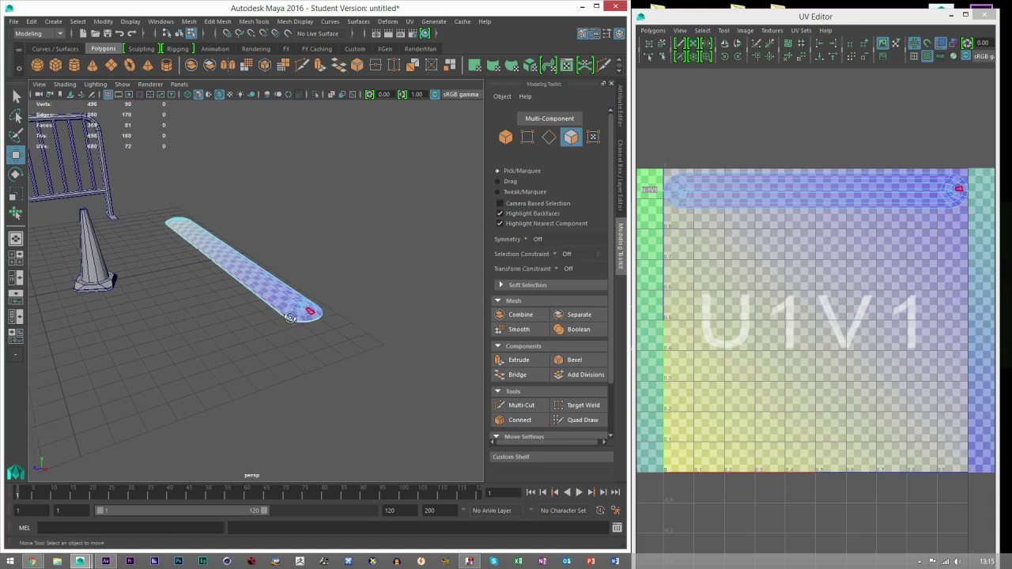
drag(357, 362, 153, 174)
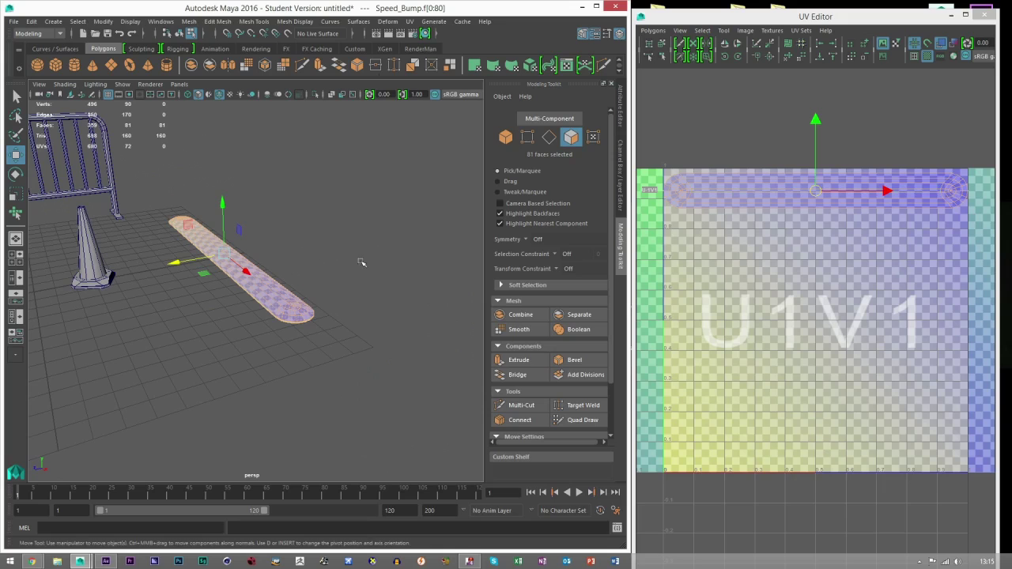
Step: Apply a planar UV projection from the Y axis to all selected faces, fitted to the bounding box, and close the options
click(409, 21)
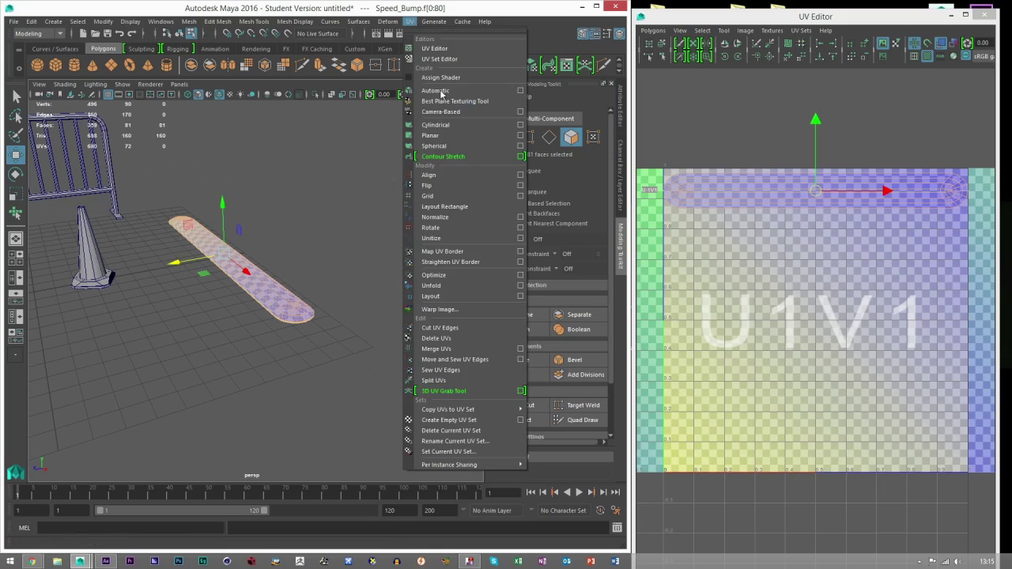
click(519, 135)
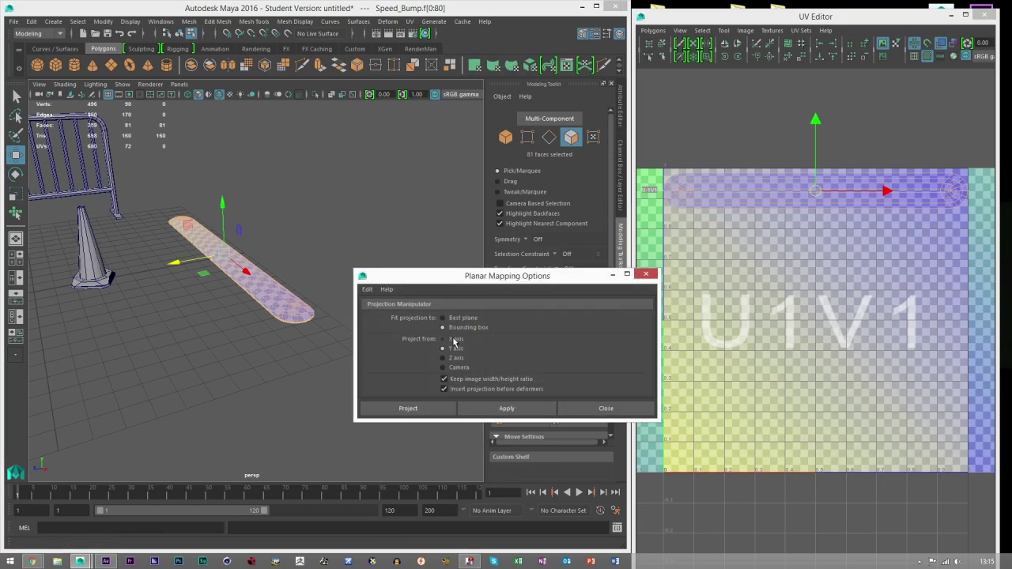
click(506, 409)
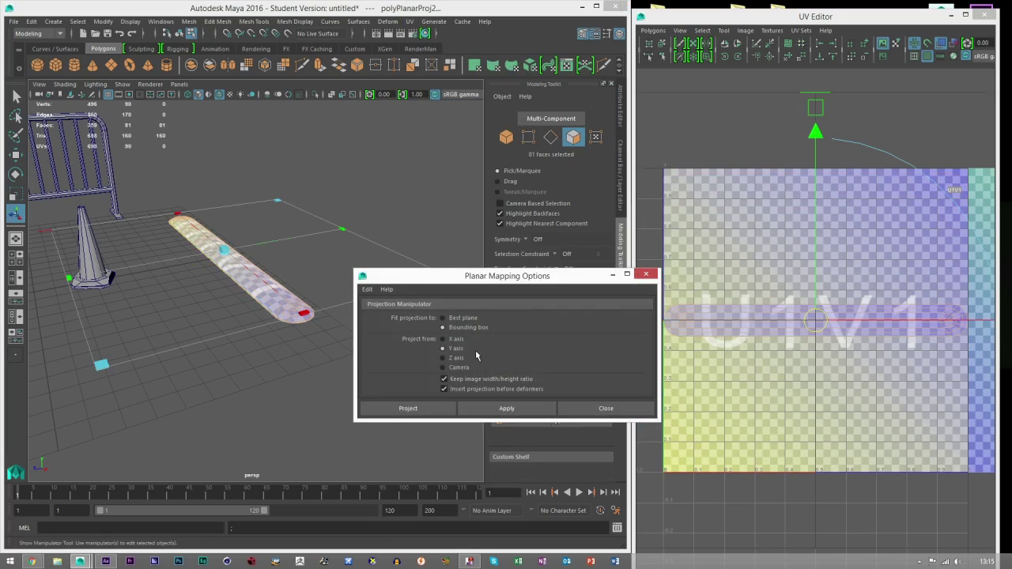
scroll(779, 370, up, 10)
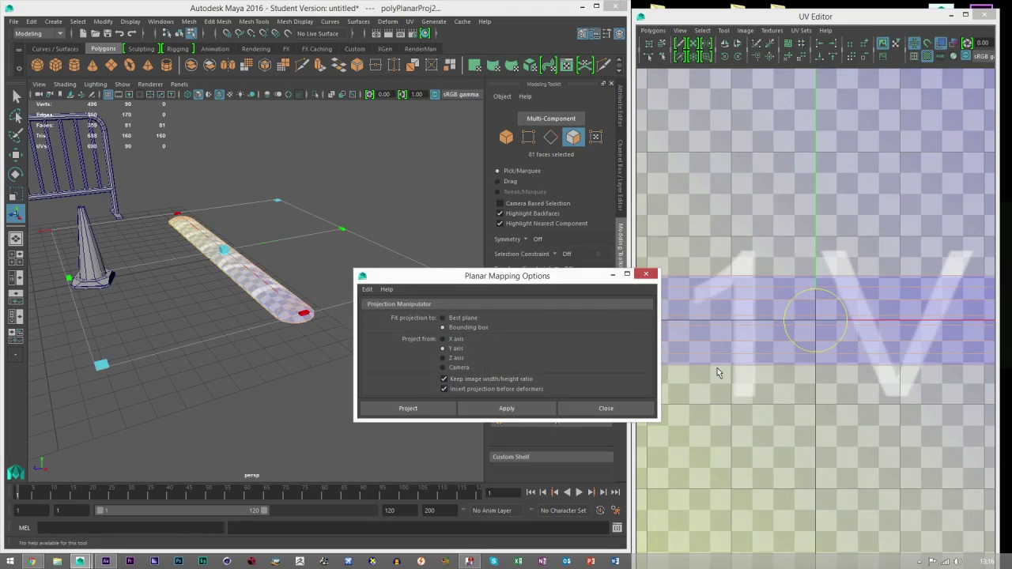
scroll(308, 356, up, 8)
alt+middle_drag(308, 356, 270, 318)
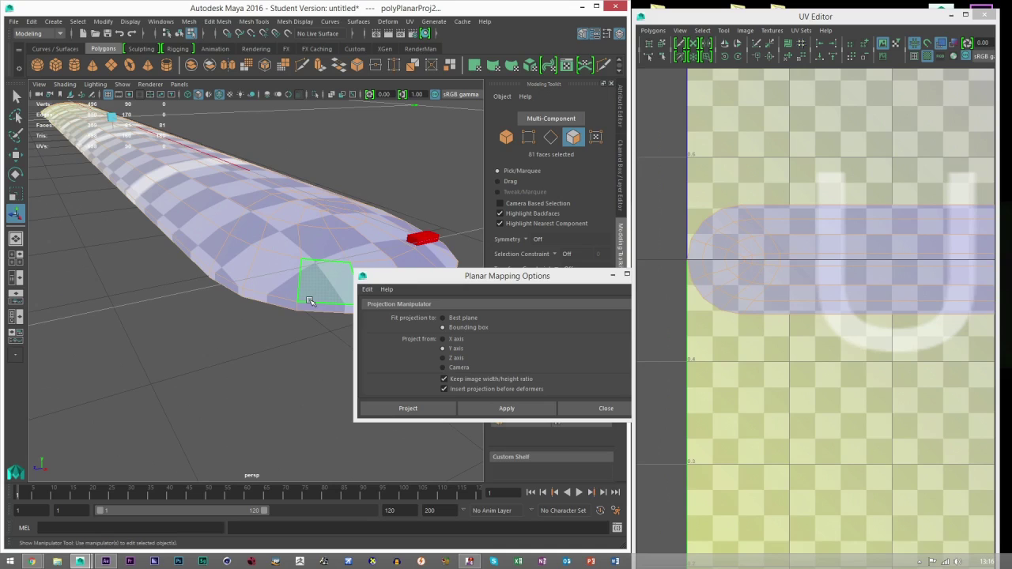
drag(512, 280, 492, 278)
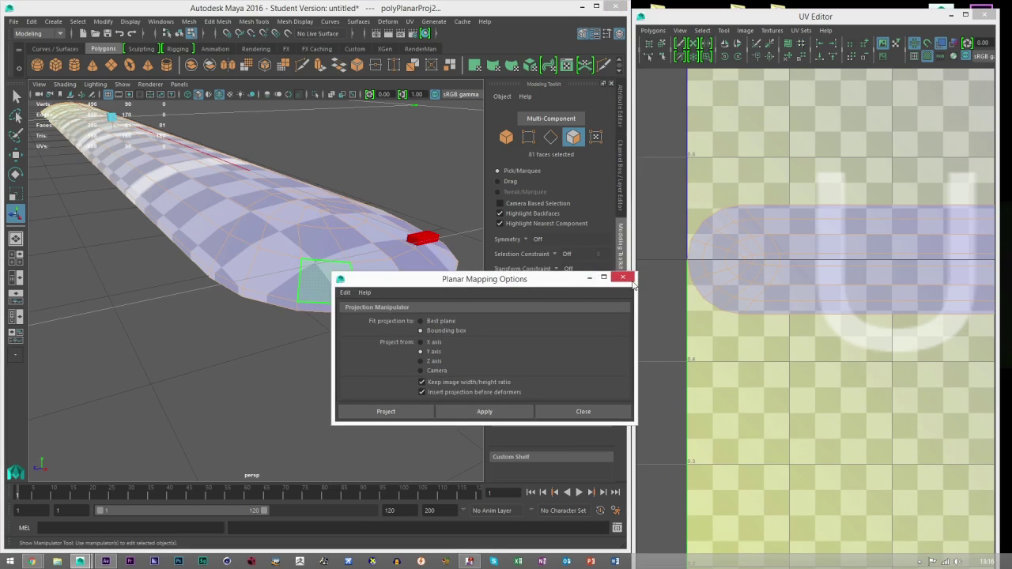
click(619, 274)
Step: Select all UVs of the newly projected shell and try to unfold them with the Smooth UV Tool
scroll(750, 270, down, 4)
right_drag(786, 278, 825, 279)
scroll(832, 302, down, 5)
alt+middle_drag(802, 290, 719, 283)
drag(664, 266, 983, 351)
click(724, 30)
click(749, 80)
scroll(790, 316, up, 8)
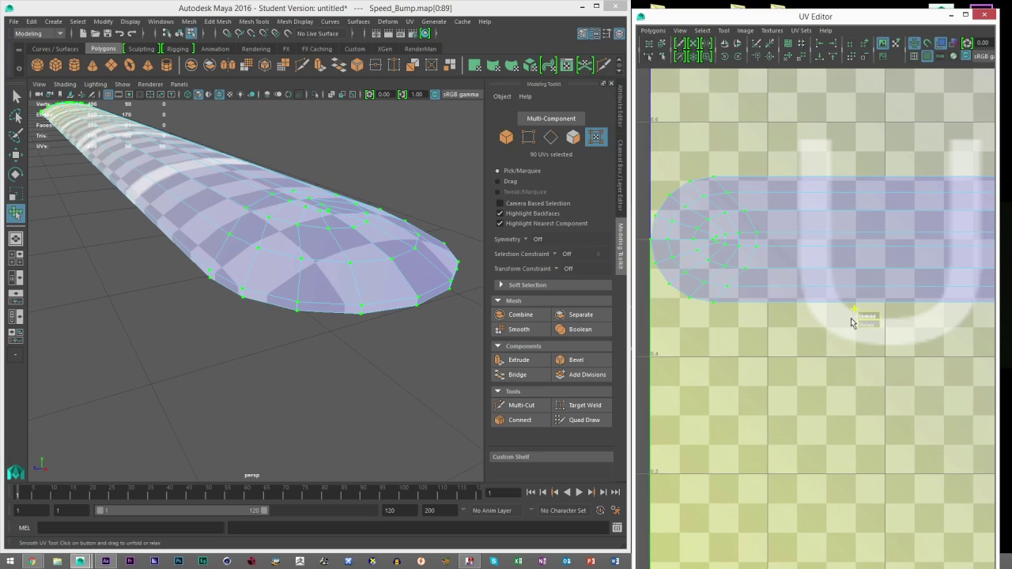
drag(868, 316, 966, 315)
drag(864, 315, 979, 328)
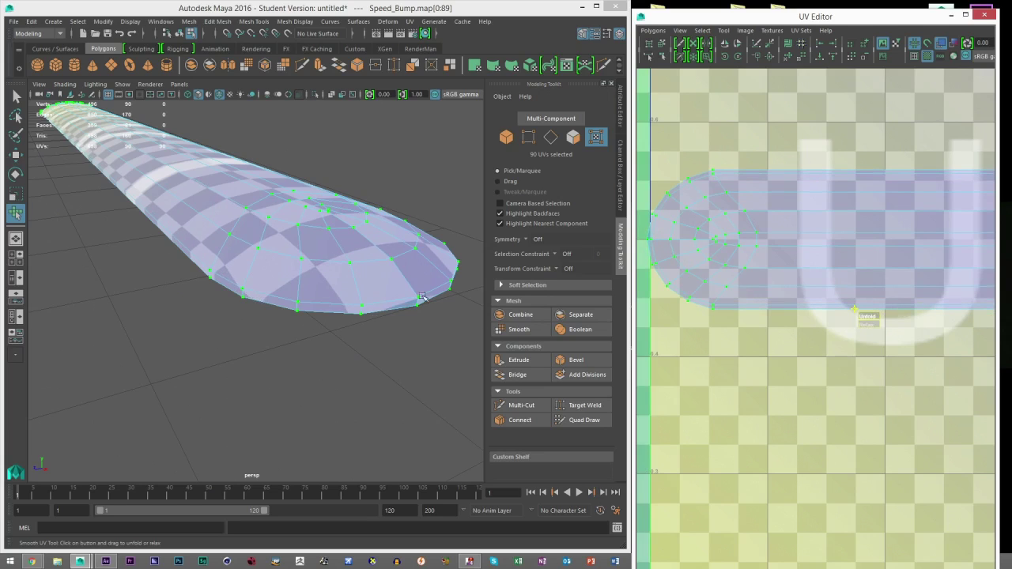
Step: Undo the unfolding of the speed bump's shell and the activation of the Smooth UV Tool
alt+drag(294, 349, 309, 347)
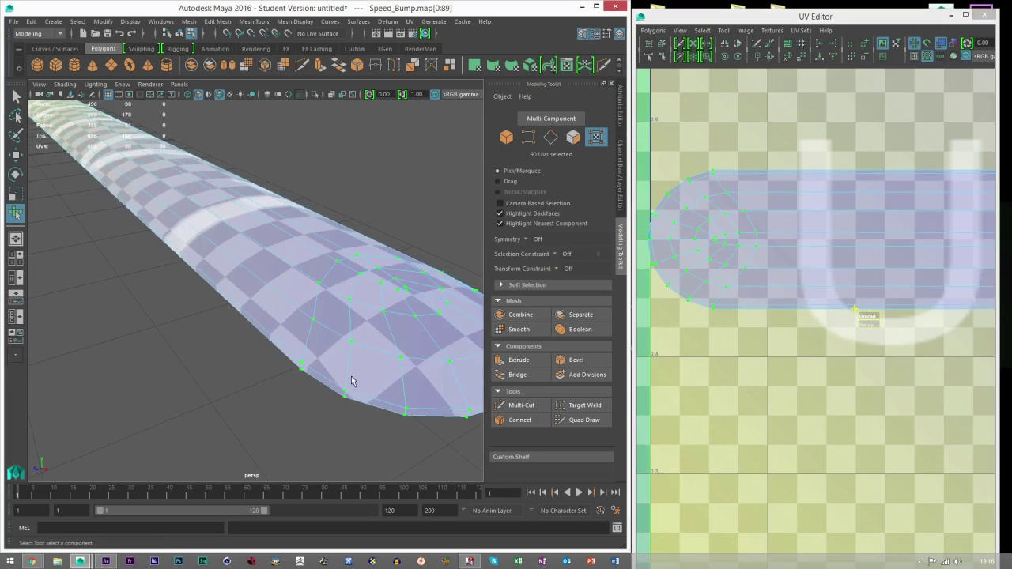
alt+middle_drag(353, 380, 317, 345)
key(ctrl+z)
key(ctrl+z)
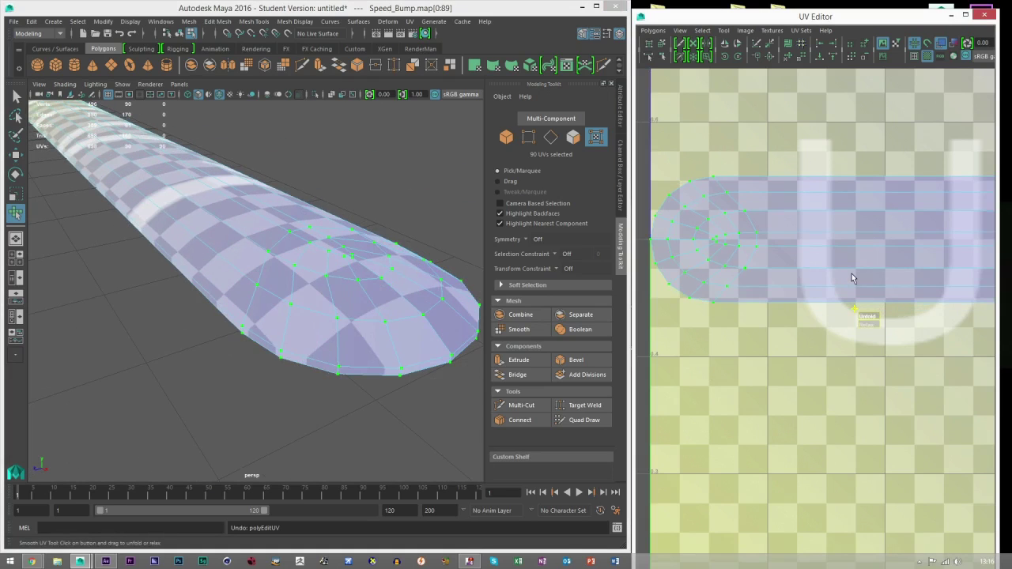
key(ctrl+z)
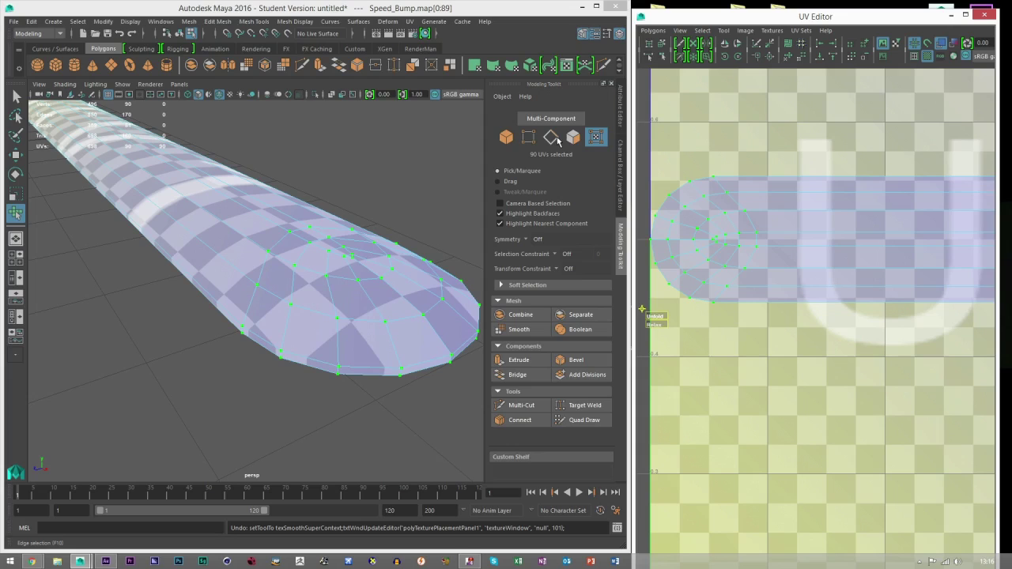
Step: Select the ring of short vertical edges around the speed bump's base rim and cut the UVs along them
click(553, 138)
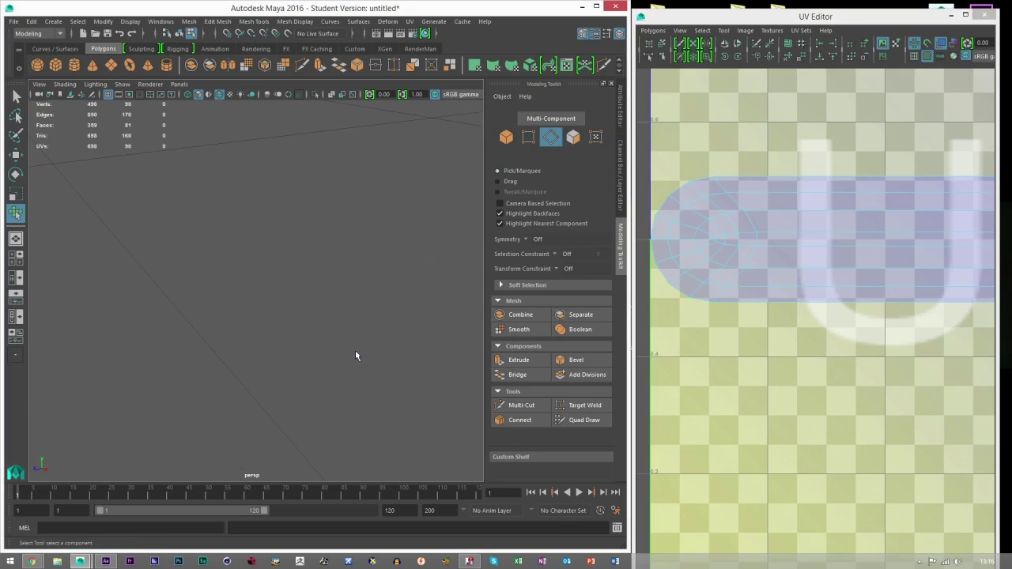
click(336, 376)
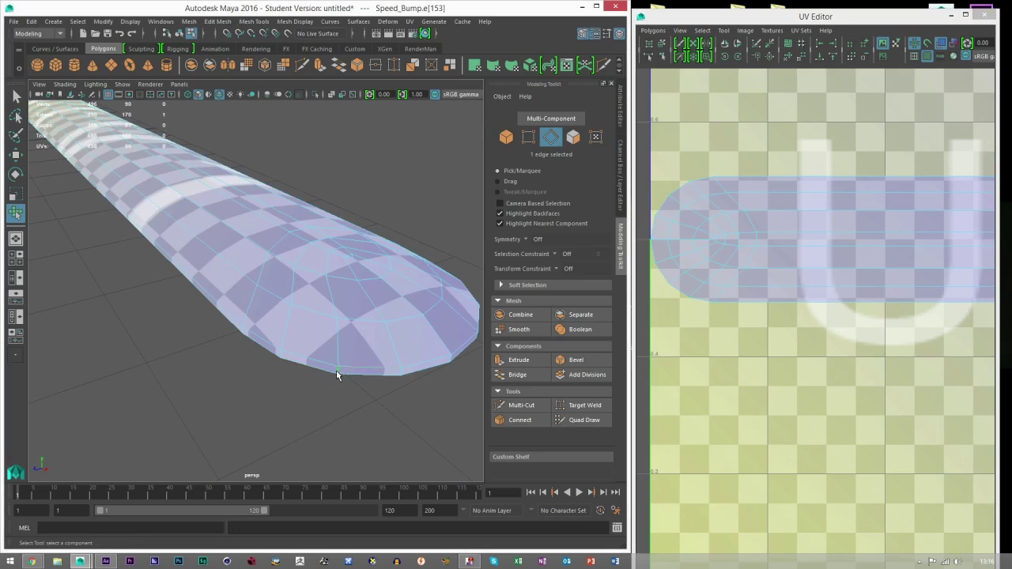
scroll(336, 370, up, 5)
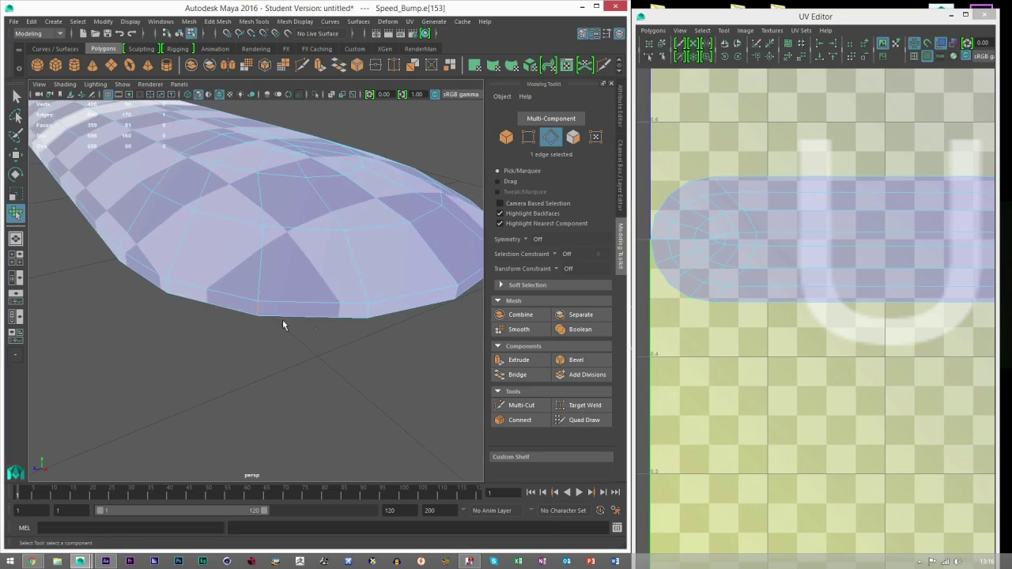
double_click(168, 287)
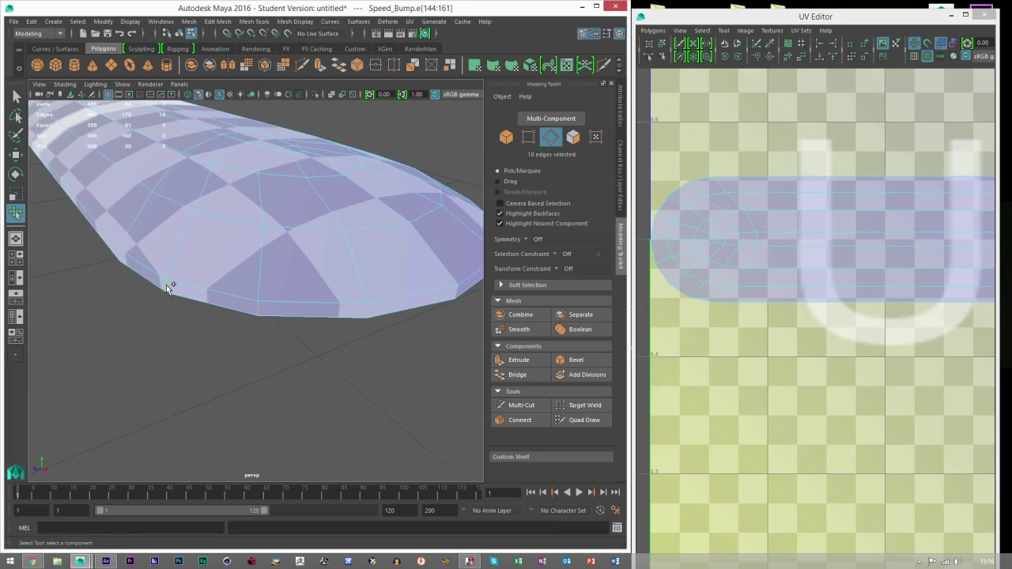
click(757, 45)
Step: Select all UVs of the shell with the cut rim and unfold them with the Smooth UV Tool
scroll(800, 265, down, 2)
right_drag(796, 258, 833, 257)
scroll(835, 259, down, 5)
alt+middle_drag(875, 286, 779, 269)
drag(1004, 348, 1003, 346)
click(723, 30)
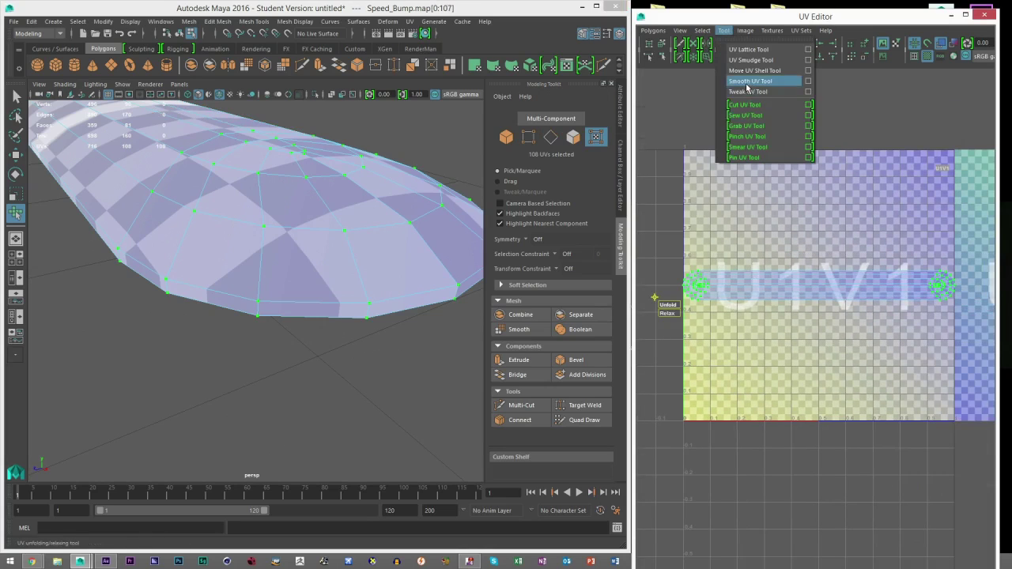
click(747, 82)
scroll(681, 290, up, 5)
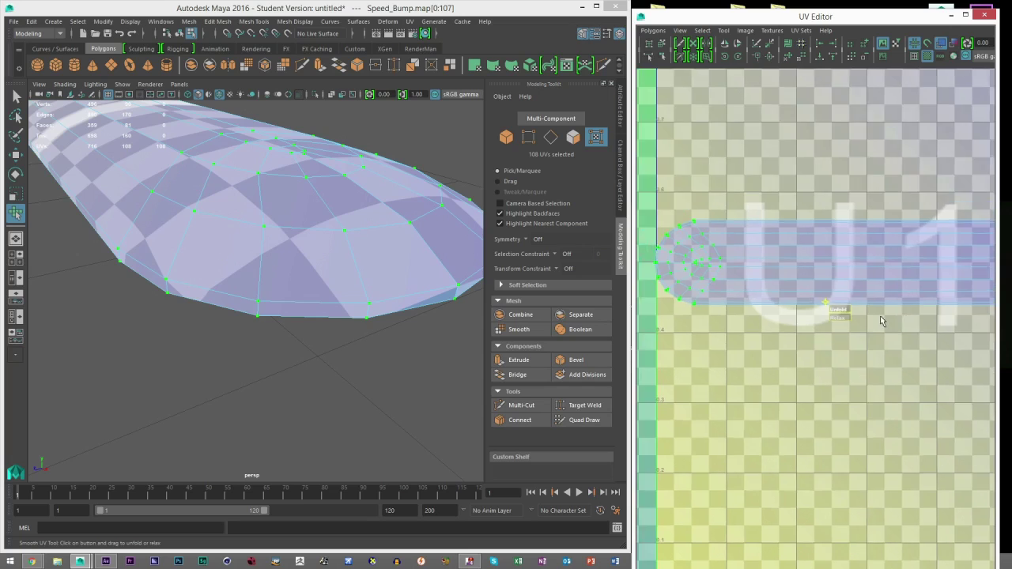
scroll(881, 320, up, 8)
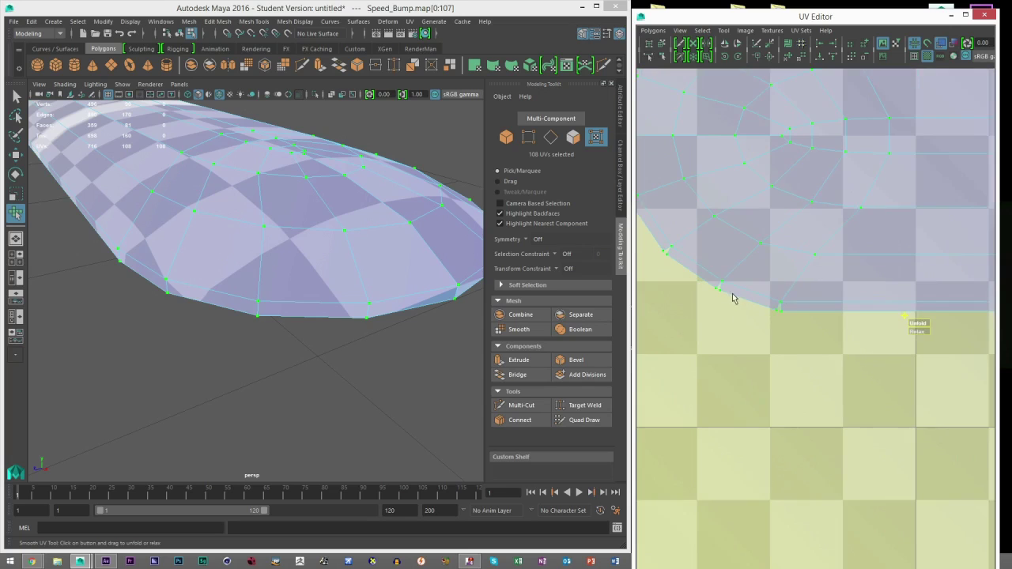
scroll(734, 293, down, 8)
scroll(765, 308, up, 3)
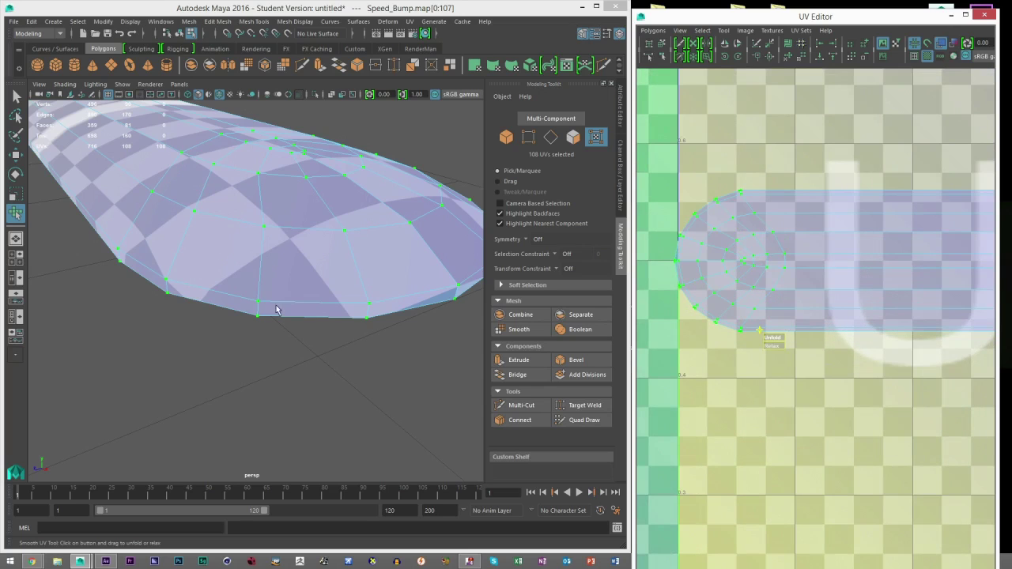
Step: Leave the Smooth UV Tool and reselect the speed bump as a whole object
click(506, 137)
key(w)
click(271, 340)
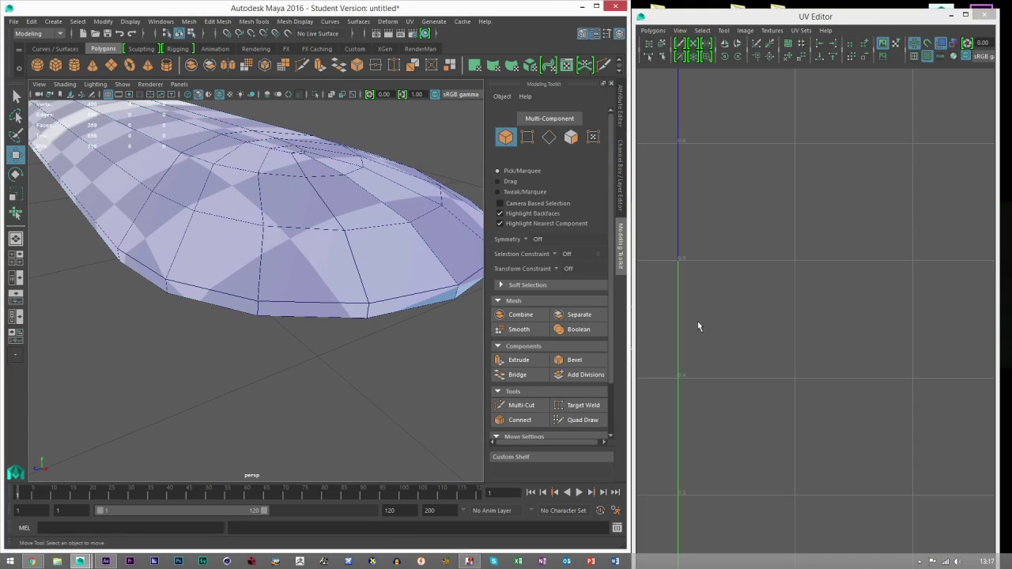
click(317, 242)
scroll(692, 283, up, 3)
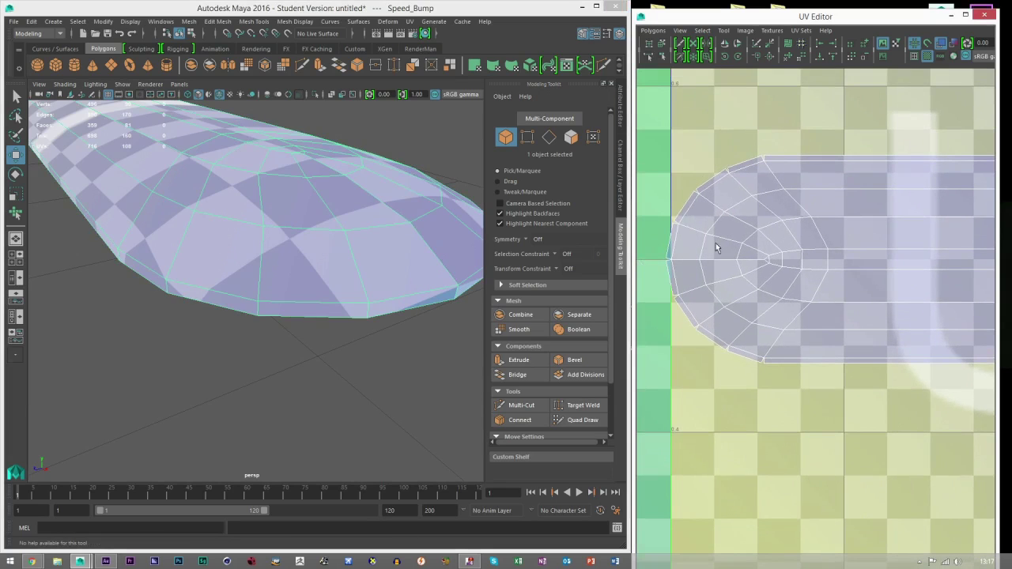
Step: Move the speed bump's whole UV shell to the top of the 0–1 space and scale it down slightly to fit inside
scroll(716, 245, down, 8)
alt+middle_drag(856, 289, 774, 286)
right_drag(773, 286, 737, 269)
click(826, 302)
scroll(827, 301, down, 2)
alt+middle_drag(826, 301, 771, 299)
drag(799, 249, 831, 140)
key(r)
drag(797, 211, 793, 213)
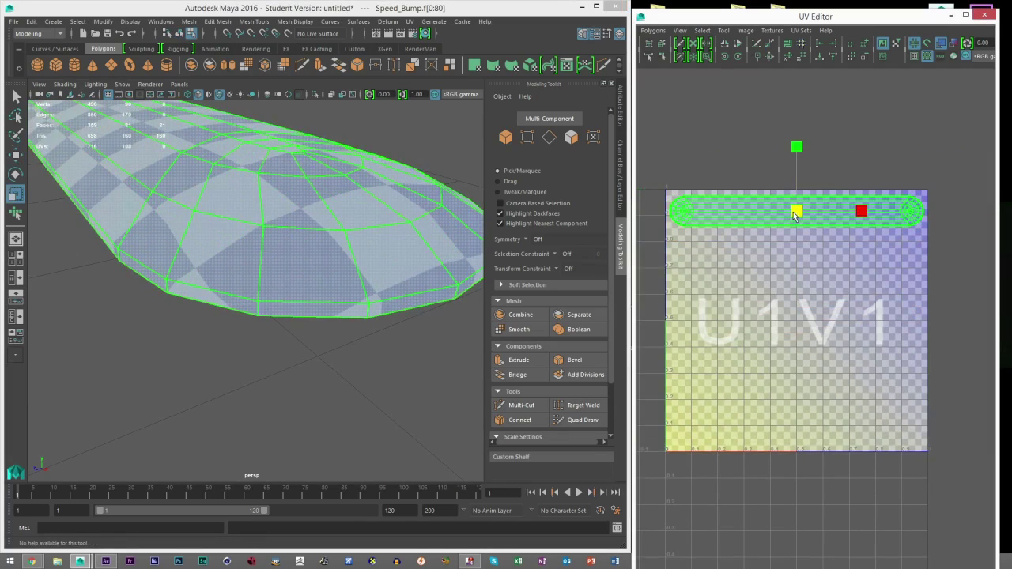
Step: Preview the speed bump with mesh smoothing and return it to the unsmoothed display in object selection
key(3)
click(771, 151)
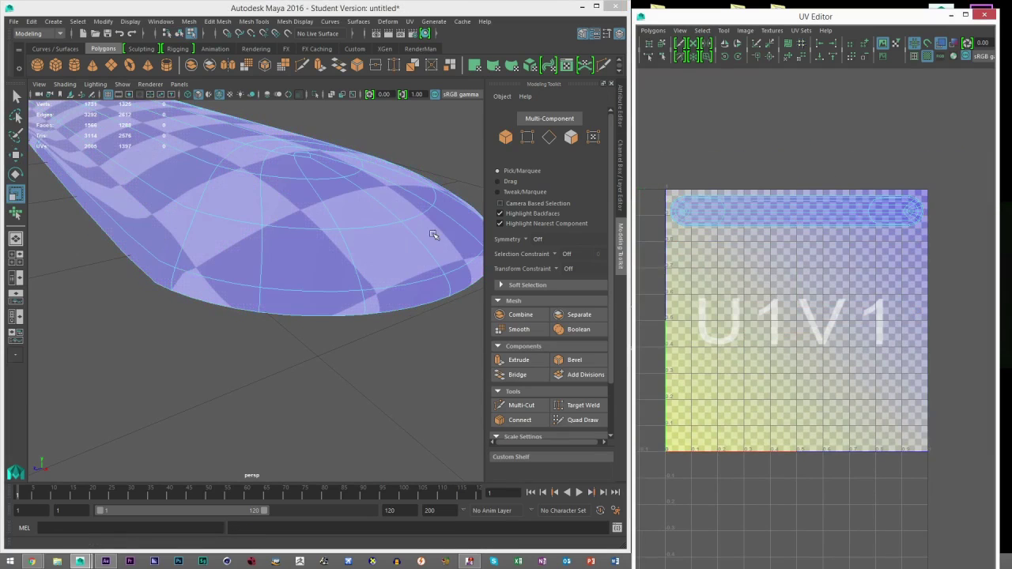
click(506, 138)
key(1)
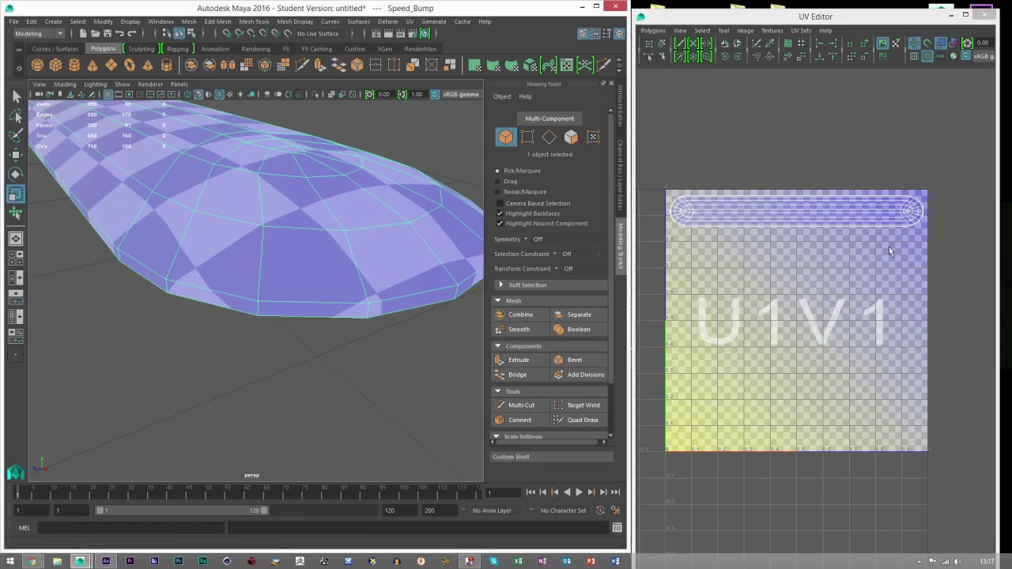
Step: Deselect the speed bump and select the traffic cone with the Move tool active
click(312, 321)
scroll(274, 308, down, 5)
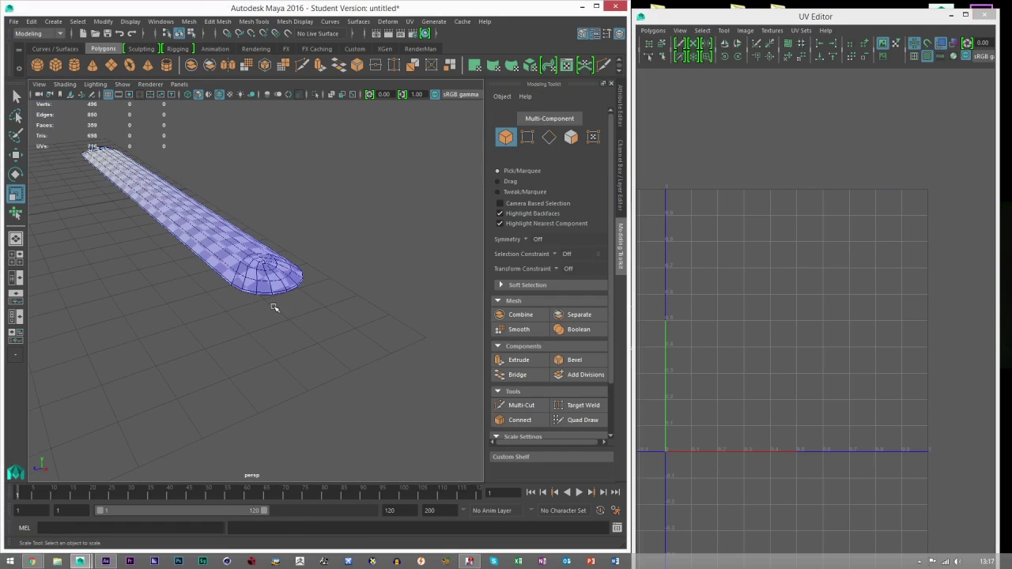
key(w)
alt+drag(274, 308, 319, 313)
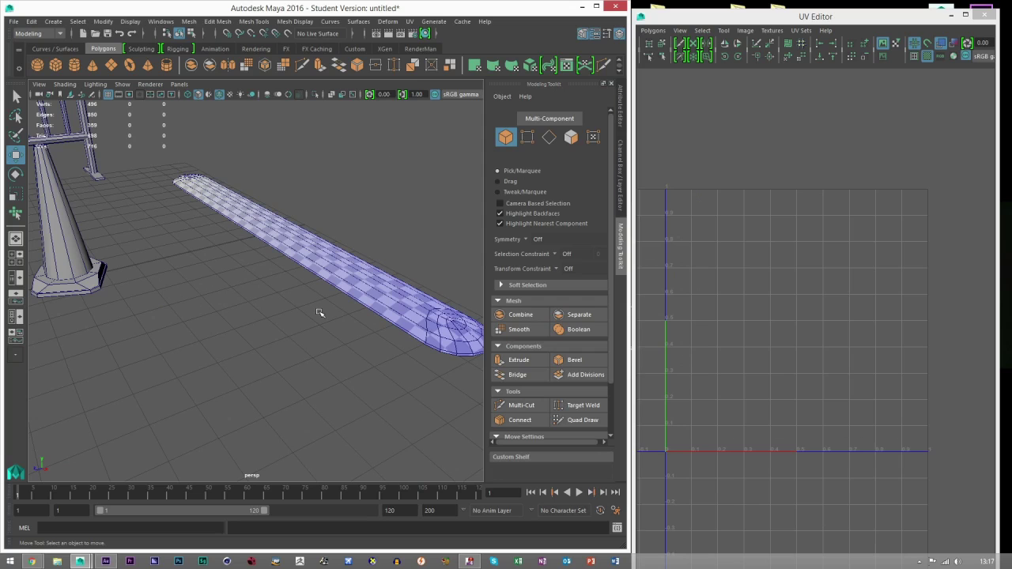
scroll(316, 311, down, 5)
mouse_move(310, 309)
alt+mouse_down()
mouse_move(314, 322)
mouse_move(303, 303)
alt+mouse_up()
scroll(317, 324, up, 8)
alt+middle_drag(303, 303, 278, 308)
click(337, 293)
alt+middle_drag(345, 306, 339, 307)
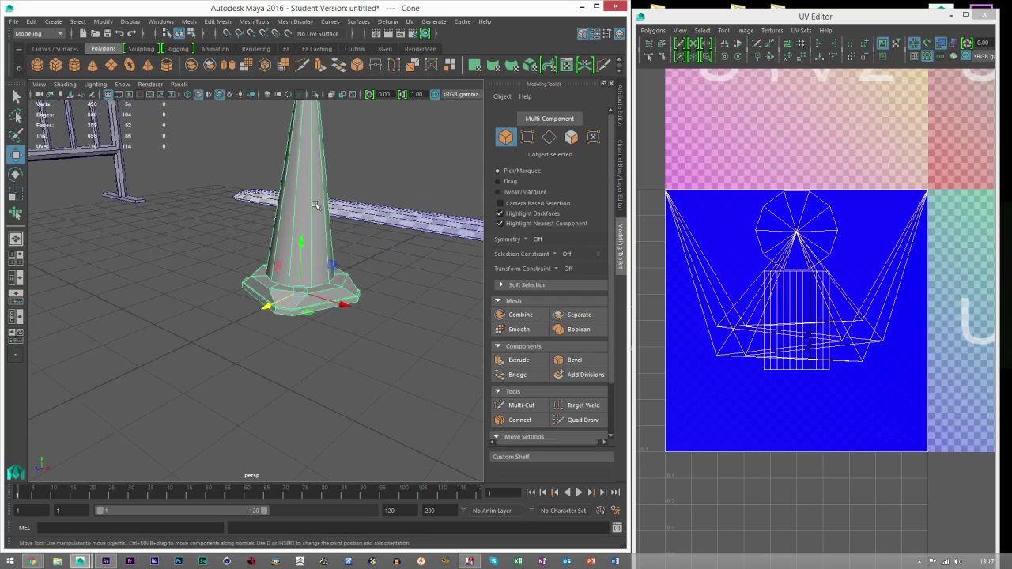
Step: Delete the traffic cone's existing UVs
click(653, 30)
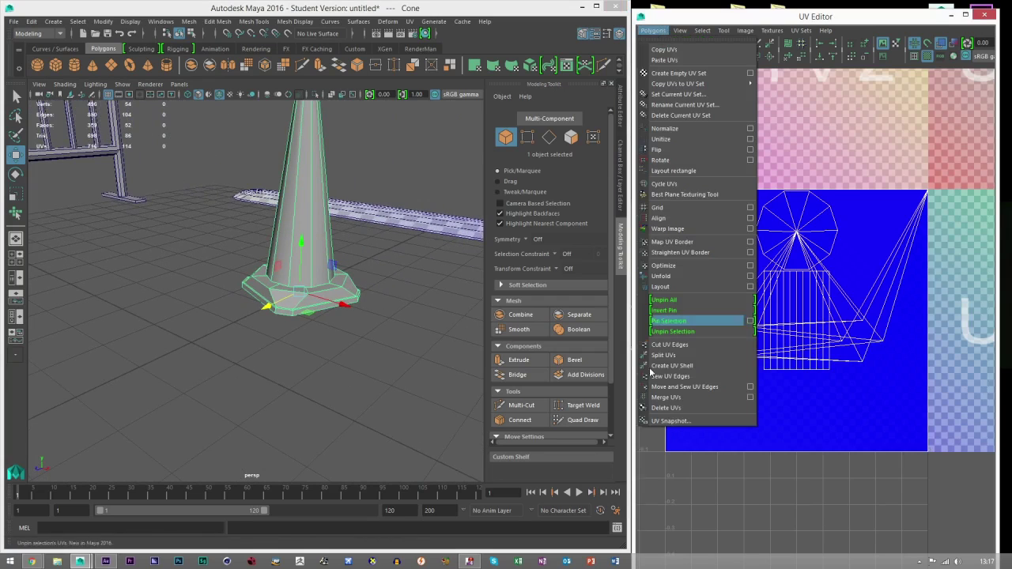
click(666, 407)
Step: Select the ring of eight flat faces on top of the cone's base, all around the shaft
scroll(320, 263, up, 4)
alt+middle_drag(320, 263, 294, 347)
scroll(306, 345, up, 4)
scroll(319, 385, down, 4)
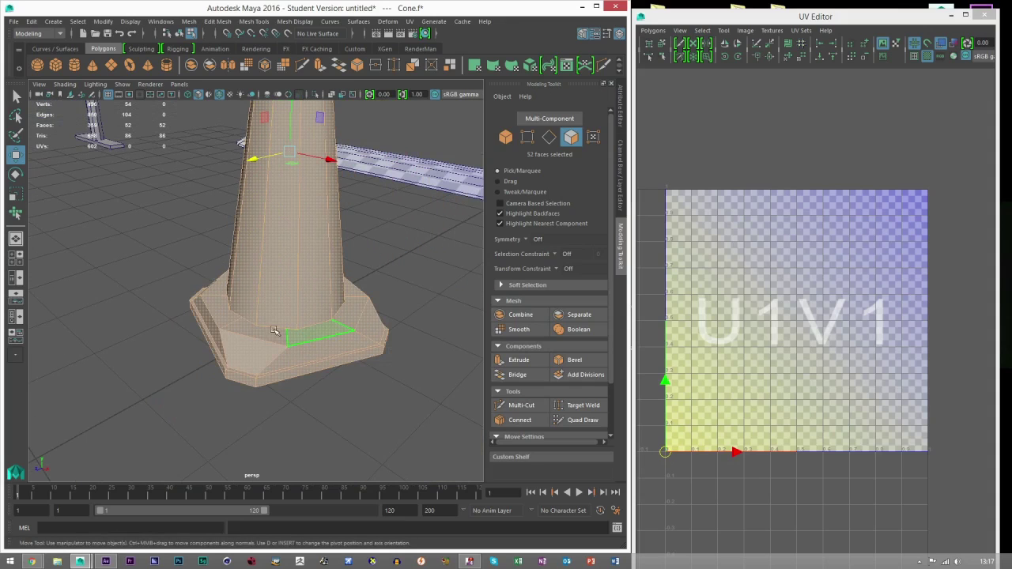
click(273, 338)
shift+click(337, 325)
shift+click(352, 310)
shift+click(212, 311)
shift+click(214, 287)
alt+drag(213, 287, 287, 352)
key(f)
scroll(370, 348, down, 4)
shift+click(252, 361)
shift+click(289, 357)
shift+click(358, 325)
alt+drag(357, 325, 273, 219)
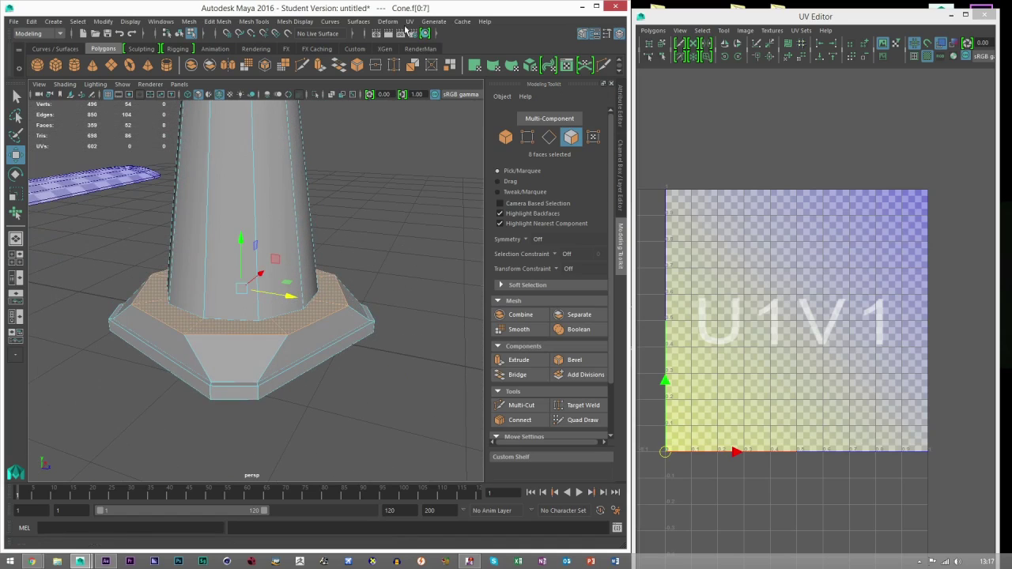
Step: Planar map the selected ring of faces from the Y axis and set the projection width and height to 10
click(409, 21)
click(520, 136)
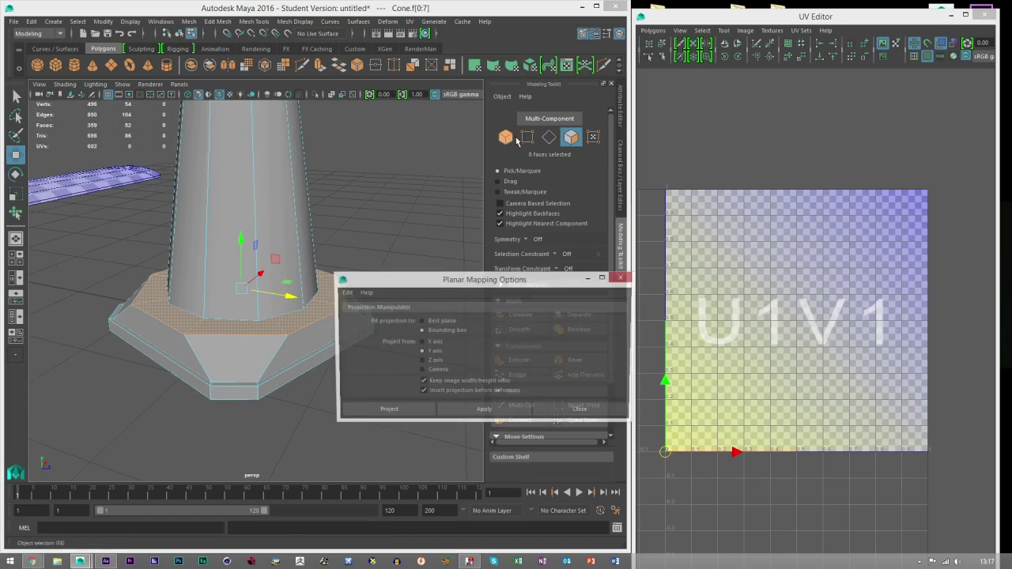
click(478, 412)
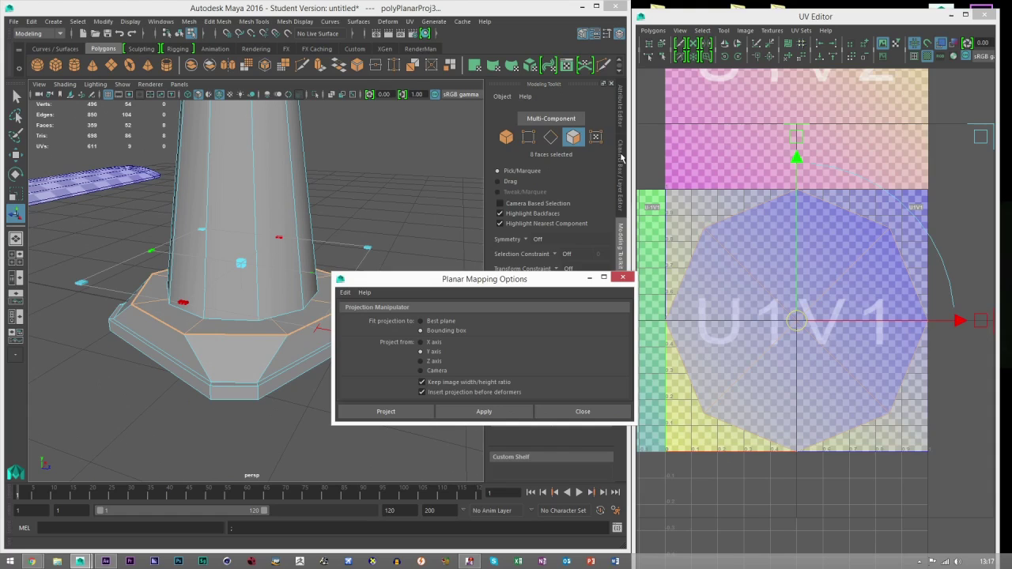
click(620, 162)
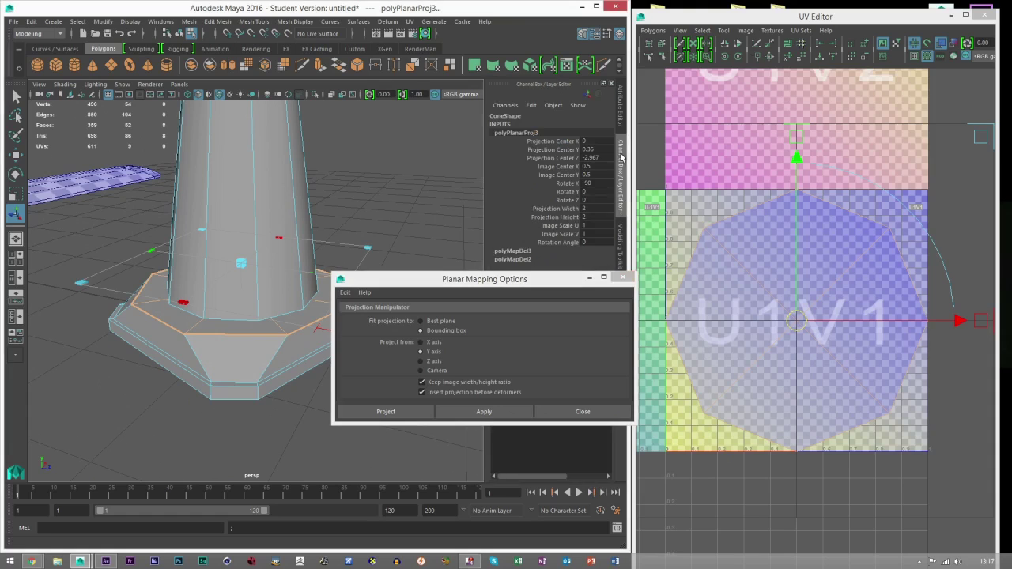
click(589, 216)
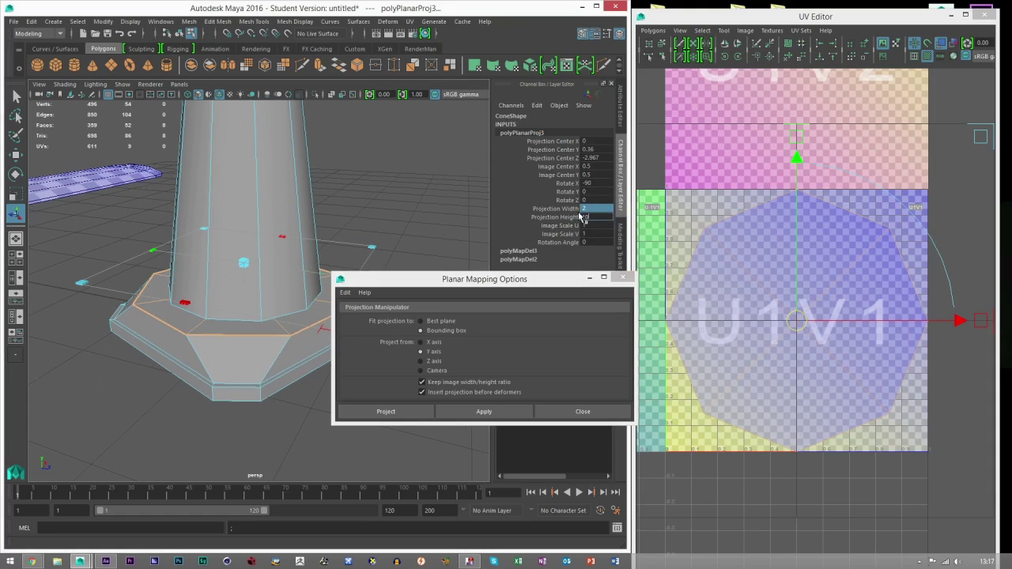
text(10)
key(Return)
Step: Switch to the Move tool and display the checkered tiles on the models
click(753, 302)
key(w)
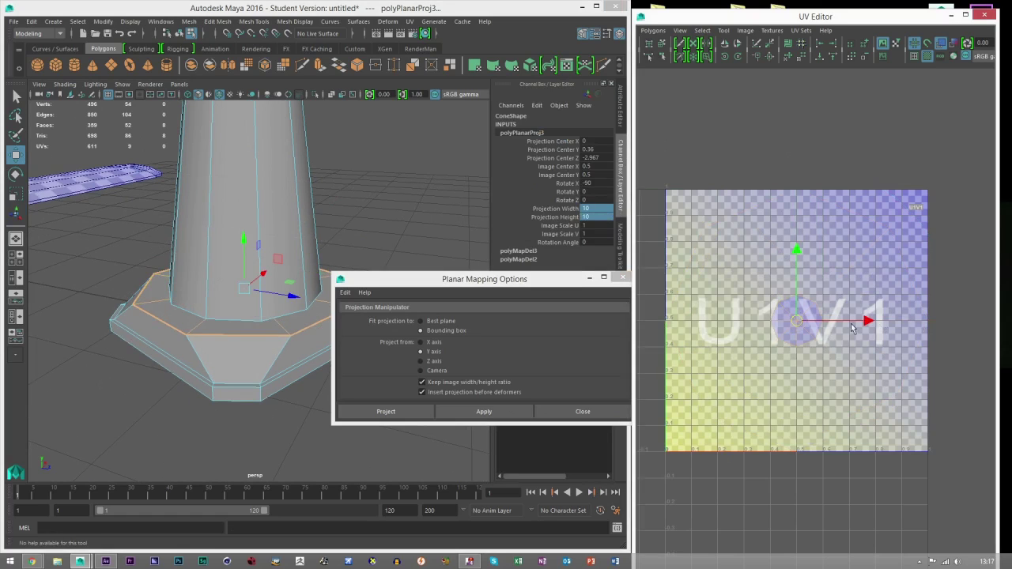
scroll(795, 320, up, 5)
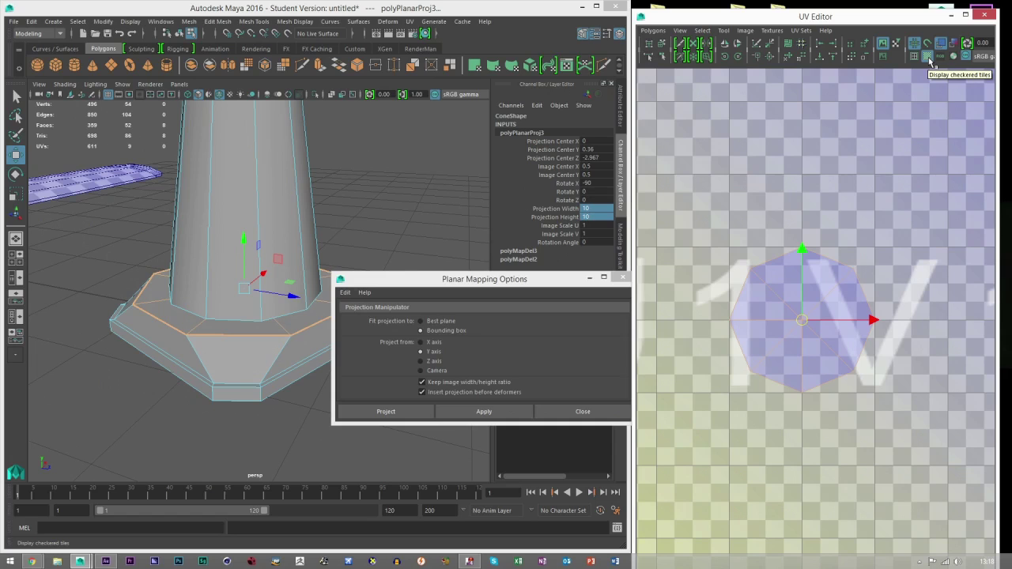
click(928, 60)
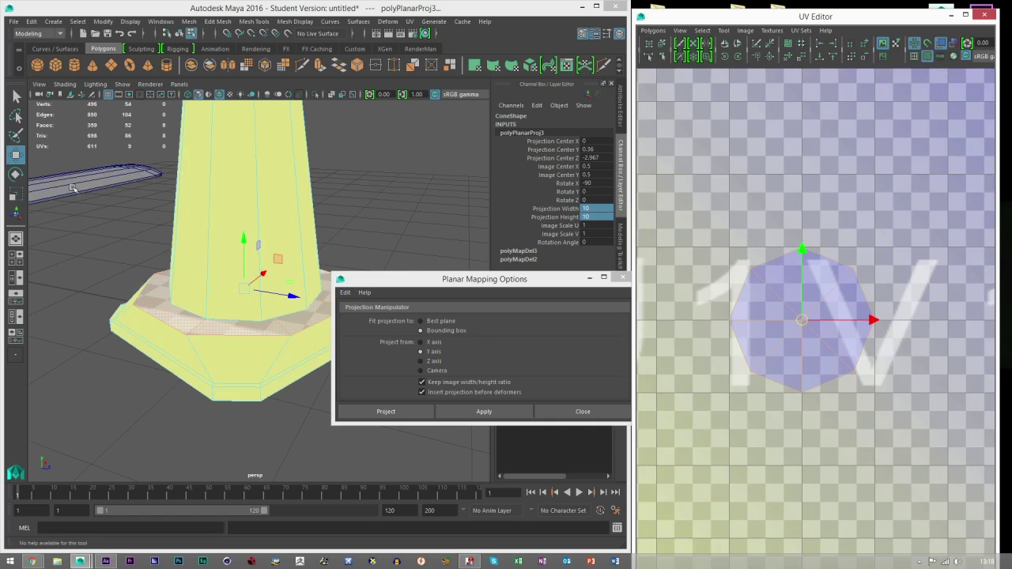
Step: Select the four sloped corner faces of the cone's base and planar map them from the Y axis
alt+drag(268, 226, 229, 329)
click(227, 330)
alt+drag(299, 252, 238, 276)
shift+click(248, 309)
alt+drag(298, 242, 229, 241)
shift+click(287, 334)
alt+drag(286, 332, 198, 305)
shift+click(274, 321)
click(469, 408)
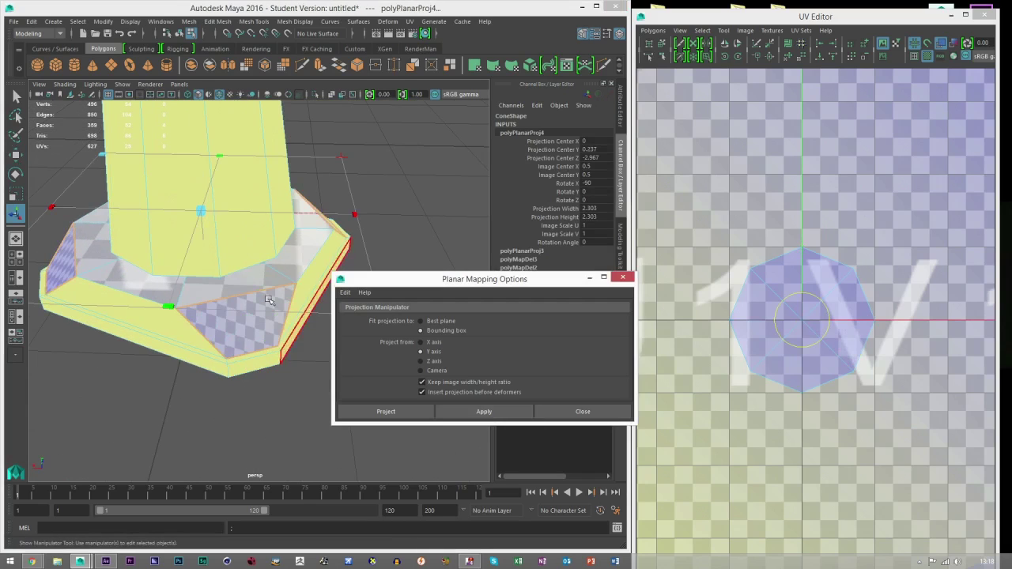
Step: Set the corner faces' projection width and height to 10 and move their UV shells off the octagonal shell
alt+drag(262, 298, 174, 305)
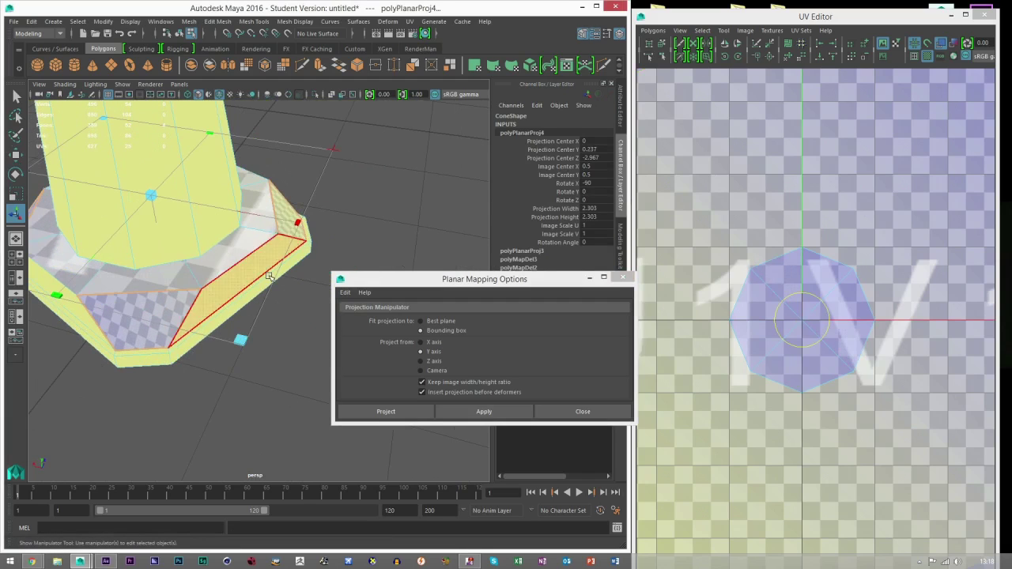
click(594, 217)
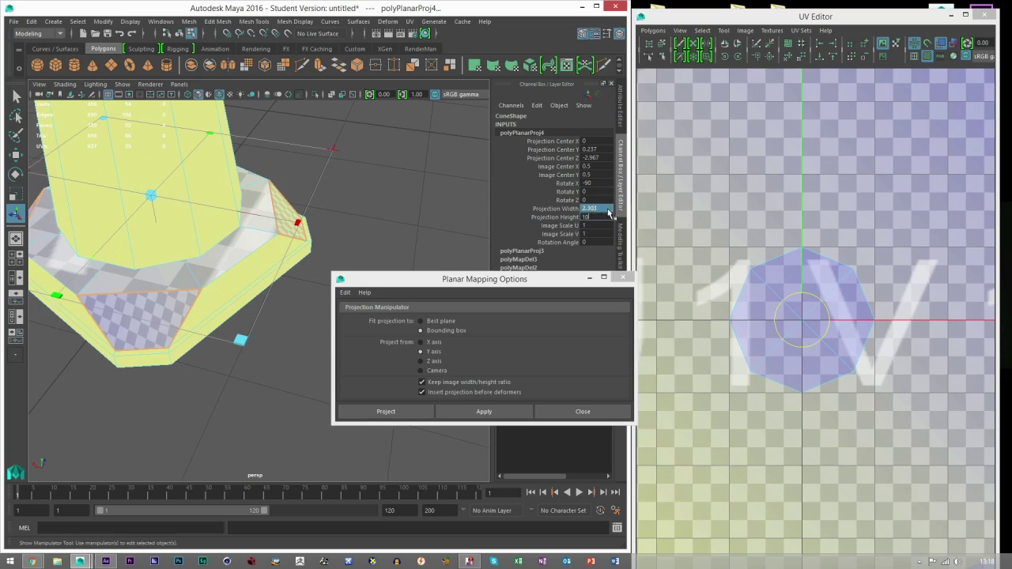
text(10)
key(Return)
key(w)
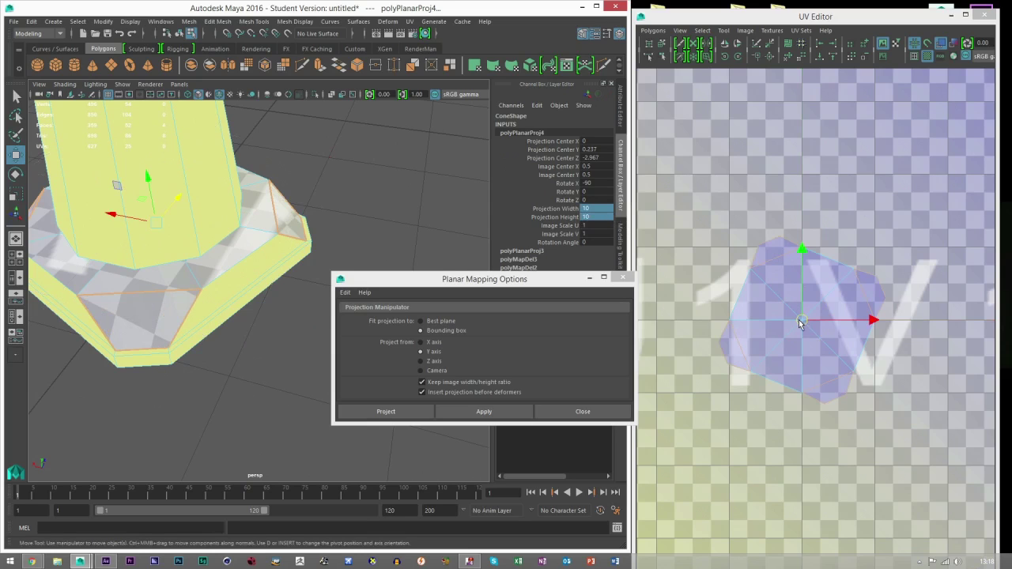
drag(803, 322, 889, 174)
click(747, 174)
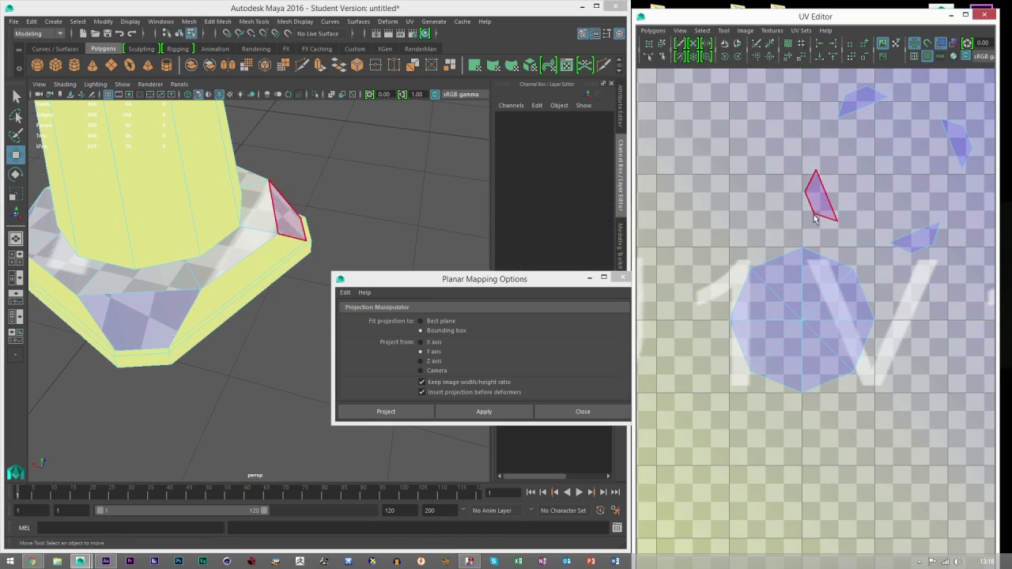
Step: Select the two opposite sloped side faces of the base that face along X and planar map them from the X axis
alt+drag(305, 198, 295, 226)
click(342, 224)
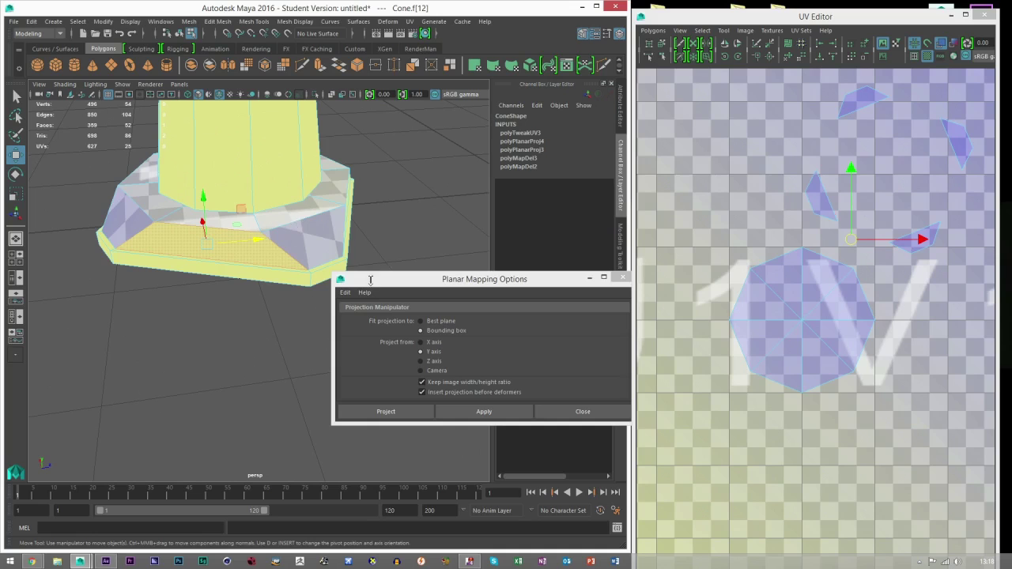
click(430, 346)
click(485, 413)
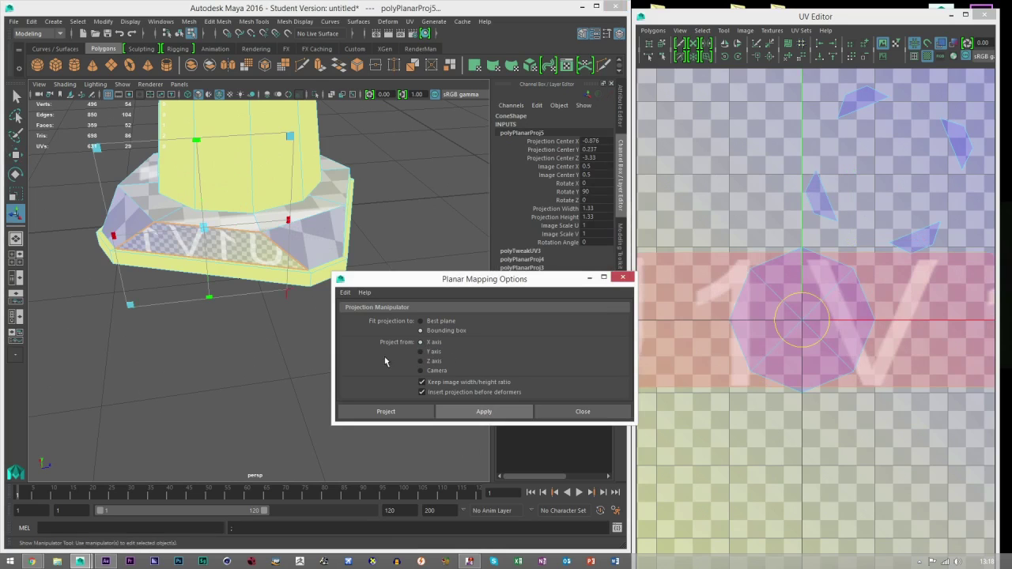
alt+drag(240, 267, 323, 286)
alt+drag(220, 285, 270, 251)
shift+click(207, 295)
click(471, 411)
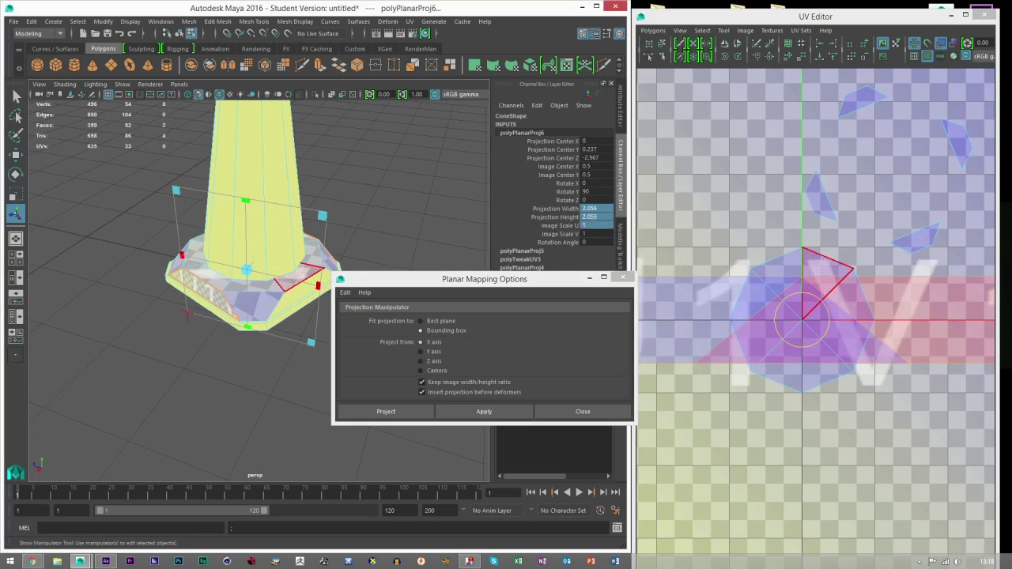
Step: Set the X-axis projection width and height to 10 and move its two UV shells to empty space above the octagonal shell
drag(598, 217, 598, 210)
key(w)
drag(799, 322, 725, 143)
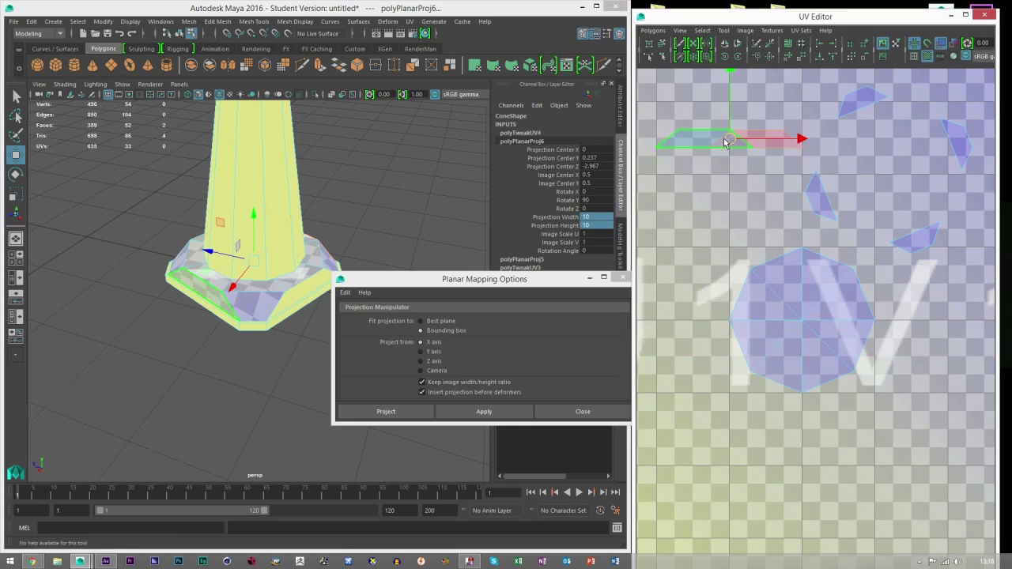
Step: Select the two opposite sloped side faces of the base that face along Z and planar map them from the Z axis
click(298, 292)
alt+drag(227, 294, 356, 336)
click(262, 302)
click(438, 366)
mouse_move(283, 315)
alt+mouse_down()
mouse_move(332, 301)
mouse_move(294, 303)
alt+mouse_up()
alt+middle_drag(322, 305, 283, 302)
scroll(282, 304, up, 2)
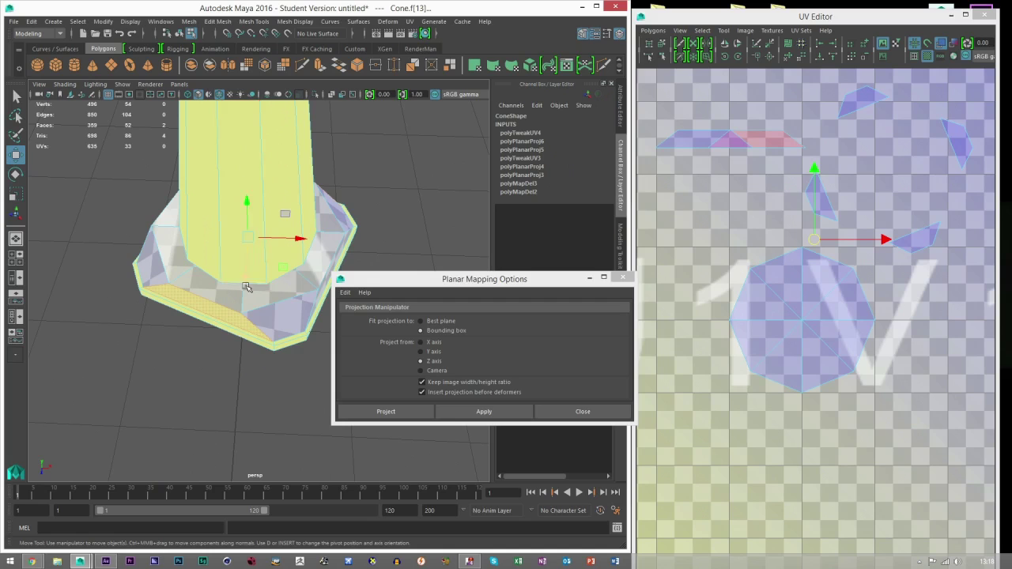
shift+click(253, 320)
alt+drag(267, 336, 265, 306)
alt+drag(275, 257, 256, 278)
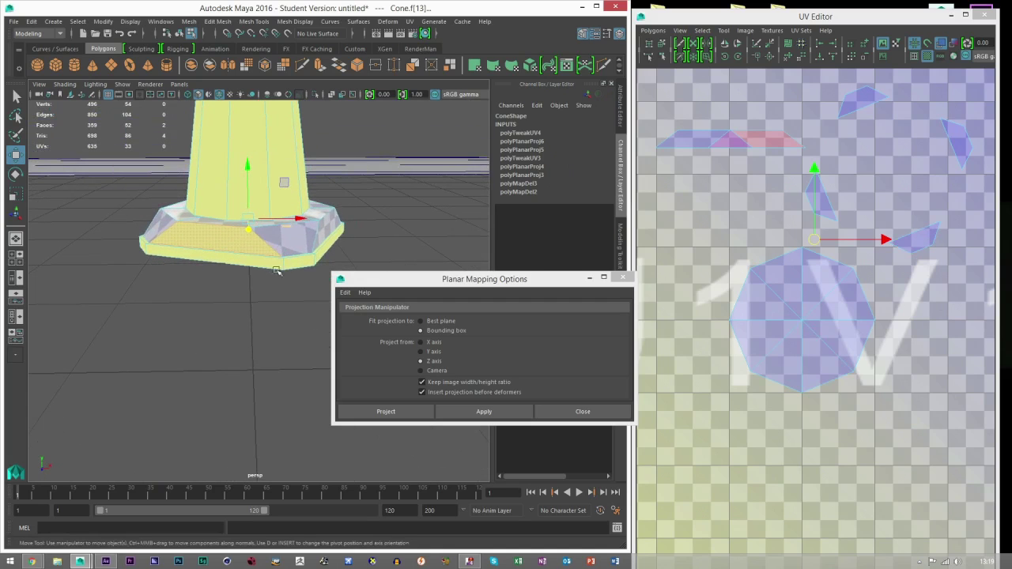
click(443, 412)
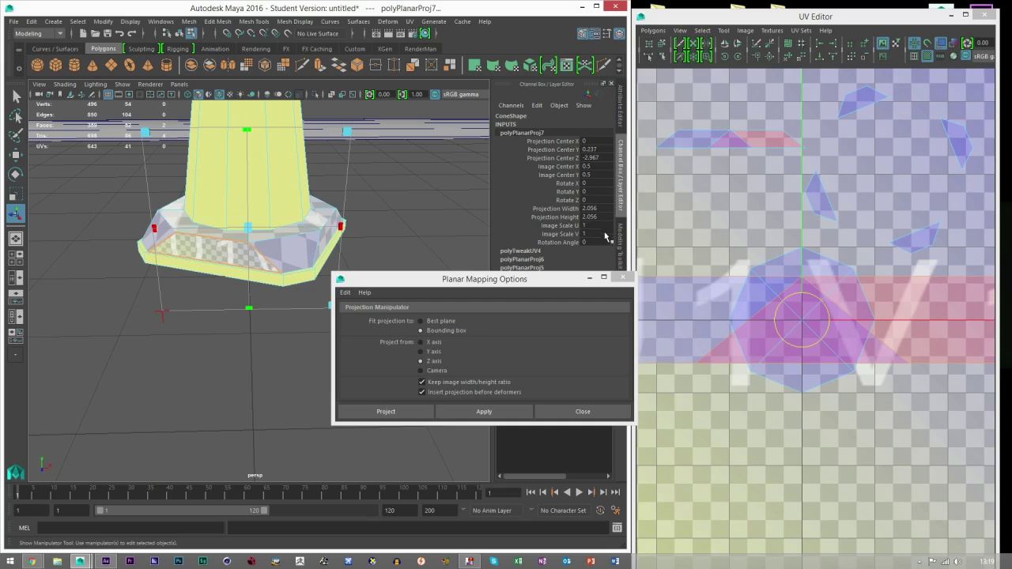
Step: Set the Z-axis projection width and height to 10 and move its UV shells just below the X-projected ones
shift+click(593, 218)
key(Return)
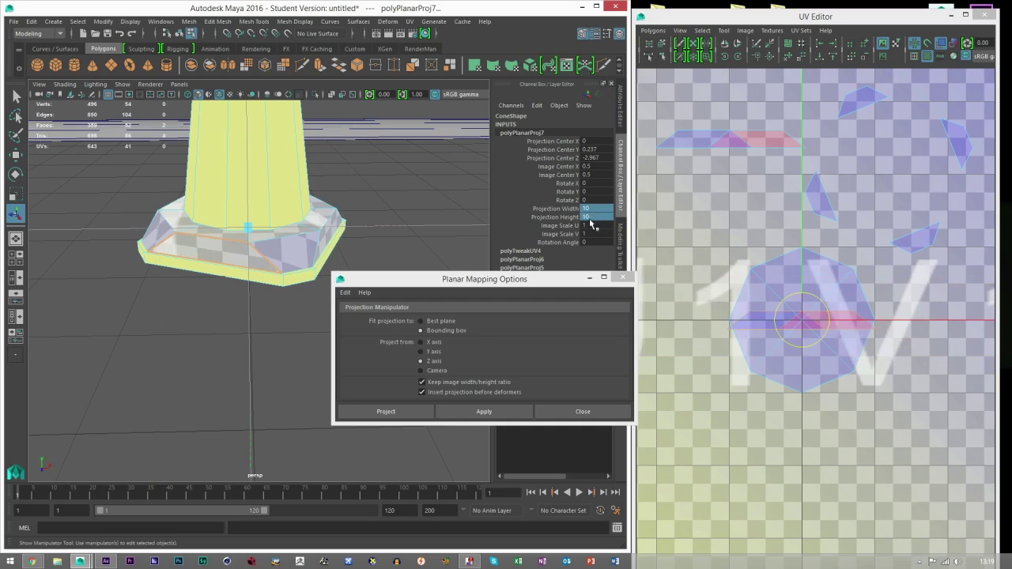
key(w)
drag(805, 319, 721, 183)
Step: Flip the reversed side-face UV shells and keep the four side shells apart from one another
right_drag(767, 209, 736, 201)
drag(795, 124, 699, 227)
click(724, 44)
Step: Move and sew the eight sloped faces' UV shells onto the outer edges of the octagonal shell
right_drag(778, 238, 785, 209)
click(785, 257)
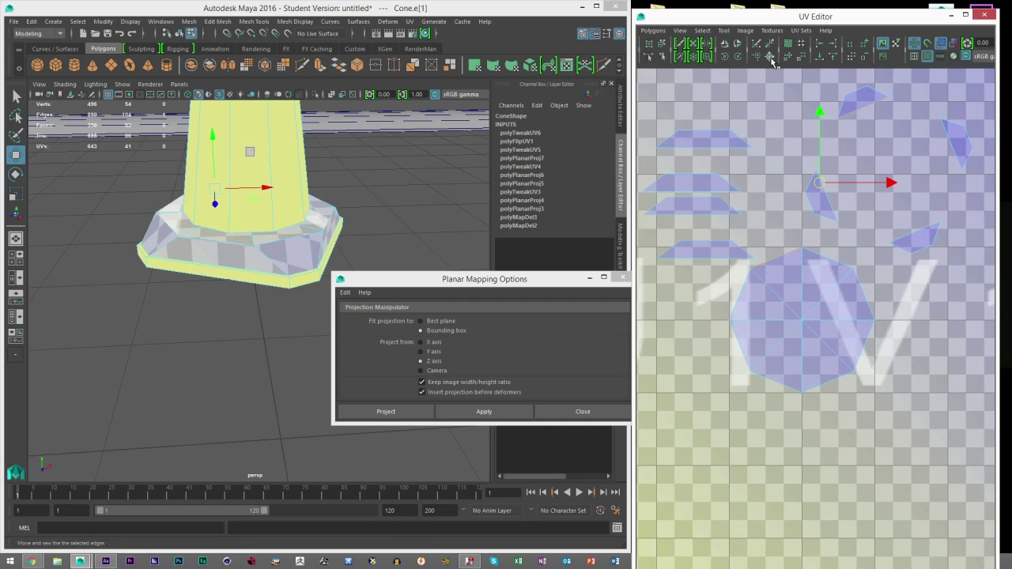
click(772, 62)
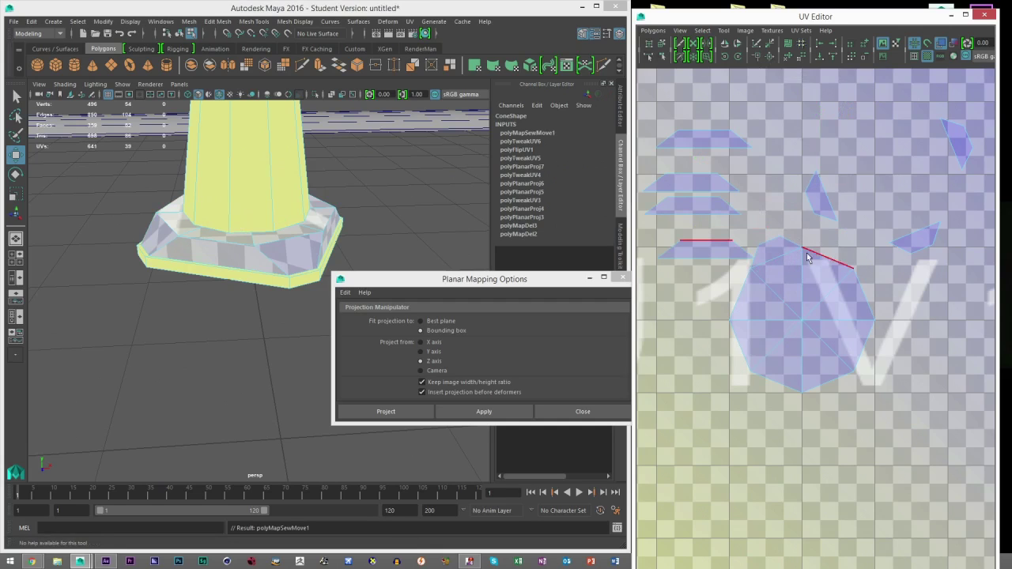
click(833, 258)
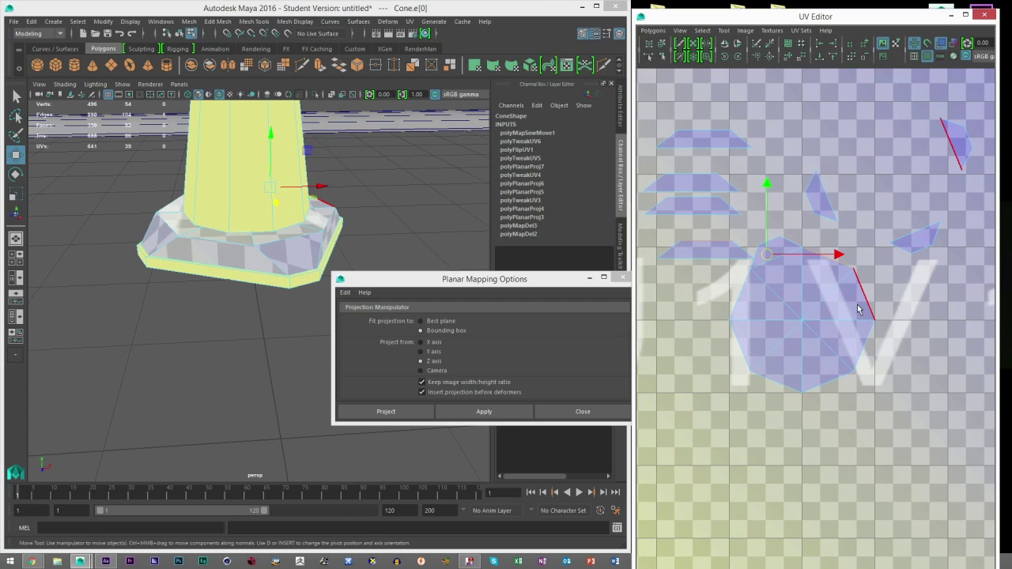
key(g)
click(862, 295)
key(g)
click(864, 342)
key(g)
click(826, 381)
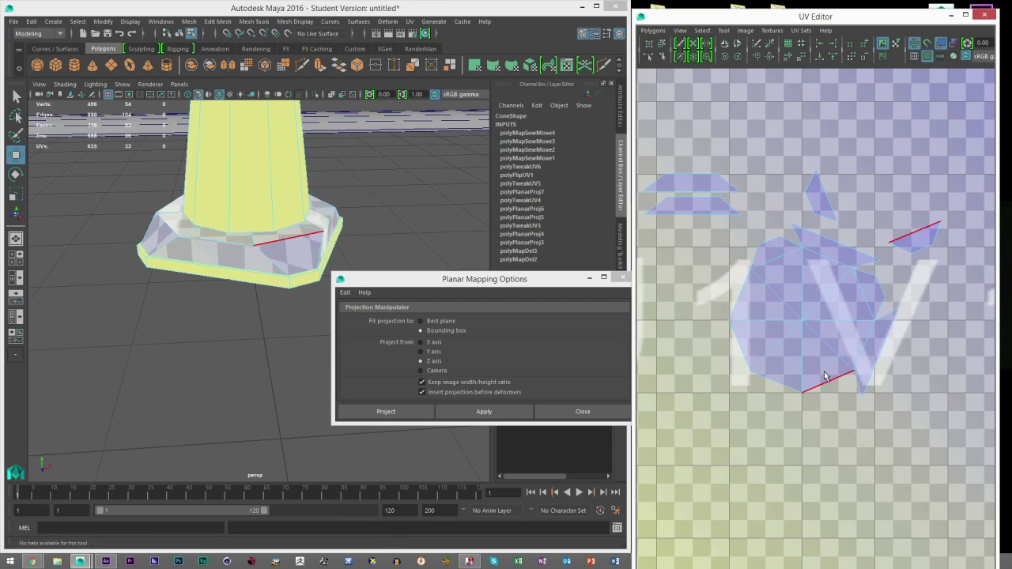
key(g)
click(776, 380)
key(g)
click(740, 347)
key(g)
click(743, 307)
key(g)
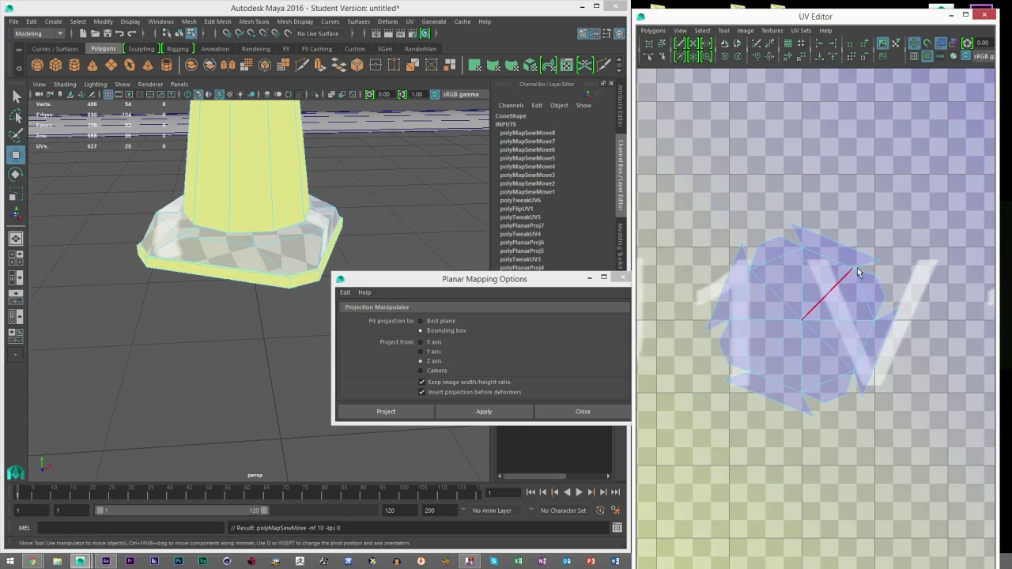
Step: Select all UVs of the sewn base shell and unfold them with the Smooth UV Tool
alt+right_drag(287, 251, 281, 266)
alt+drag(282, 266, 270, 255)
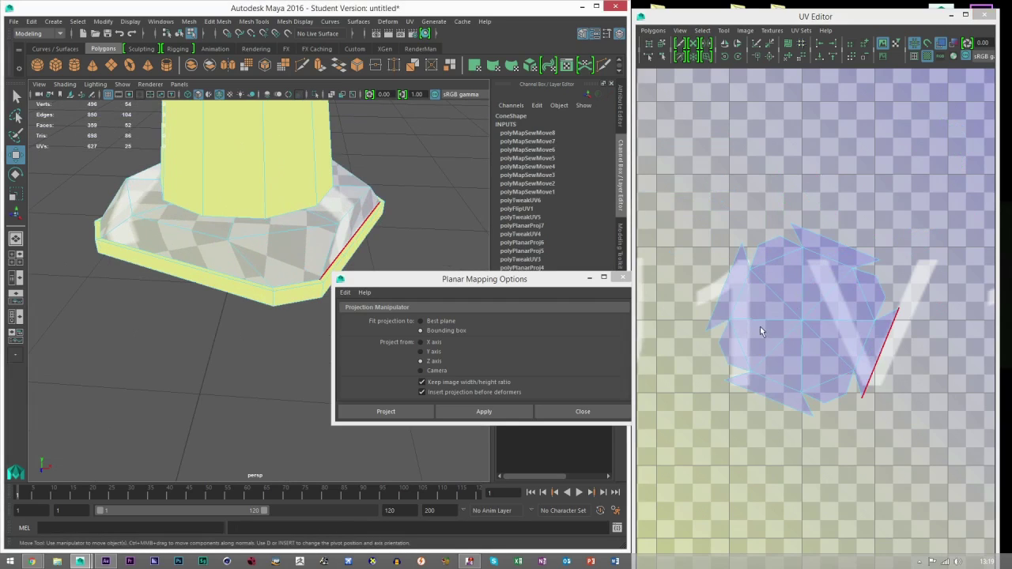
alt+drag(298, 262, 258, 272)
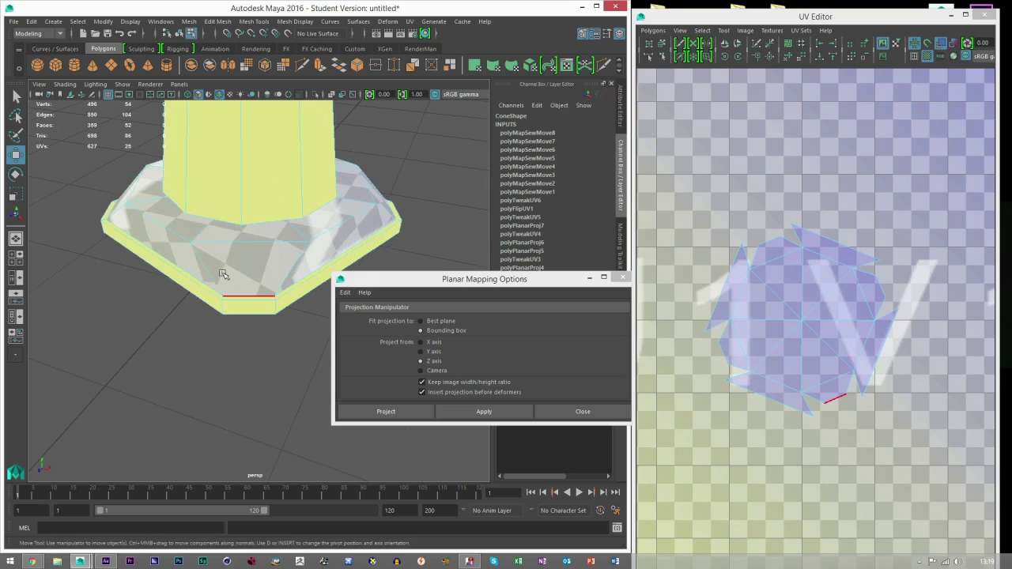
scroll(815, 314, down, 2)
right_drag(816, 314, 792, 215)
drag(911, 428, 911, 427)
click(724, 30)
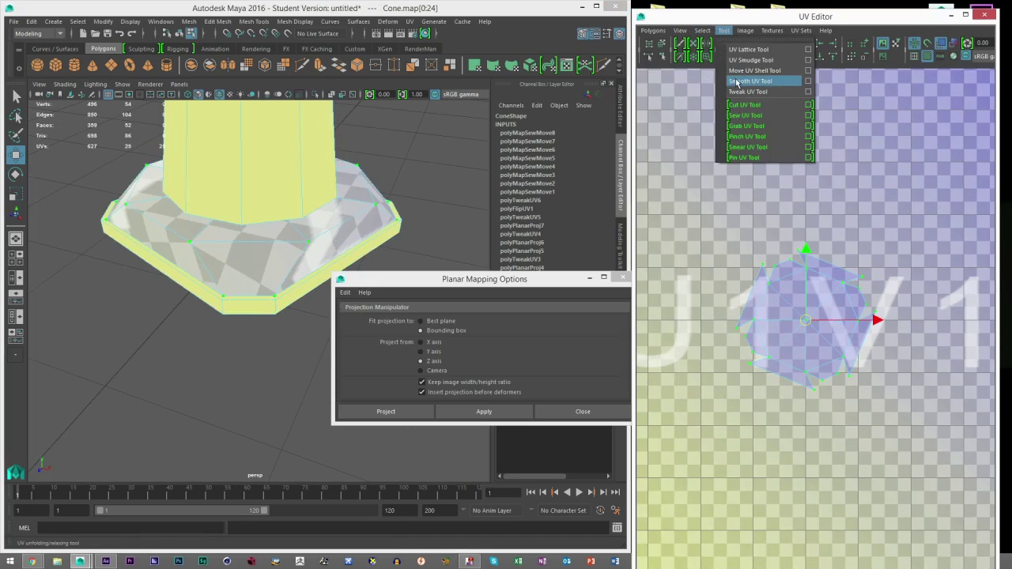
click(743, 82)
drag(713, 395, 712, 402)
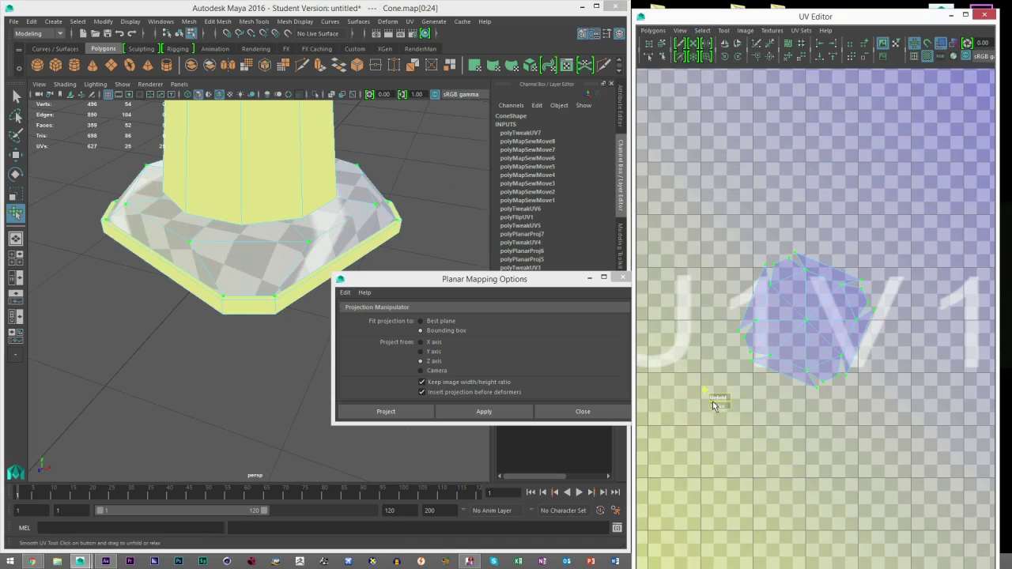
scroll(258, 282, up, 3)
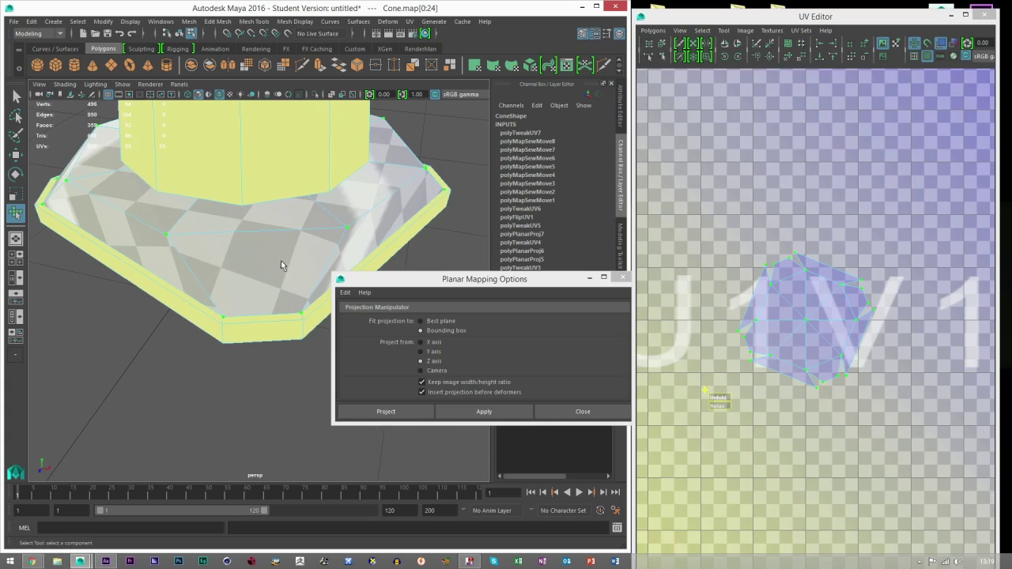
alt+drag(289, 227, 188, 201)
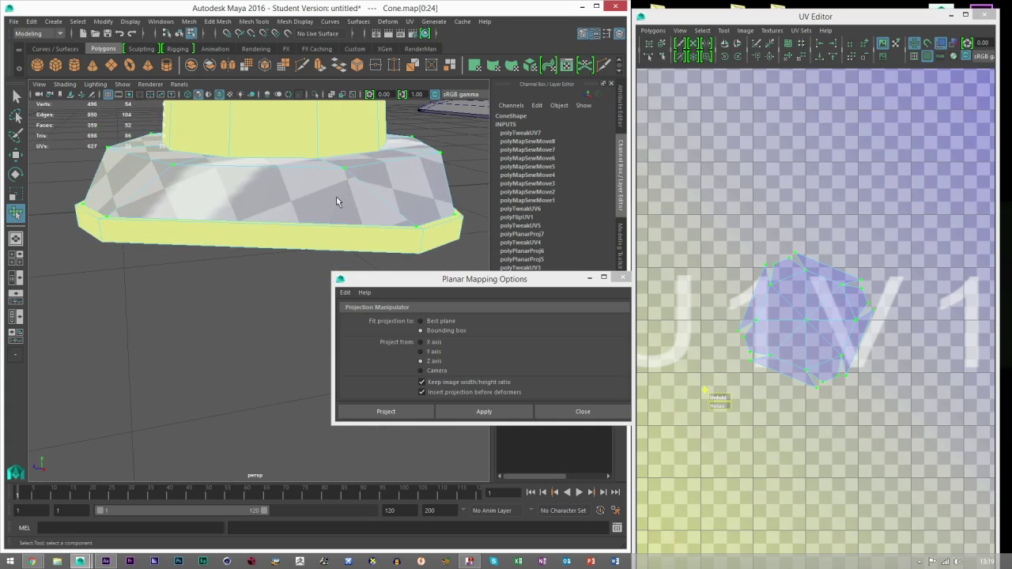
alt+drag(358, 190, 280, 202)
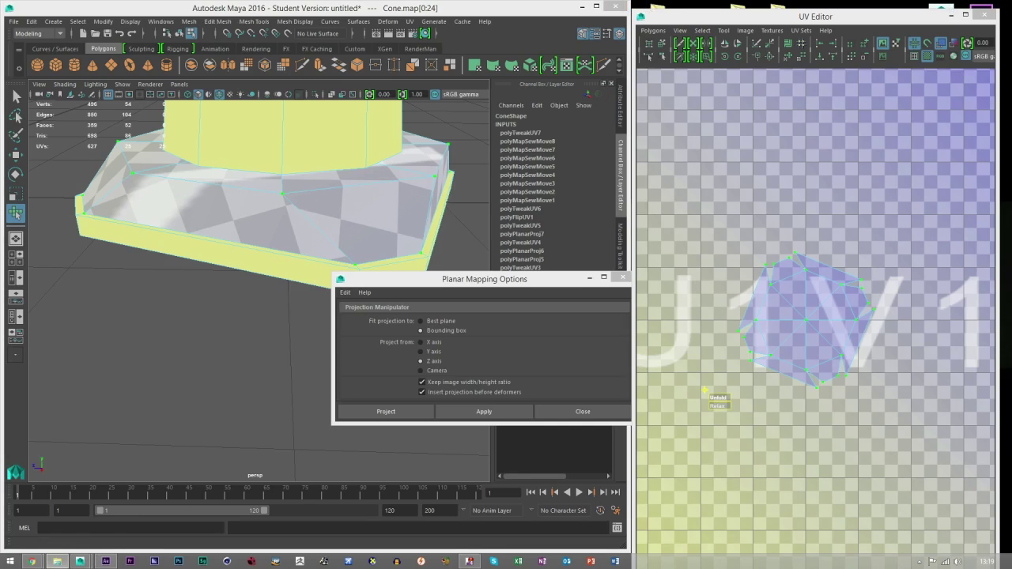
Step: Check the traffic cone reference photo for the shape of its base, and return to the base's UV shell
key(alt+Tab)
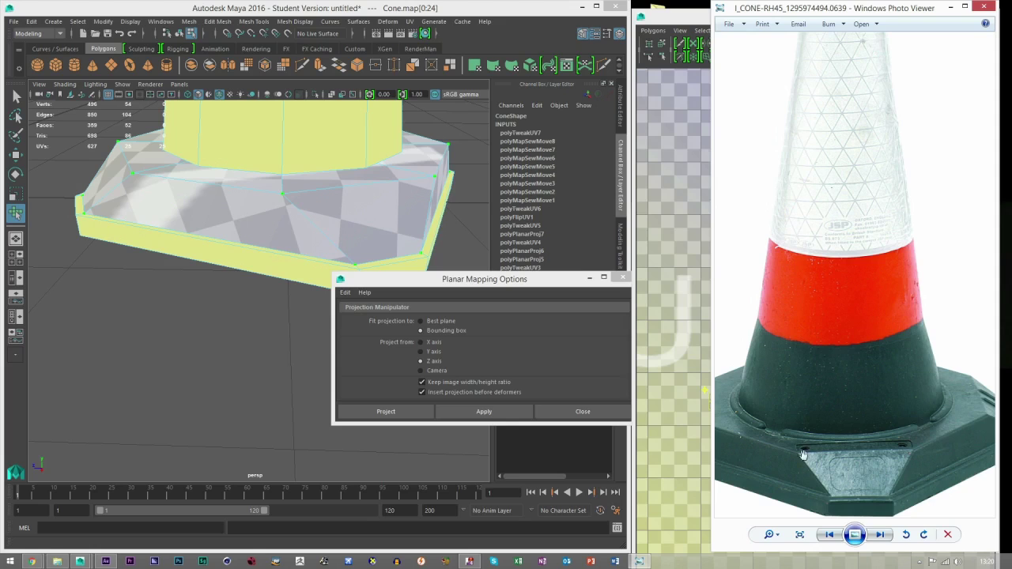
click(994, 3)
click(807, 290)
scroll(803, 287, up, 5)
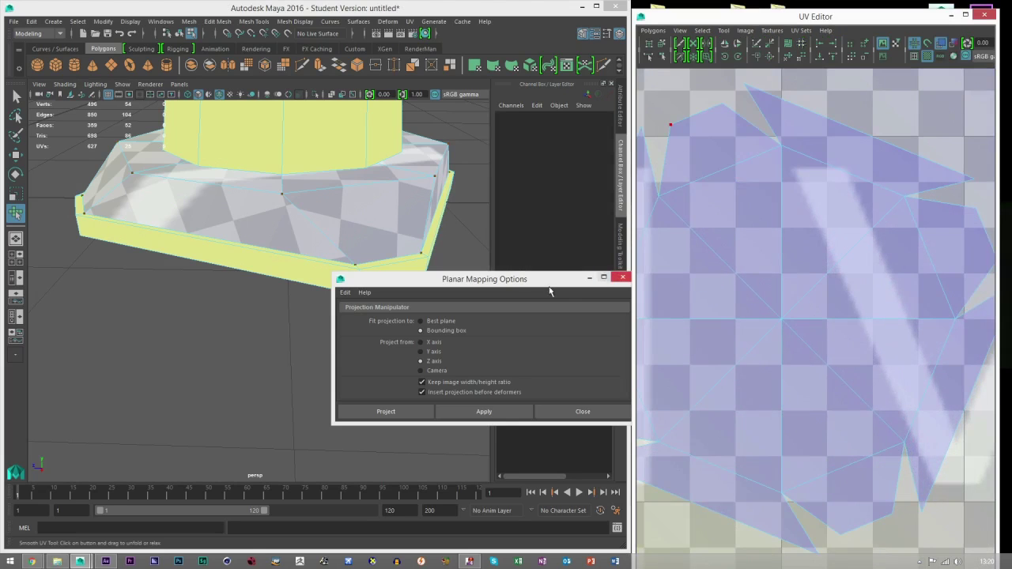
Step: Select the ring of eight narrow ledge faces around the cone's base and planar-project their UVs along the Y axis
drag(567, 282, 503, 303)
click(620, 247)
click(574, 139)
click(17, 99)
scroll(353, 261, up, 5)
click(425, 250)
shift+double_click(428, 249)
scroll(347, 235, down, 5)
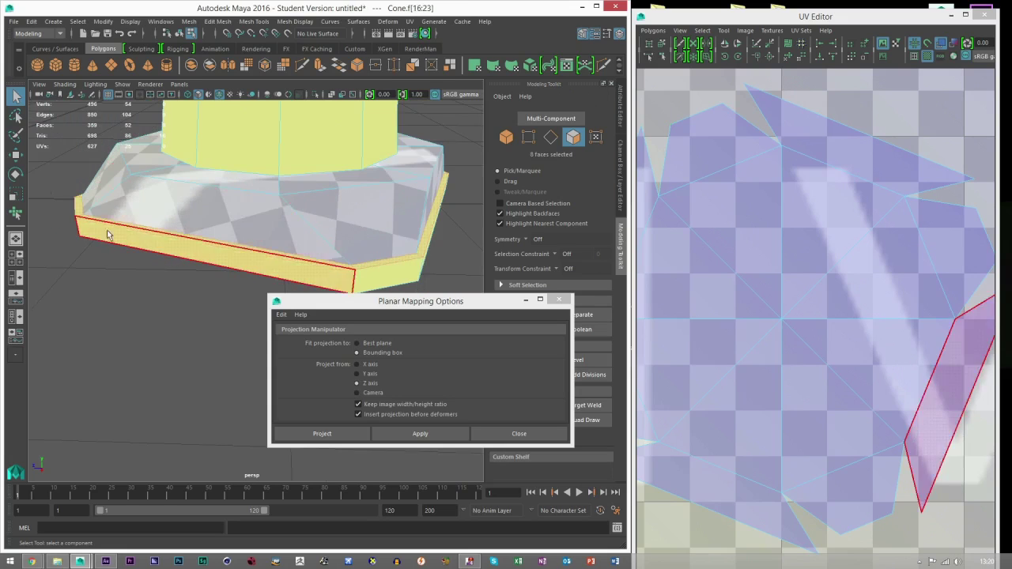
click(362, 373)
click(420, 433)
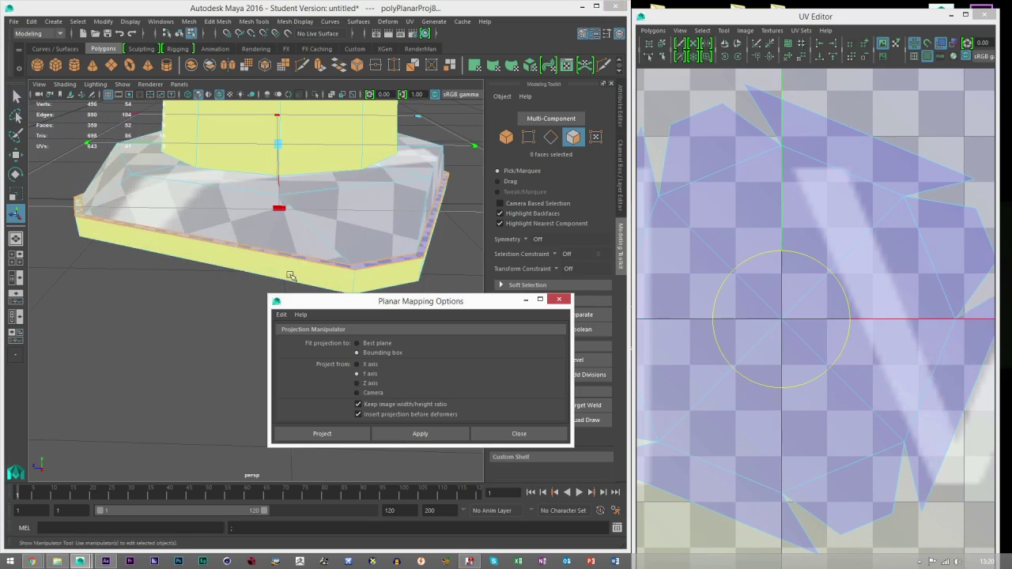
Step: Set the ledge projection's width and height to 10 and move its UV shell up and away from the octagonal shell
click(620, 163)
drag(590, 216, 590, 209)
text(10)
key(Return)
key(w)
scroll(808, 283, down, 6)
drag(807, 319, 743, 218)
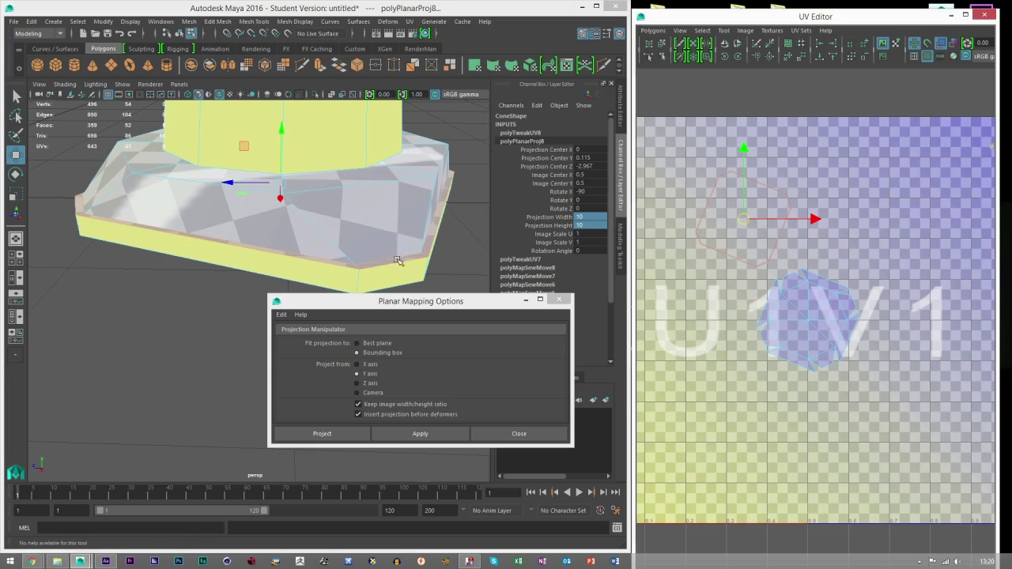
Step: Add the eight vertical side faces of the base to the ledge faces and planar-project all 16 along the Y axis
alt+drag(397, 261, 324, 252)
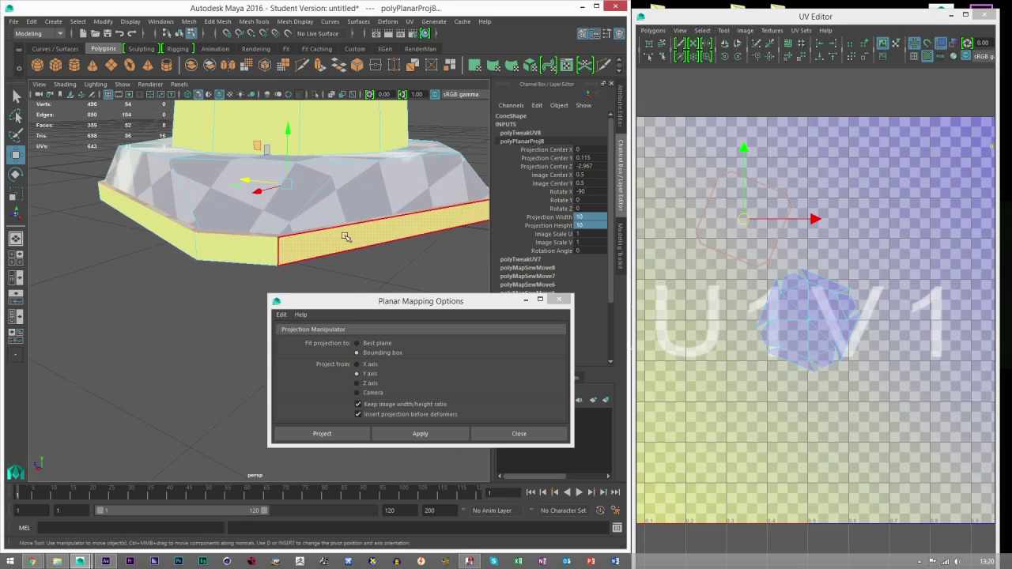
alt+drag(386, 248, 414, 273)
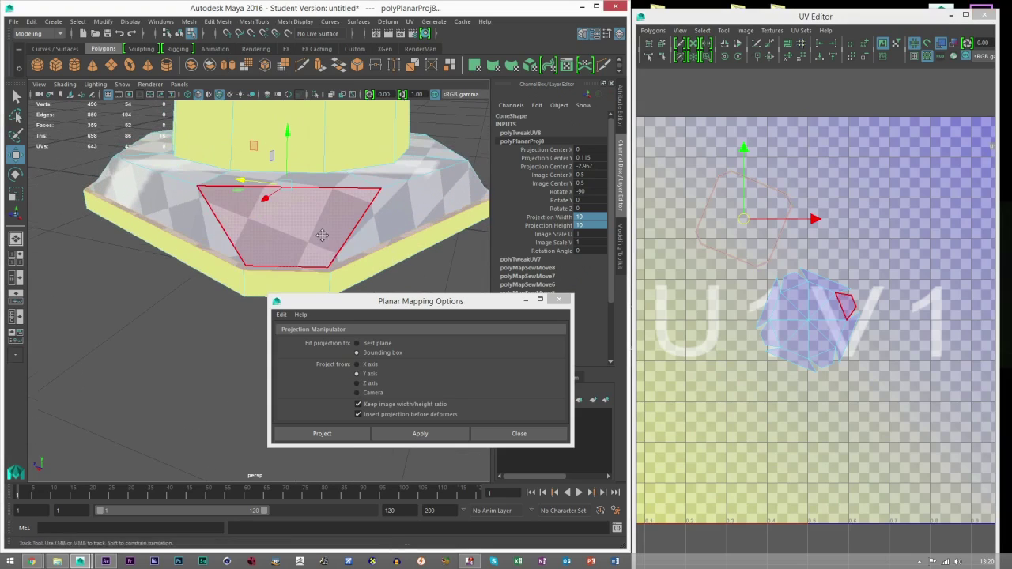
alt+drag(321, 235, 340, 271)
scroll(338, 272, up, 5)
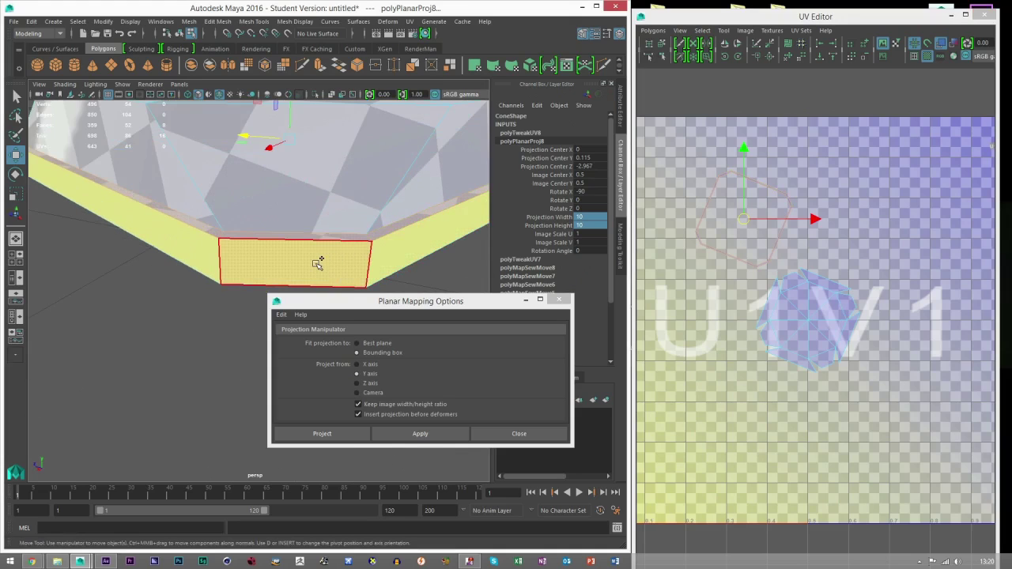
click(379, 248)
double_click(413, 239)
click(420, 434)
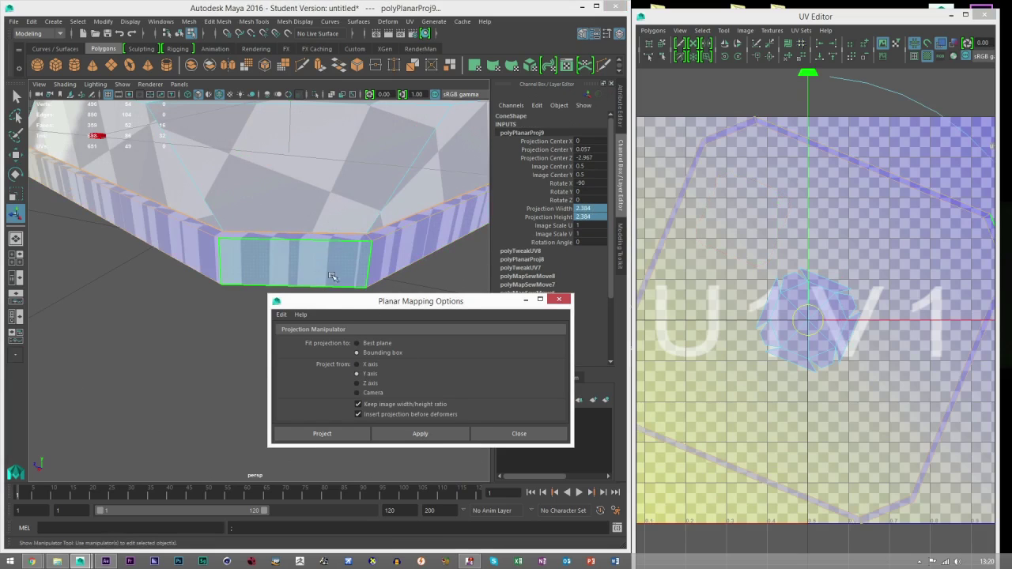
Step: Set the 16-face projection's width and height to 10 and move its ring-shaped UV shell clear above the octagonal shell
drag(590, 209, 584, 217)
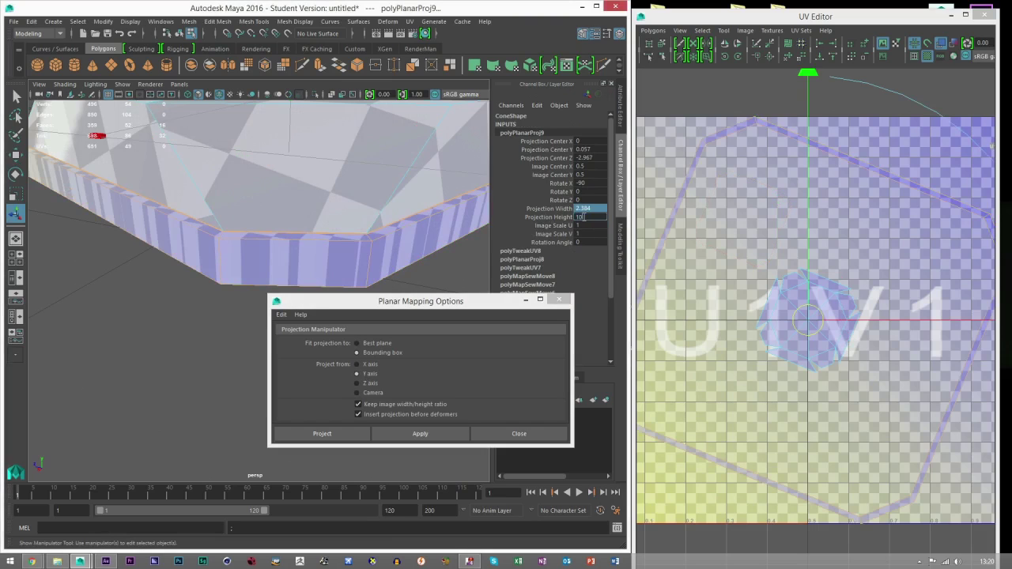
text(10)
key(Return)
key(w)
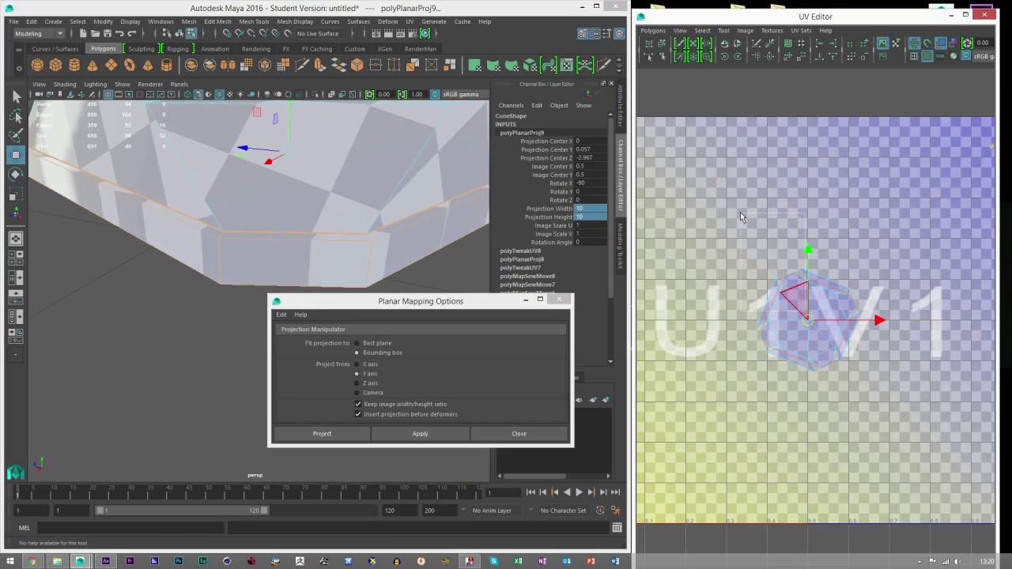
drag(804, 314, 751, 202)
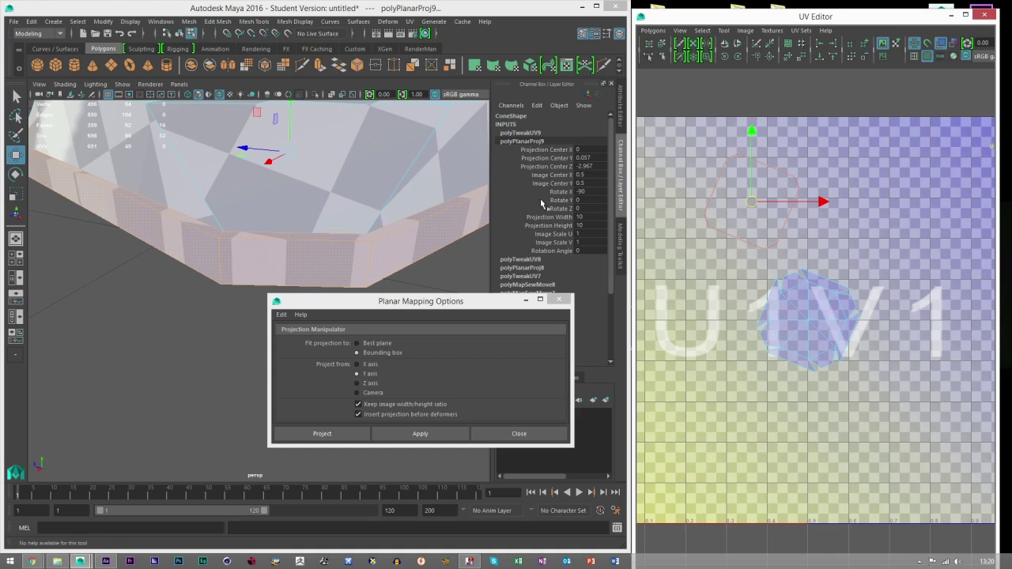
Step: Select the eight vertical corner edges around the base's rim and cut their UVs
click(623, 241)
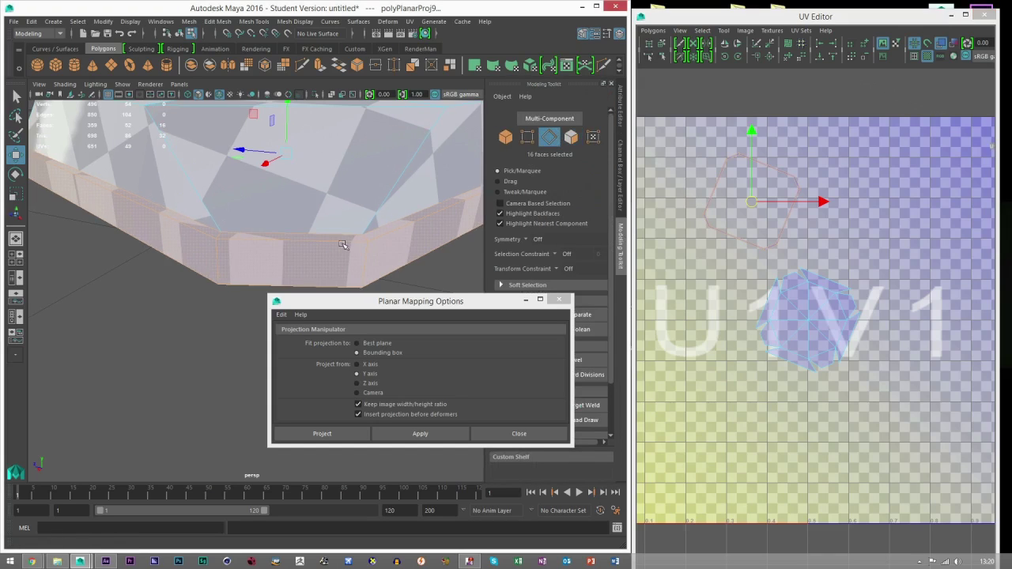
click(220, 263)
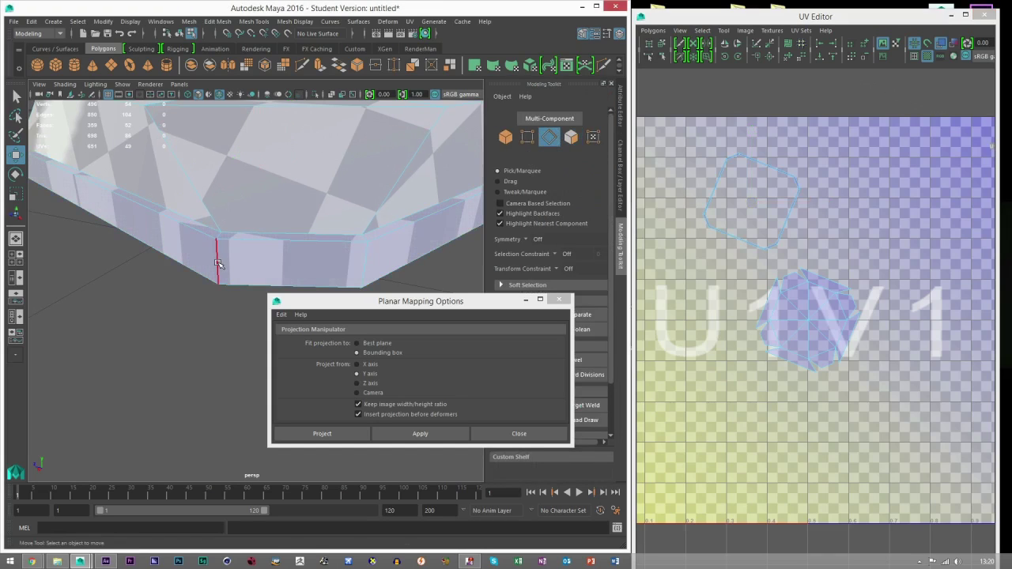
shift+double_click(355, 260)
scroll(136, 201, down, 5)
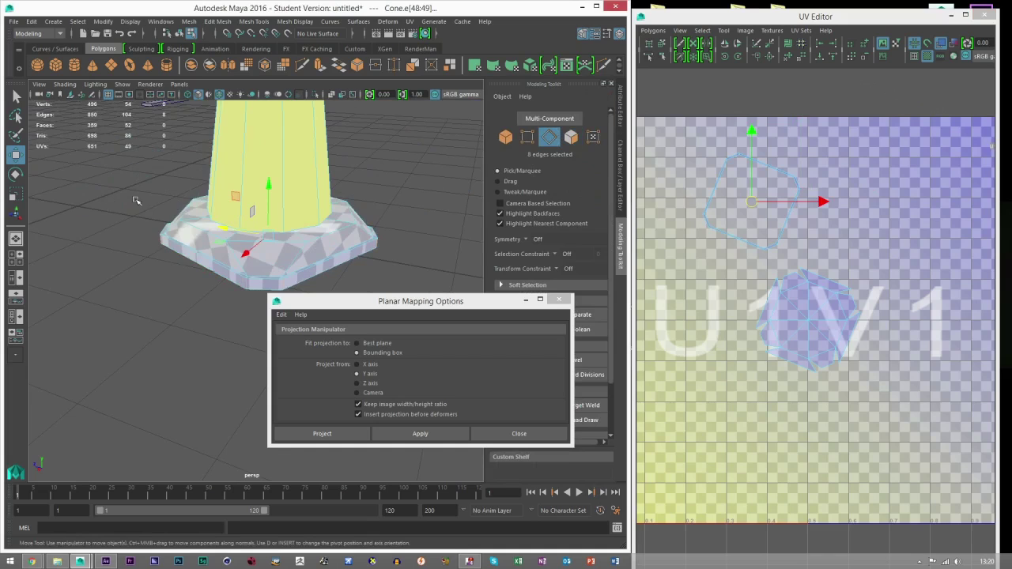
click(755, 46)
Step: Select all 32 UVs of the rim shell and unfold them with the Smooth UV Tool
right_drag(773, 208, 679, 133)
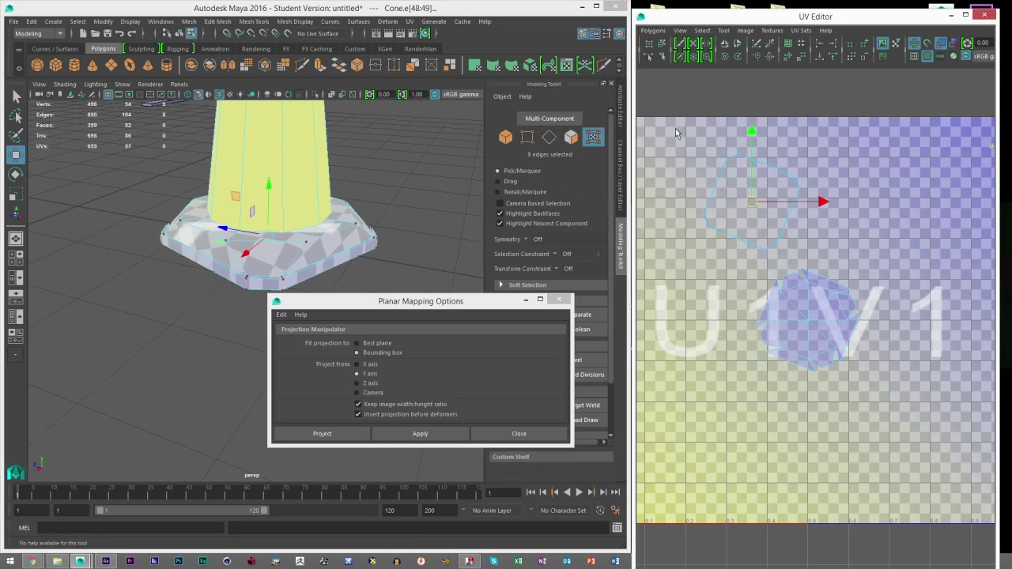
click(724, 30)
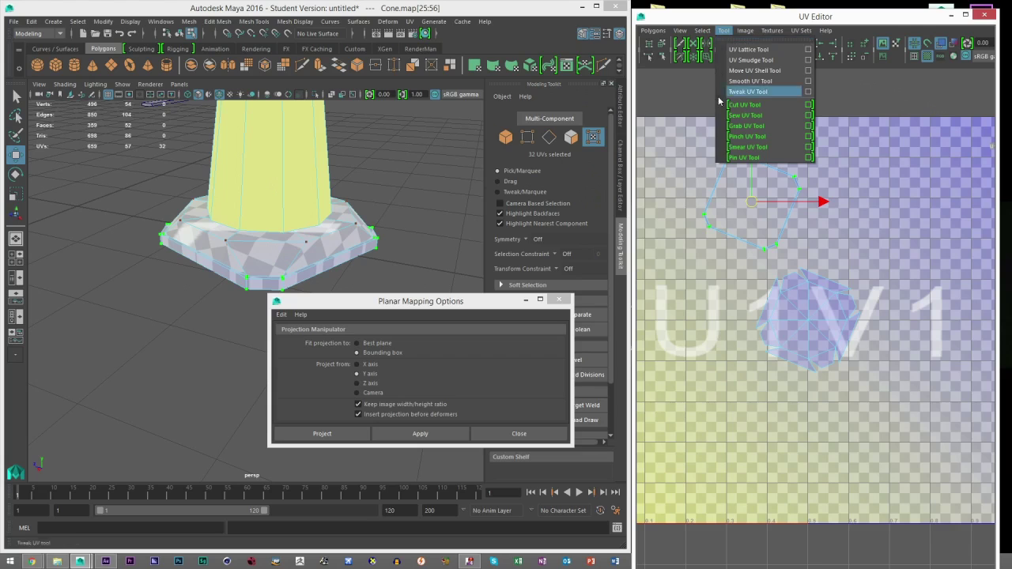
click(751, 92)
drag(684, 255, 979, 270)
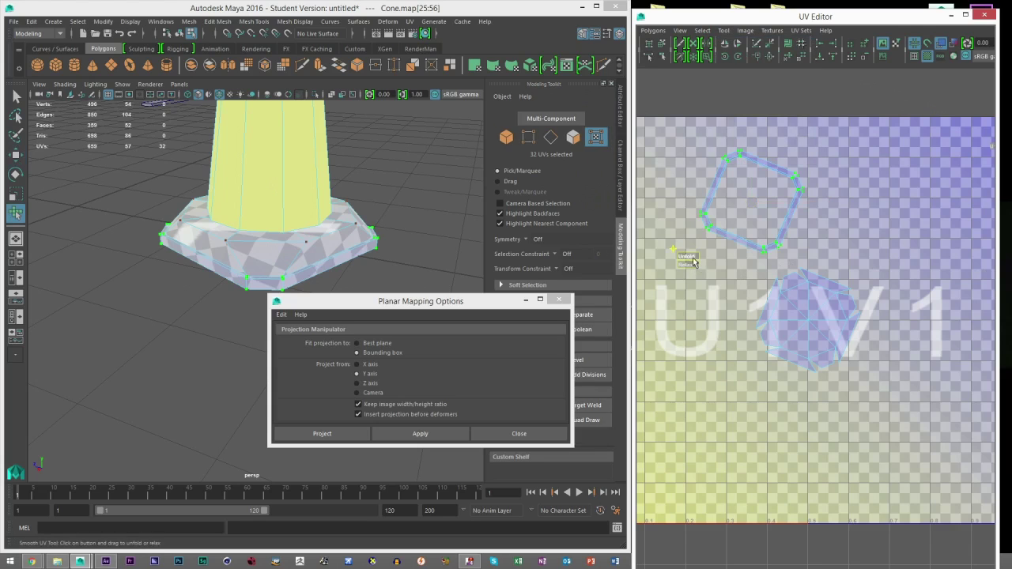
scroll(778, 247, up, 5)
scroll(322, 275, up, 5)
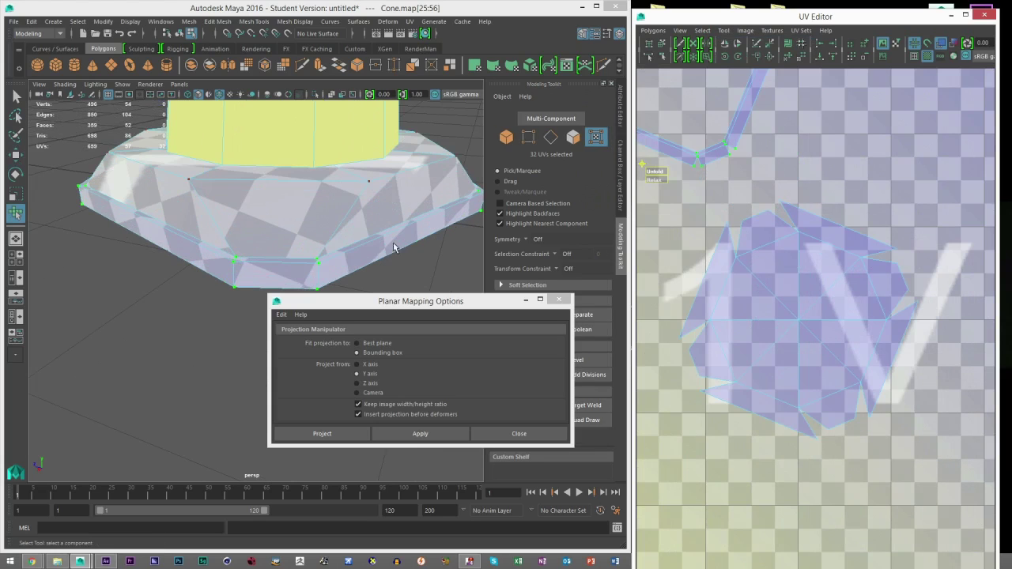
Step: Rotate the octagonal base UV shell until its long sides line up with the UV grid, and check the checker pattern on the cone
alt+drag(411, 244, 506, 208)
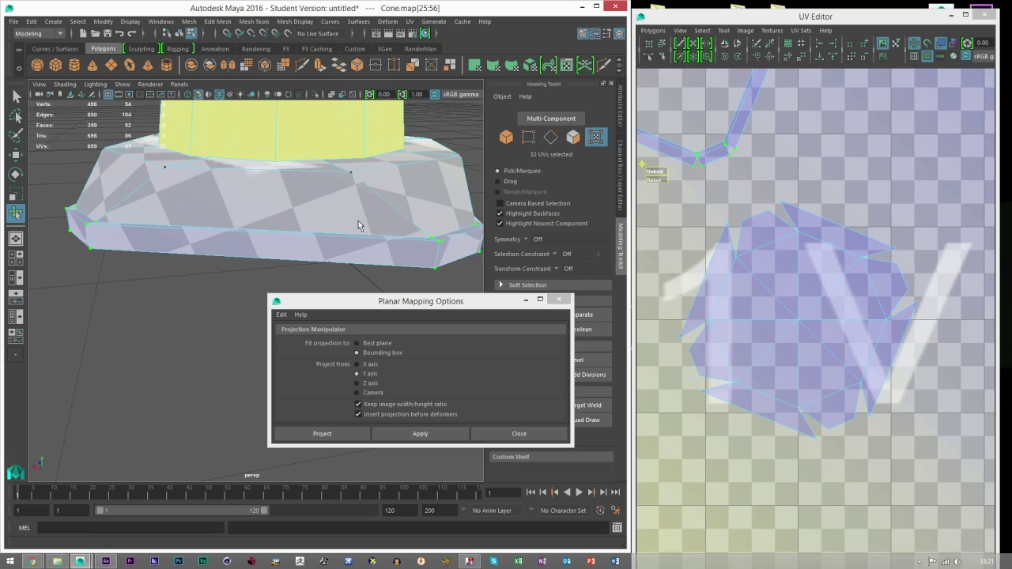
right_drag(795, 258, 759, 248)
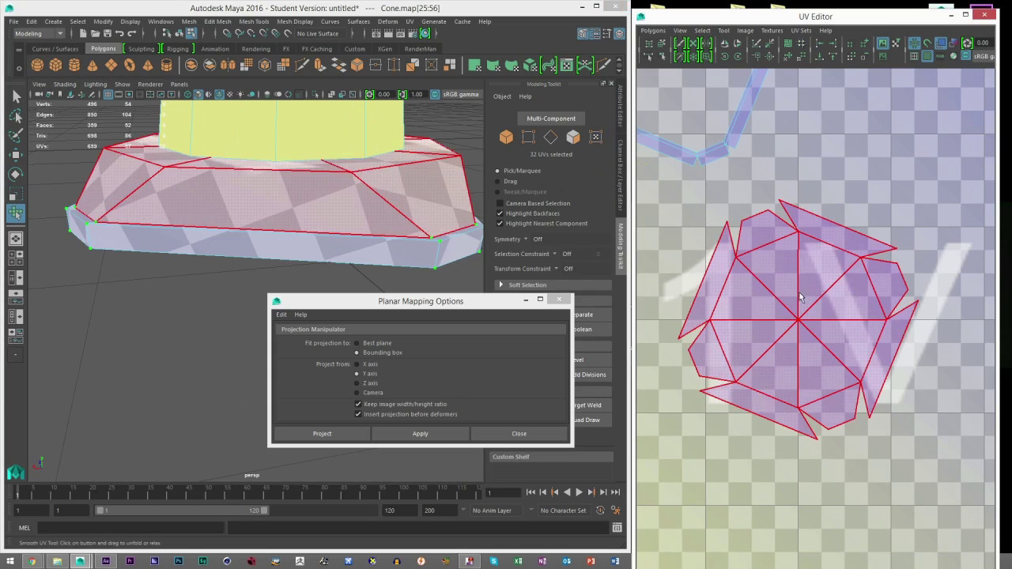
click(819, 311)
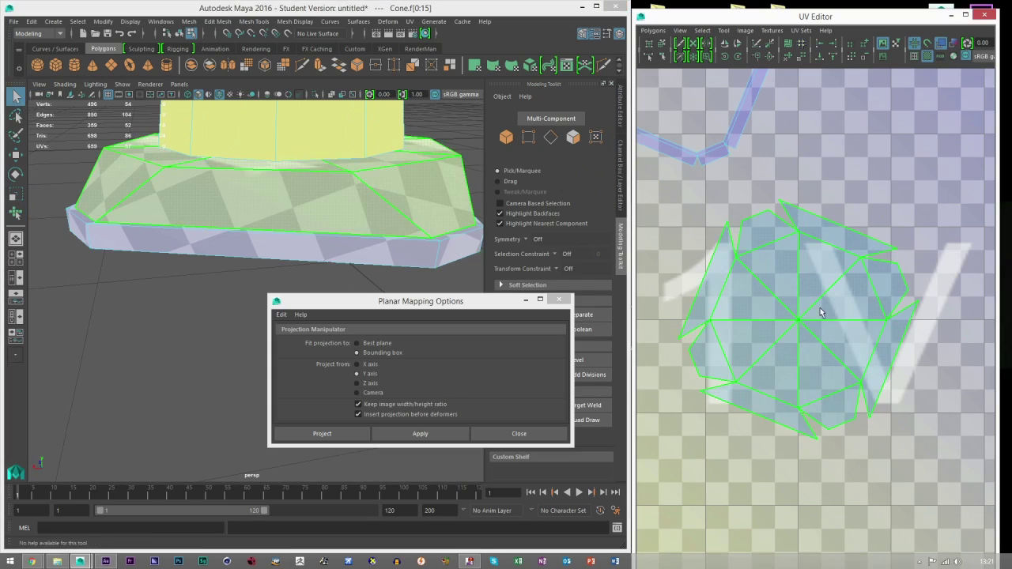
key(e)
drag(821, 258, 797, 256)
key(w)
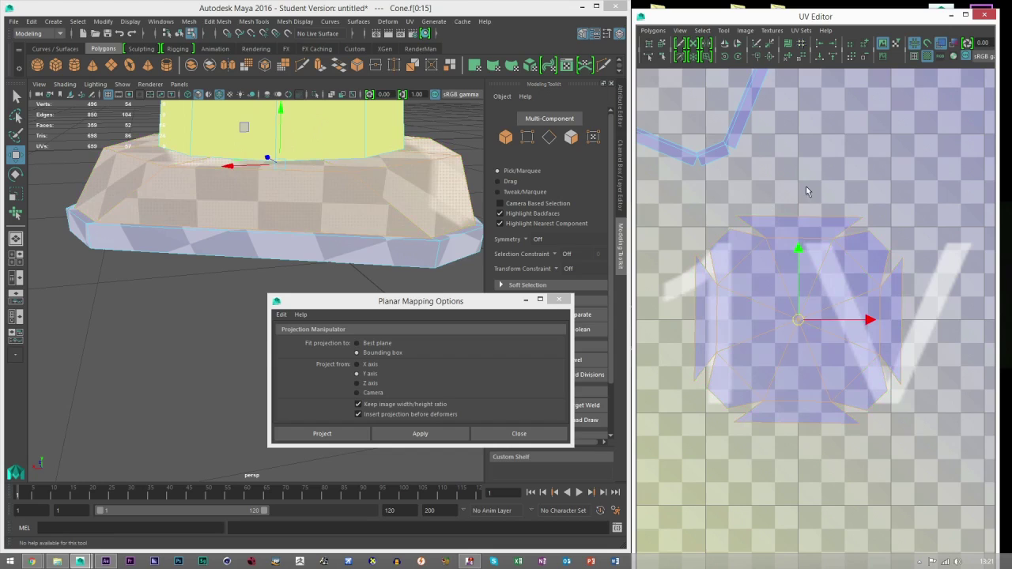
click(512, 139)
scroll(284, 223, down, 3)
alt+drag(286, 223, 276, 220)
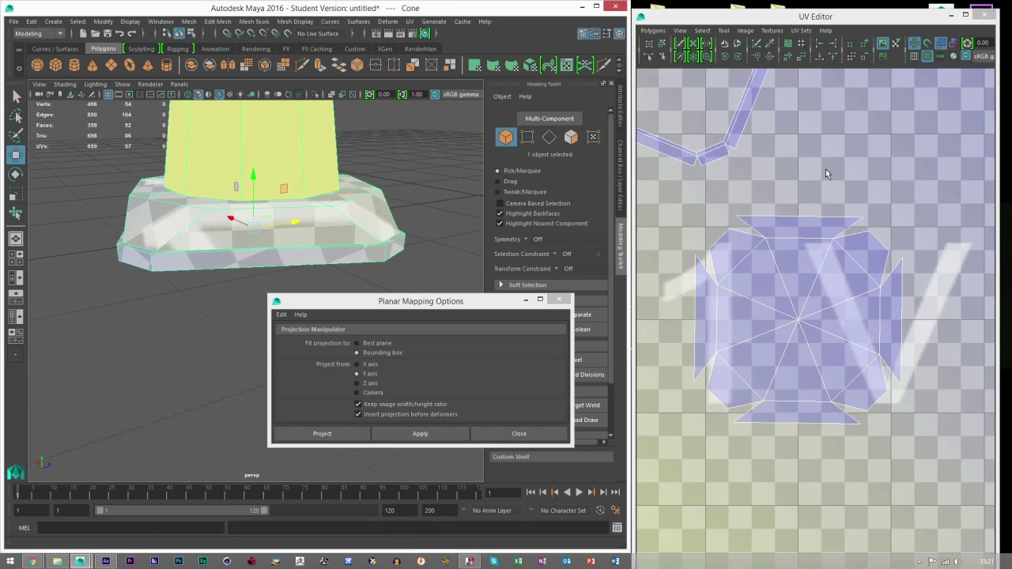
click(806, 259)
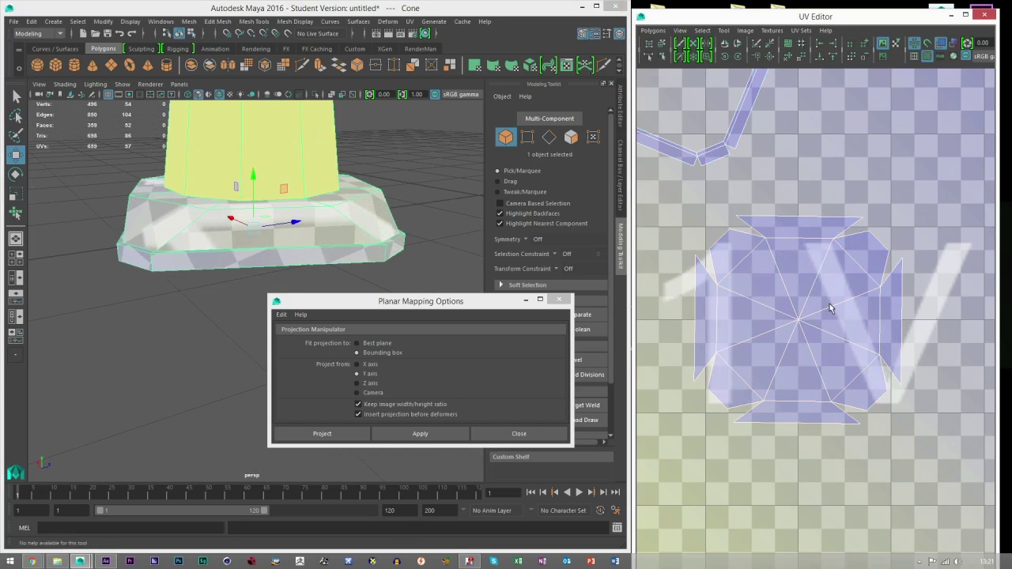
Step: Select the whole rim UV shell and rotate it until its long sides line up with the UV grid
alt+right_drag(784, 183, 748, 167)
alt+middle_drag(748, 167, 754, 184)
right_drag(754, 185, 755, 219)
drag(669, 87, 856, 291)
key(e)
alt+right_drag(755, 128, 819, 188)
drag(815, 187, 794, 190)
key(w)
click(704, 235)
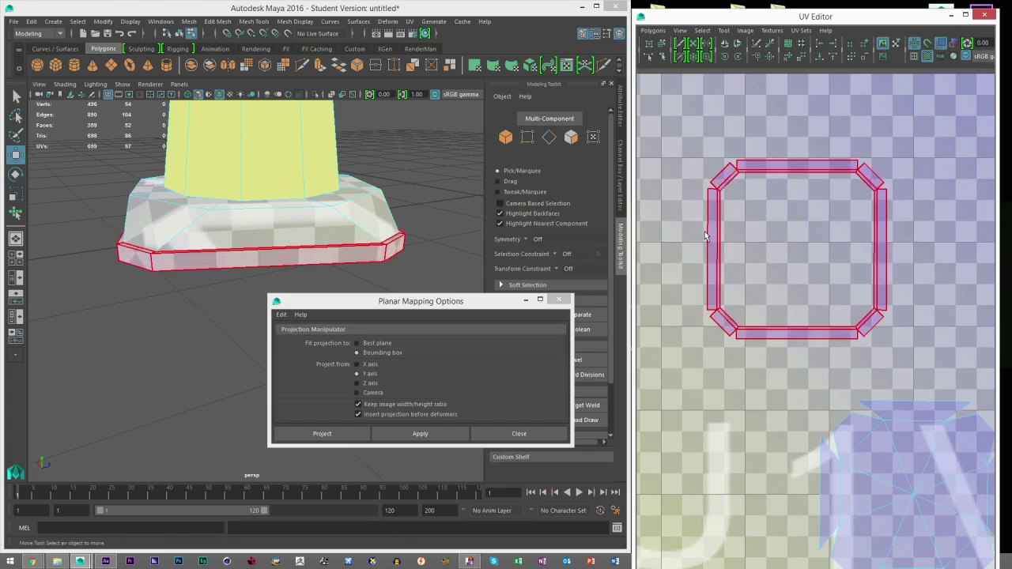
Step: Select the ten triangular faces capping the cone's tip with drag selection and planar-project them along the Y axis
click(506, 138)
alt+drag(410, 240, 373, 239)
click(454, 256)
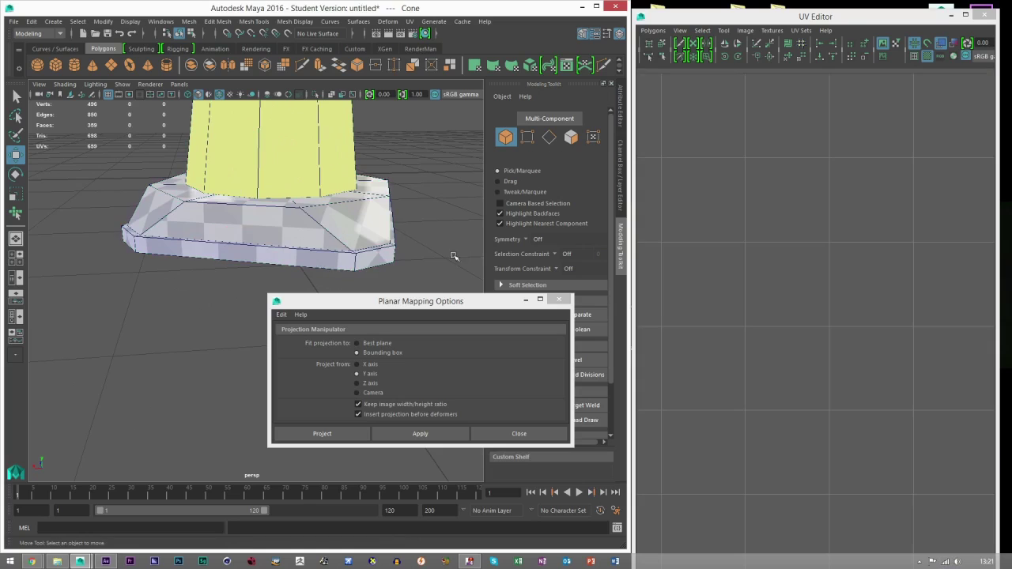
alt+right_drag(454, 255, 330, 246)
alt+drag(330, 246, 280, 271)
alt+middle_drag(278, 178, 272, 246)
click(273, 196)
scroll(272, 209, up, 5)
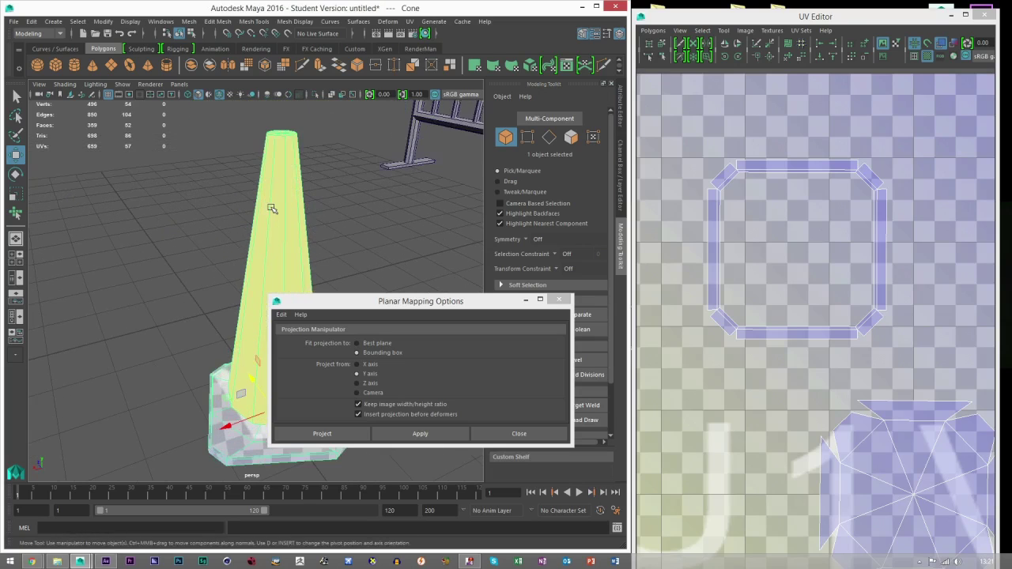
alt+middle_drag(275, 205, 281, 328)
click(571, 137)
click(498, 182)
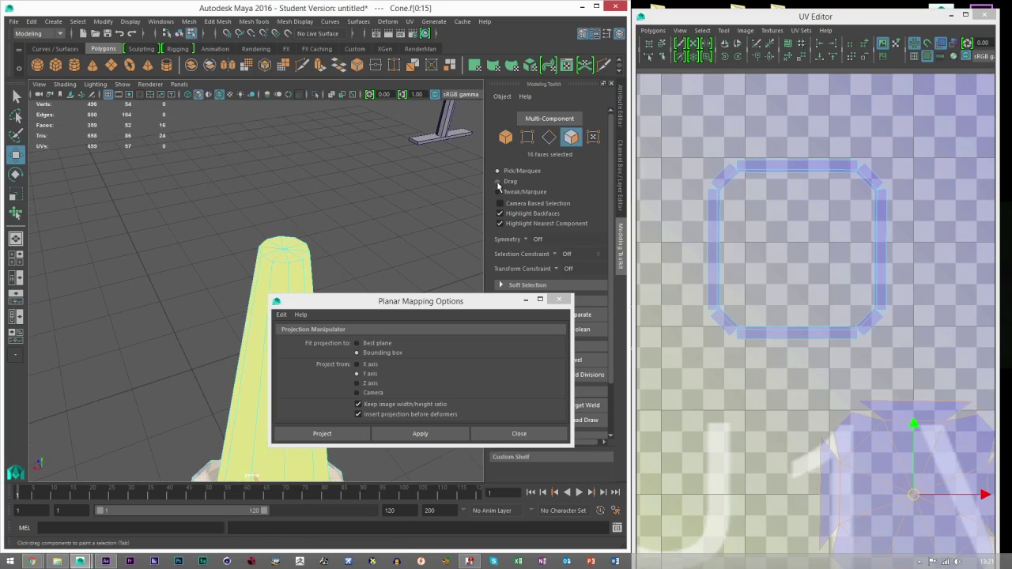
scroll(311, 213, up, 5)
alt+middle_drag(333, 224, 263, 411)
drag(340, 236, 347, 235)
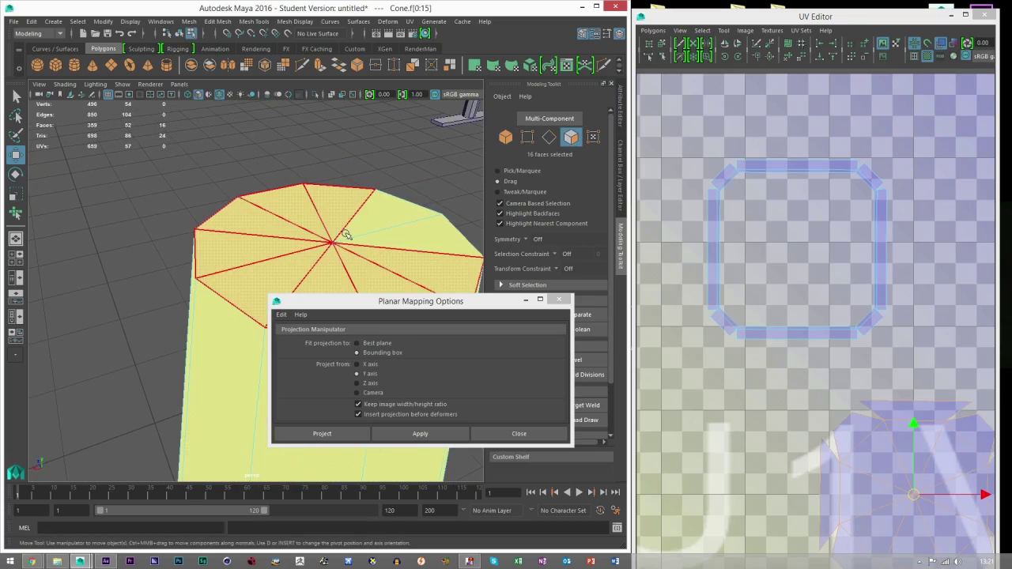
click(419, 433)
Step: Set the tip cap projection's width and height to 10 and move its UV shell just above the octagonal shell
click(618, 163)
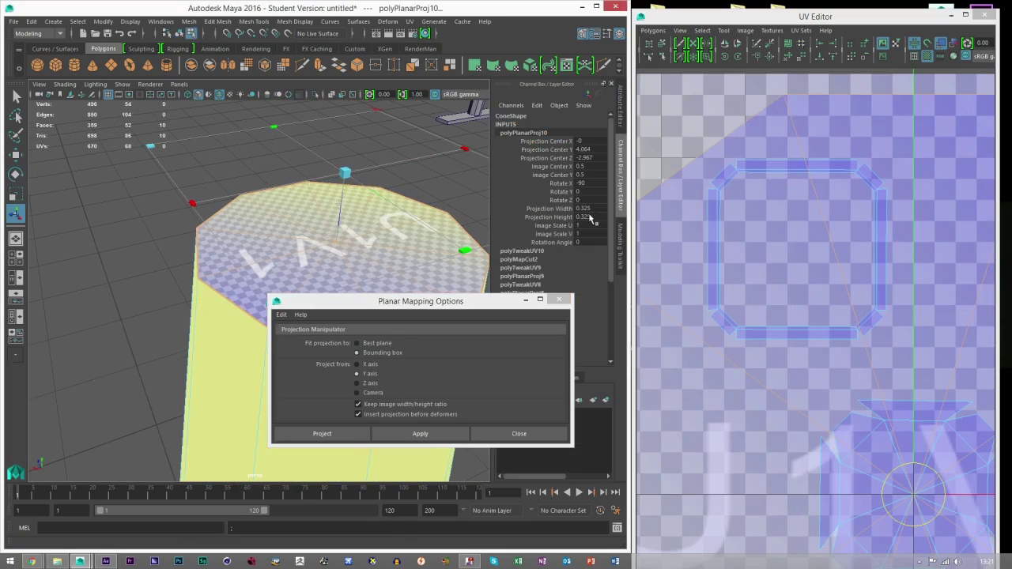
drag(589, 210, 589, 216)
key(Return)
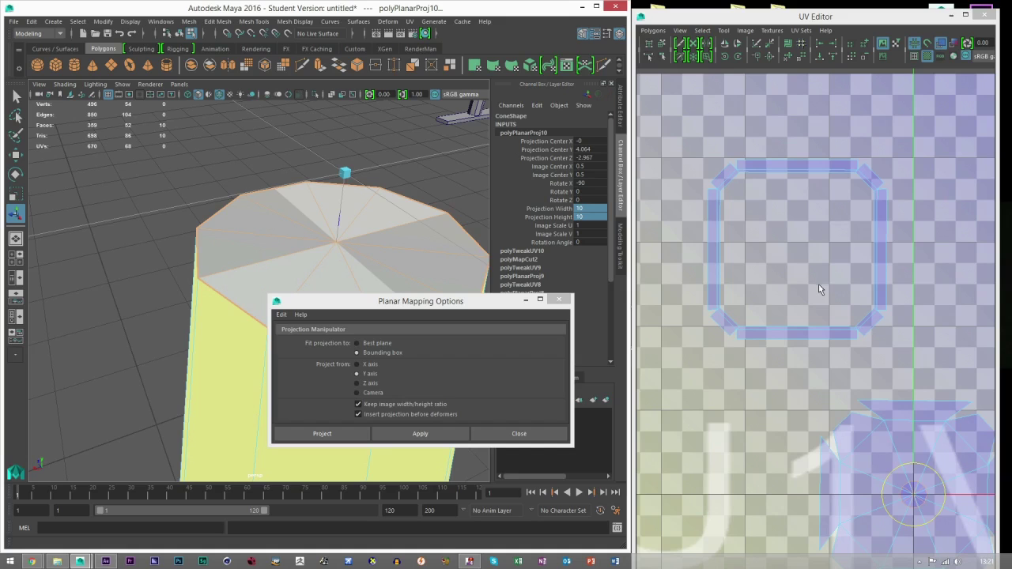
key(w)
scroll(825, 354, down, 3)
alt+middle_drag(895, 453, 862, 407)
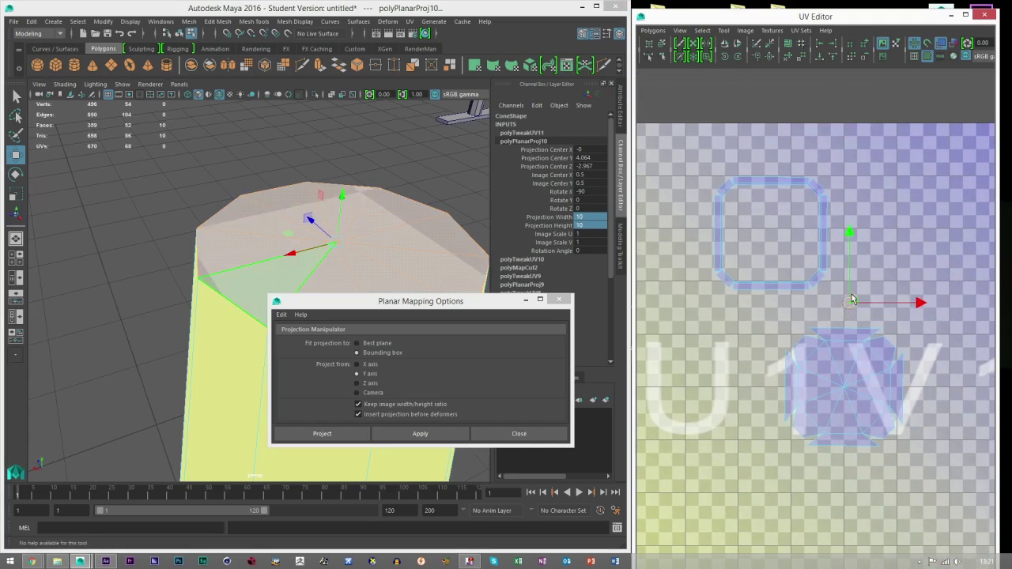
Step: Switch to face selection in Pick/Marquee mode without camera-based selection and select the ten tapered side faces around the cone's body
click(621, 253)
click(349, 246)
scroll(349, 247, down, 8)
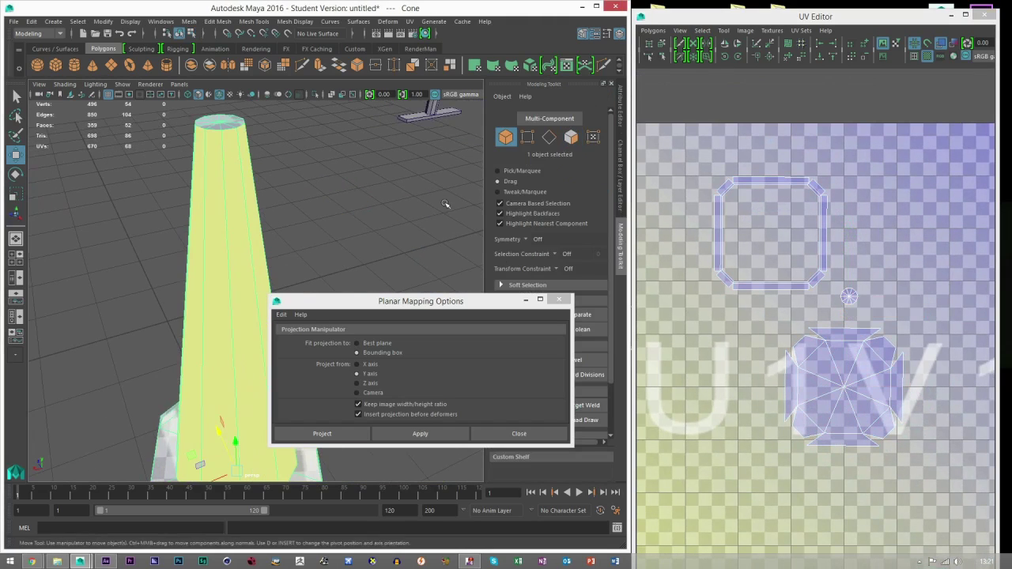
click(571, 137)
scroll(260, 214, down, 3)
alt+drag(260, 215, 287, 193)
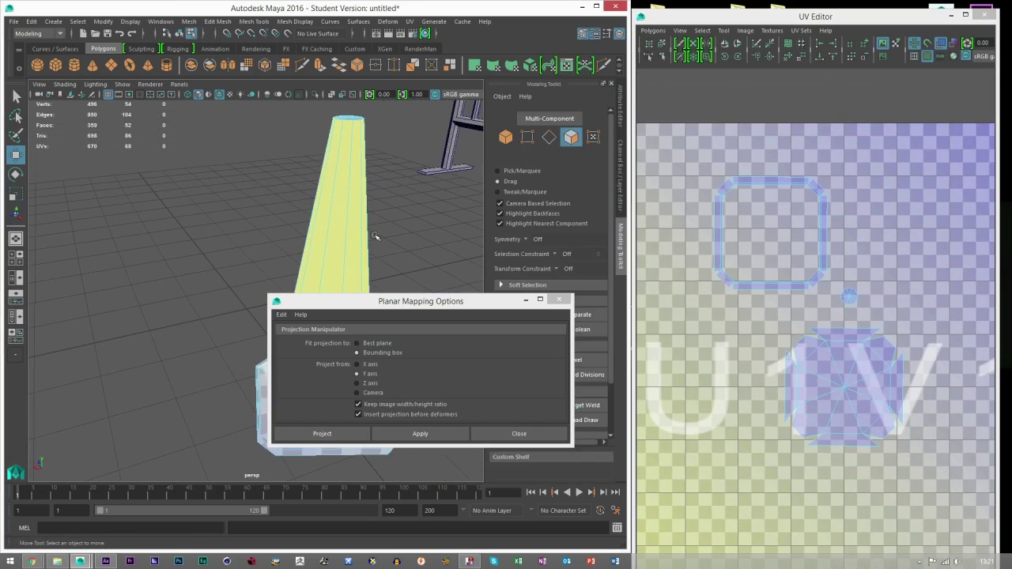
drag(473, 301, 347, 449)
alt+drag(407, 301, 356, 269)
scroll(390, 218, down, 5)
drag(222, 234, 357, 247)
click(515, 170)
drag(227, 264, 316, 283)
Step: Unitize the body faces' UVs and narrow the stacked shell horizontally to about 0.12 of the tile width for square checkers
scroll(324, 280, up, 5)
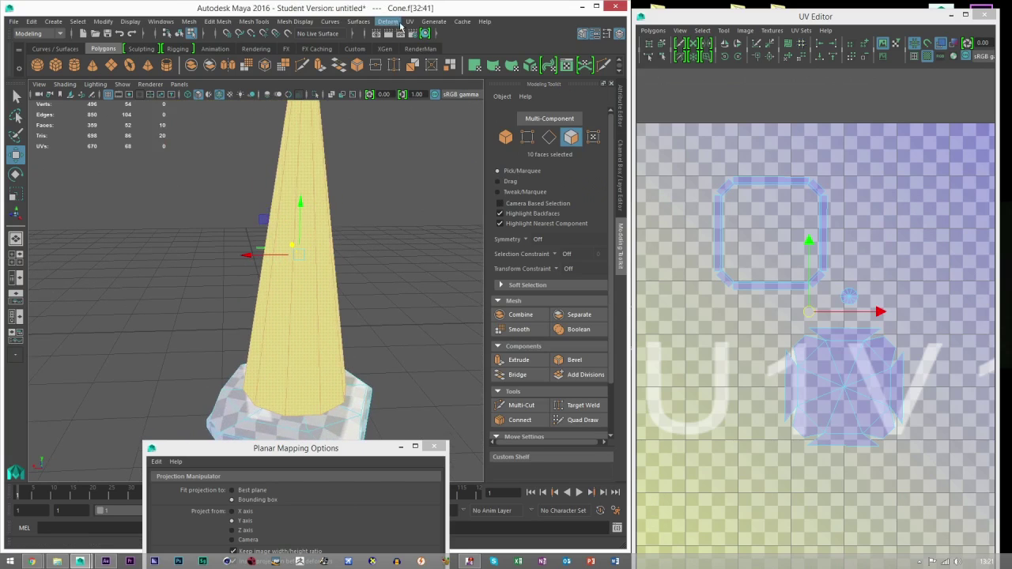
click(409, 21)
click(433, 238)
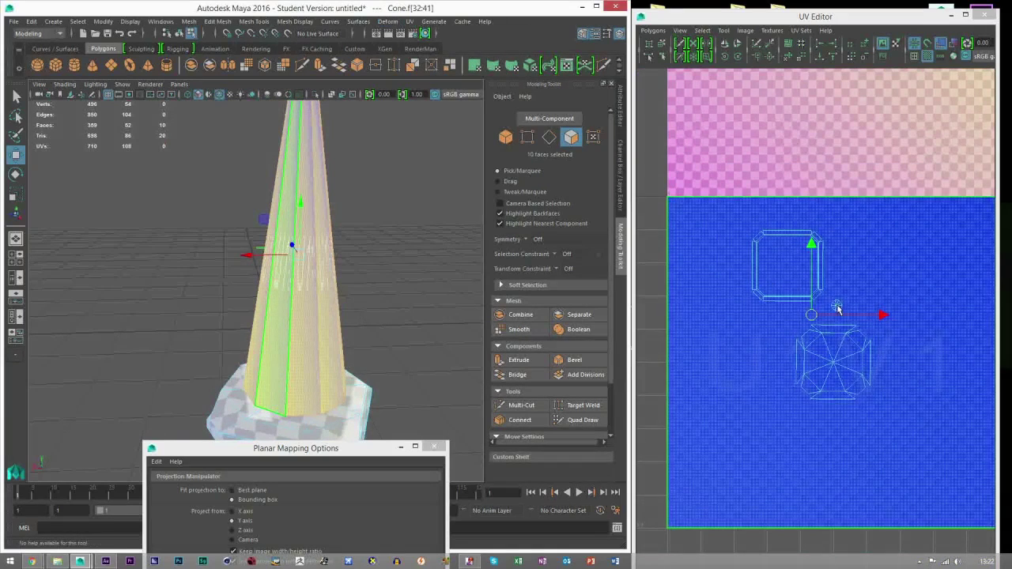
key(r)
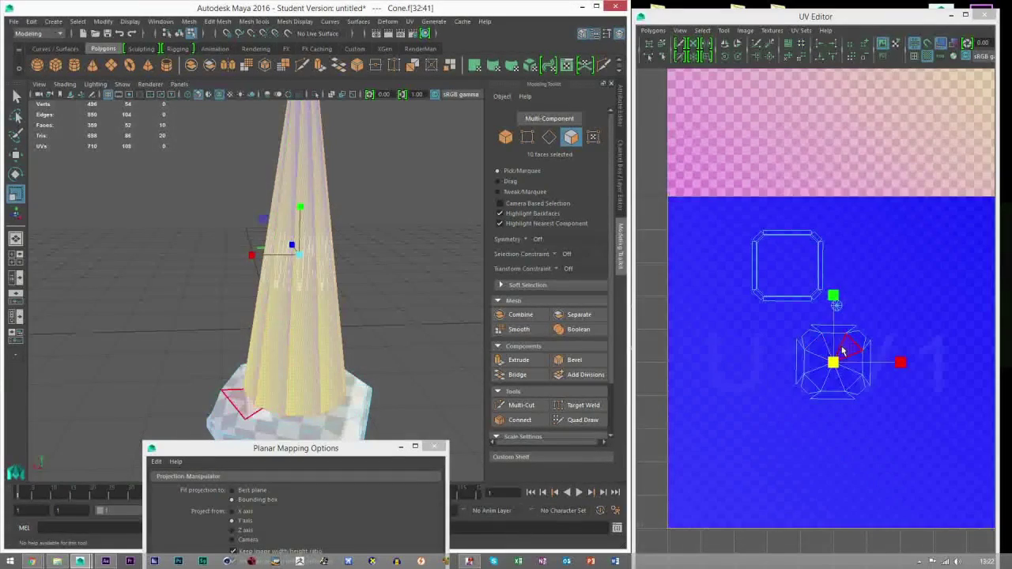
scroll(305, 230, up, 5)
alt+middle_drag(309, 245, 278, 285)
scroll(330, 274, up, 2)
scroll(279, 280, up, 2)
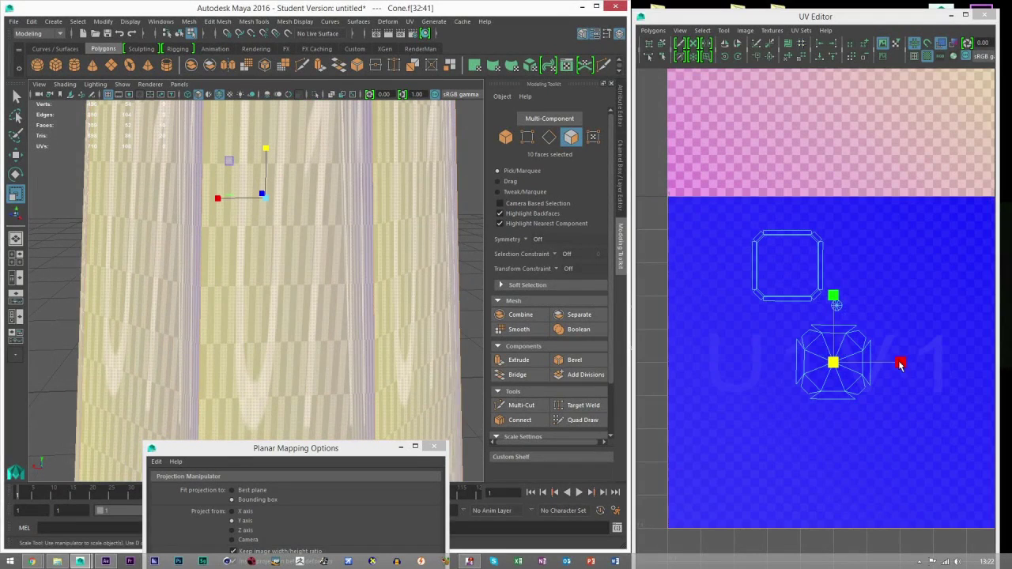
drag(902, 365, 843, 377)
scroll(314, 327, down, 4)
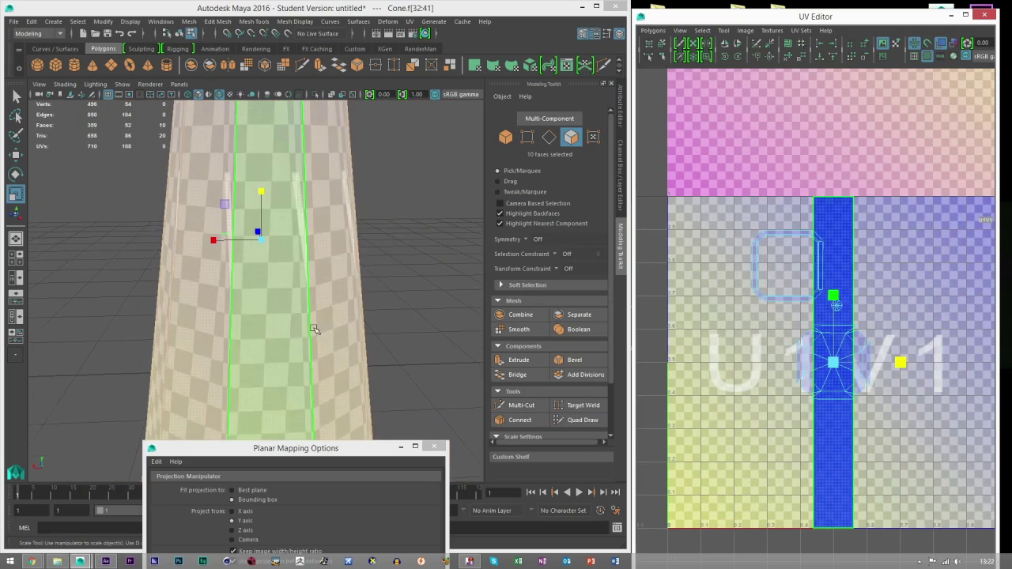
alt+middle_drag(314, 327, 315, 272)
Step: Select the body's vertical edges except one kept as the seam, and move and sew them into a single UV strip
click(794, 304)
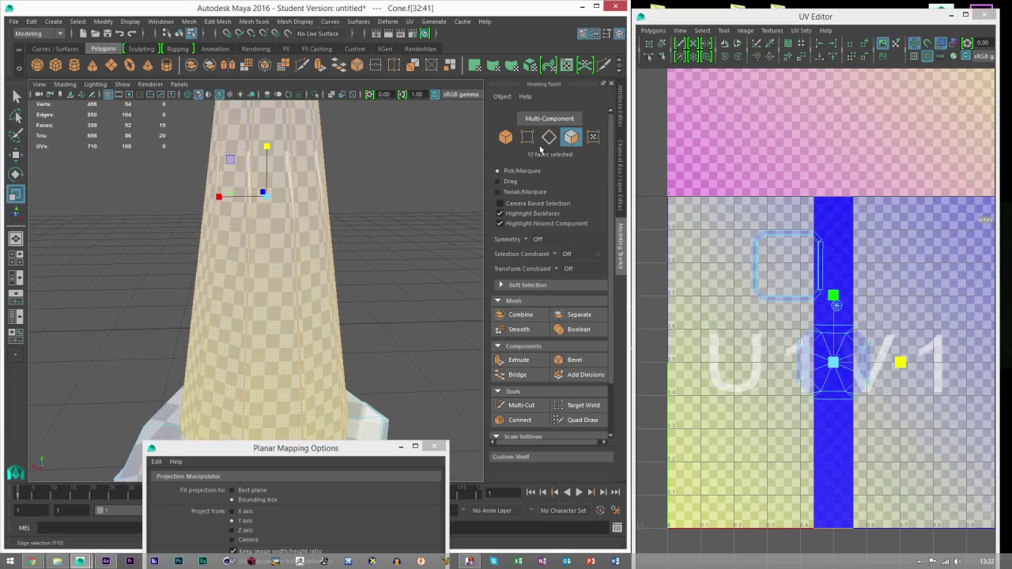
scroll(373, 263, down, 3)
drag(131, 243, 454, 276)
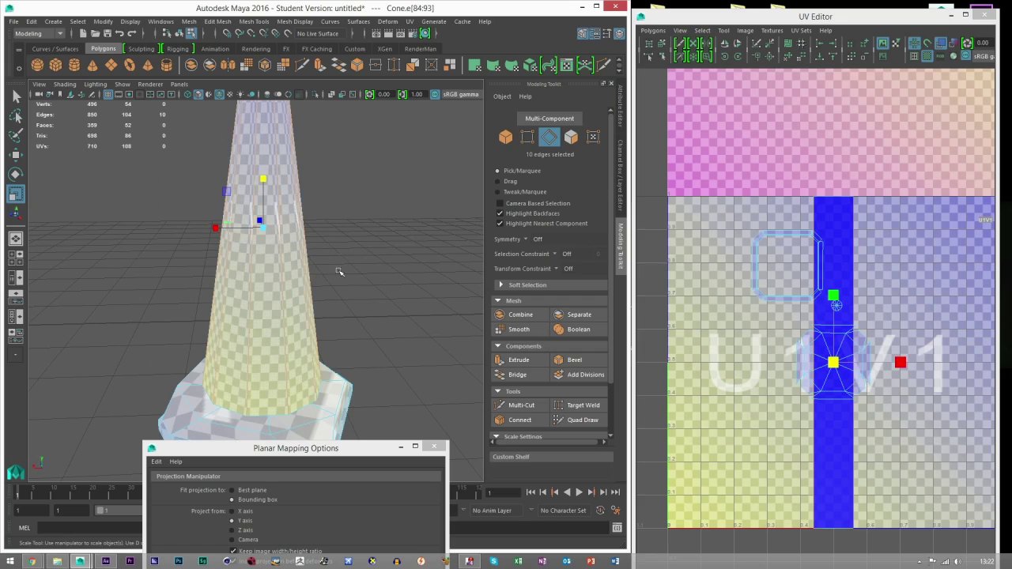
scroll(338, 272, down, 2)
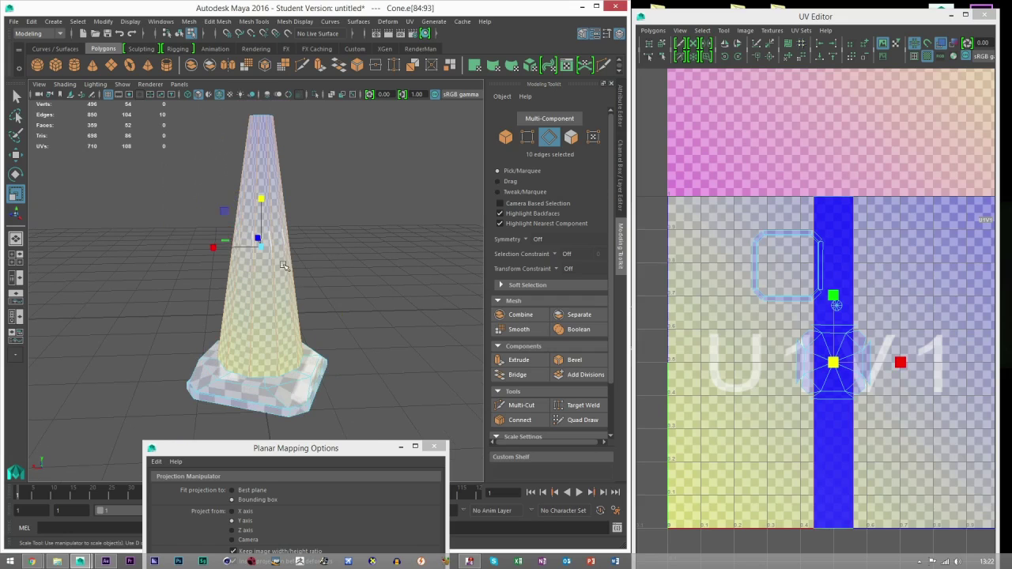
alt+drag(282, 266, 360, 272)
alt+middle_drag(359, 272, 429, 284)
alt+right_drag(269, 283, 318, 286)
alt+middle_drag(318, 286, 356, 288)
alt+drag(329, 294, 305, 281)
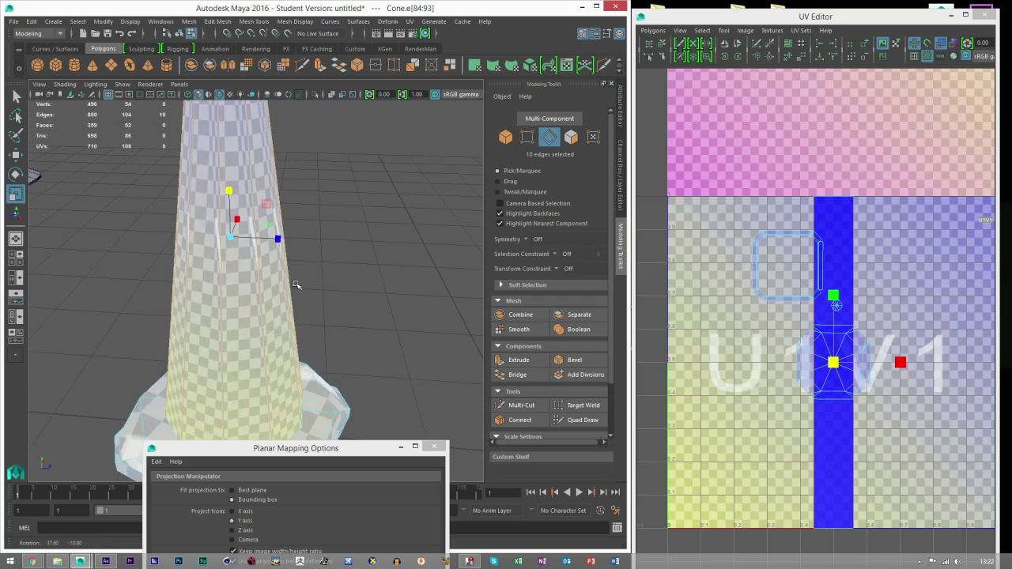
alt+right_drag(305, 281, 279, 277)
alt+drag(279, 277, 316, 289)
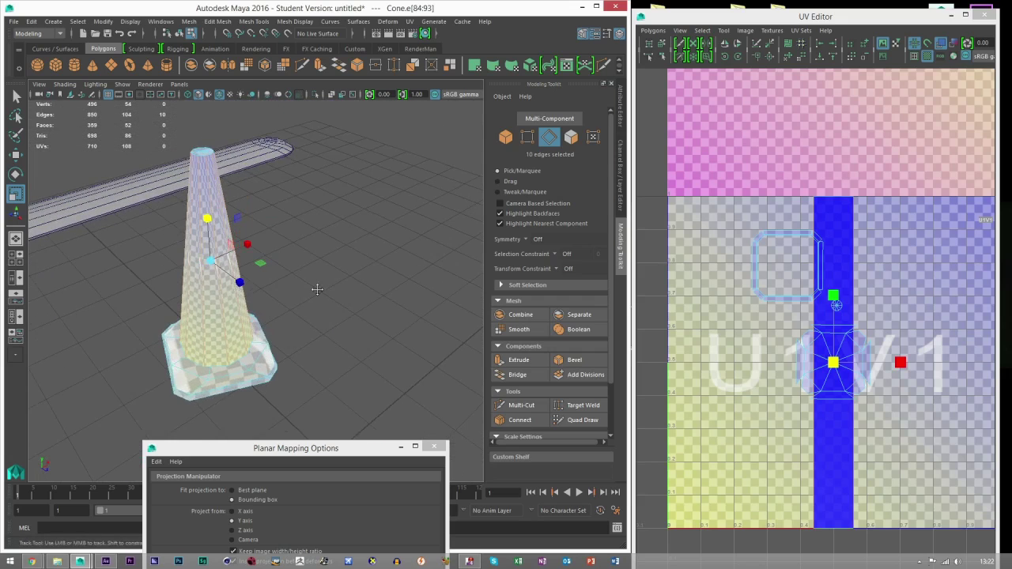
alt+middle_drag(316, 289, 356, 304)
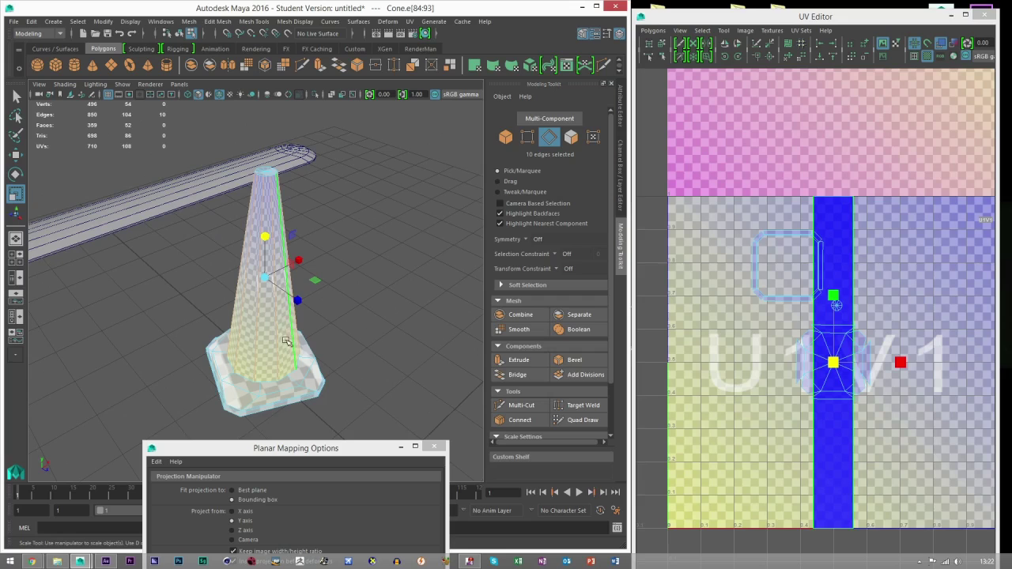
scroll(287, 332, up, 3)
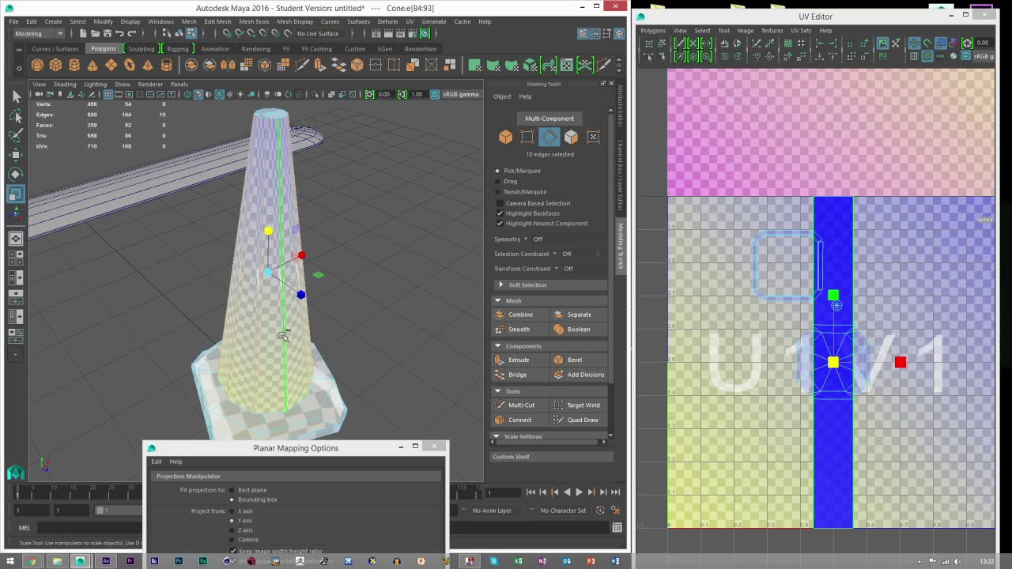
ctrl+click(284, 334)
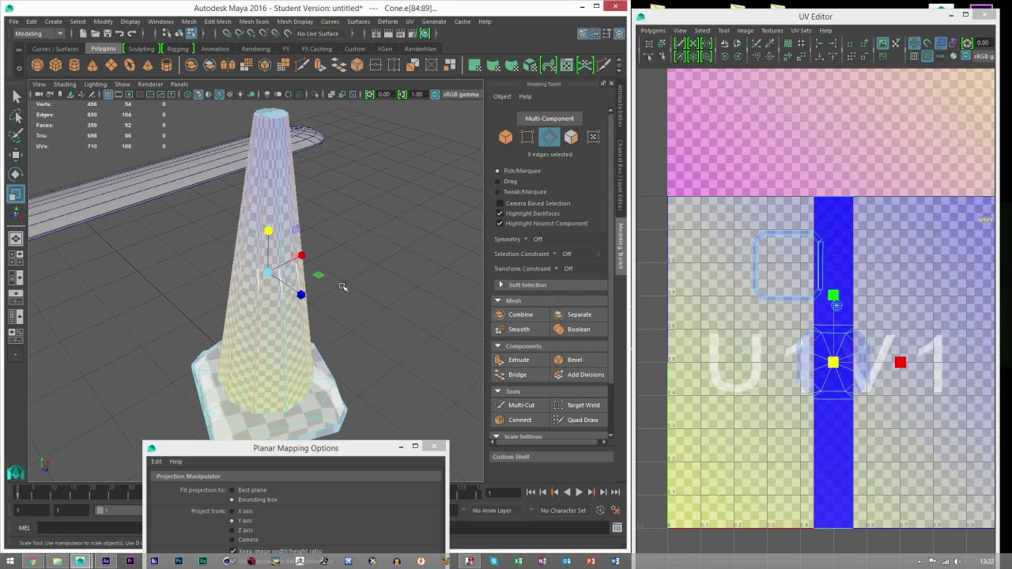
click(769, 59)
alt+drag(222, 293, 348, 316)
Step: Select the body strip's UV shell, scale it down uniformly, and move it beside the rim shell near the U1V1 tile's upper edge
right_drag(823, 305, 802, 296)
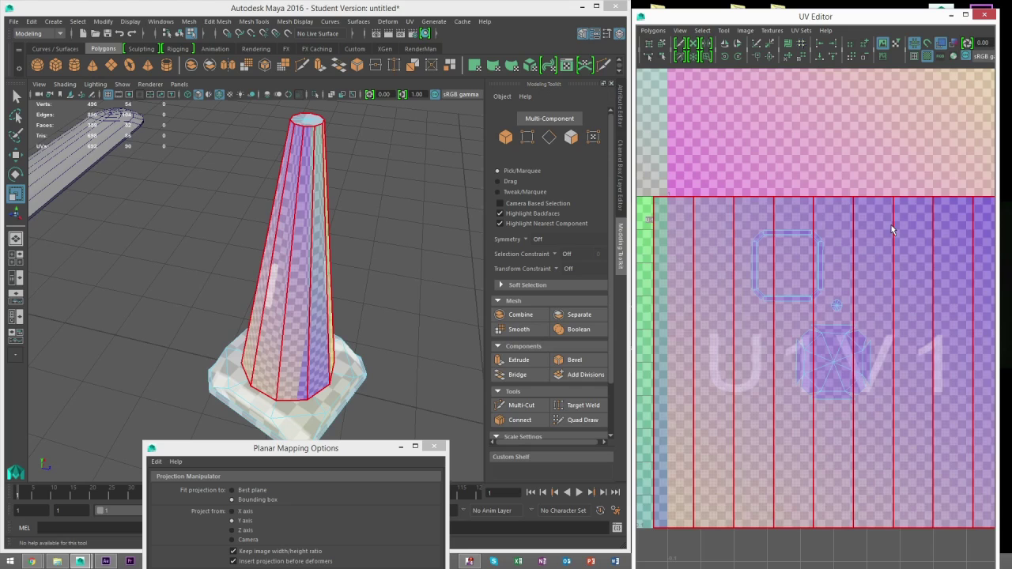
click(878, 268)
alt+right_drag(879, 268, 834, 341)
drag(851, 356, 871, 256)
key(w)
alt+drag(320, 277, 418, 260)
alt+middle_drag(869, 263, 777, 272)
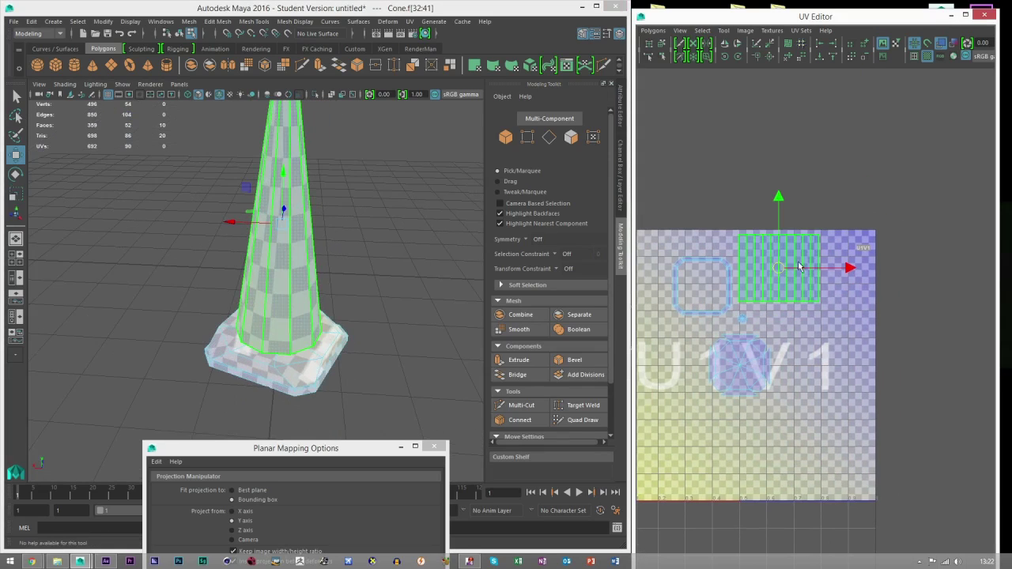
drag(798, 262, 803, 261)
Step: Select all UVs of the body strip and unfold them with the Smooth UV Tool until the shell becomes a fan shape
drag(880, 310, 877, 308)
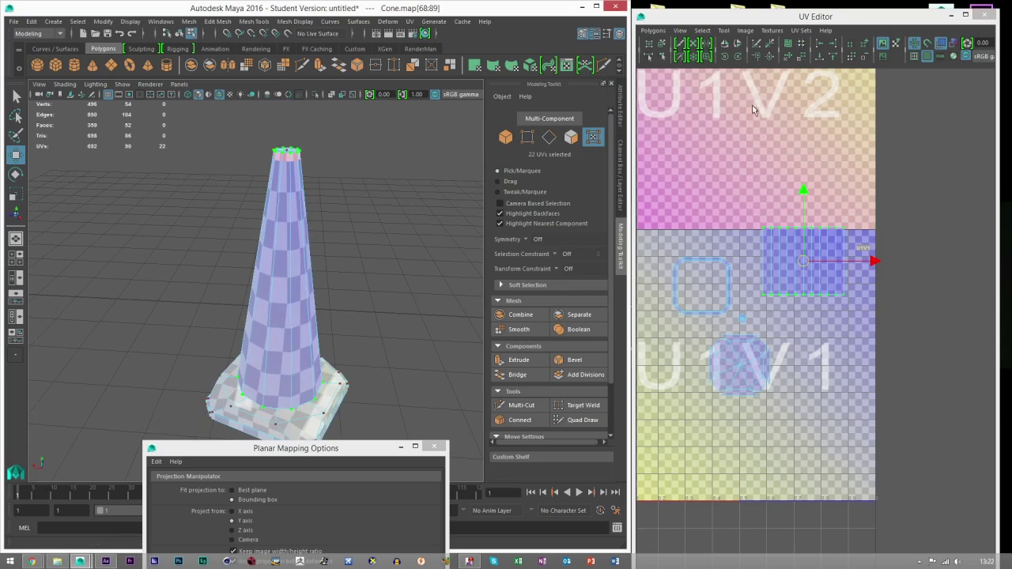
click(723, 30)
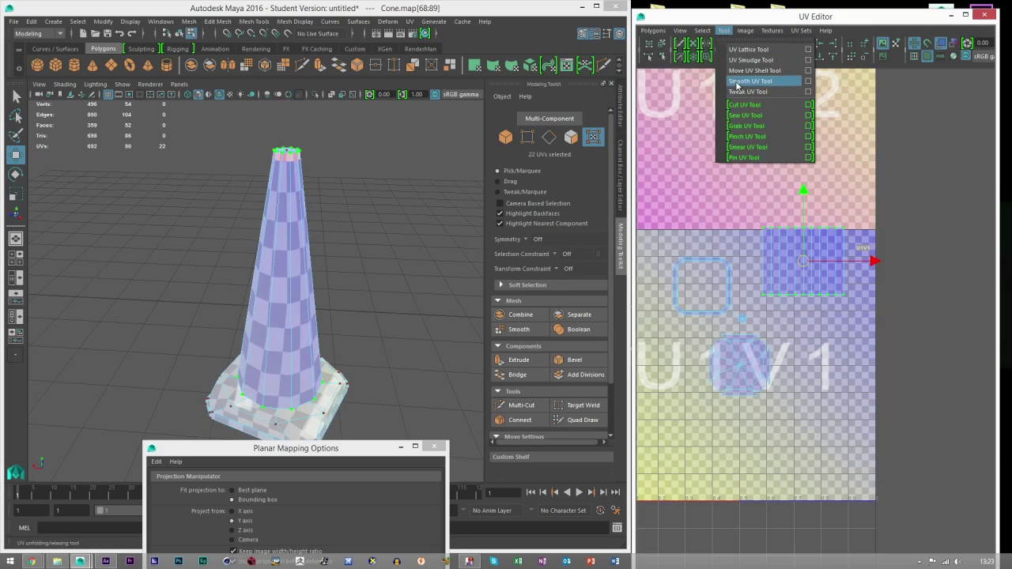
click(750, 80)
drag(749, 304, 842, 302)
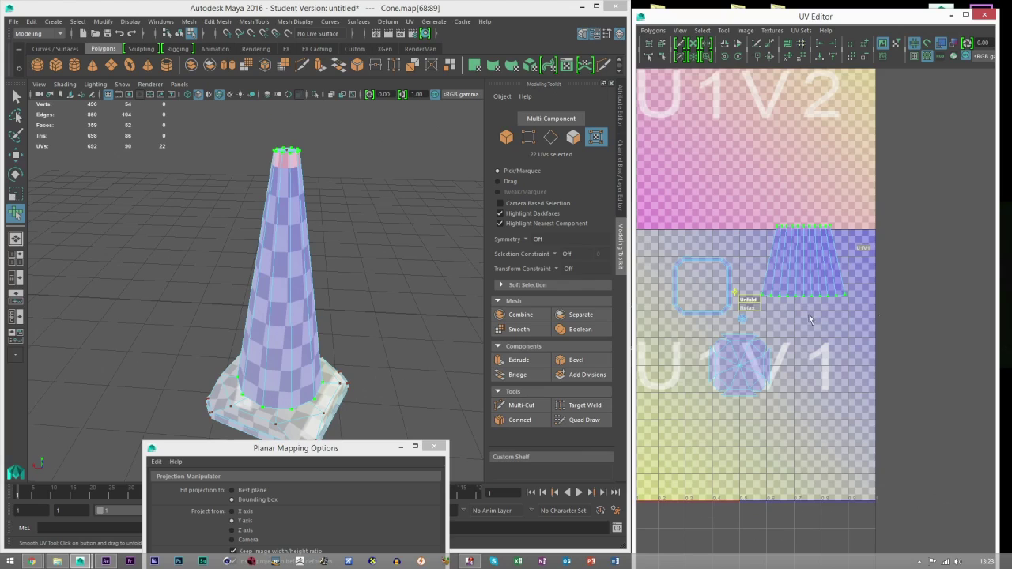
drag(753, 301, 783, 235)
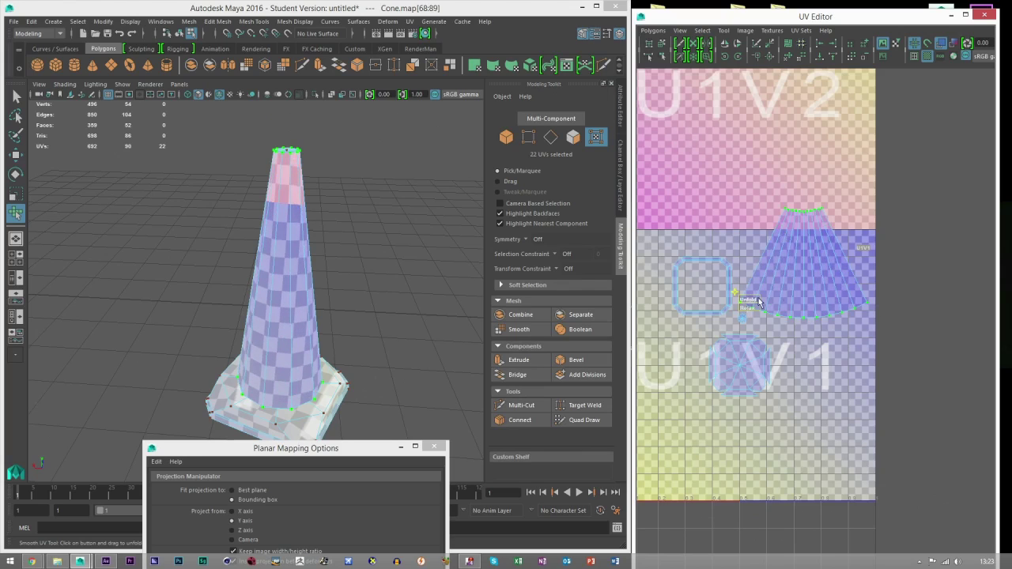
drag(759, 301, 1003, 300)
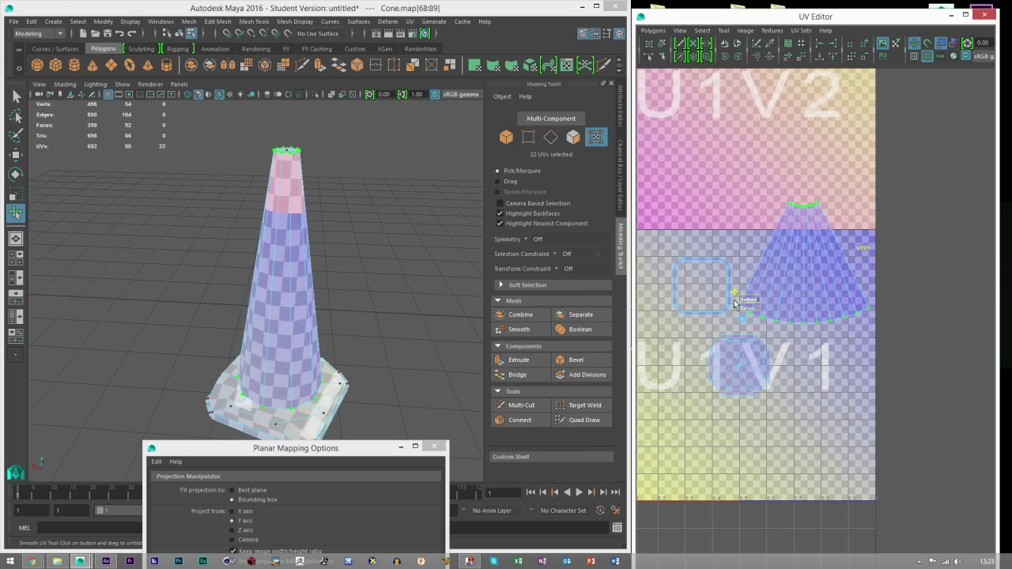
Step: Return to object selection, hide the wireframe on shaded surfaces, and inspect the checker pattern and seam around the cone
click(506, 137)
right_drag(792, 261, 763, 238)
click(361, 198)
mouse_move(361, 206)
alt+mouse_down()
mouse_move(366, 276)
mouse_move(205, 259)
alt+mouse_up()
click(219, 94)
alt+middle_drag(296, 238, 327, 215)
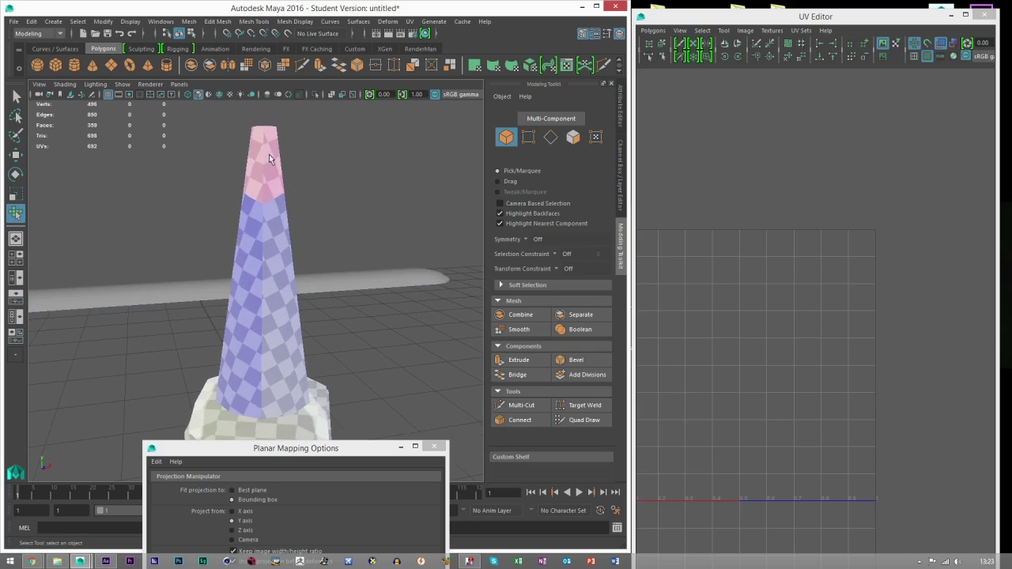
alt+drag(284, 227, 286, 250)
scroll(298, 247, down, 3)
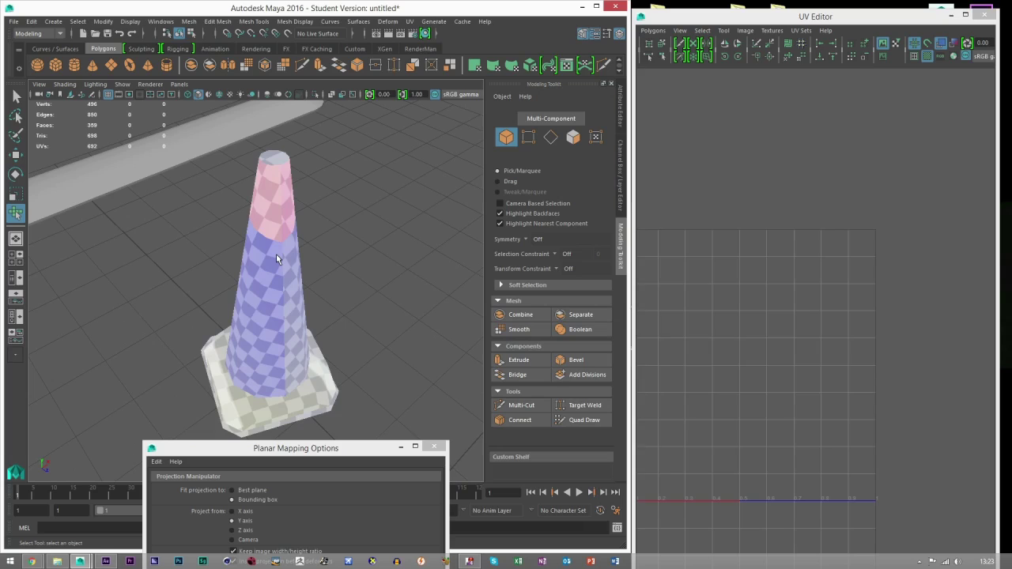
Step: Select the cone and compare the checker distortion and seam on its body with the fan-shaped UV shell
click(276, 255)
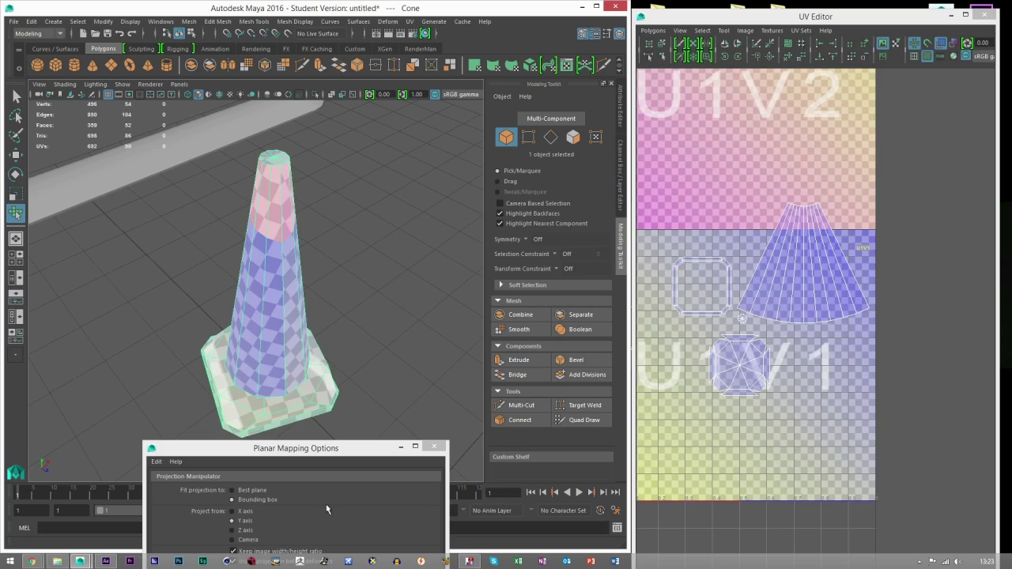
click(56, 562)
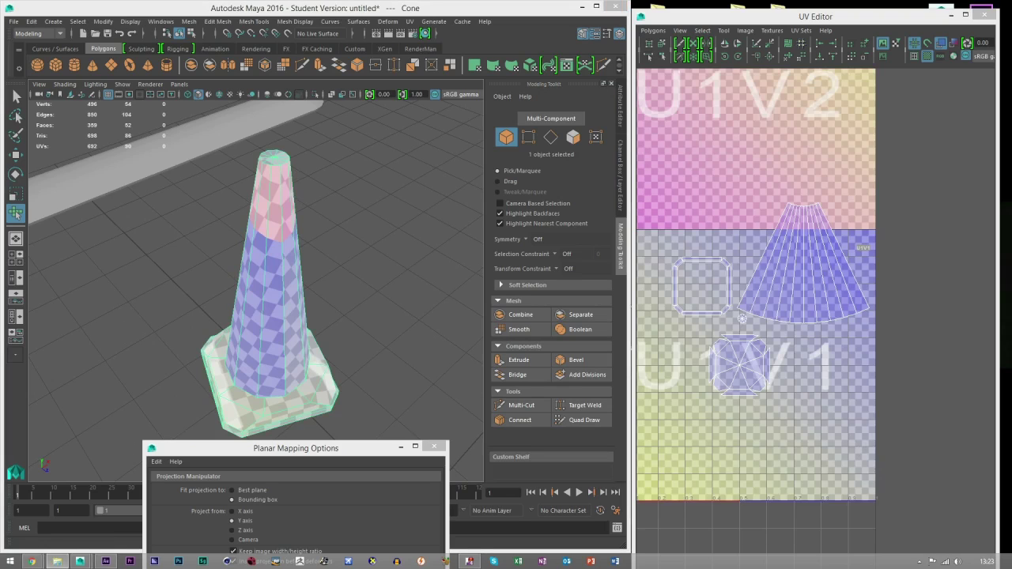
click(984, 7)
alt+drag(339, 189, 361, 170)
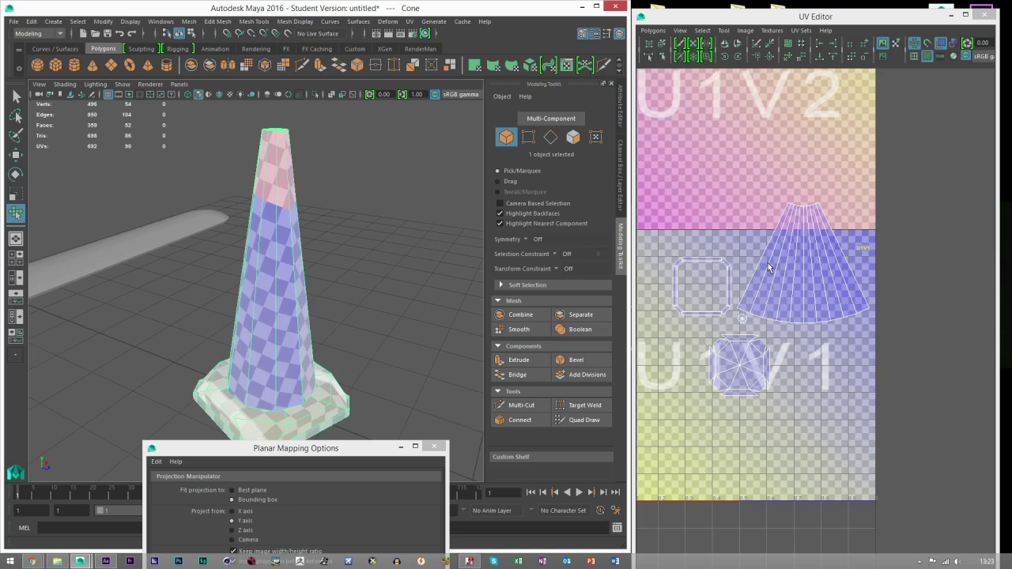
alt+drag(232, 261, 279, 246)
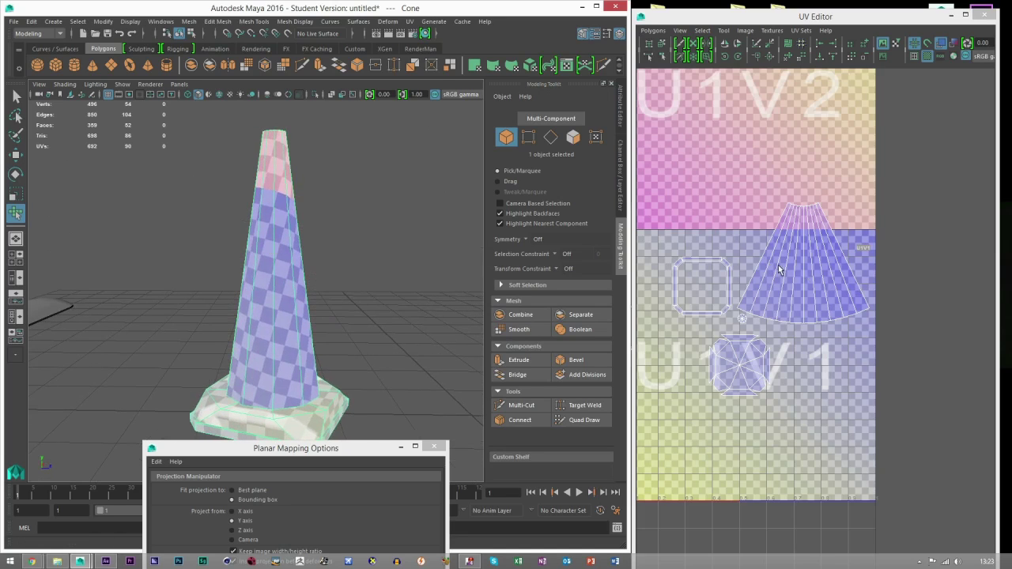
scroll(352, 242, up, 3)
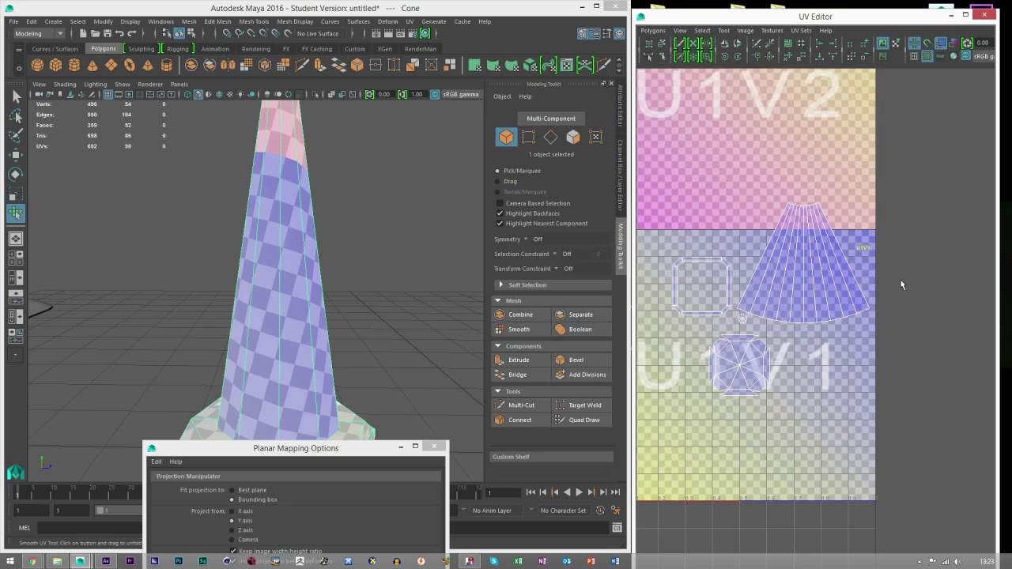
scroll(900, 278, up, 5)
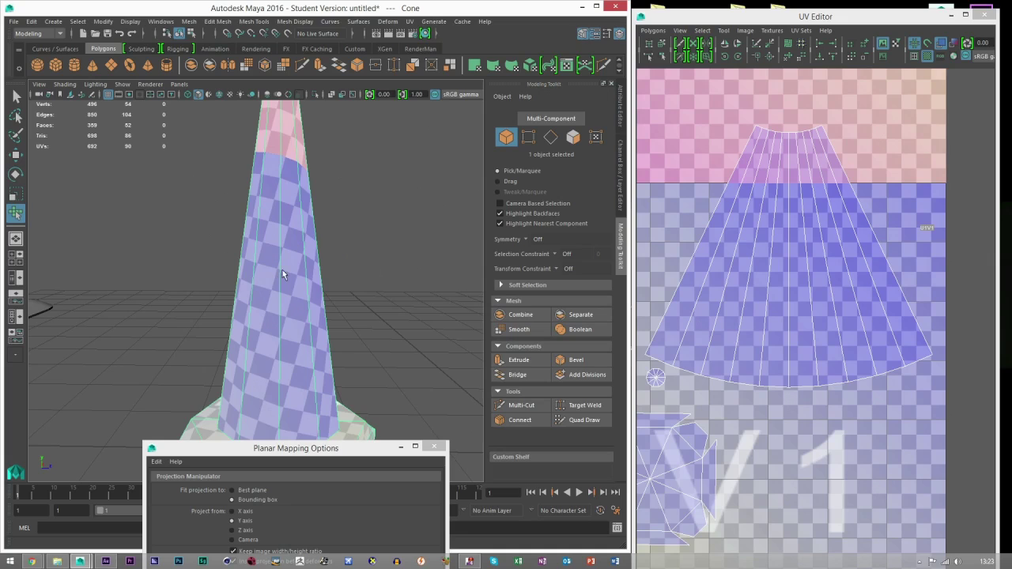
alt+drag(307, 284, 219, 282)
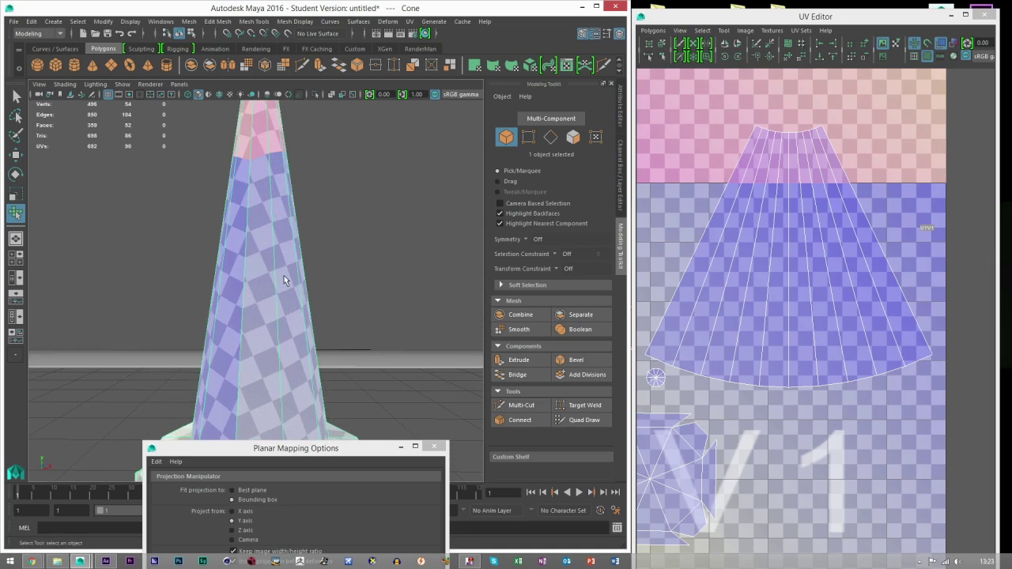
alt+drag(358, 287, 255, 243)
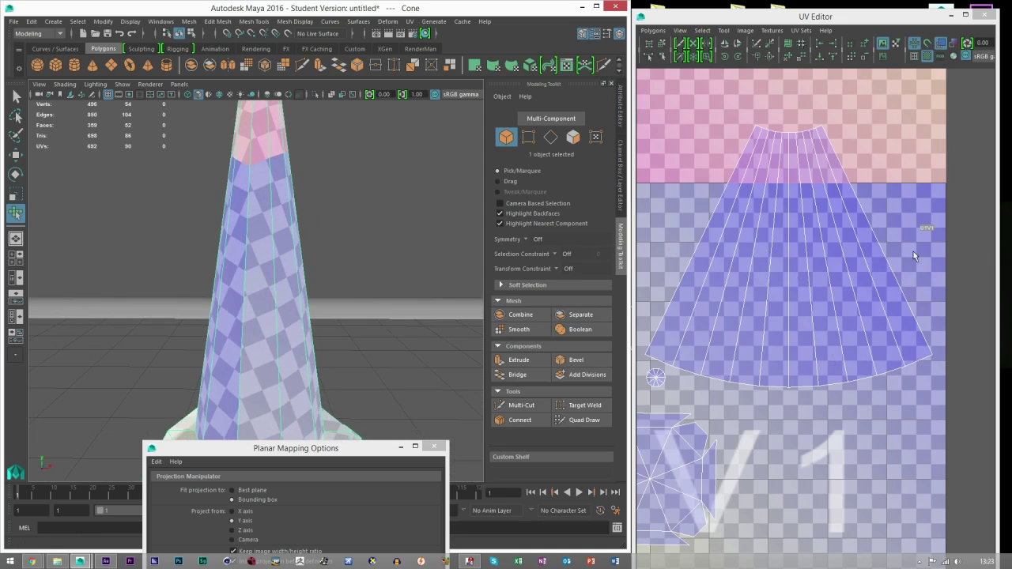
scroll(309, 218, down, 4)
alt+drag(309, 218, 371, 281)
scroll(316, 313, up, 1)
mouse_move(313, 315)
alt+mouse_down()
mouse_move(399, 322)
mouse_move(299, 314)
alt+mouse_up()
scroll(722, 286, down, 5)
Step: Select the fan-shaped body UV shell and move it down into the lower part of the U1V1 tile
alt+middle_drag(722, 286, 742, 281)
right_drag(743, 280, 714, 270)
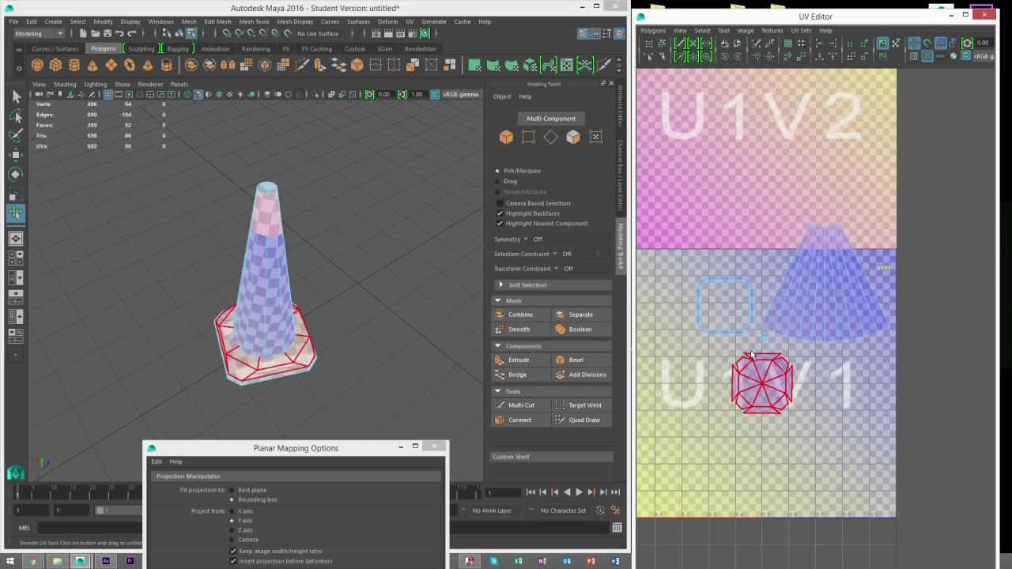
scroll(773, 339, down, 1)
click(845, 316)
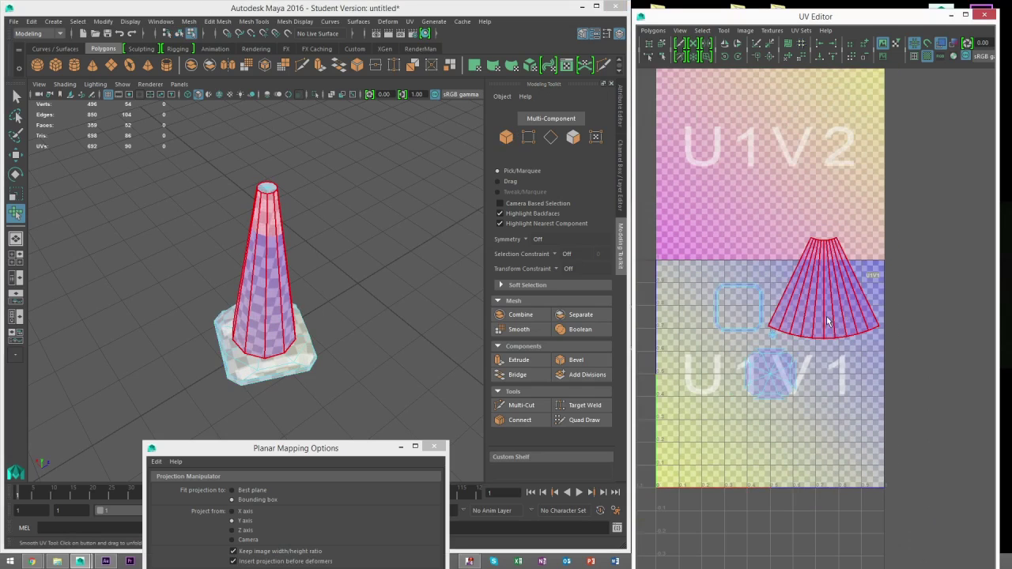
scroll(827, 316, up, 3)
key(w)
key(q)
alt+middle_drag(817, 273, 800, 236)
click(797, 259)
key(w)
scroll(811, 337, down, 2)
drag(803, 240, 808, 394)
Step: Move the octagonal base shell down beside the fan shell and the rim shell into the tile's lower-left corner
click(740, 332)
drag(740, 332, 720, 431)
alt+middle_drag(723, 419, 762, 412)
click(764, 280)
click(758, 265)
drag(751, 254, 693, 419)
Step: Move the small tip cap UV shell into the centre of the rim shell and activate the Scale tool
click(789, 284)
drag(789, 286, 693, 420)
key(r)
alt+right_drag(687, 419, 770, 346)
alt+middle_drag(770, 345, 903, 253)
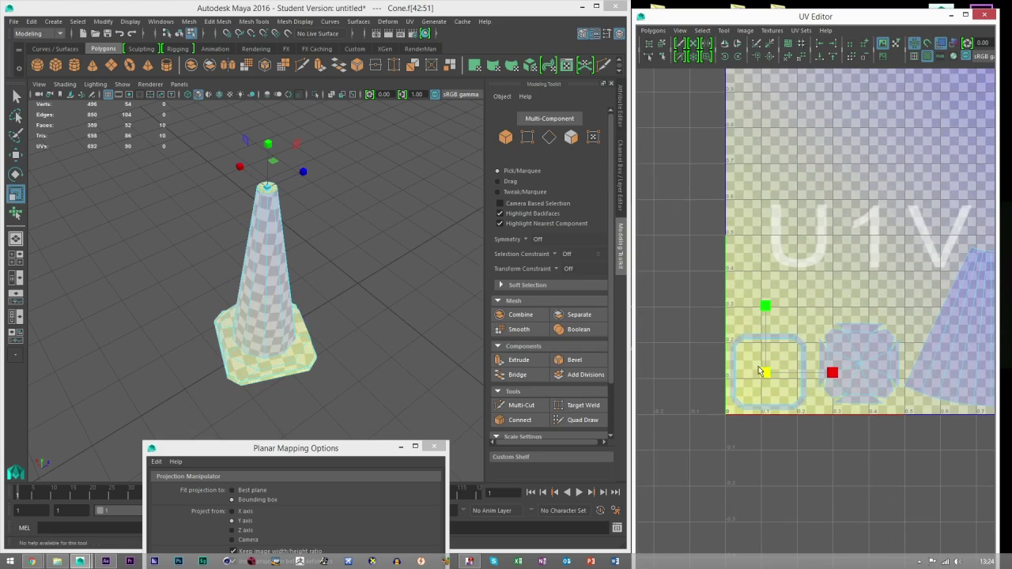
Step: Scale the tip cap UV shell up to fill more of the rim shell's interior
drag(764, 371, 1006, 398)
key(w)
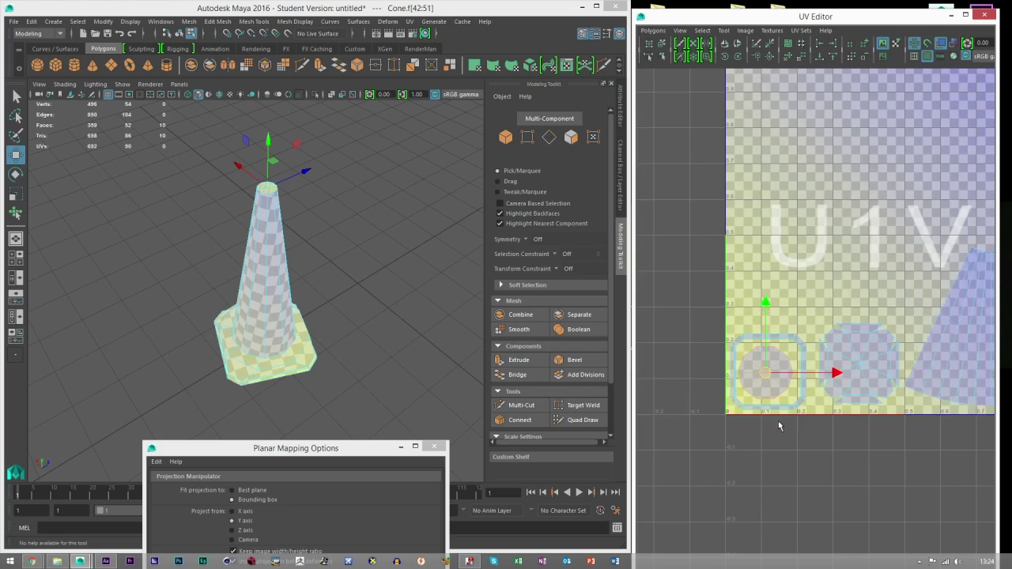
scroll(761, 408, up, 3)
drag(741, 393, 746, 390)
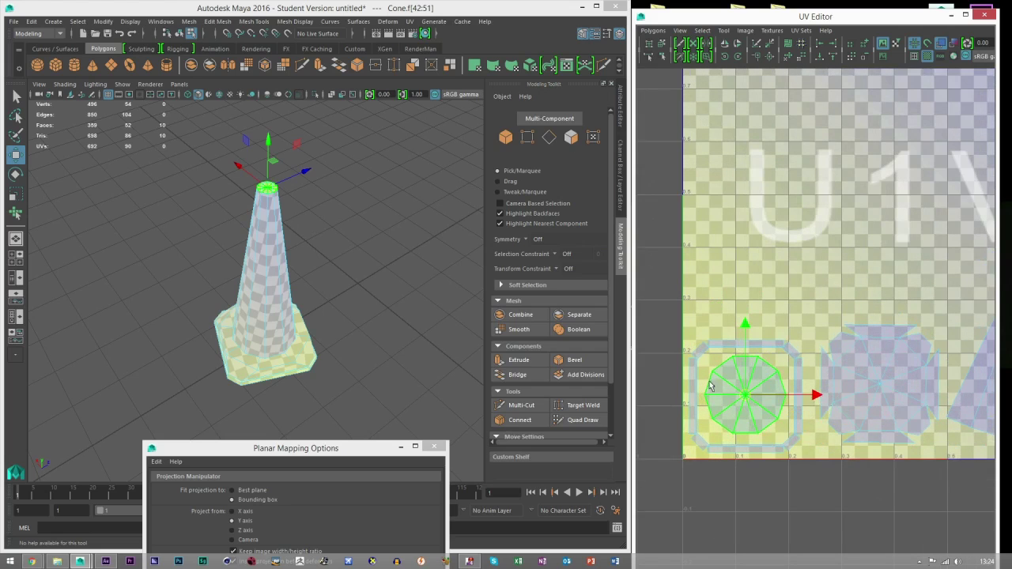
Step: Return to object selection, select the cone, and examine its checker pattern against the packed UV layout
click(505, 138)
click(388, 177)
scroll(257, 256, down, 3)
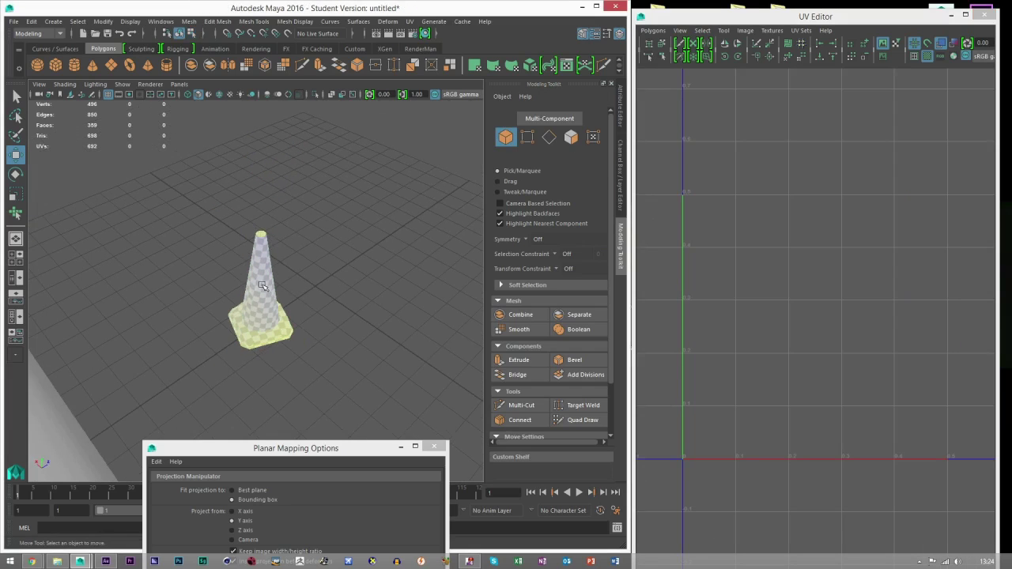
click(263, 287)
alt+middle_drag(754, 320, 638, 319)
scroll(837, 295, down, 2)
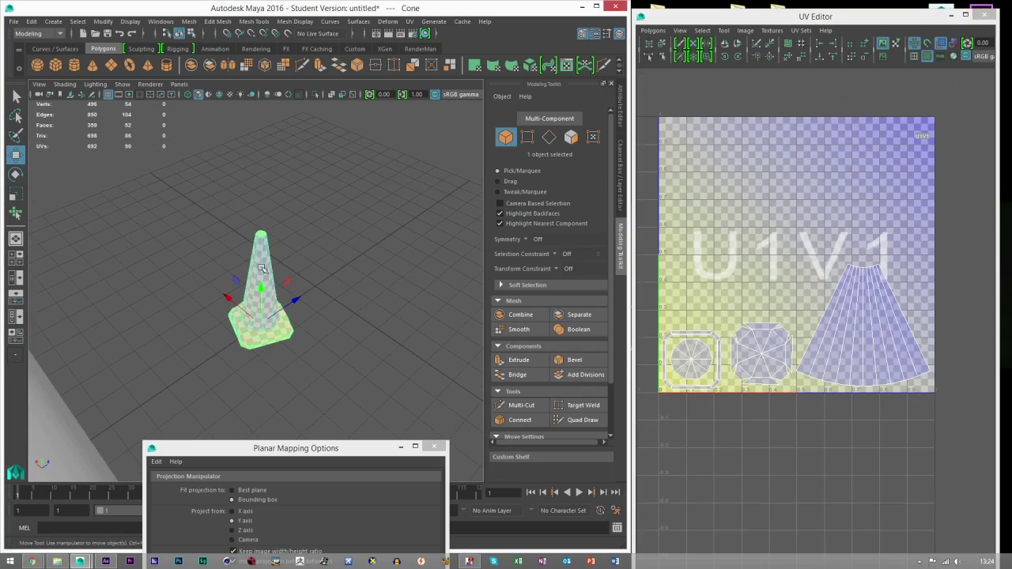
scroll(337, 272, up, 4)
alt+drag(300, 318, 286, 379)
scroll(287, 381, up, 3)
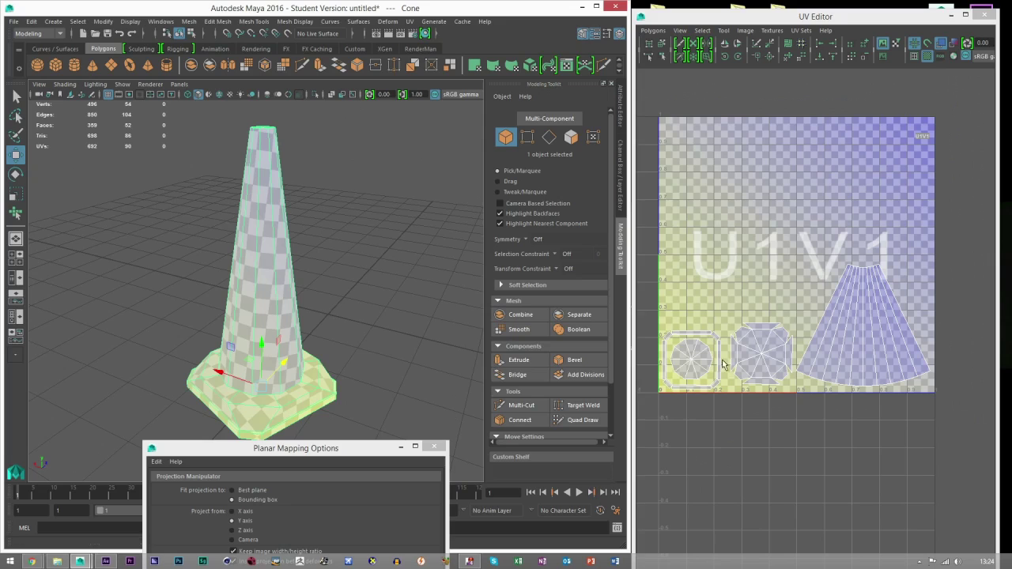
click(732, 296)
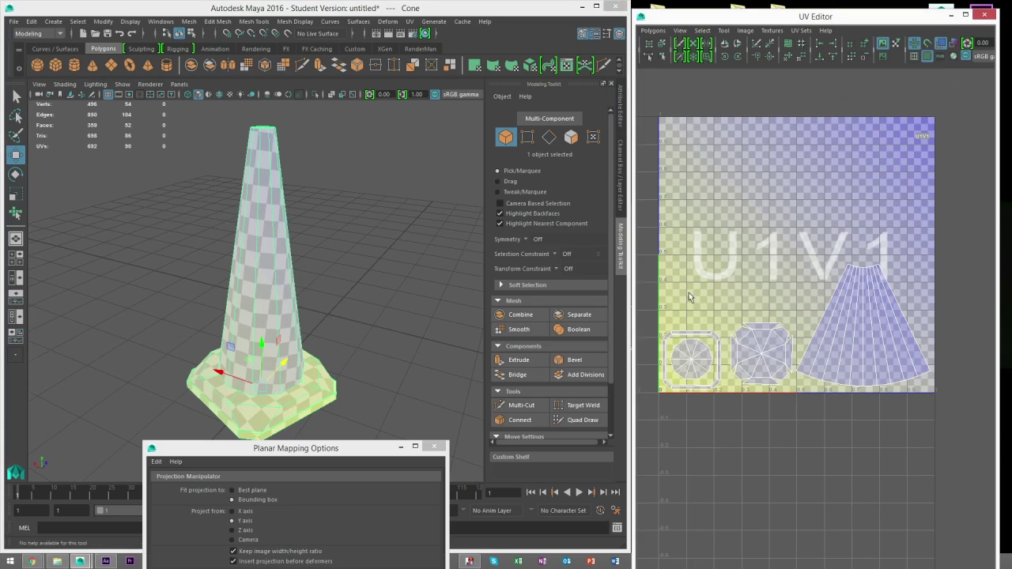
Step: Try moving the fan-shaped body shell up the tile and enlarging it, and undo both changes
alt+middle_drag(741, 320, 781, 297)
right_drag(841, 278, 815, 270)
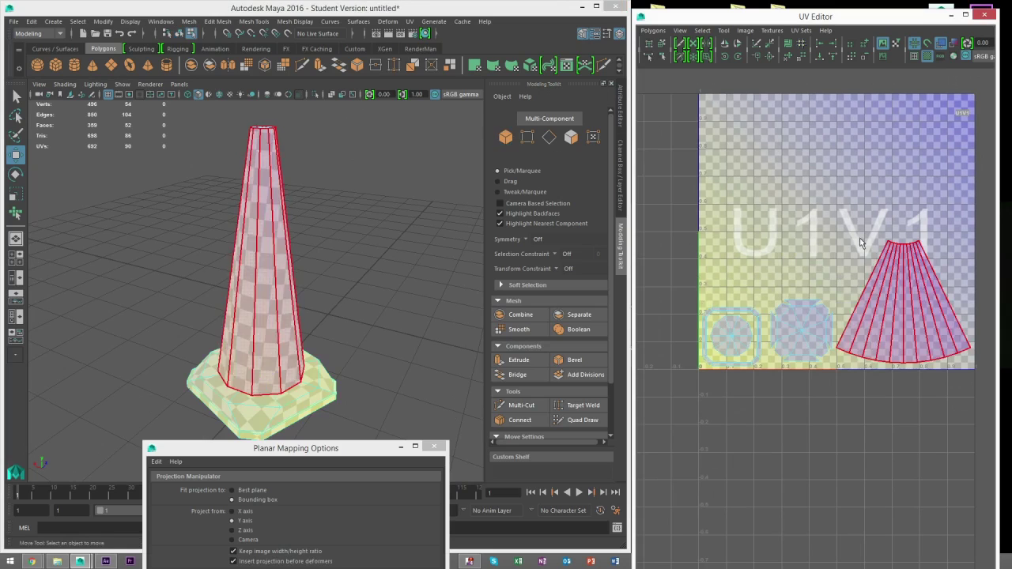
click(899, 309)
drag(894, 274, 886, 204)
key(r)
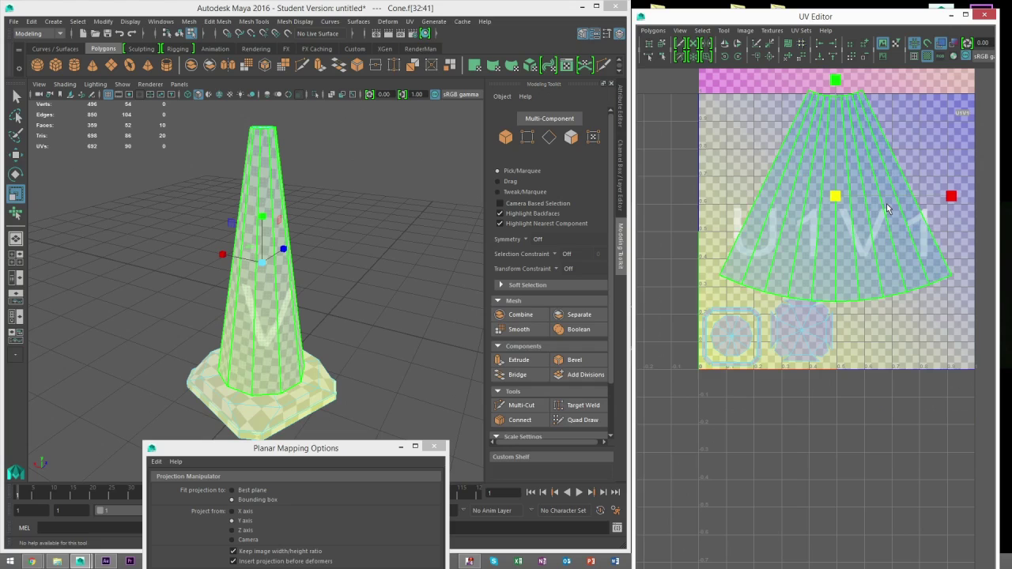
scroll(308, 321, up, 3)
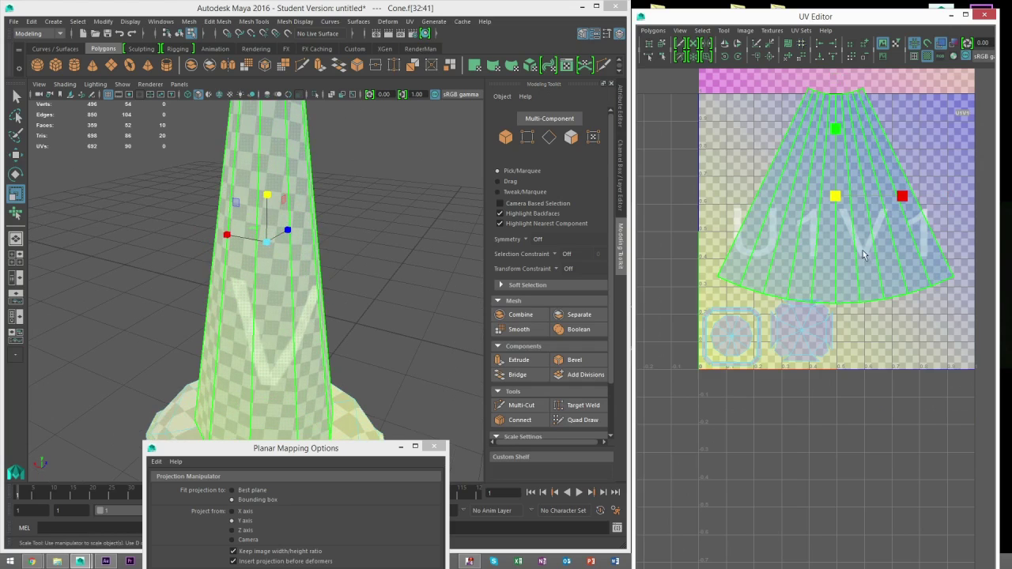
key(ctrl+z)
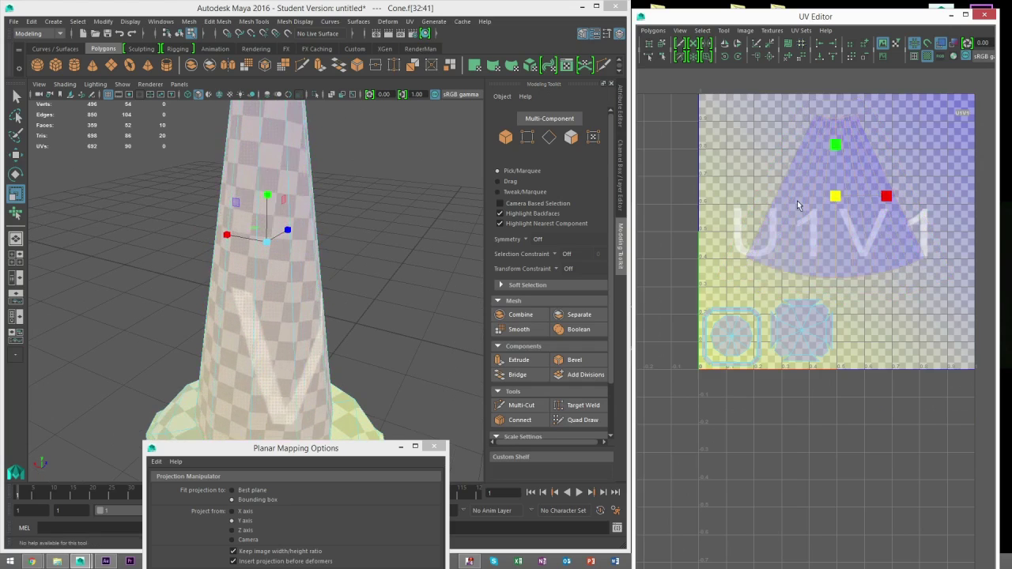
key(ctrl+z)
key(w)
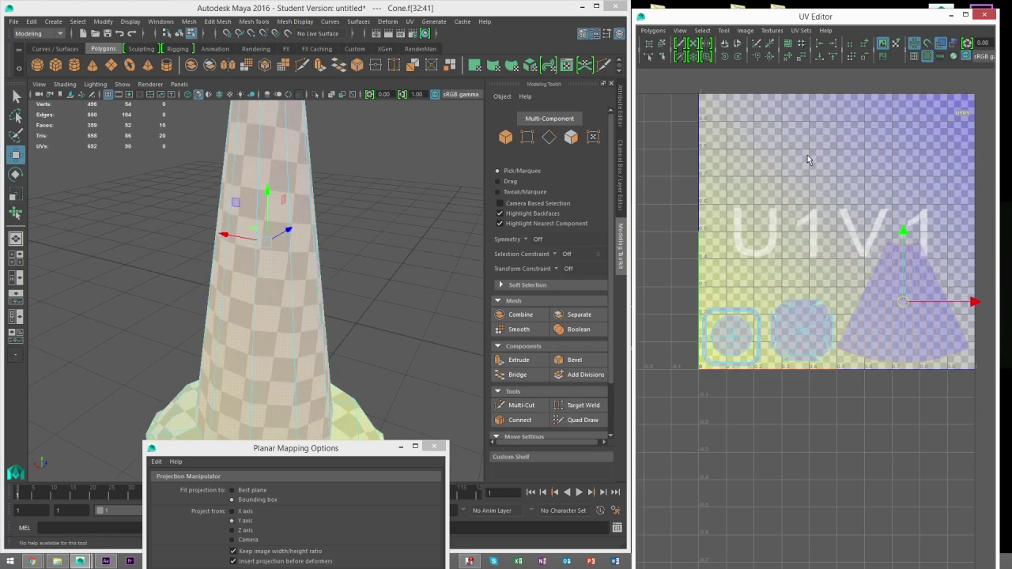
Step: Switch back to object mode, clear the selection and activate the Select tool
click(808, 155)
click(504, 140)
alt+right_drag(427, 265, 195, 299)
click(358, 286)
key(q)
key(ctrl+s)
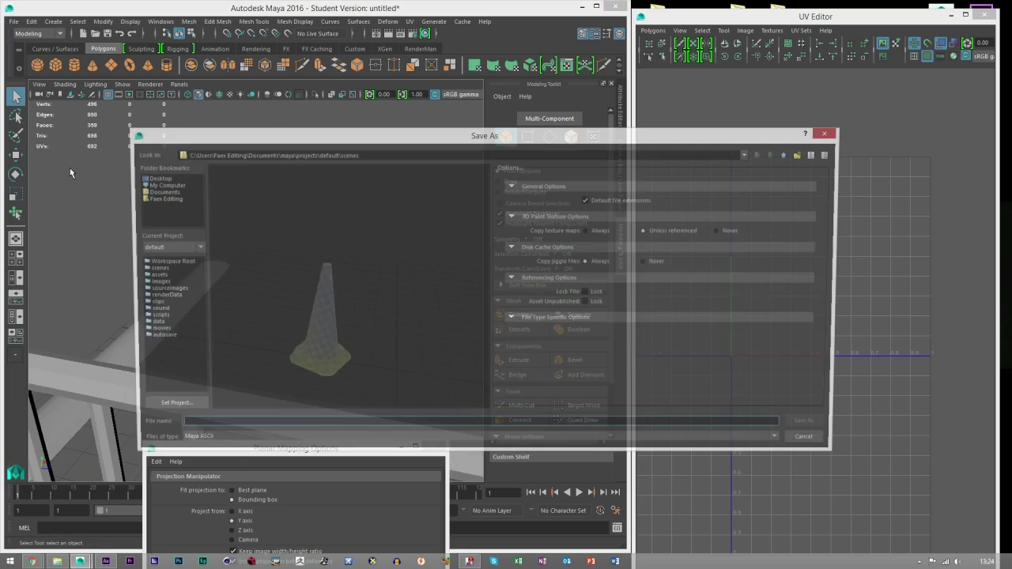
click(154, 178)
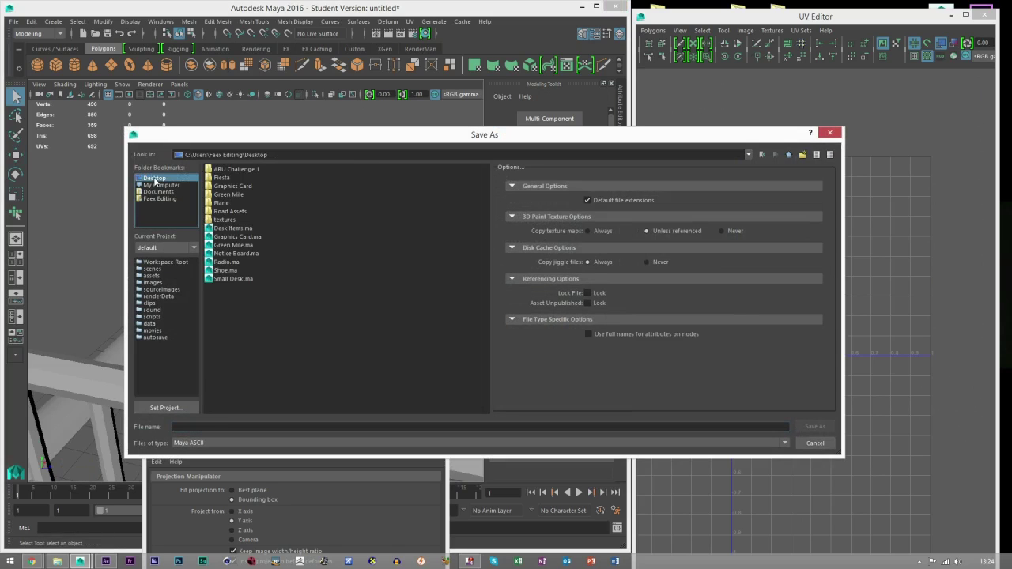
click(210, 425)
text(r)
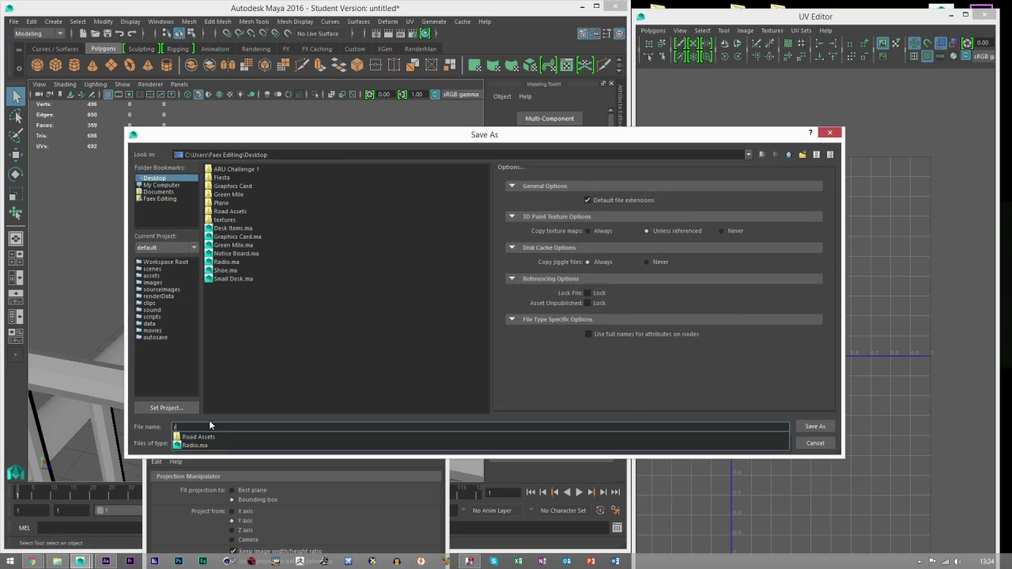
text(oad assets)
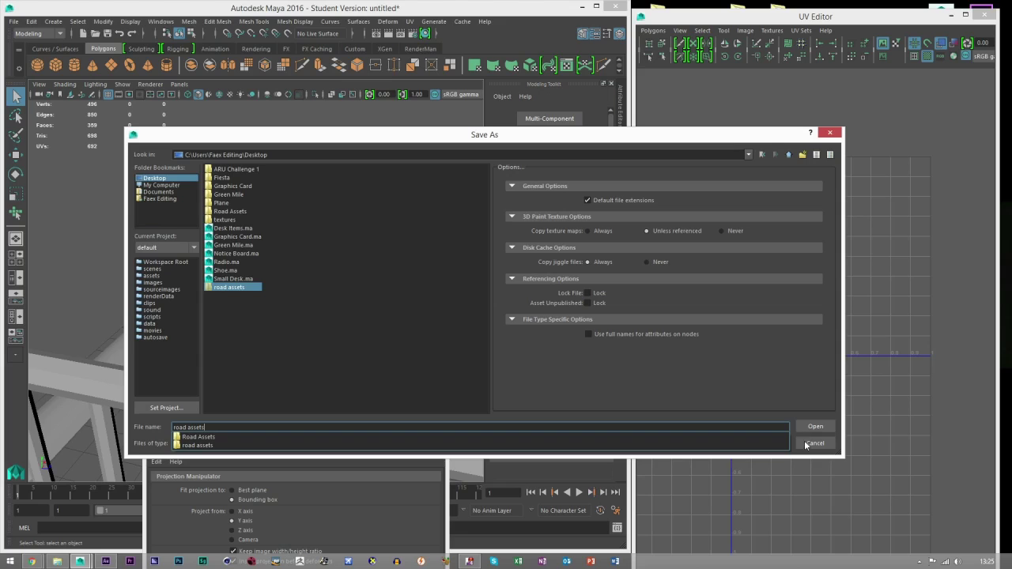
click(814, 443)
click(814, 444)
Step: Save the scene as a new Maya ASCII file named "road asssets" on the Desktop
click(15, 21)
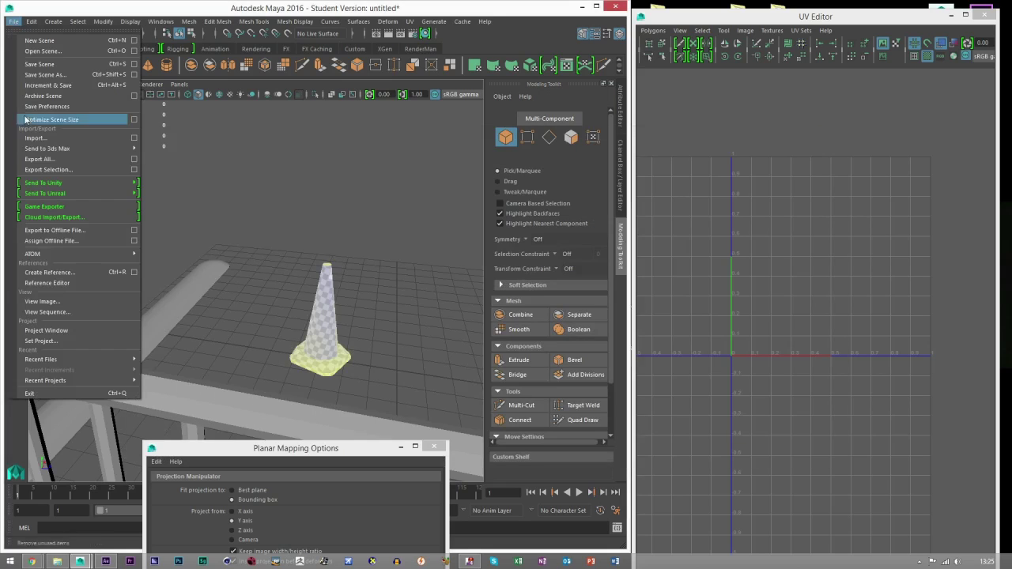
click(46, 73)
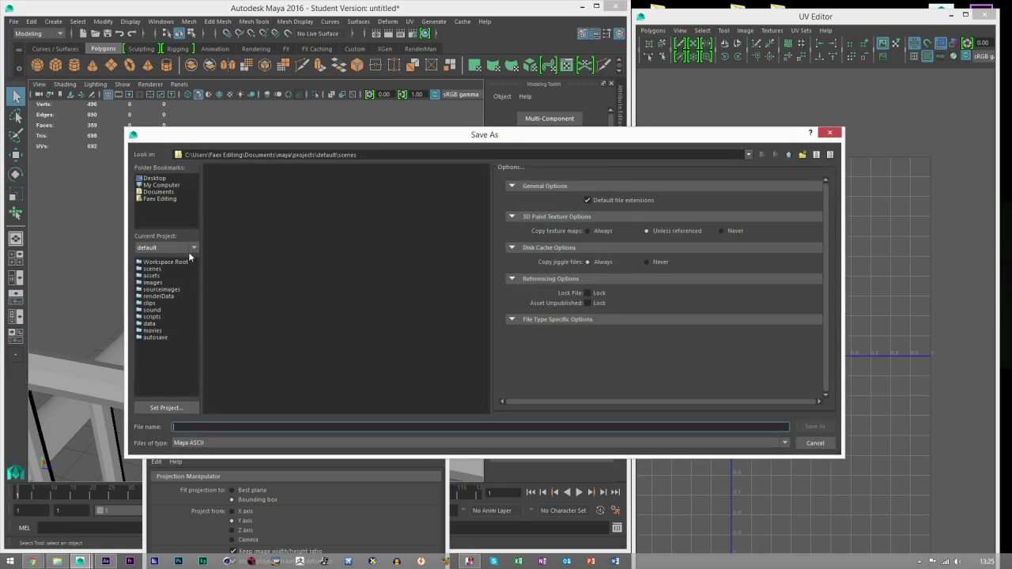
text(road asssets)
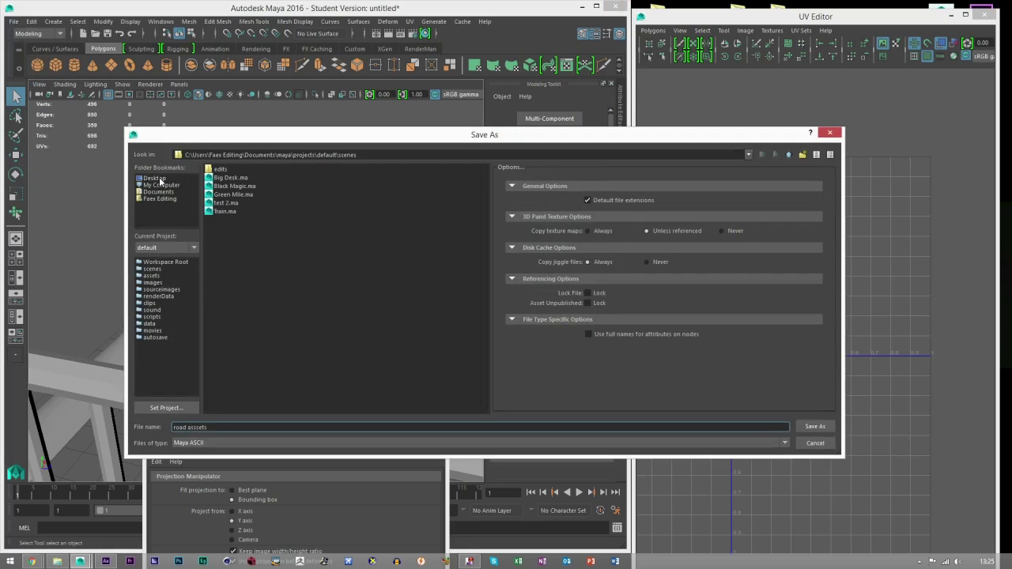
click(154, 178)
click(815, 426)
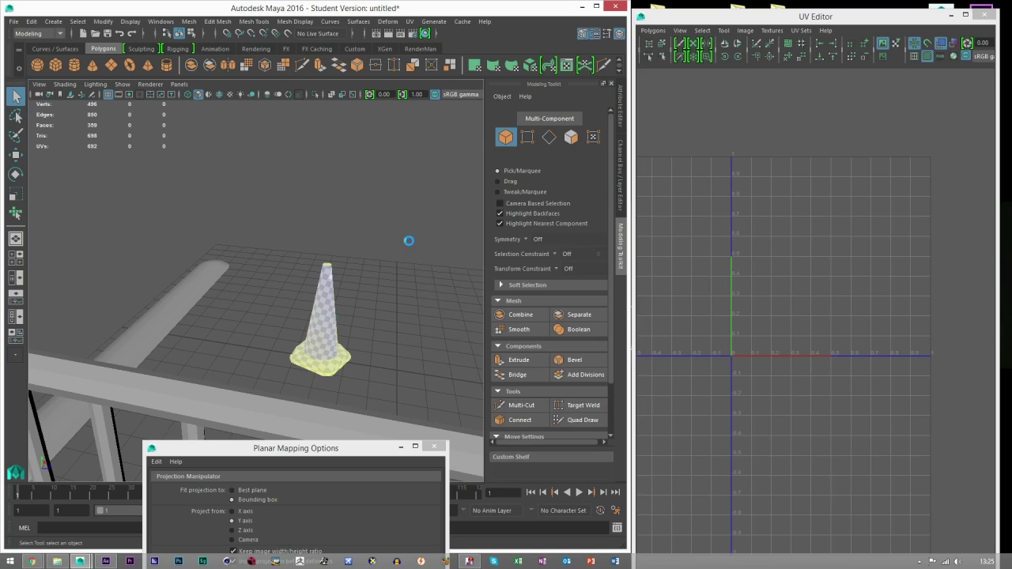
Step: Select the cone together with the other prop and hide both, leaving out the barrier
click(483, 294)
alt+drag(395, 275, 317, 314)
drag(409, 221, 315, 311)
click(316, 314)
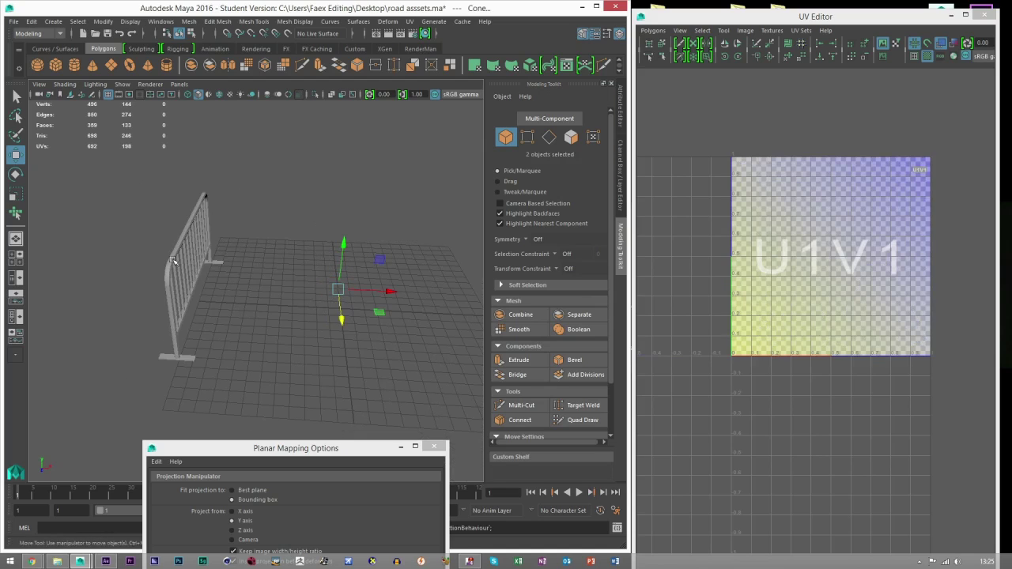
Step: Move the barrier along the X axis to the centre of the grid and deselect it
click(176, 249)
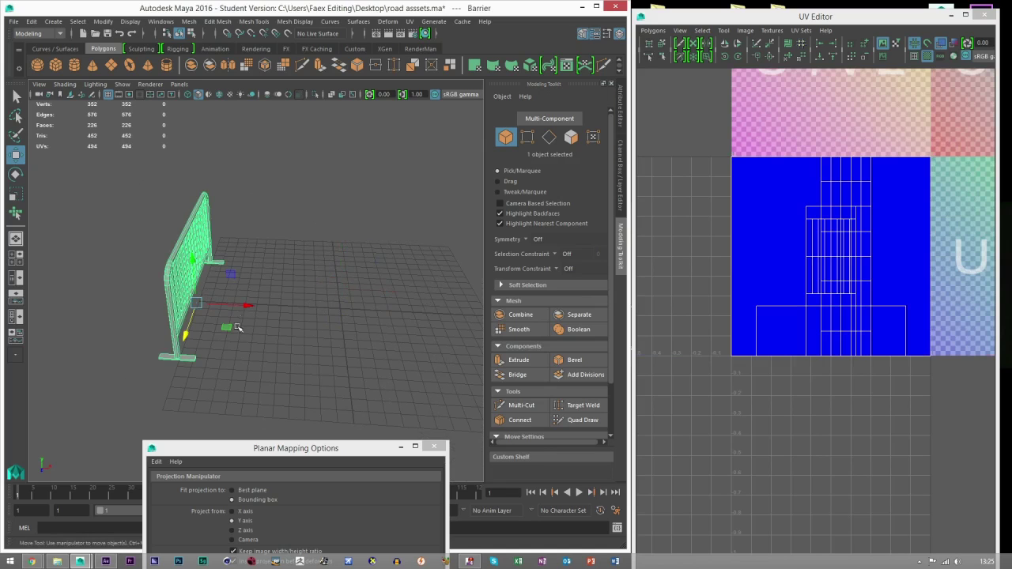
drag(237, 305, 341, 321)
click(404, 347)
Step: Select the whole barrier and apply Soften Edge to all its edges
alt+drag(399, 352, 306, 355)
scroll(306, 355, up, 4)
scroll(207, 288, up, 5)
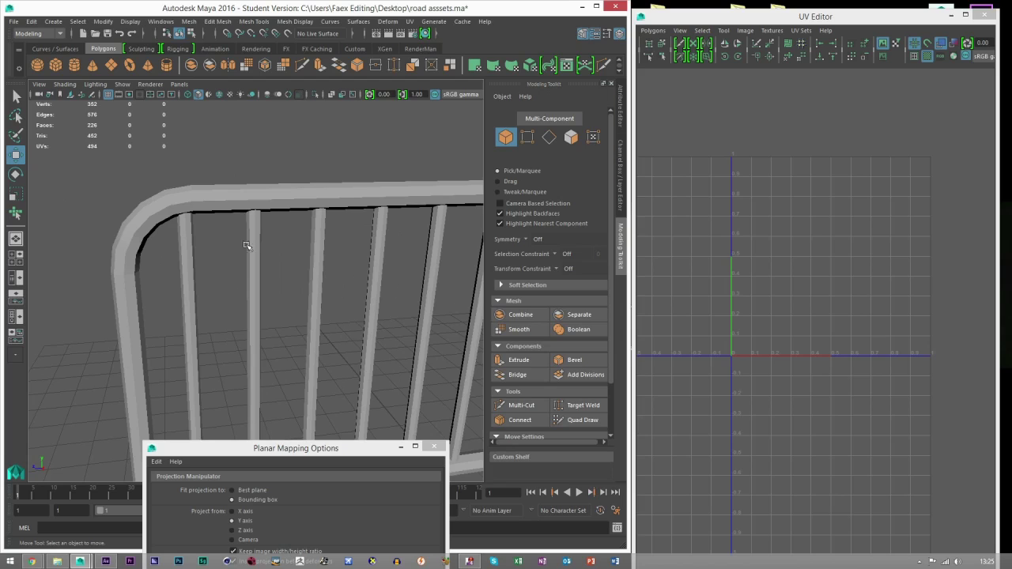
click(175, 197)
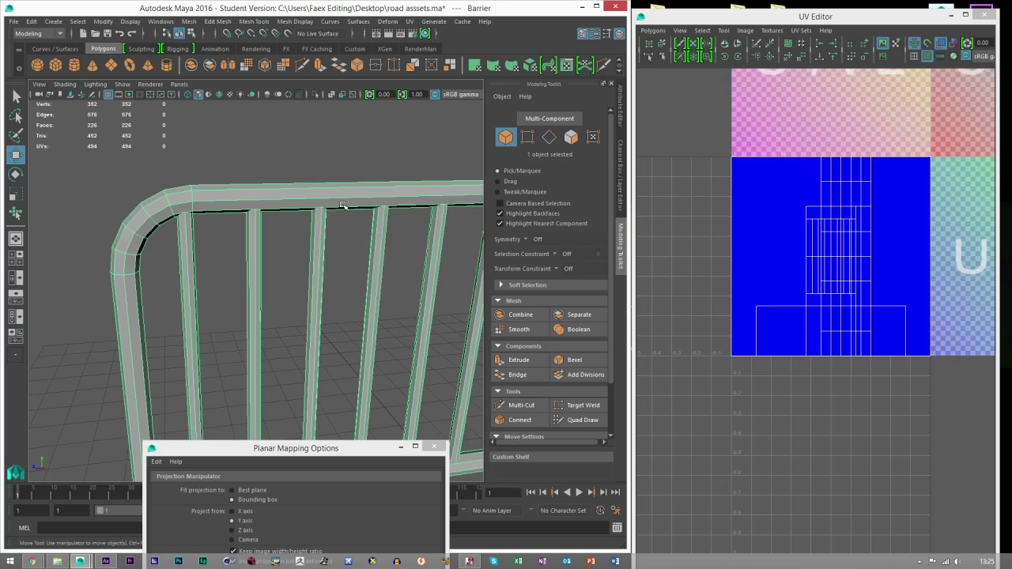
alt+right_drag(357, 222, 314, 227)
alt+middle_drag(315, 227, 268, 113)
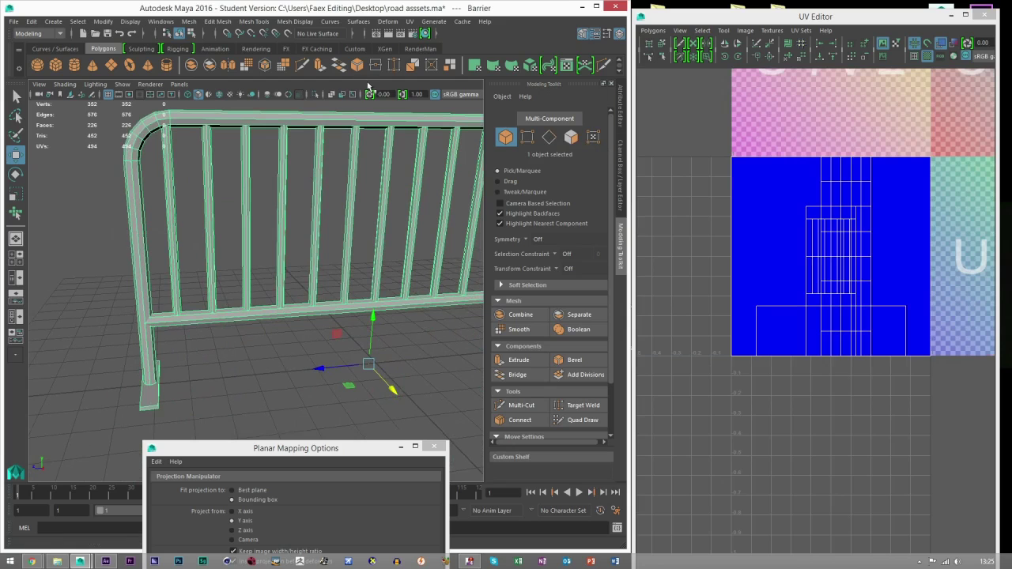
click(294, 21)
click(317, 125)
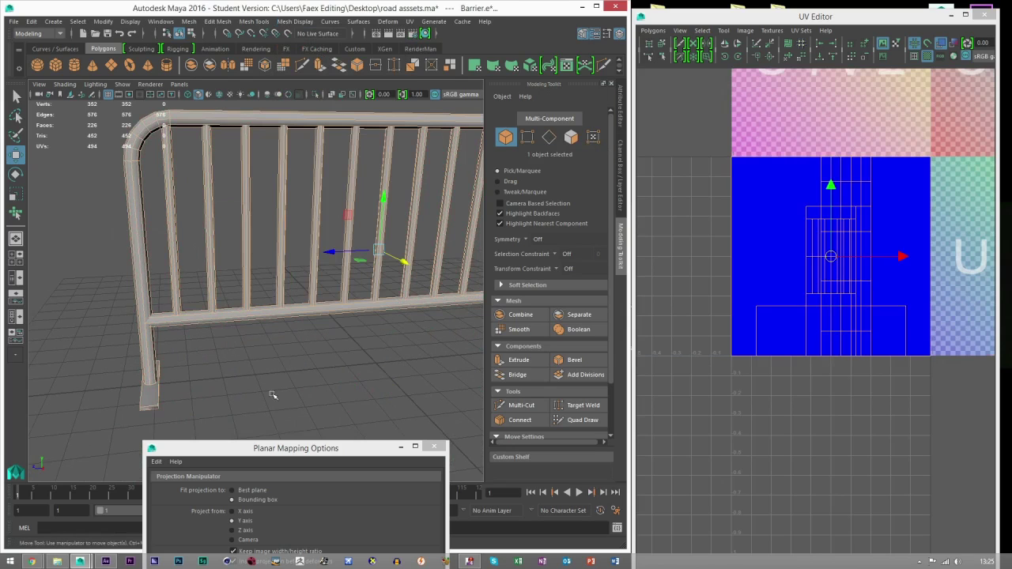
click(192, 266)
Step: Select all the edges of the flat foot plate at one end of the barrier and harden them
alt+drag(310, 224, 238, 254)
alt+middle_drag(238, 254, 236, 216)
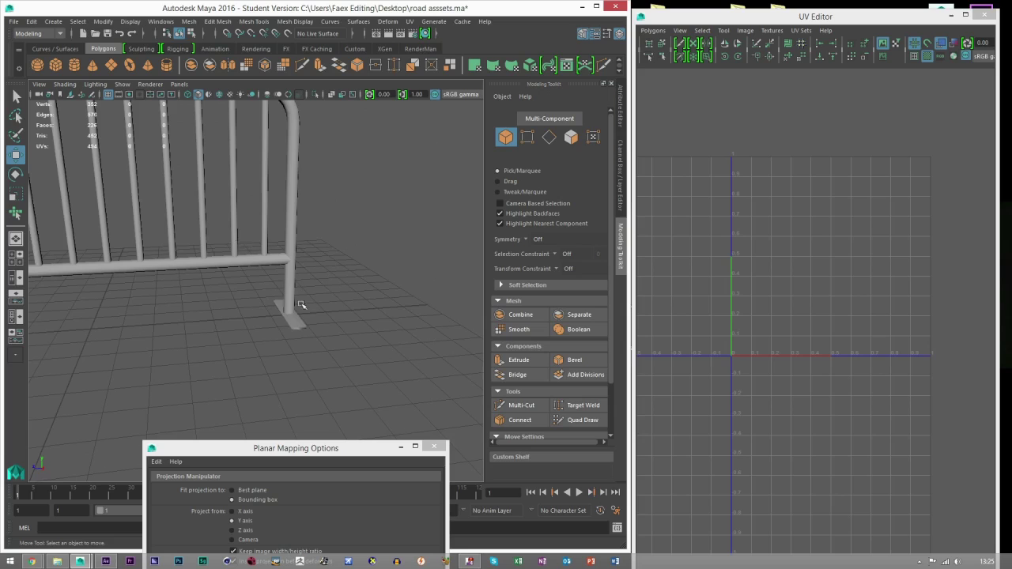
scroll(300, 305, up, 6)
alt+drag(291, 309, 258, 353)
scroll(272, 315, up, 4)
click(253, 320)
alt+middle_drag(336, 342, 303, 321)
click(544, 136)
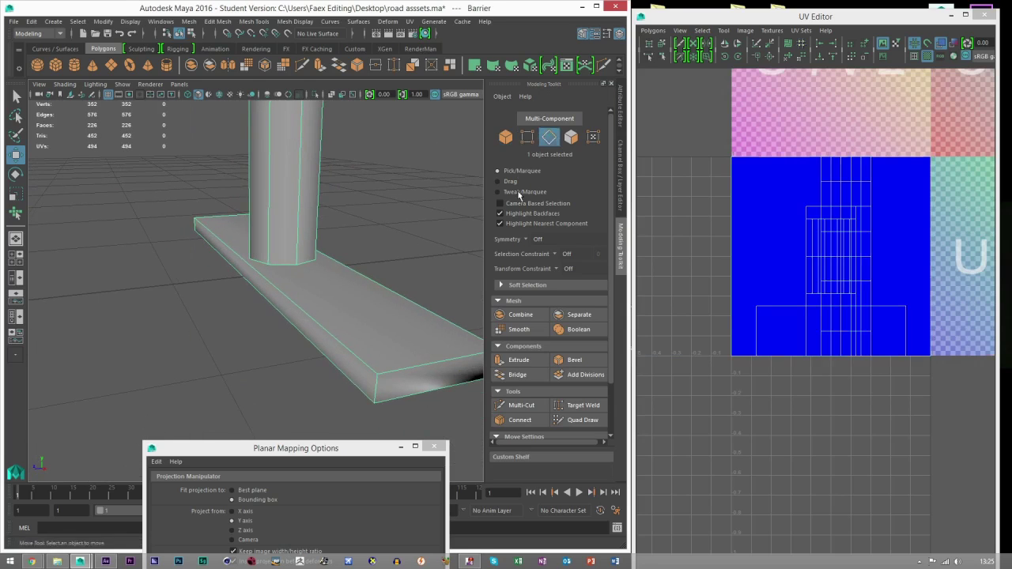
alt+middle_drag(469, 277, 441, 219)
drag(464, 366, 316, 188)
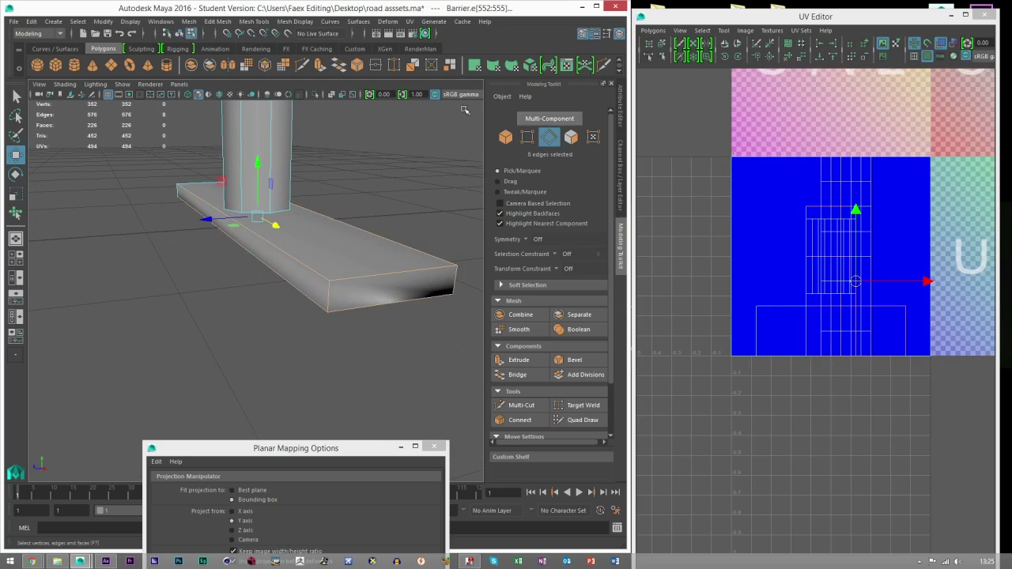
ctrl+shift+drag(151, 150, 215, 238)
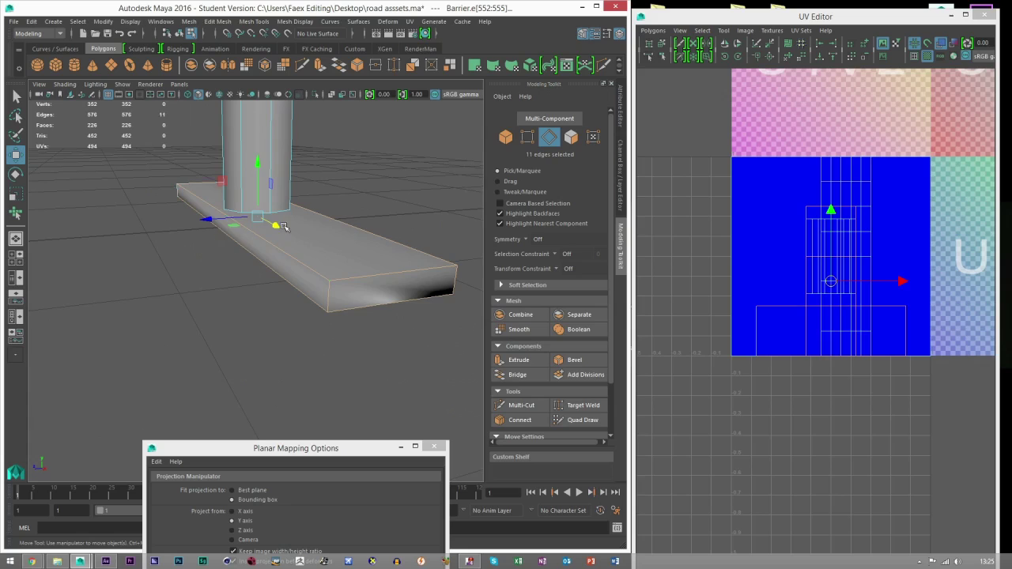
alt+drag(280, 227, 269, 226)
ctrl+shift+drag(170, 218, 71, 180)
alt+drag(145, 233, 245, 213)
click(279, 22)
click(309, 114)
Step: Harden all 12 edges of the barrier's other foot plate and return to object mode with nothing selected
mouse_move(239, 255)
alt+mouse_down()
mouse_move(274, 233)
mouse_move(371, 258)
alt+mouse_up()
scroll(274, 233, up, 5)
scroll(390, 300, up, 5)
scroll(365, 292, down, 5)
ctrl+drag(377, 356, 281, 278)
ctrl+shift+drag(263, 162, 330, 269)
click(295, 22)
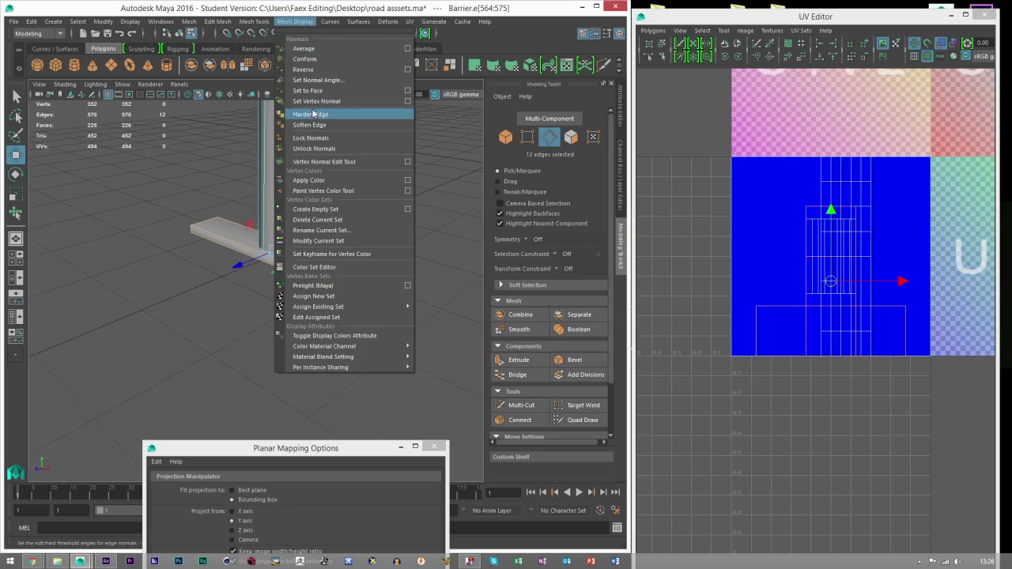
click(328, 129)
click(503, 139)
click(399, 190)
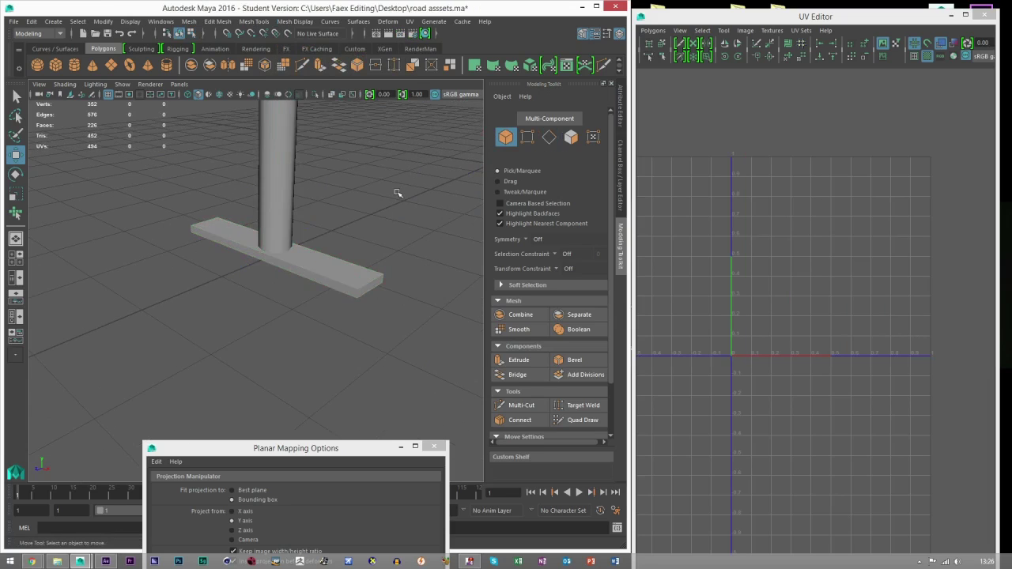
Step: Select the whole barrier and delete its existing overlapping UVs
scroll(340, 214, down, 6)
alt+drag(280, 237, 257, 233)
alt+middle_drag(257, 234, 272, 249)
scroll(272, 249, up, 6)
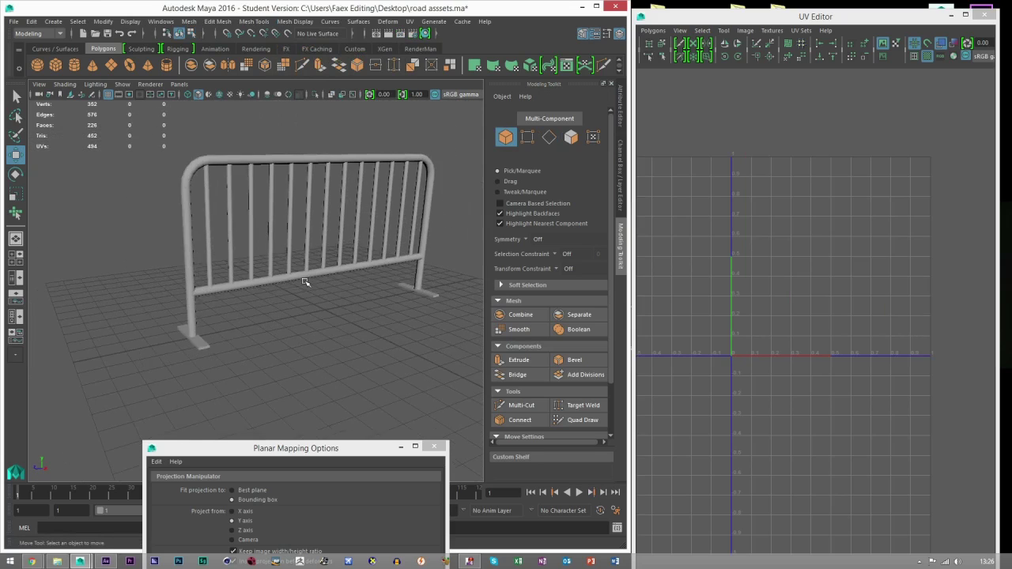
click(285, 290)
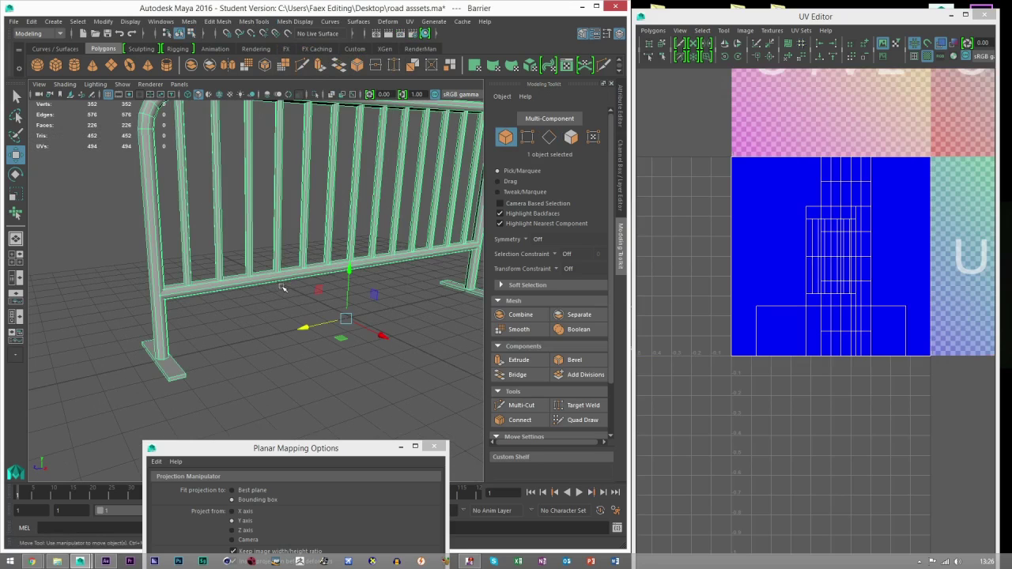
scroll(269, 271, down, 3)
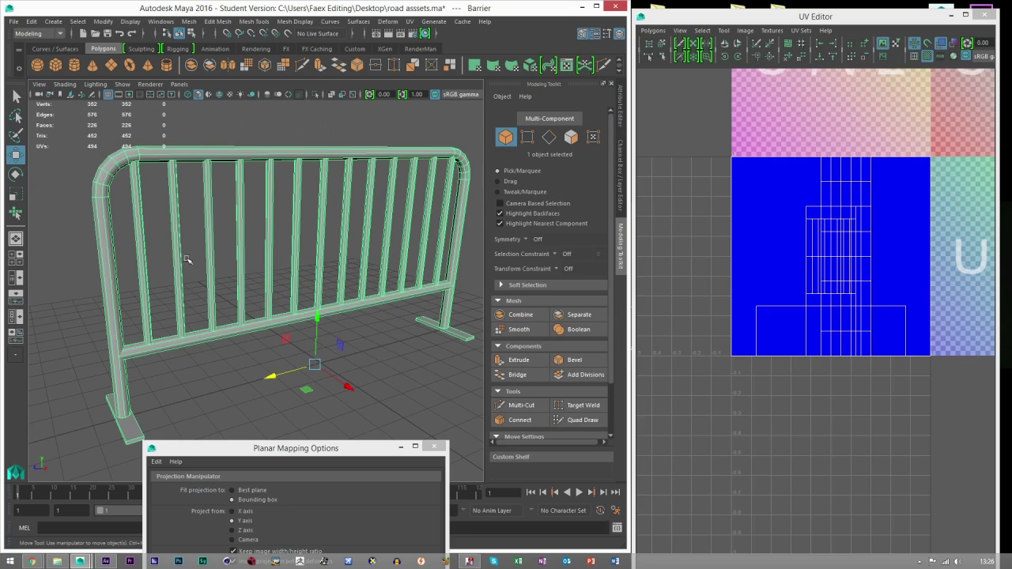
alt+drag(226, 372, 234, 343)
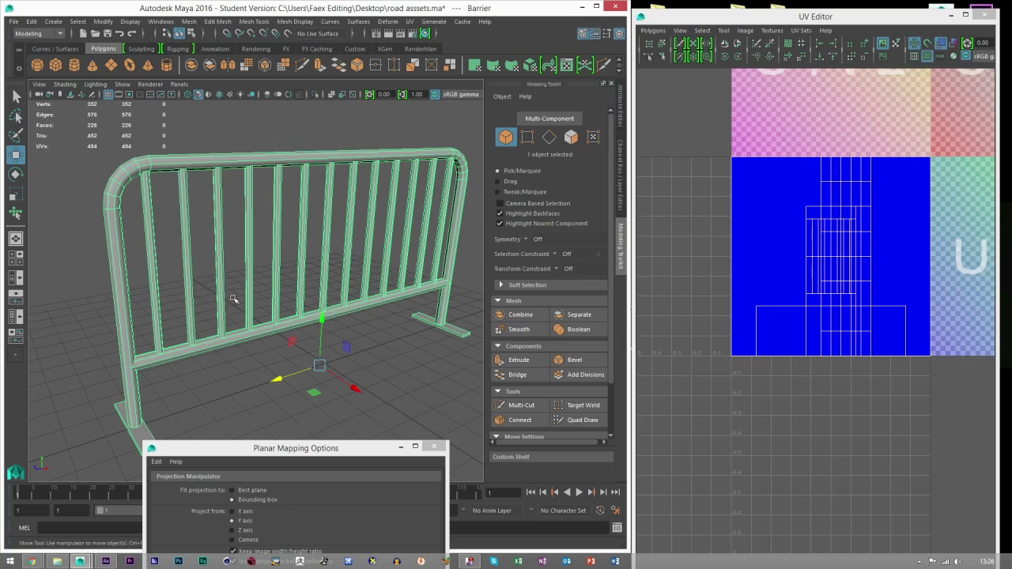
scroll(233, 299, up, 5)
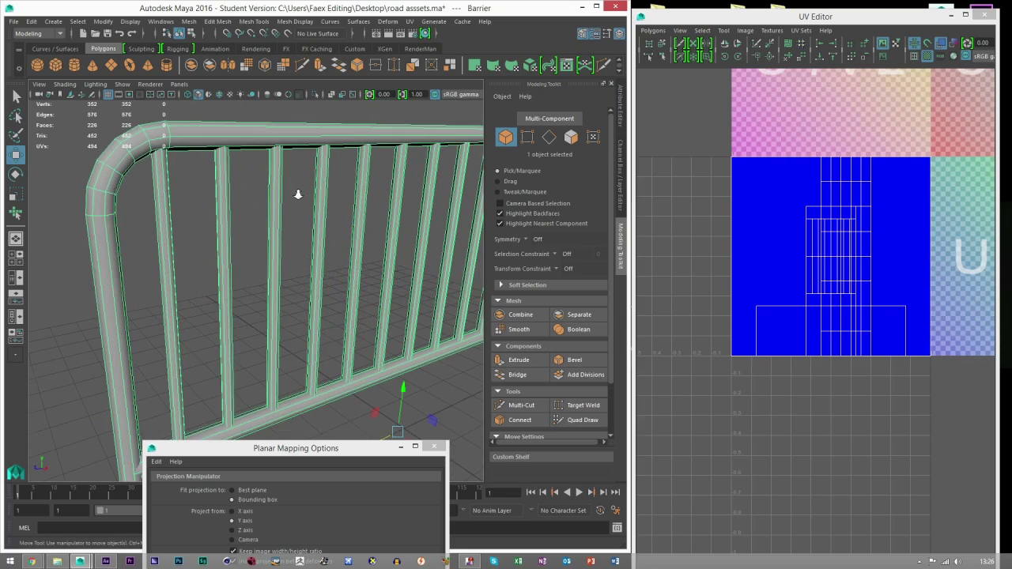
scroll(301, 214, down, 5)
scroll(331, 231, down, 3)
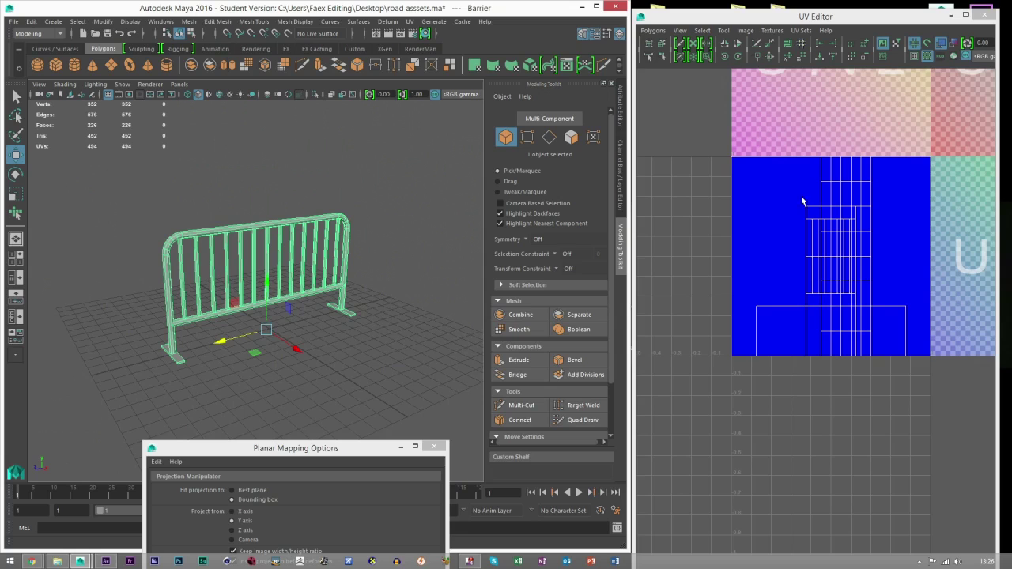
click(653, 30)
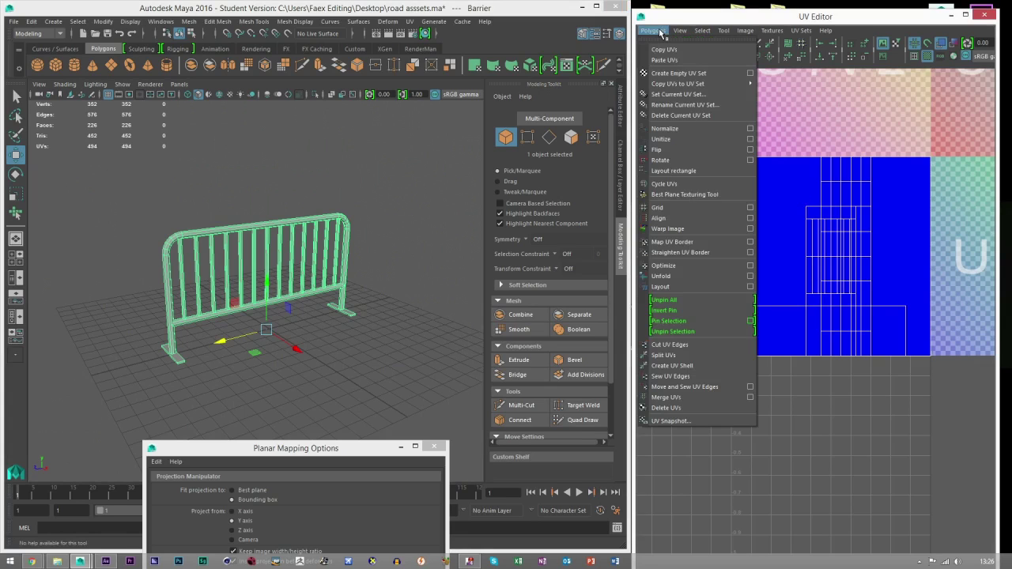
click(676, 408)
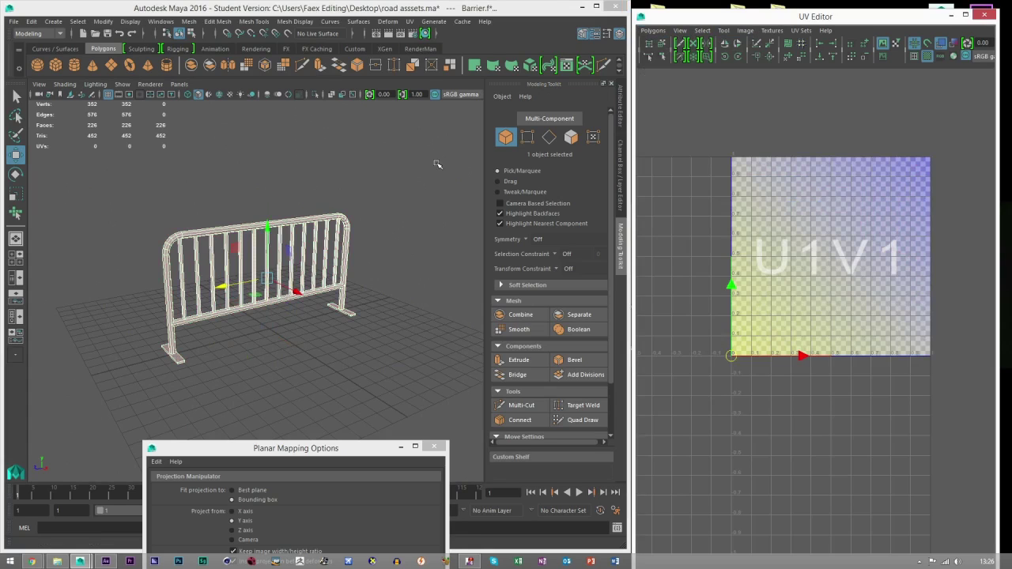
Step: Delete the faces of all the barrier's inner vertical bars except the one nearest the end post
alt+drag(330, 265, 205, 256)
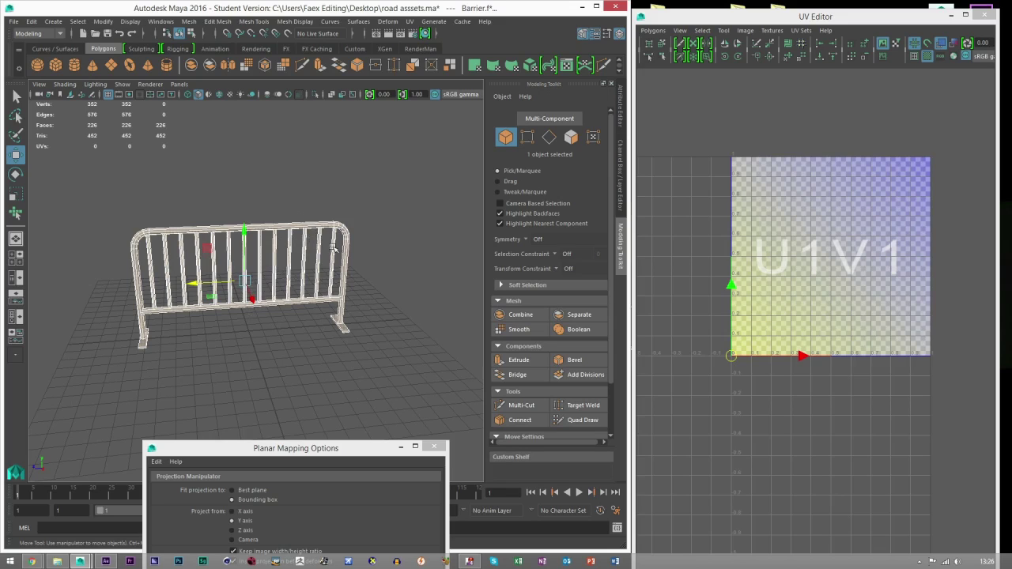
click(571, 138)
scroll(308, 265, up, 3)
alt+drag(305, 265, 309, 270)
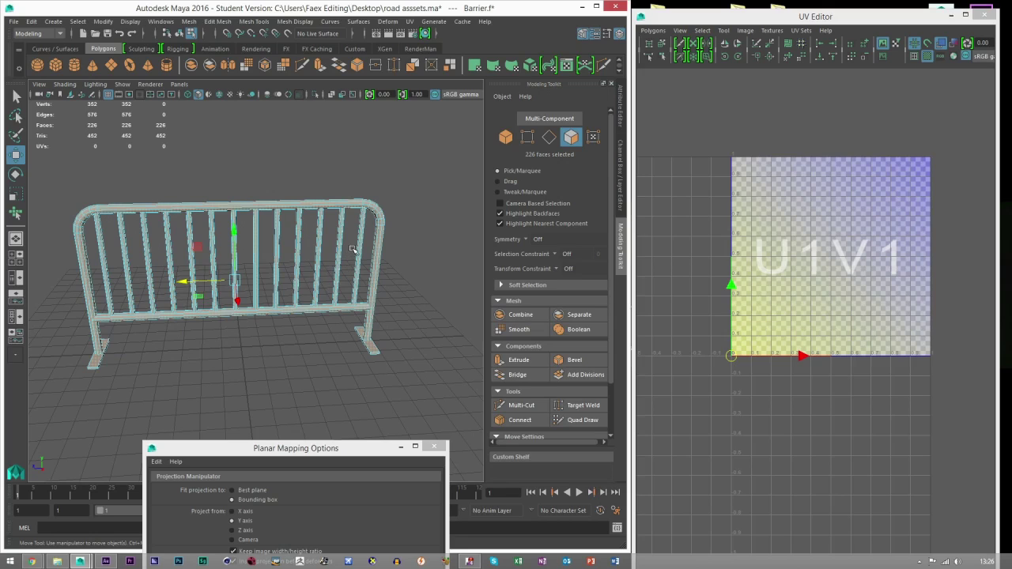
alt+drag(335, 267, 314, 262)
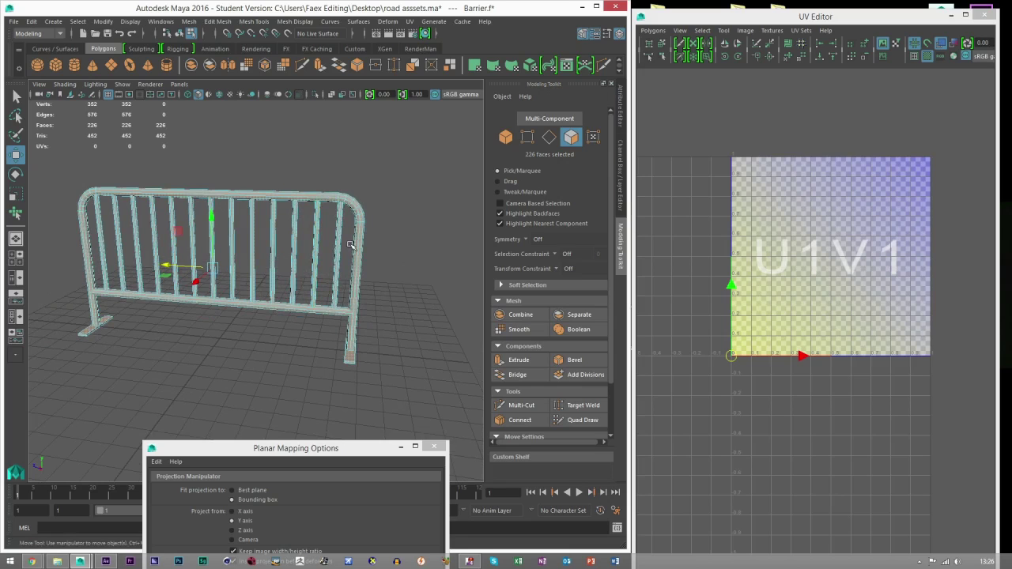
alt+drag(348, 244, 313, 254)
scroll(316, 253, up, 1)
scroll(336, 243, down, 1)
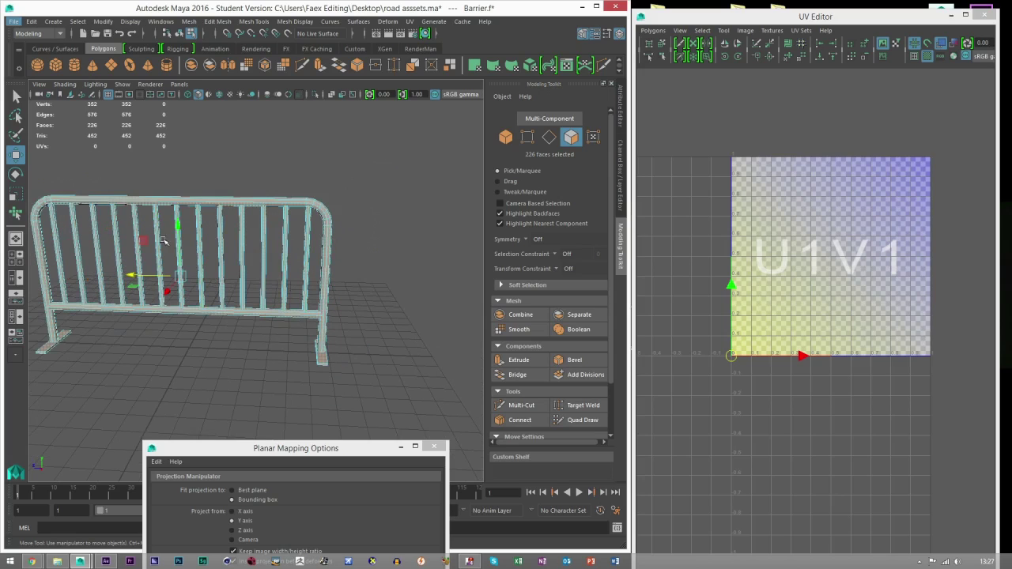
alt+middle_drag(341, 245, 332, 251)
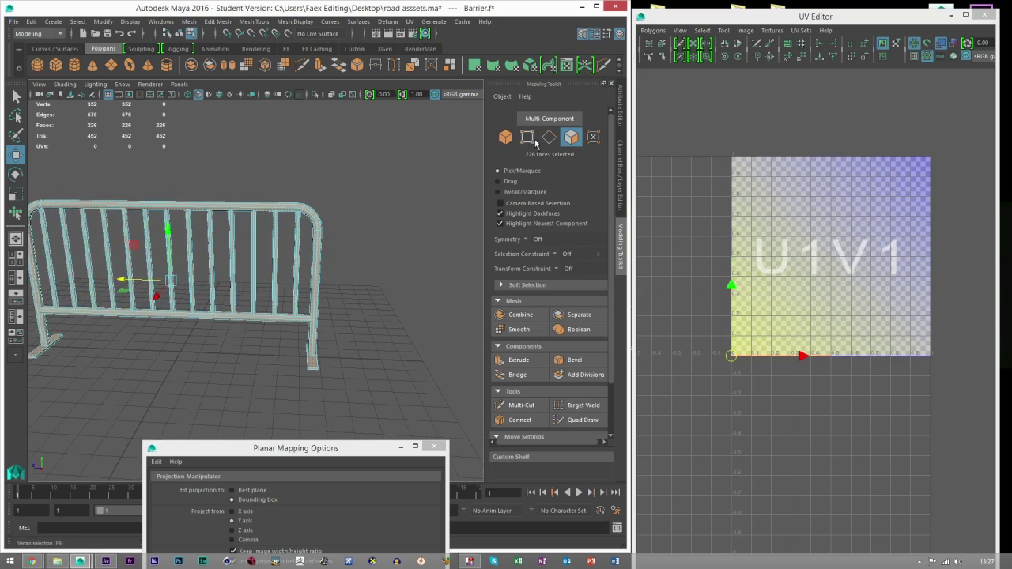
alt+middle_drag(281, 277, 316, 265)
drag(321, 242, 76, 254)
key(Delete)
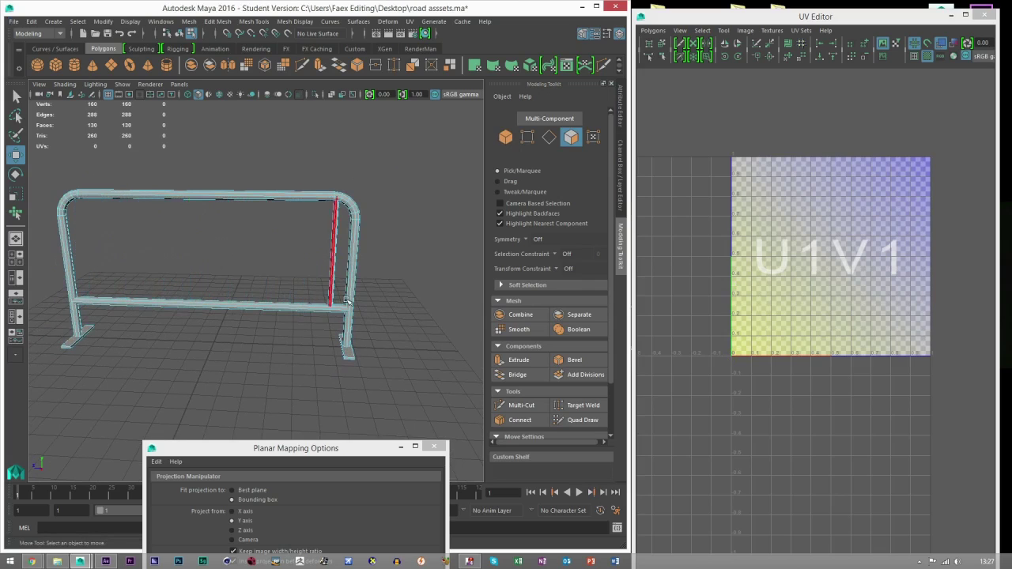
Step: Select all faces of the remaining vertical bar and unitize their UVs
scroll(295, 244, up, 3)
scroll(268, 251, up, 2)
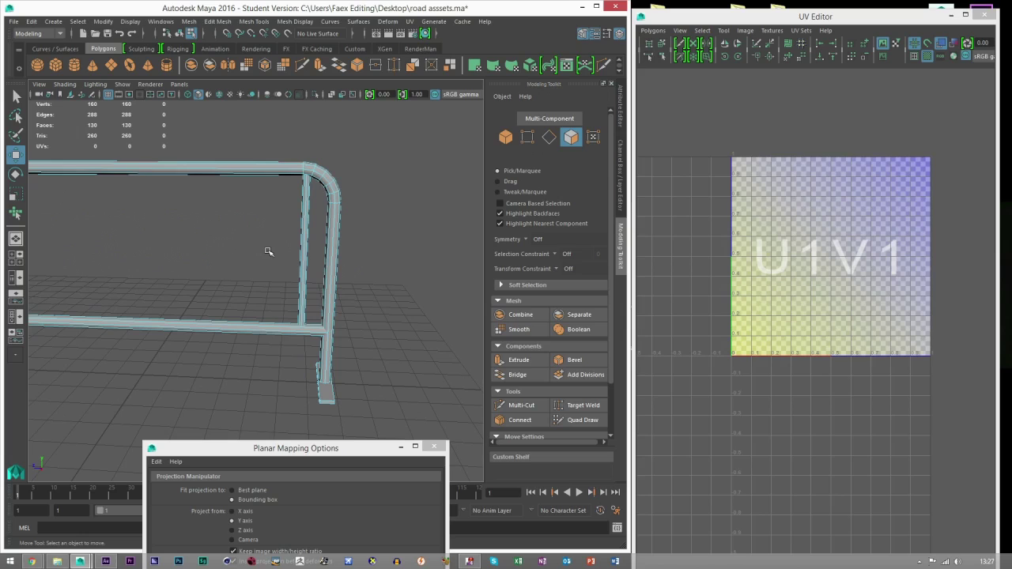
scroll(267, 251, up, 2)
mouse_move(280, 254)
alt+middle_down()
mouse_move(252, 260)
mouse_move(296, 255)
alt+middle_up()
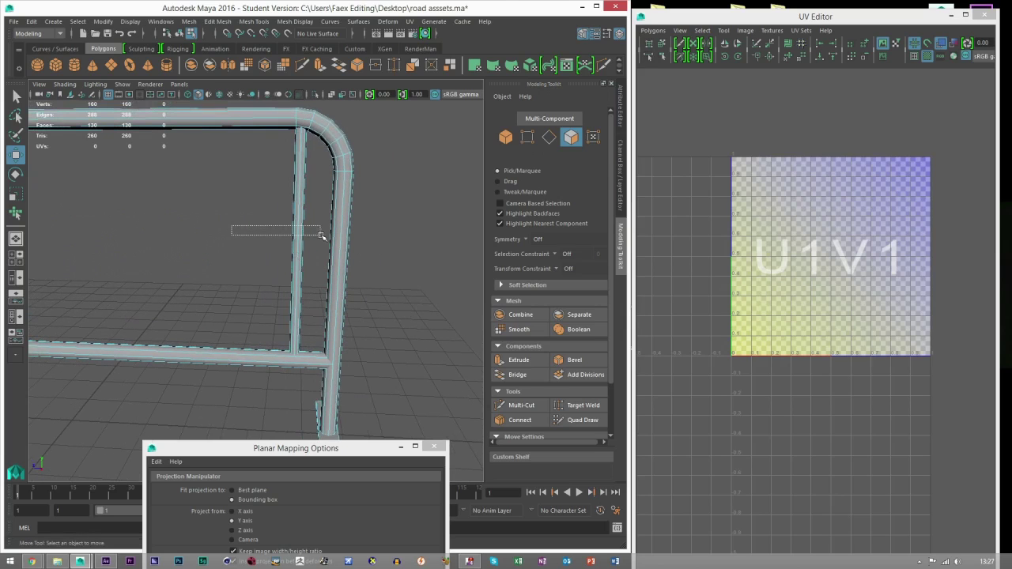
drag(322, 235, 320, 234)
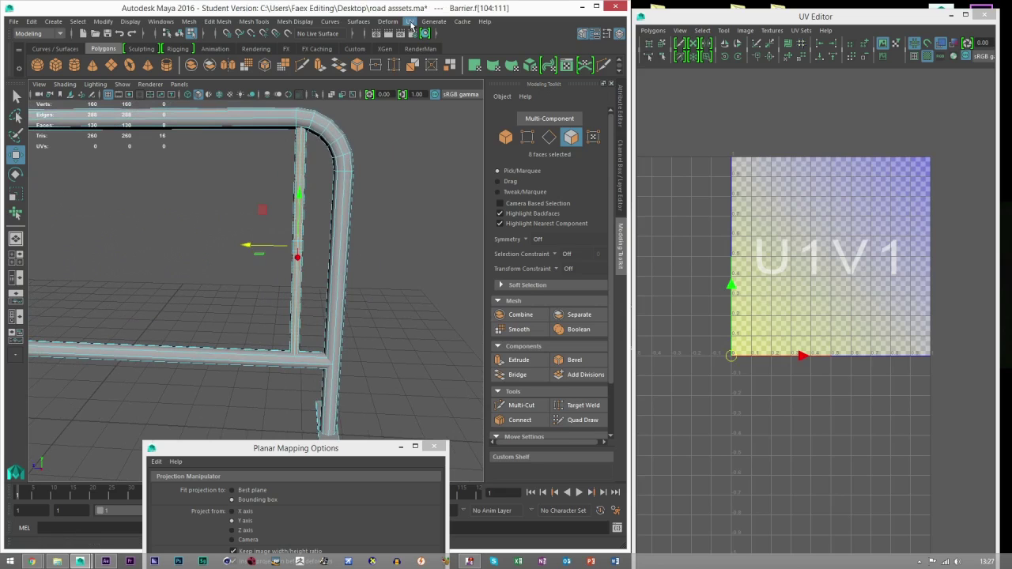
click(410, 21)
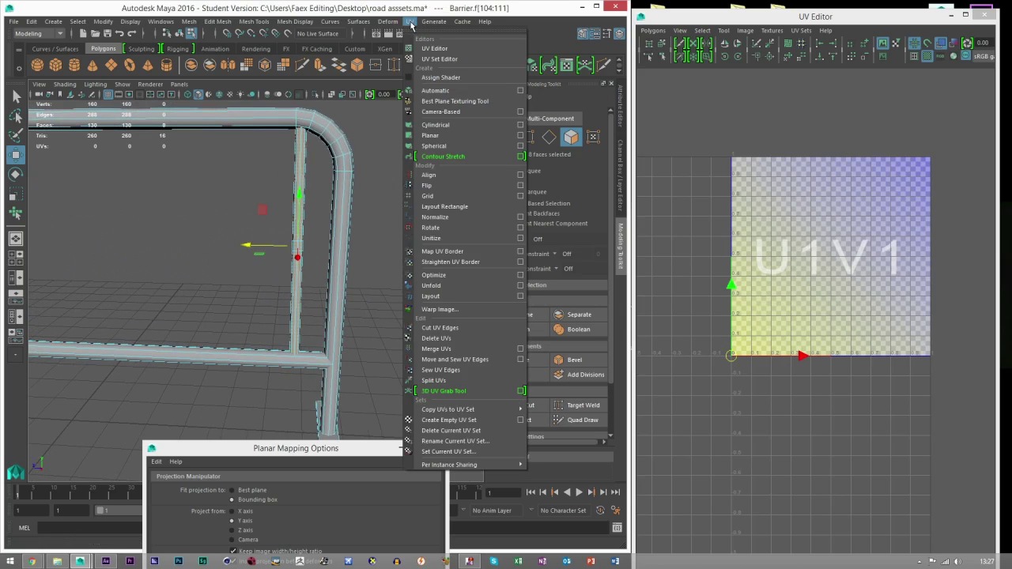
click(431, 238)
Step: Narrow the bar's UVs in U and enlarge them overall until the checker pattern on the bar looks square
alt+middle_drag(343, 240, 270, 255)
scroll(273, 257, up, 10)
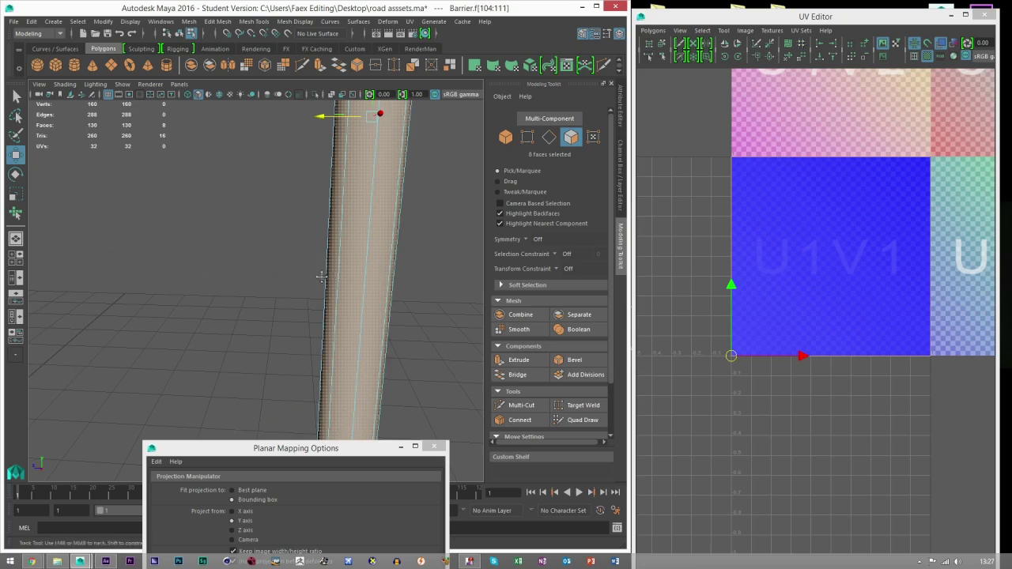
alt+middle_drag(321, 276, 249, 303)
click(929, 62)
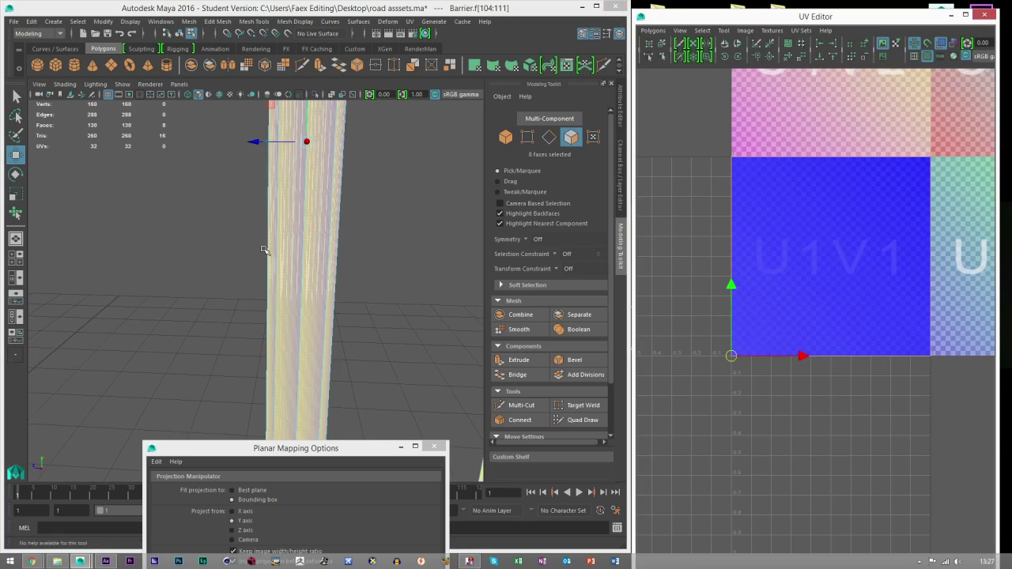
key(r)
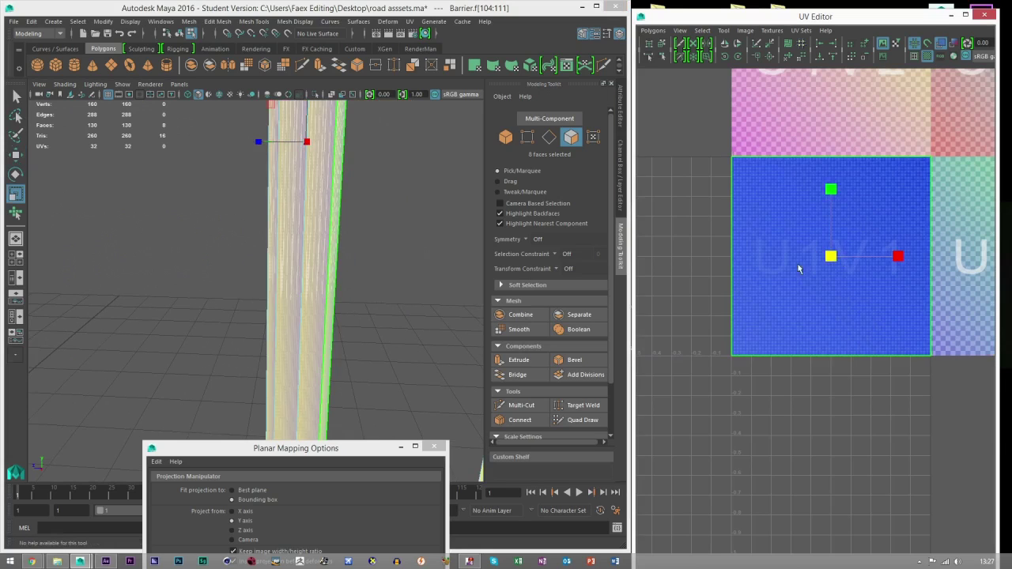
scroll(324, 287, up, 5)
scroll(324, 287, up, 2)
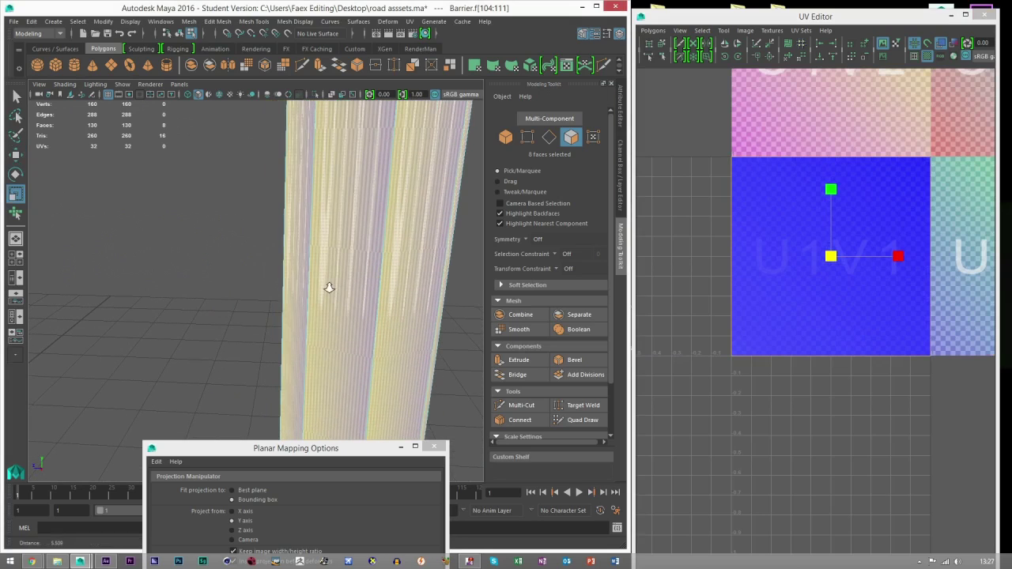
drag(901, 258, 833, 256)
scroll(309, 242, down, 4)
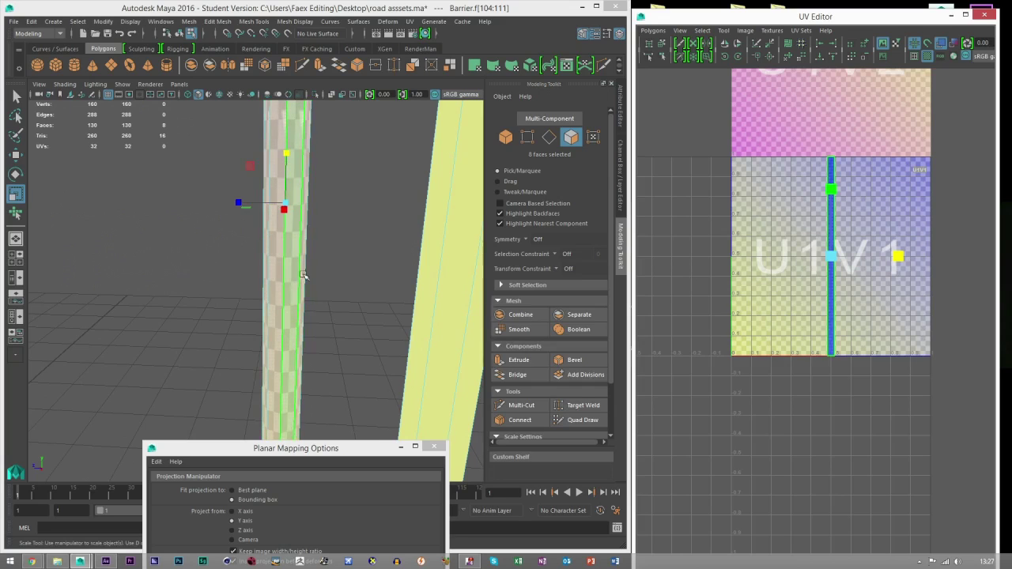
scroll(828, 261, down, 2)
drag(824, 272, 976, 278)
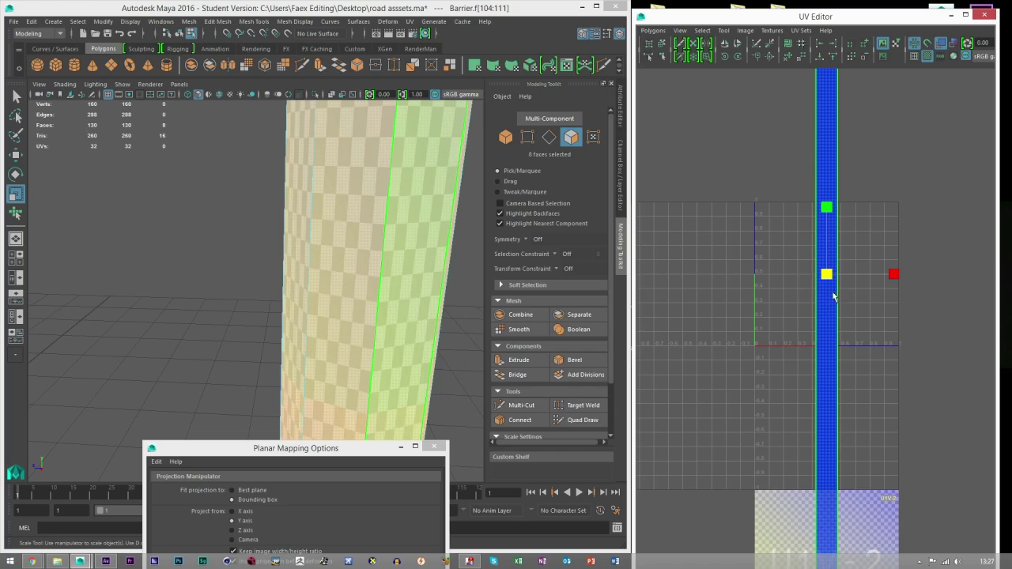
drag(893, 276, 858, 287)
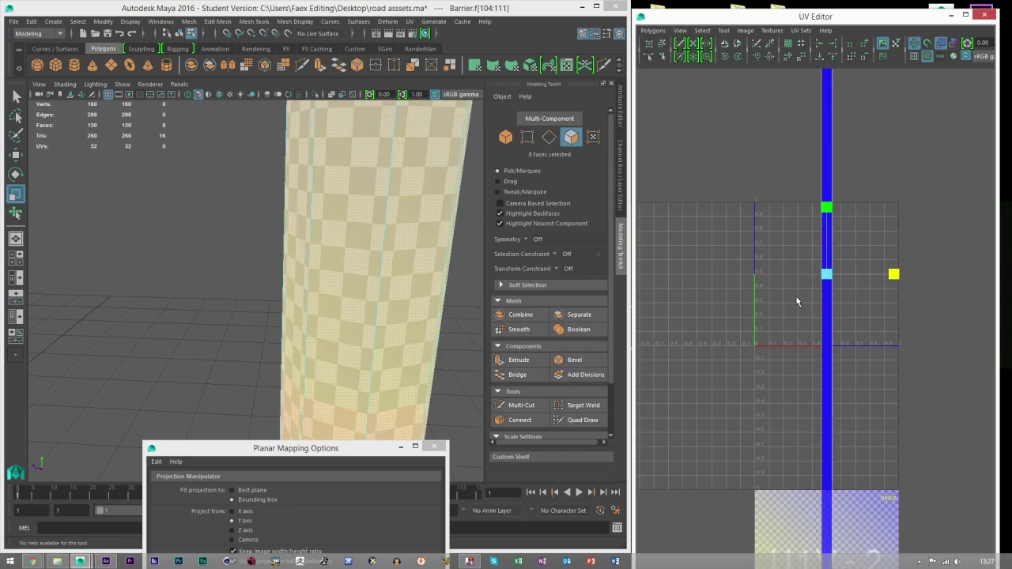
Step: Select the bar's lengthwise edges except one seam and join their UVs with Move and Sew
click(549, 137)
scroll(304, 214, down, 8)
alt+middle_drag(230, 338, 266, 298)
drag(198, 278, 199, 315)
double_click(243, 308)
click(778, 59)
Step: Scale the vertical bar's sewn UV shell down to fit inside the U1V1 tile
right_drag(736, 213, 689, 198)
click(866, 252)
drag(854, 274, 798, 284)
key(w)
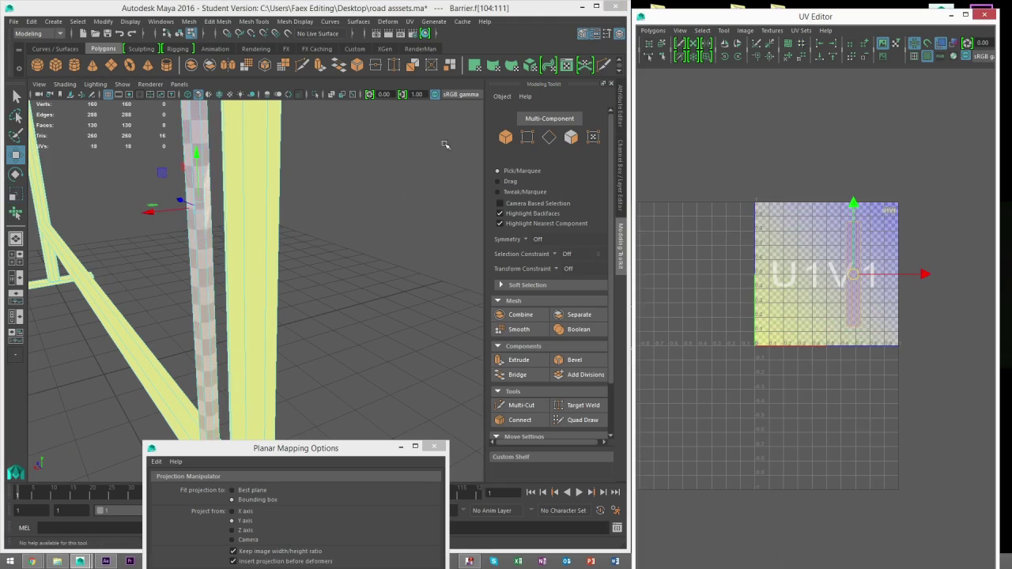
Step: Select the faces of the barrier's lower horizontal rail and unitize their UVs
click(500, 146)
key(f)
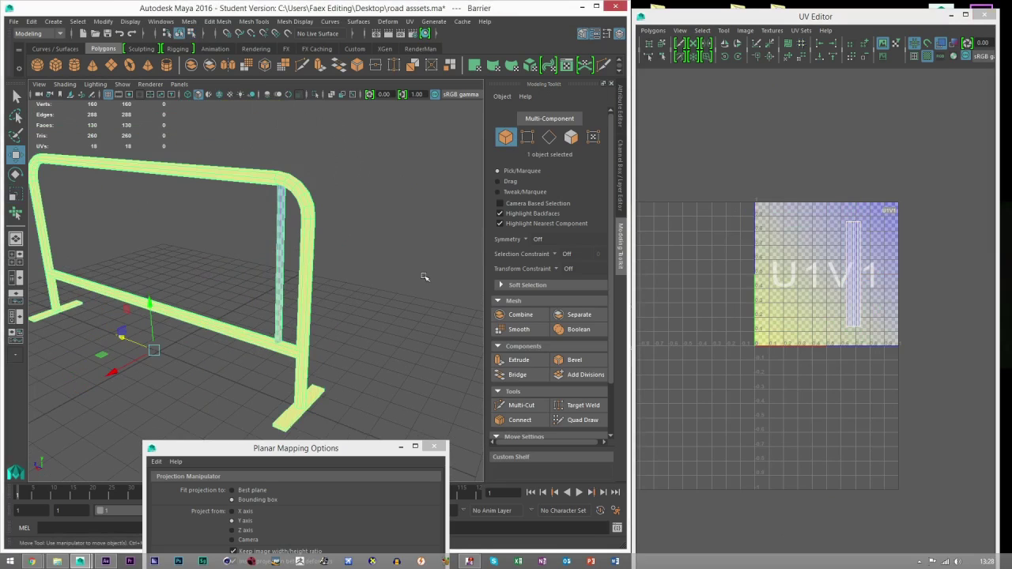
click(316, 317)
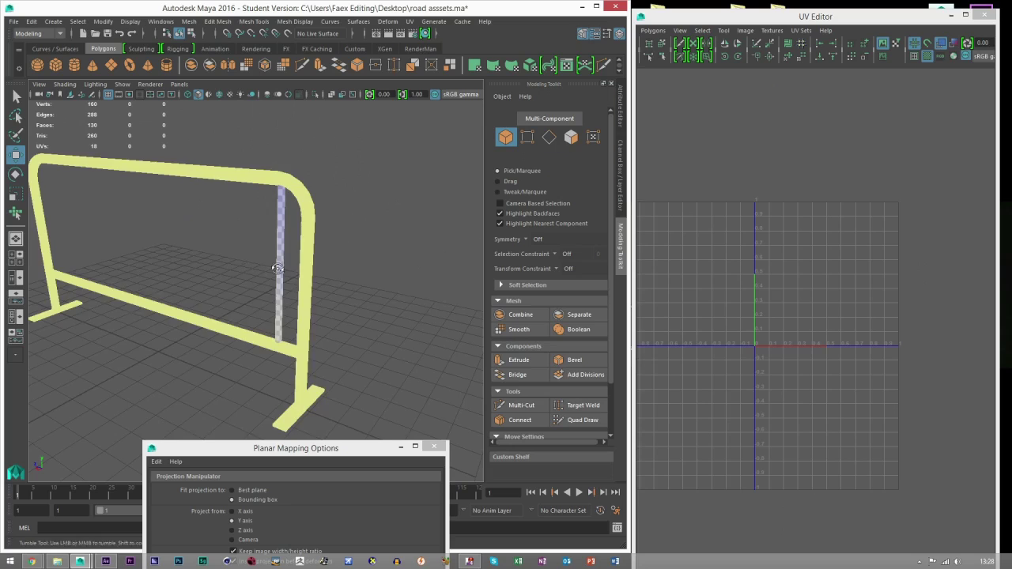
scroll(192, 251, down, 5)
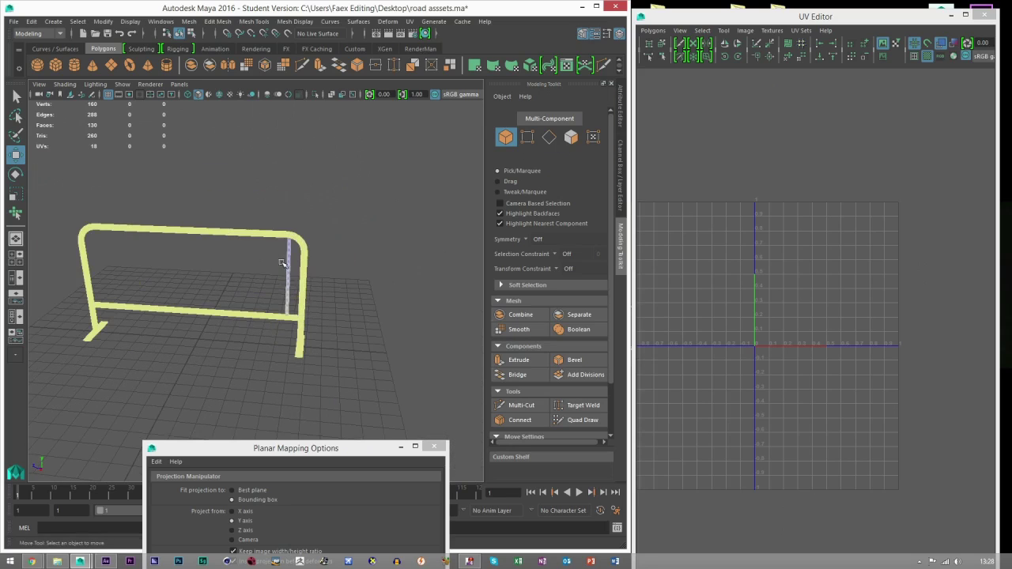
scroll(331, 257, up, 3)
click(327, 251)
click(571, 139)
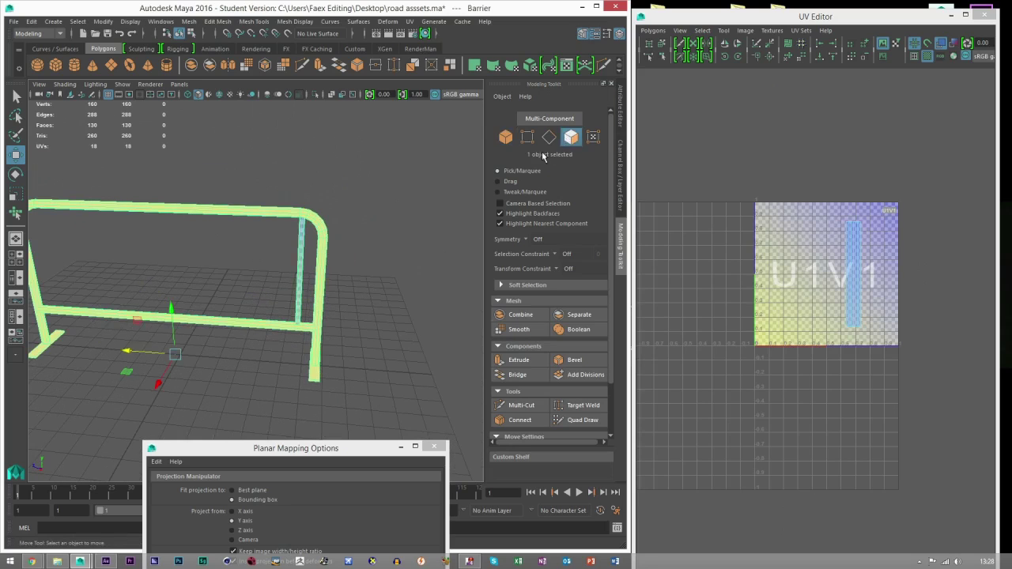
alt+drag(314, 232, 330, 229)
key(f)
drag(219, 264, 225, 378)
click(410, 21)
click(447, 250)
Step: Scale the lower rail's UVs into a long, narrow strip so its checker pattern looks square
scroll(297, 316, up, 3)
scroll(297, 315, up, 5)
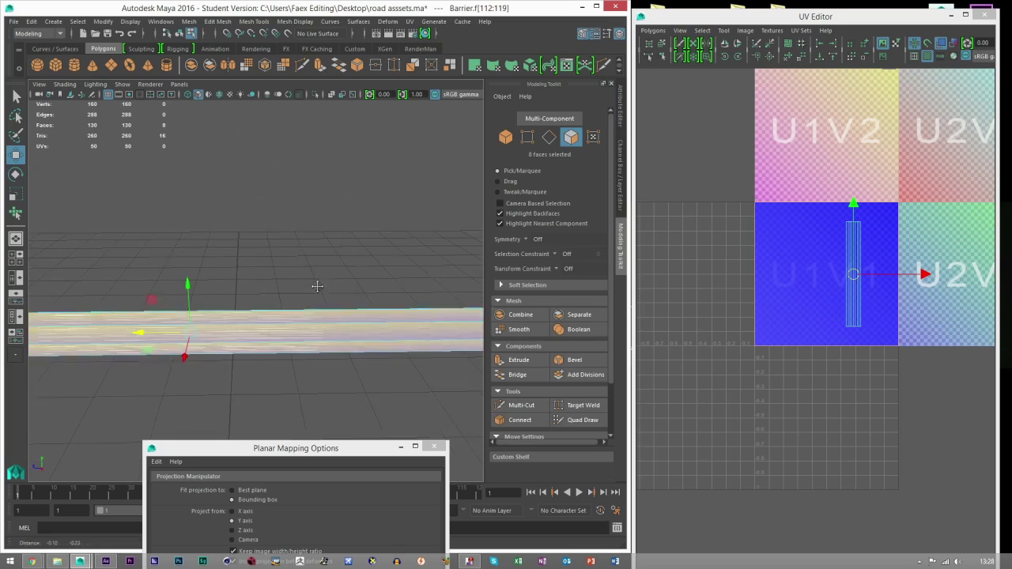
key(r)
drag(892, 271, 810, 313)
drag(901, 279, 836, 292)
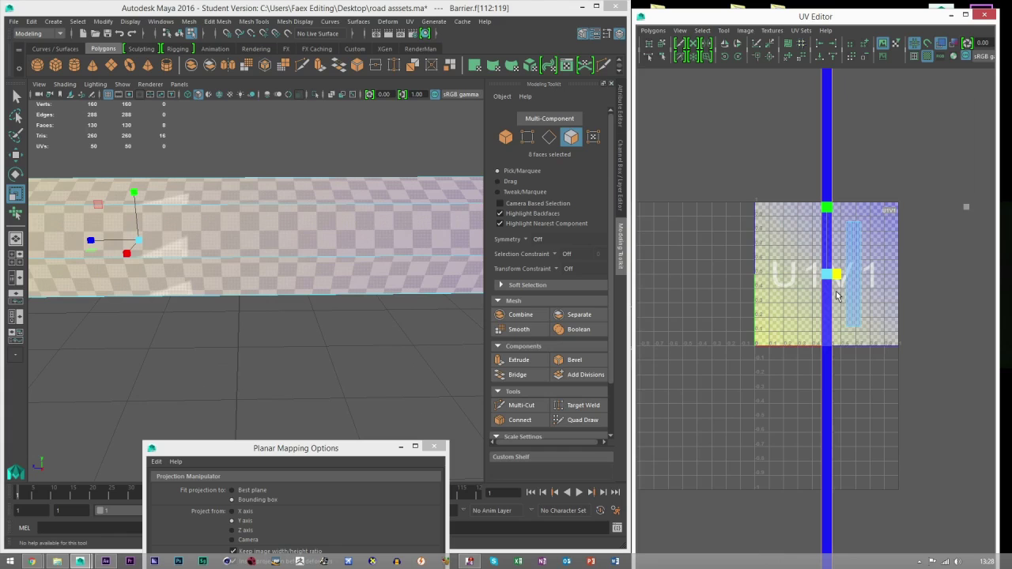
Step: Select the lower rail's lengthwise edges except one seam and join their UVs with Move and Sew
right_drag(774, 207, 774, 175)
drag(757, 151, 896, 169)
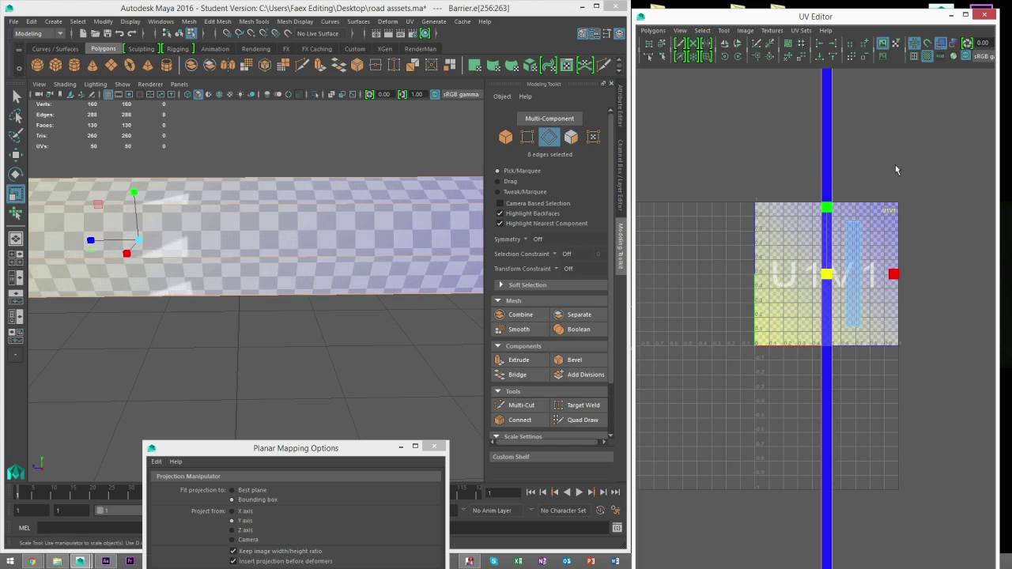
alt+drag(283, 259, 380, 197)
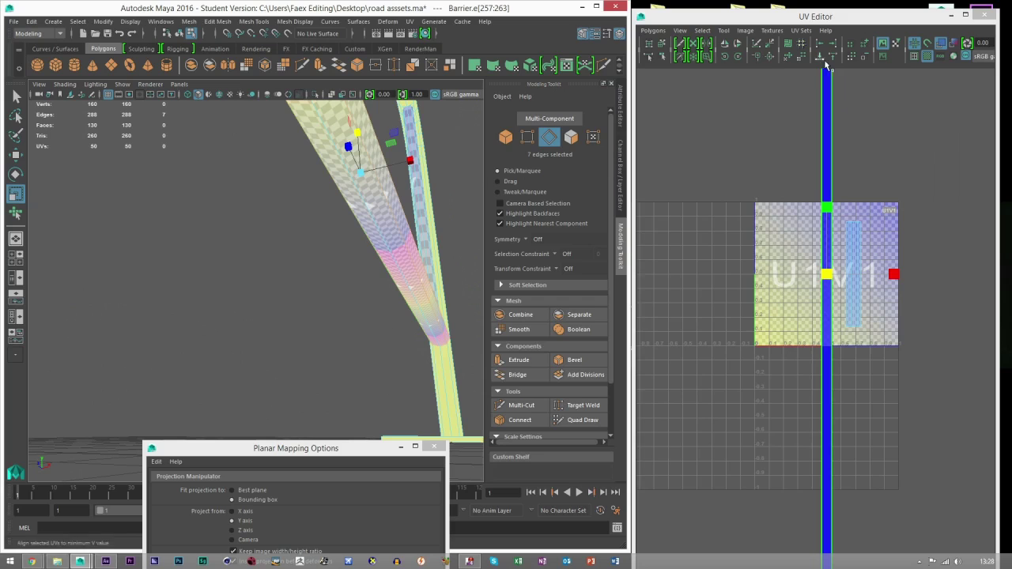
click(769, 58)
Step: Scale the lower rail's sewn UV shell down to fit inside the U1V1 tile
right_drag(744, 217, 691, 202)
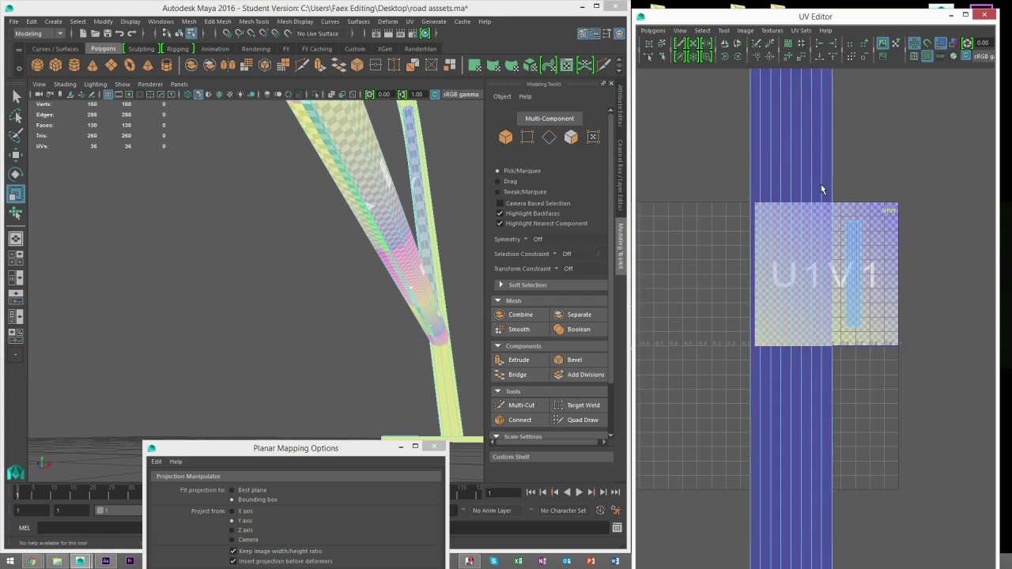
click(821, 185)
drag(800, 278, 734, 295)
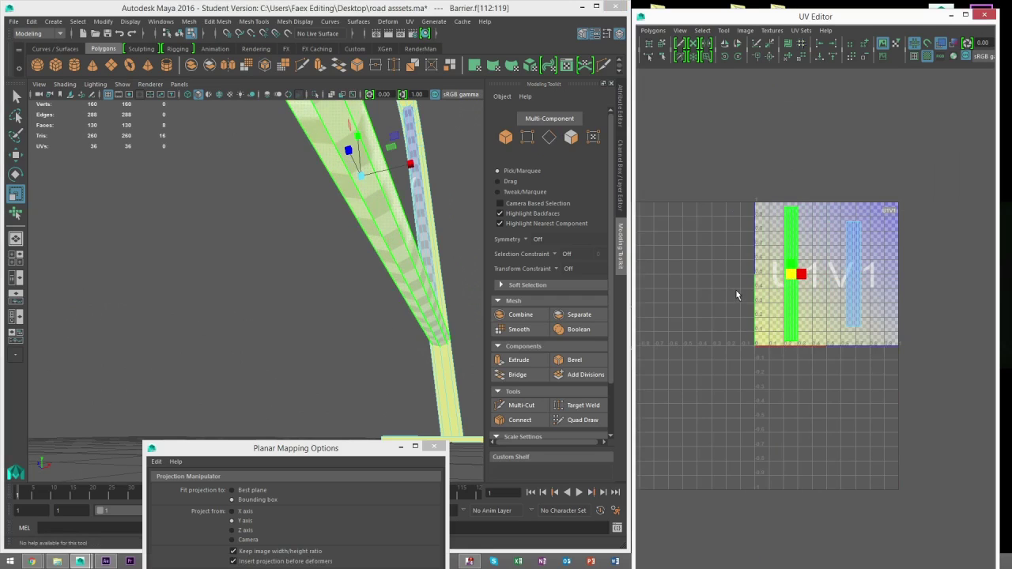
key(w)
Step: Delete all faces of the foot plate under the post at the end opposite the remaining vertical bar
click(503, 139)
alt+drag(348, 245, 215, 295)
scroll(343, 274, down, 3)
alt+middle_drag(343, 274, 309, 285)
scroll(309, 284, down, 3)
alt+drag(330, 294, 200, 256)
alt+middle_drag(200, 256, 350, 298)
alt+drag(298, 286, 206, 272)
click(407, 299)
click(401, 299)
alt+middle_drag(206, 270, 501, 281)
click(566, 140)
drag(200, 274, 221, 280)
key(Delete)
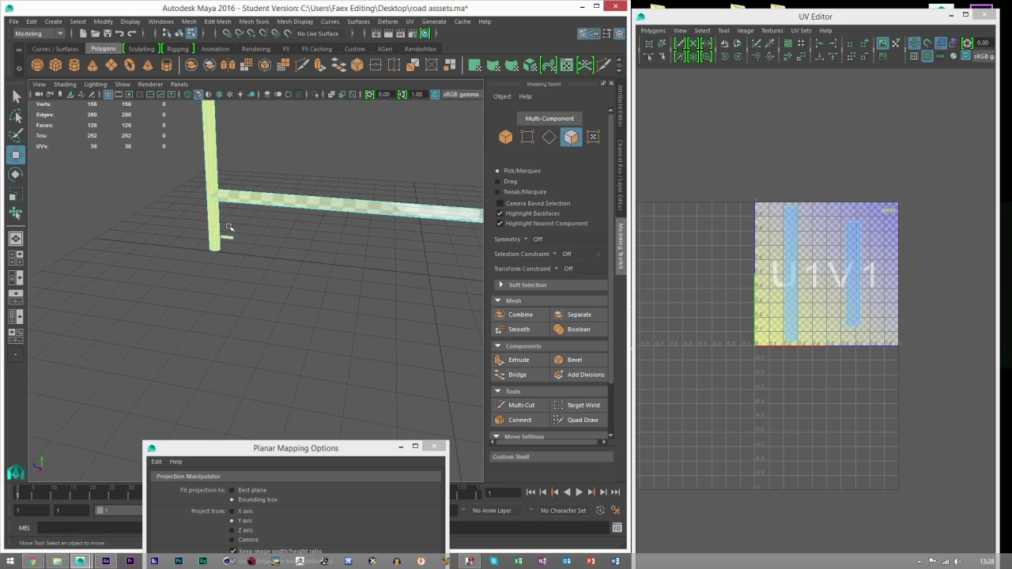
drag(228, 228, 242, 248)
key(Delete)
Step: Apply a Y-axis planar UV projection, fitted to the bounding box, to the top face of the remaining foot plate
scroll(361, 257, down, 4)
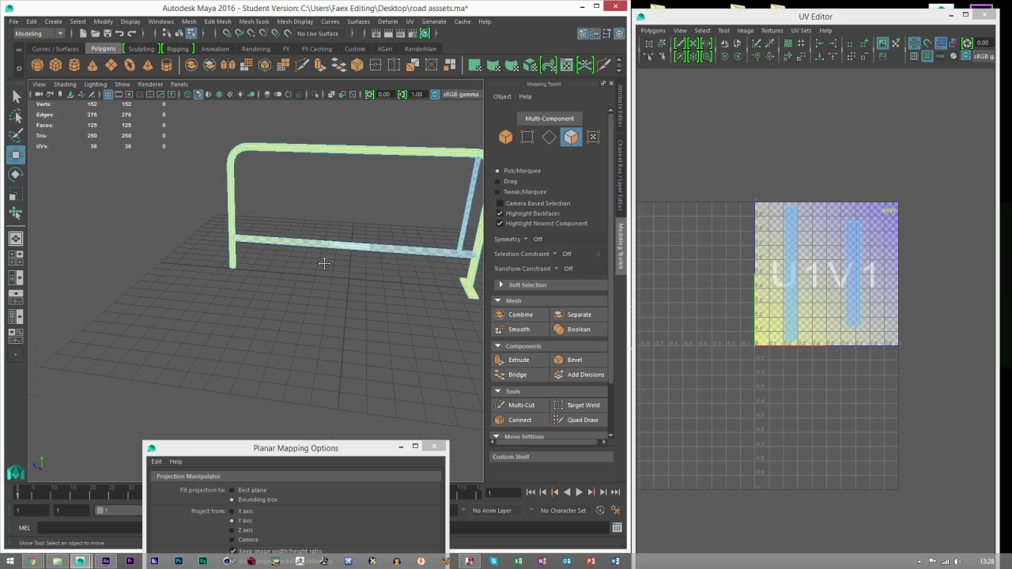
alt+middle_drag(323, 262, 205, 295)
click(508, 144)
alt+middle_drag(277, 263, 203, 178)
scroll(270, 262, up, 4)
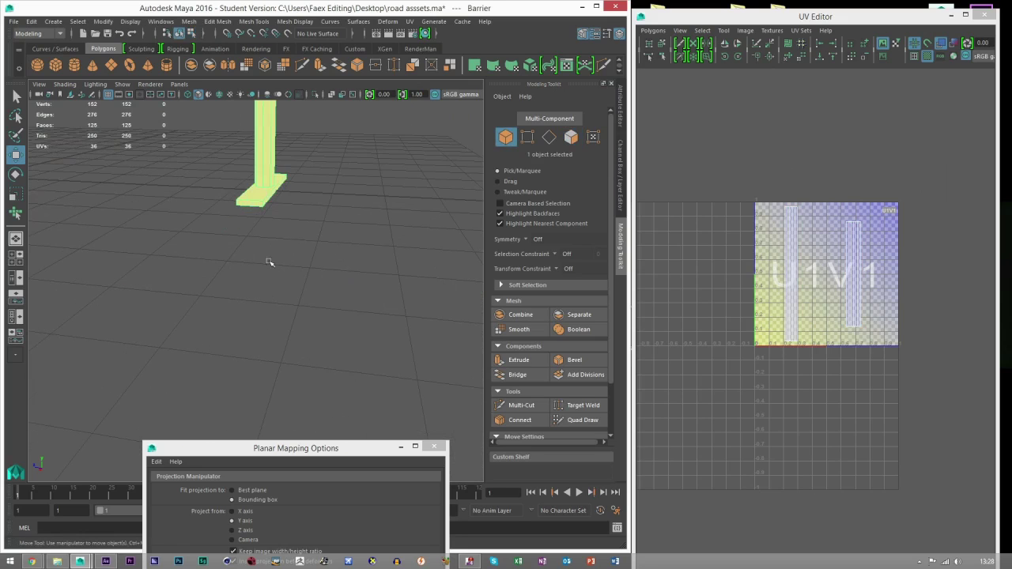
click(570, 139)
scroll(282, 247, up, 2)
alt+drag(283, 247, 283, 252)
click(259, 198)
scroll(282, 246, up, 3)
drag(308, 448, 388, 332)
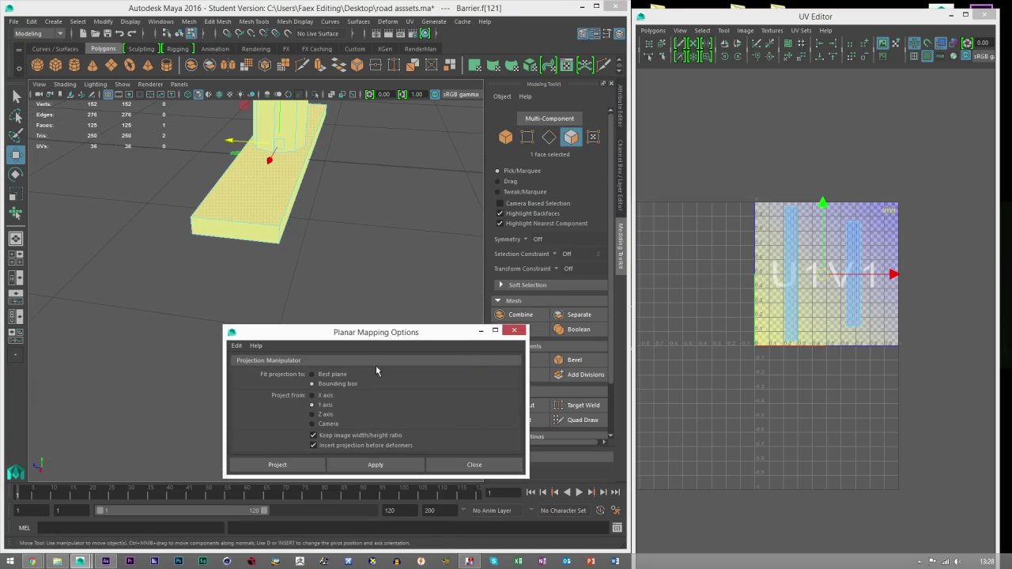
click(375, 464)
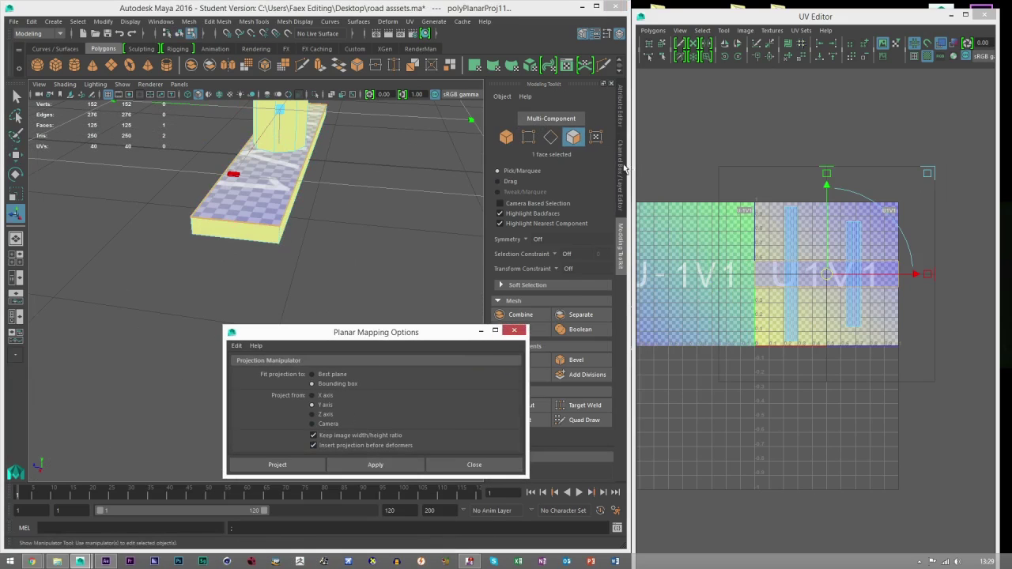
Step: Set the planar projection's width and height to 5
click(621, 167)
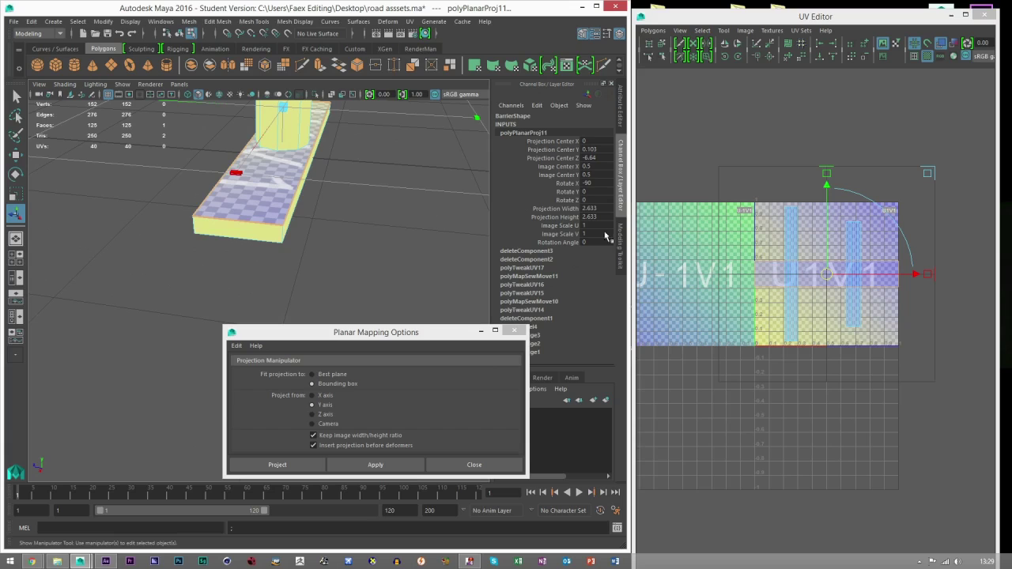
drag(592, 210, 593, 215)
text(5)
key(Return)
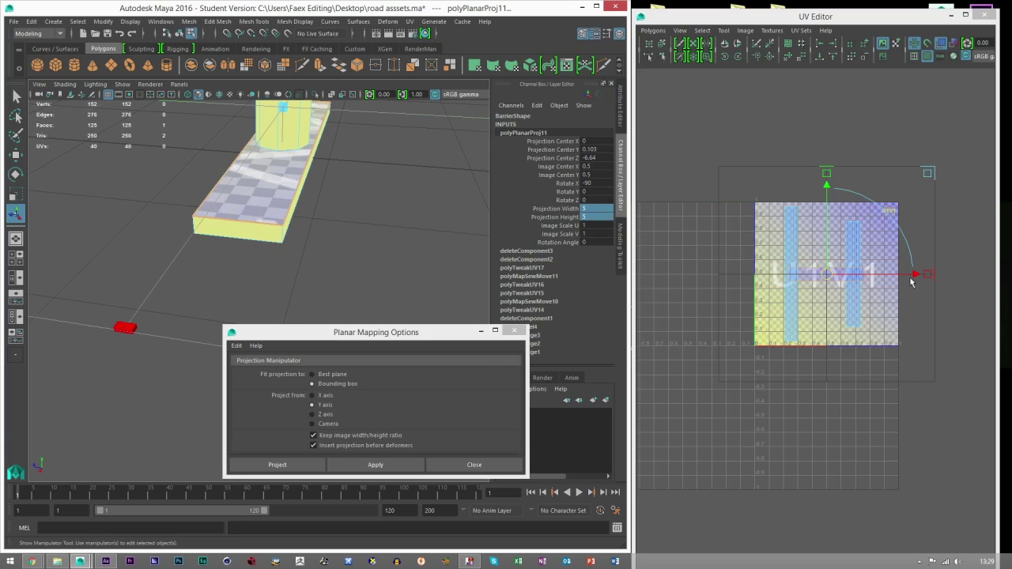
Step: Set the planar projection's width and height to 10 and nudge the foot plate's top-face UV shell between the two bar shells
text(10)
key(Return)
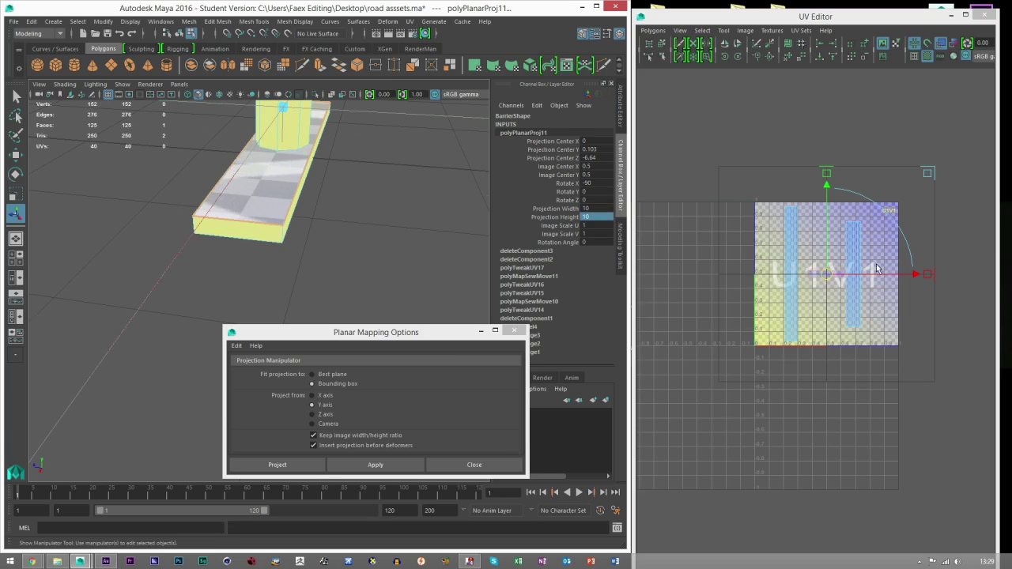
key(w)
scroll(876, 269, up, 6)
drag(782, 244, 780, 240)
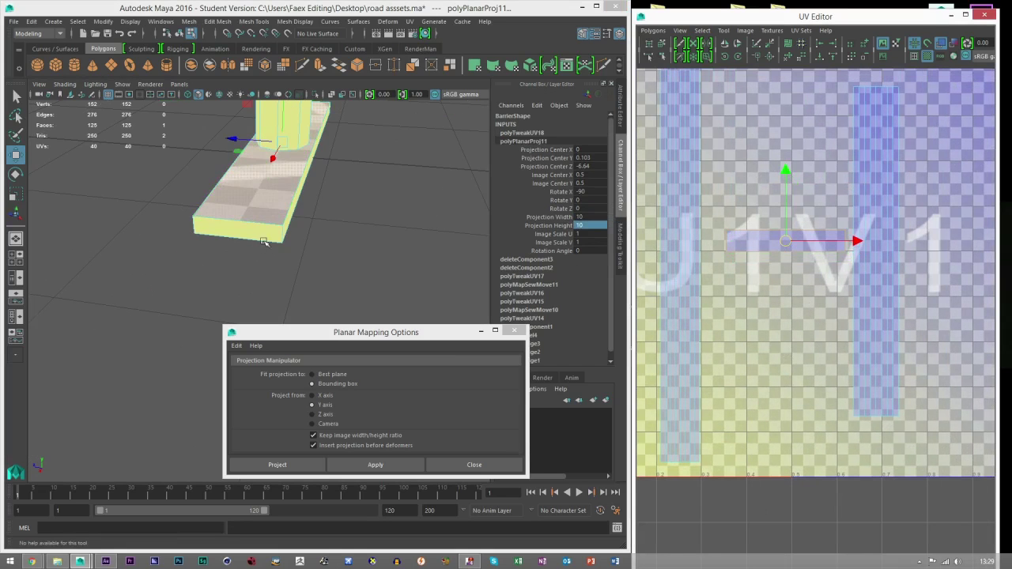
Step: Apply an X-axis planar projection, fitted to the bounding box, to both short end faces of the foot plate
click(260, 238)
alt+drag(442, 152, 234, 149)
alt+middle_drag(237, 153, 321, 210)
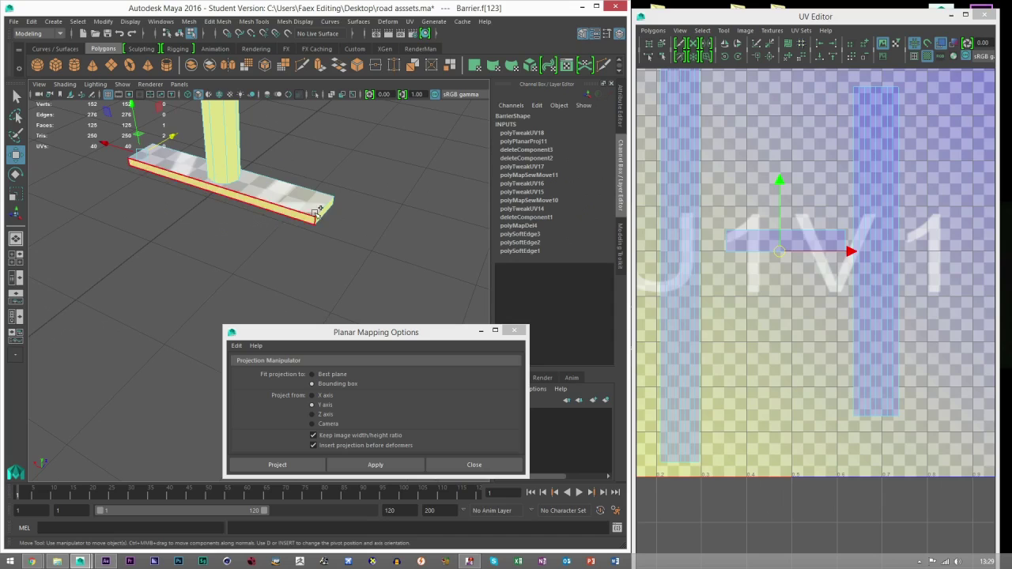
shift+click(319, 215)
click(317, 415)
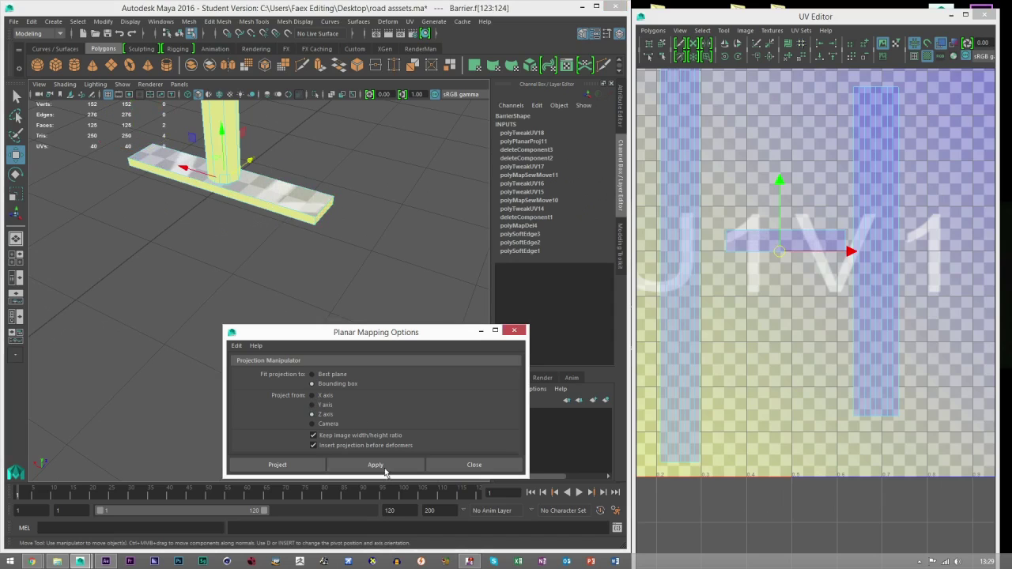
click(381, 469)
click(318, 396)
click(353, 464)
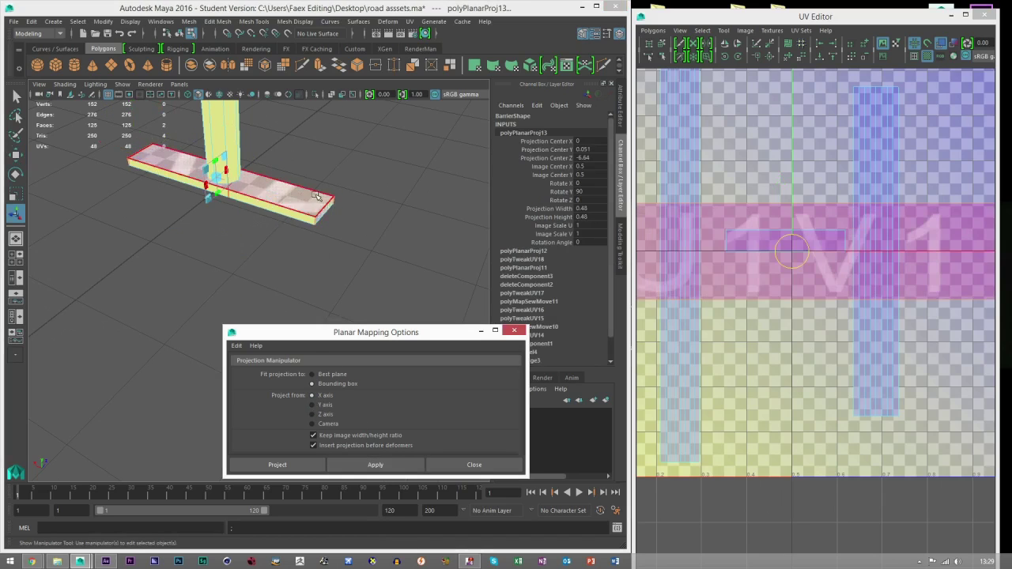
Step: Set the end faces' projection width and height to 10 and move their UVs just below the top-face shell
drag(593, 210, 586, 220)
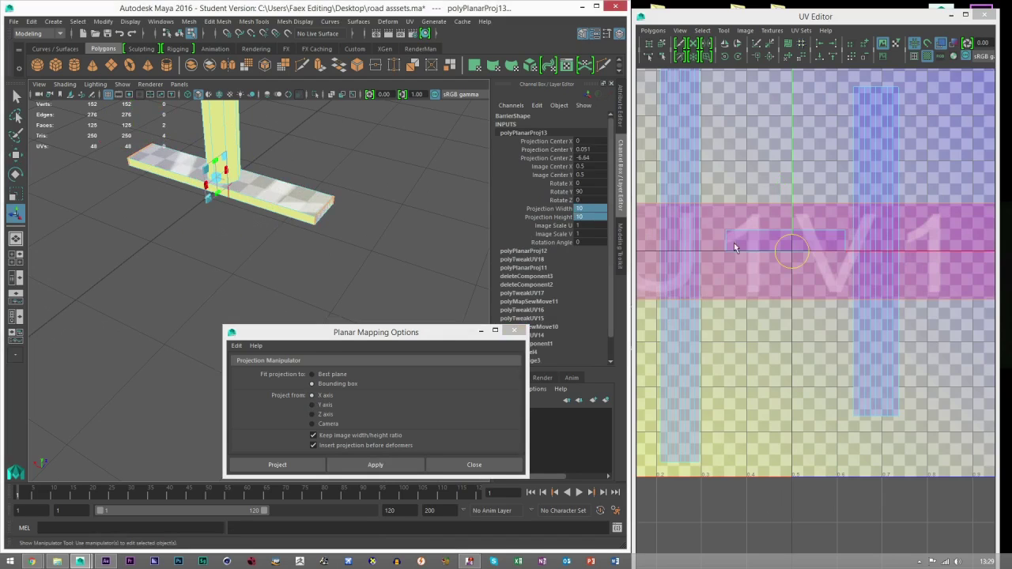
click(775, 256)
key(w)
drag(792, 252, 788, 273)
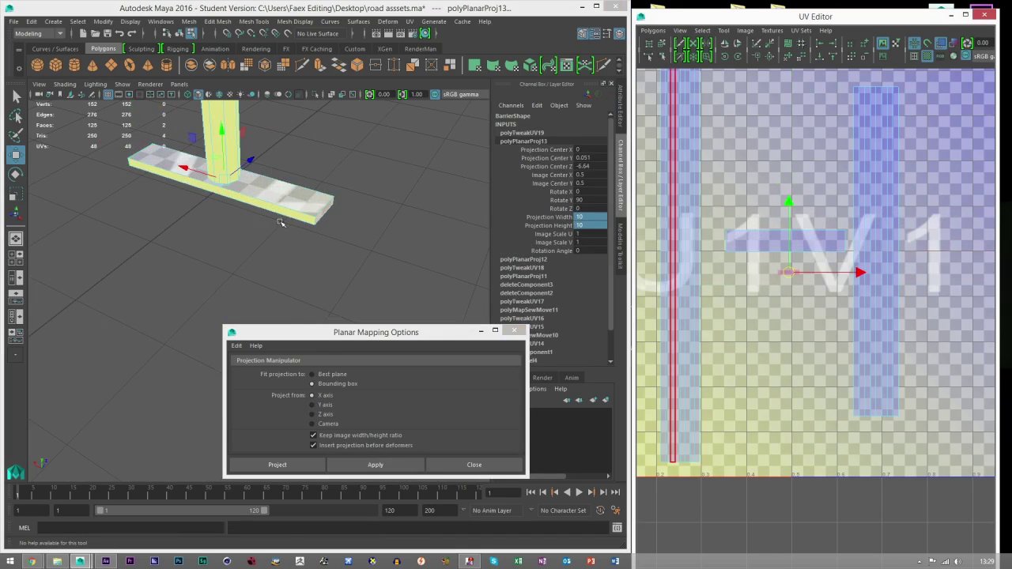
Step: Apply a Z-axis planar projection, fitted to the bounding box, to the two long side faces of the foot plate
click(280, 214)
click(281, 212)
alt+drag(281, 213, 209, 185)
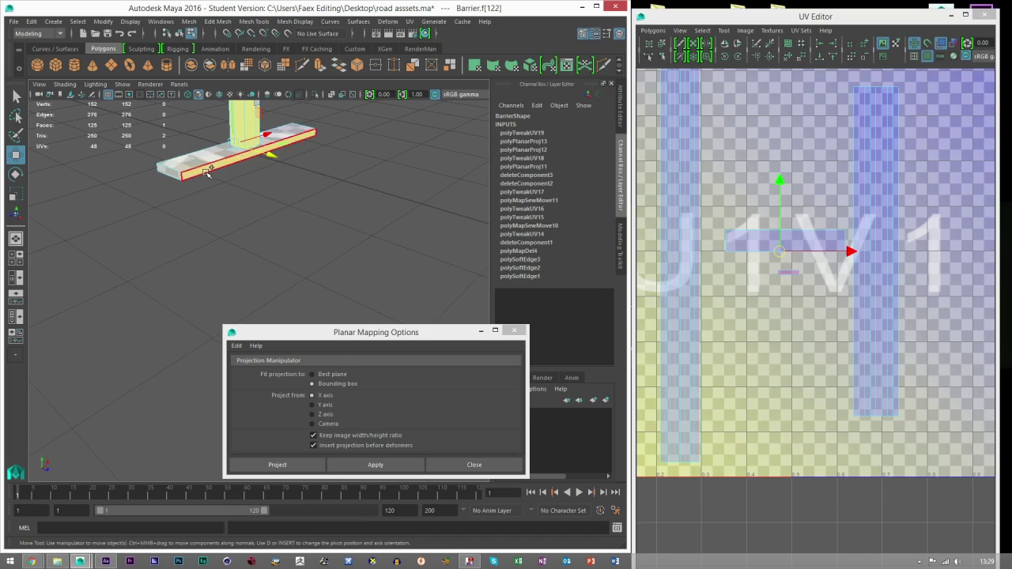
click(313, 414)
click(376, 465)
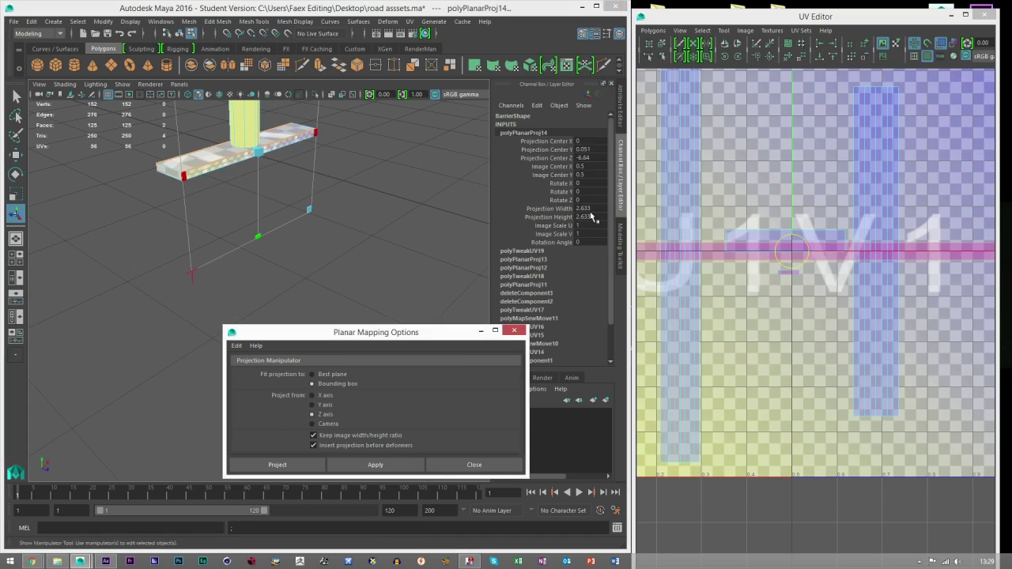
Step: Set the side faces' projection width and height to 10 and move their UVs below the top-face shell
click(592, 216)
text(10)
key(Return)
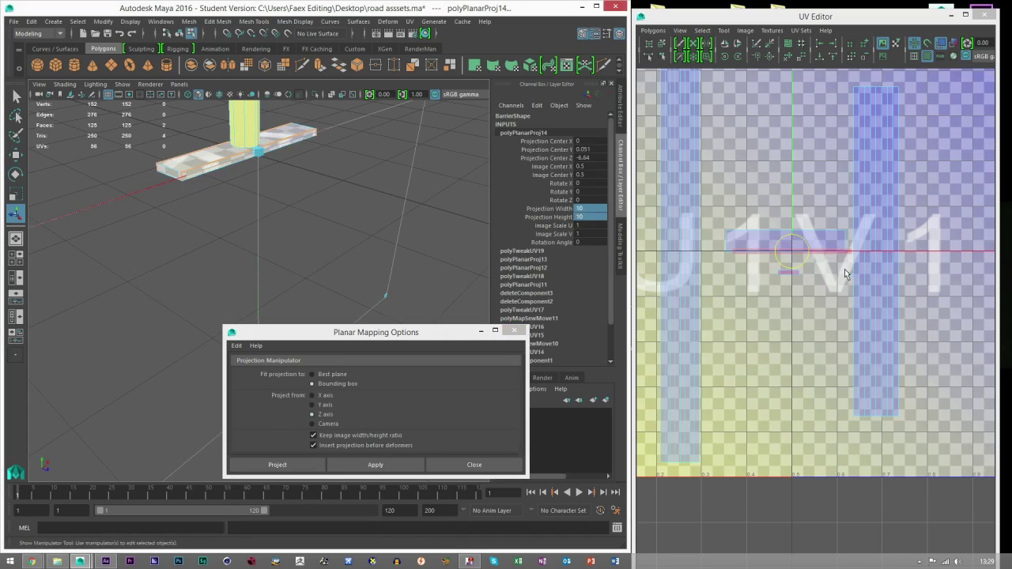
scroll(816, 248, up, 2)
drag(778, 219, 769, 274)
Step: Separate the overlapping UV shells of the foot plate's opposite side faces and opposite end faces
right_drag(713, 242, 672, 227)
click(759, 281)
click(758, 271)
drag(772, 271, 773, 298)
click(773, 252)
click(778, 251)
drag(777, 249, 740, 240)
Step: Flip the reversed side-face and end-face UV shells of the foot plate
click(778, 246)
click(777, 238)
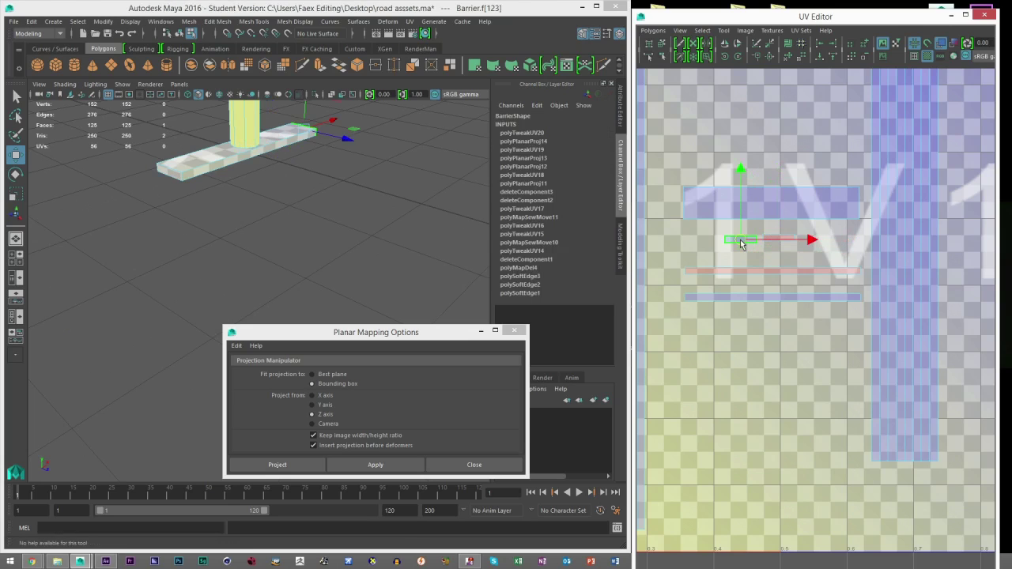
shift+drag(783, 270, 783, 275)
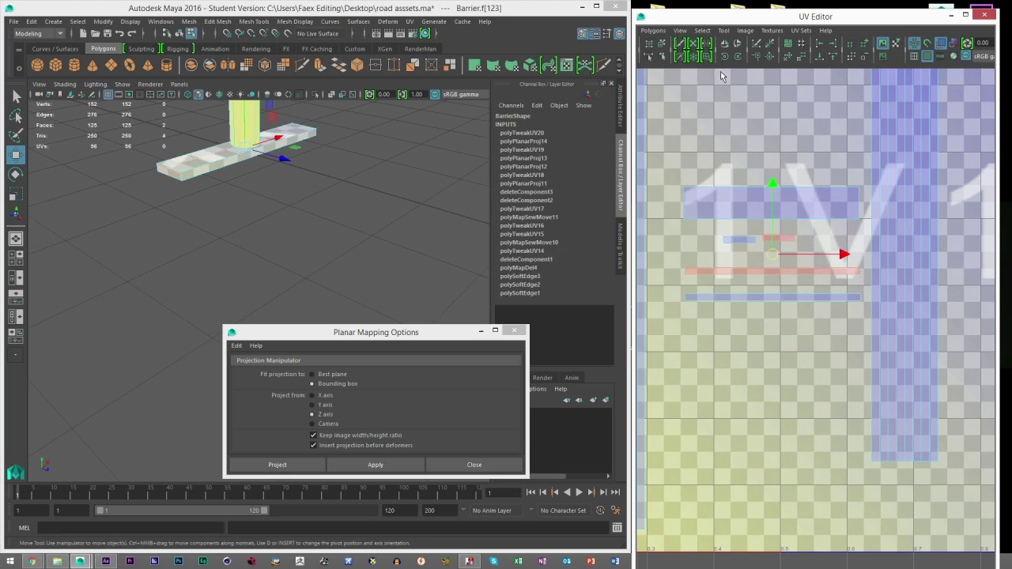
click(726, 44)
Step: Move and sew the side and end faces onto all four edges of the foot plate's top-face shell, and reposition the combined shell
right_drag(743, 145, 740, 117)
click(728, 187)
click(770, 57)
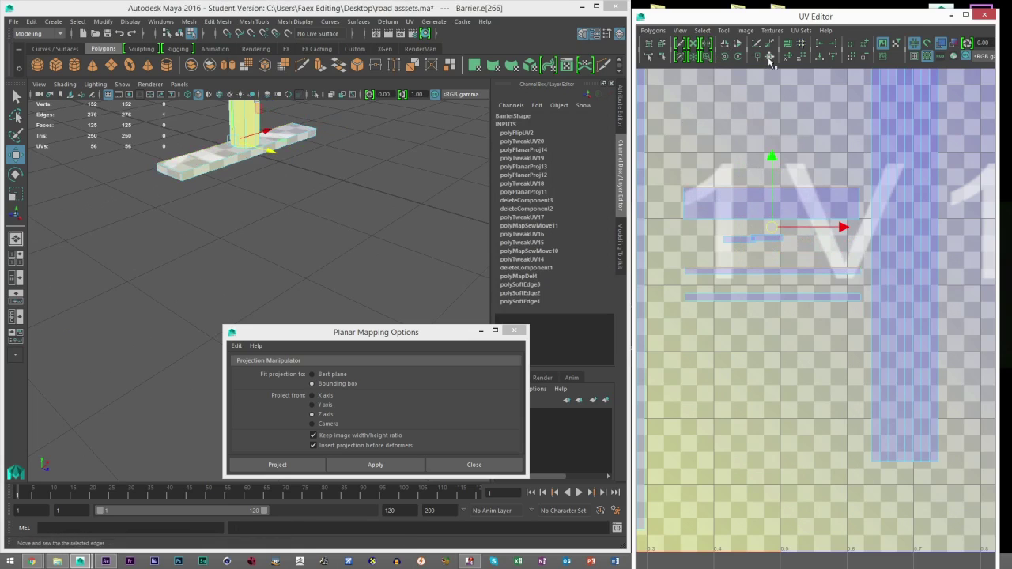
click(684, 202)
key(g)
click(722, 218)
key(g)
click(859, 204)
key(g)
right_drag(749, 217, 706, 208)
click(771, 209)
drag(773, 204, 756, 192)
Step: Select all faces along the straight section of the barrier's top rail and unitize their UVs
click(272, 194)
alt+drag(274, 198, 332, 242)
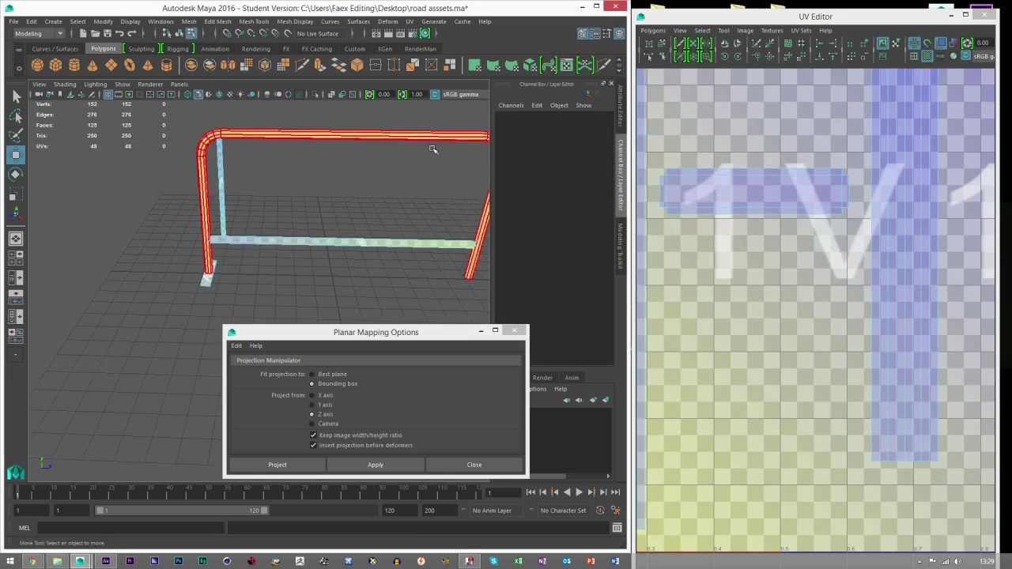
key(f)
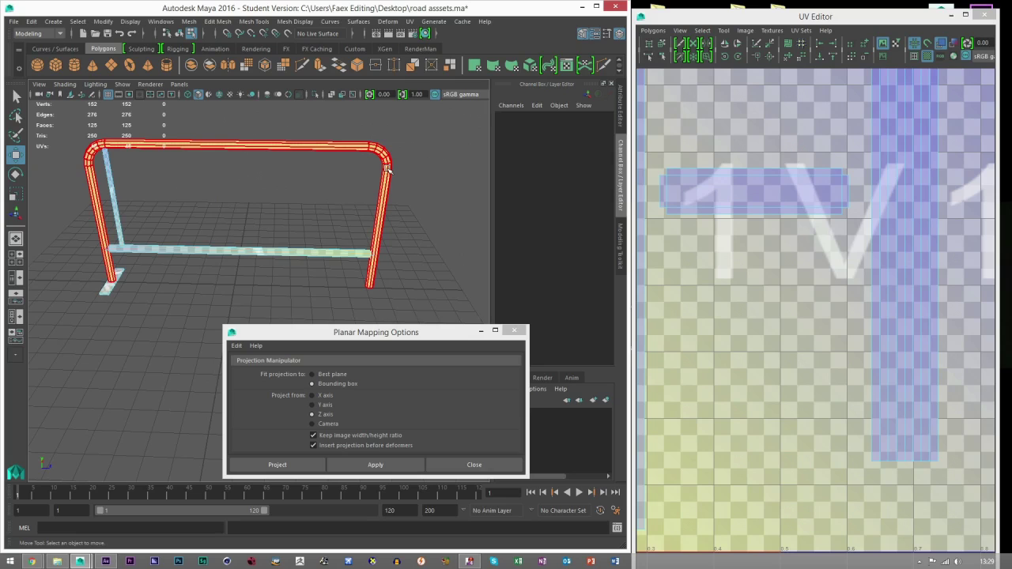
click(620, 244)
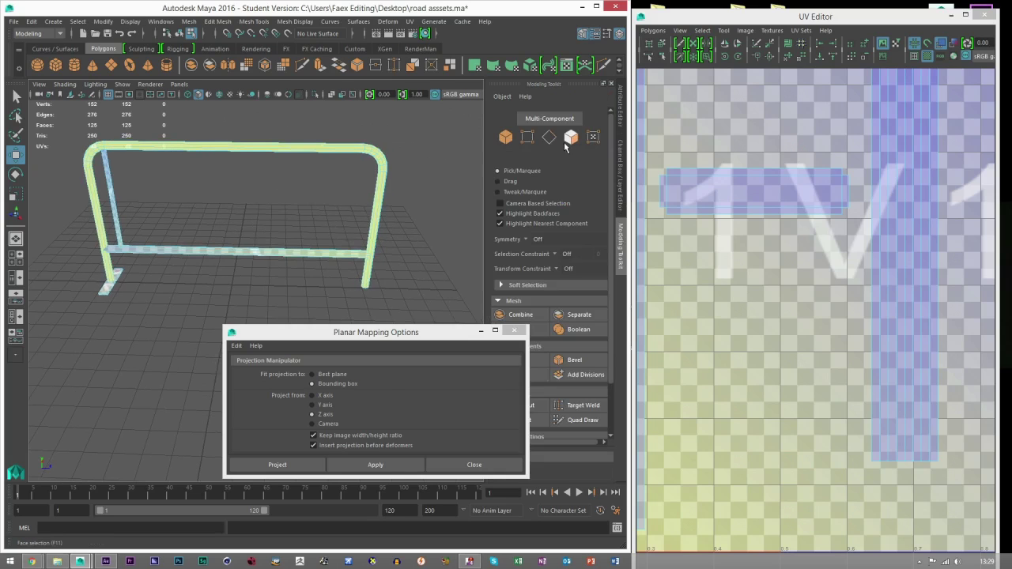
drag(270, 115, 307, 185)
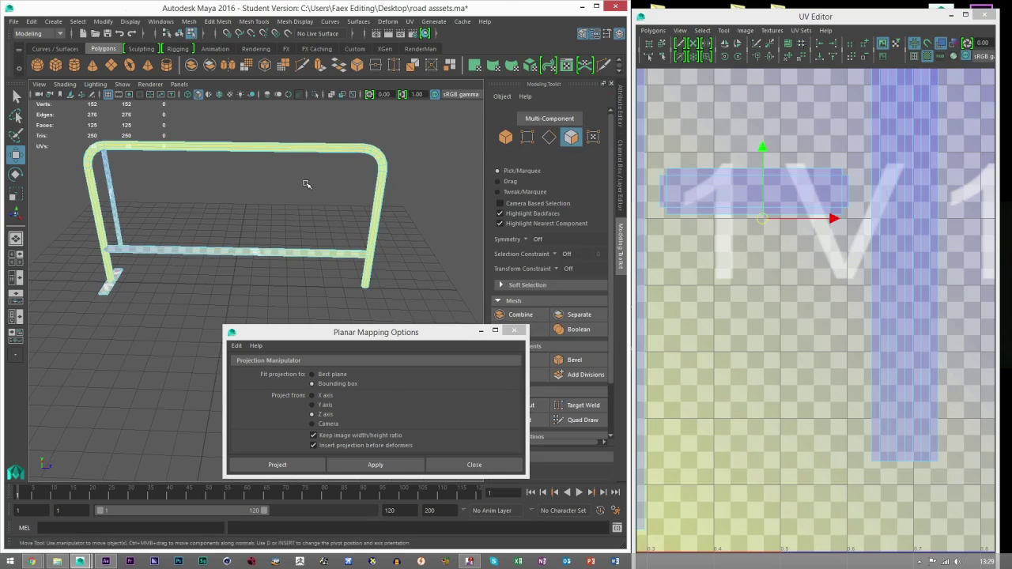
click(409, 21)
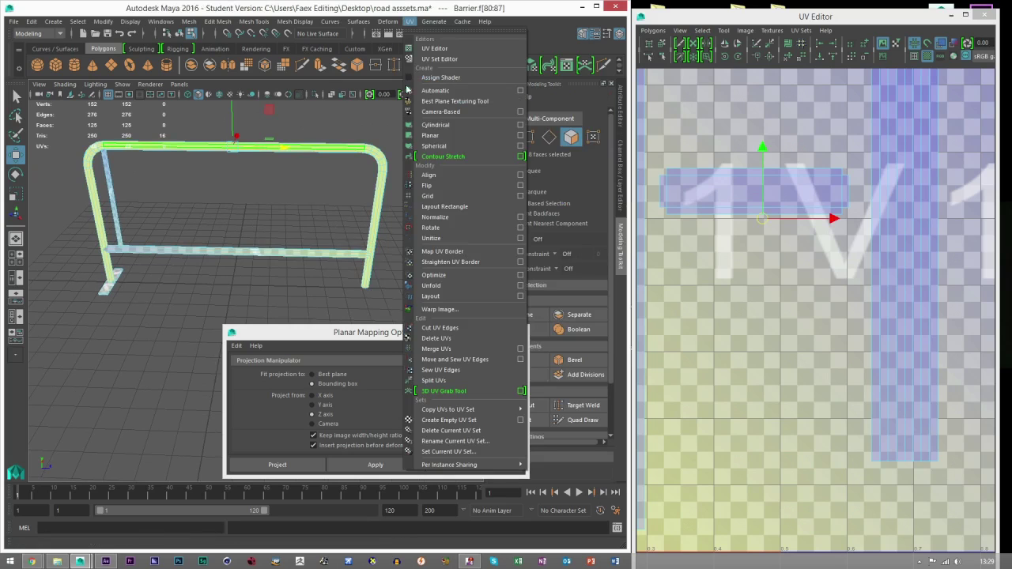
click(431, 240)
Step: Scale the top rail's unitized UVs narrower in U and much longer in V to even out the checker squares
alt+middle_drag(269, 160, 291, 260)
scroll(239, 208, up, 3)
scroll(292, 260, up, 3)
key(r)
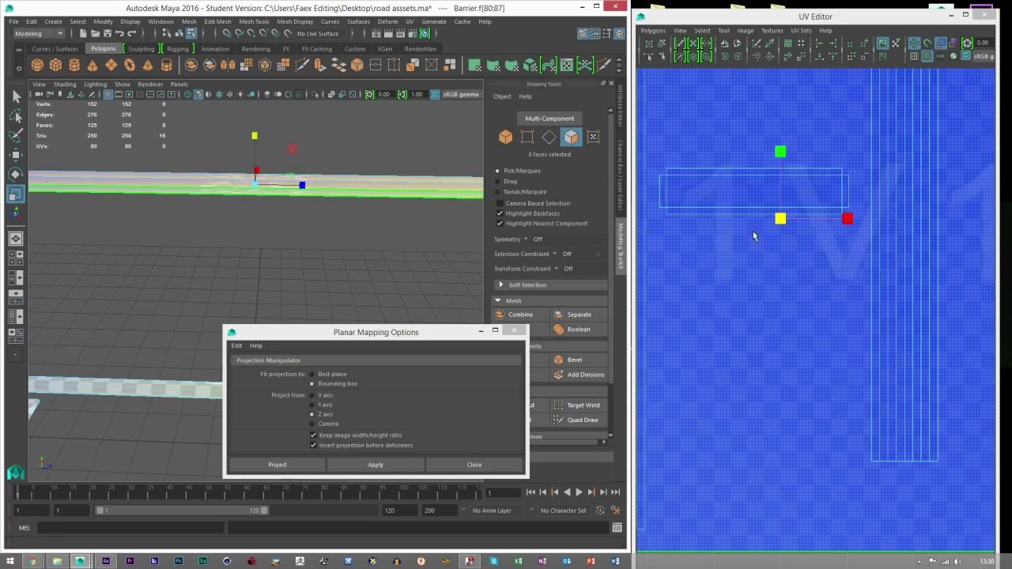
scroll(294, 167, up, 3)
scroll(345, 233, up, 4)
alt+middle_drag(294, 167, 348, 356)
drag(851, 219, 921, 235)
scroll(794, 245, down, 5)
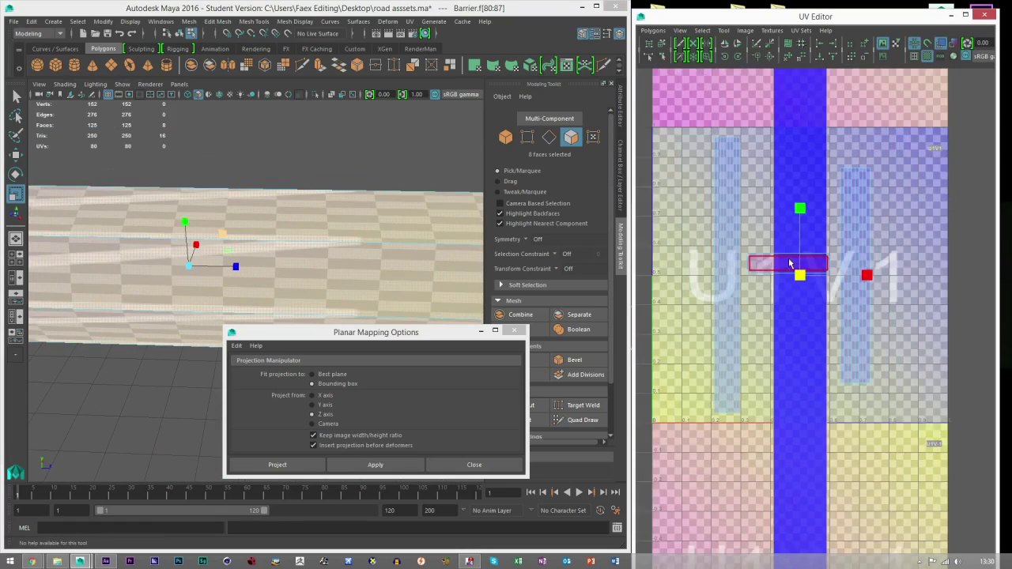
mouse_move(804, 284)
mouse_down()
mouse_move(883, 300)
mouse_move(816, 282)
mouse_up()
Step: Move and sew the top rail's lengthwise edges together, leaving one edge out as the seam
right_drag(840, 179, 843, 150)
drag(769, 141, 844, 145)
alt+drag(308, 185, 309, 269)
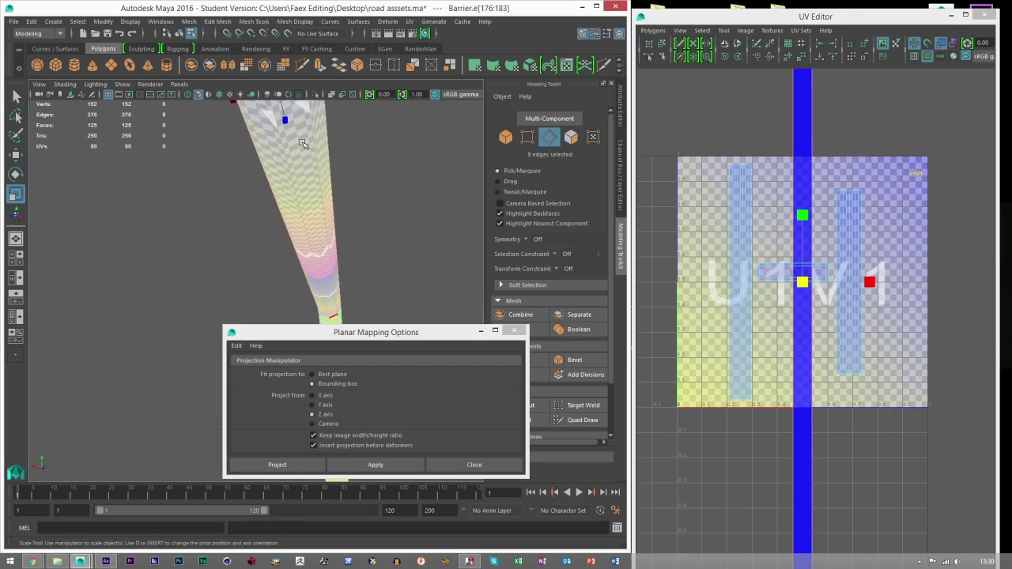
alt+drag(384, 180, 370, 208)
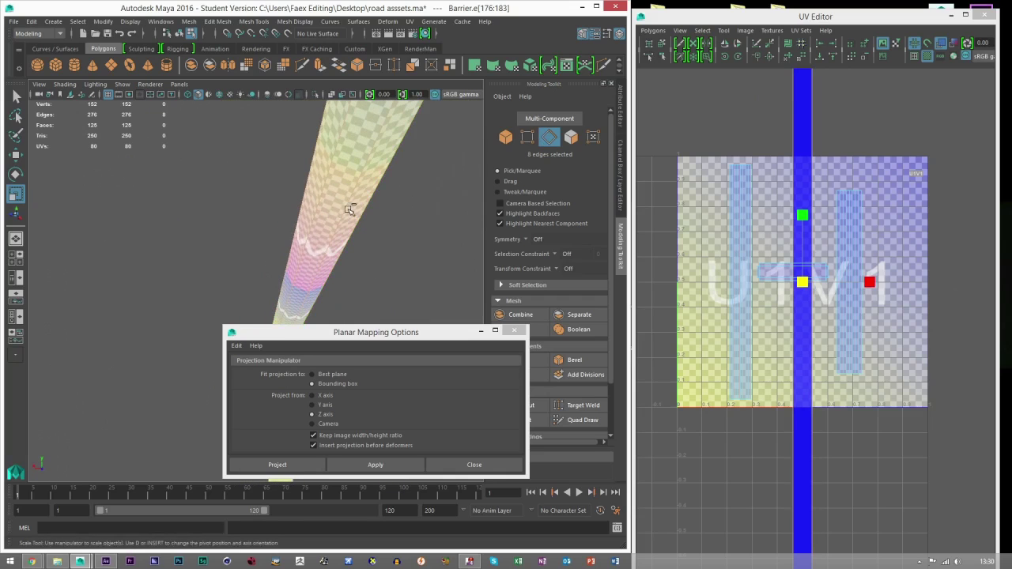
alt+drag(363, 247, 338, 260)
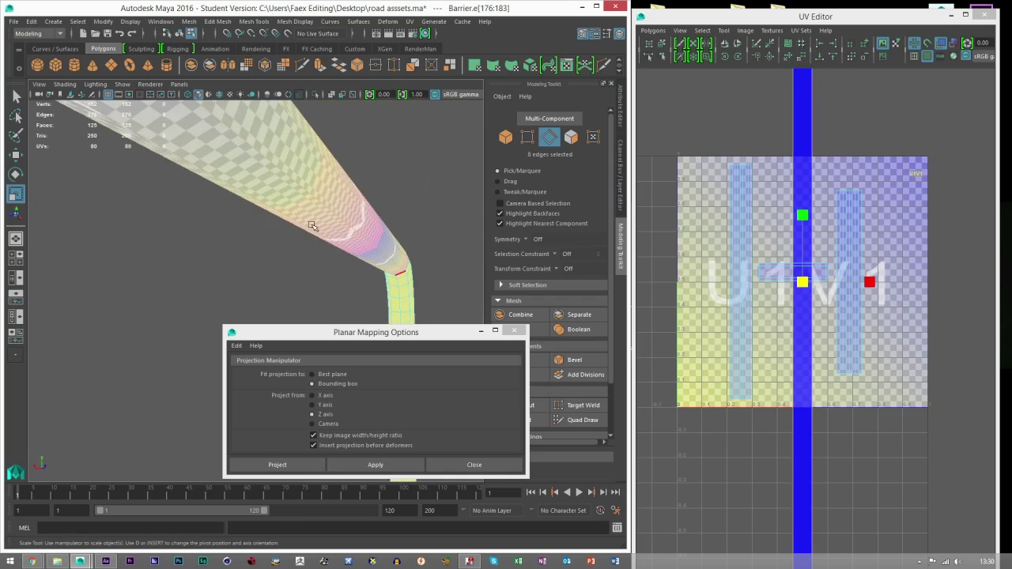
alt+drag(343, 191, 260, 224)
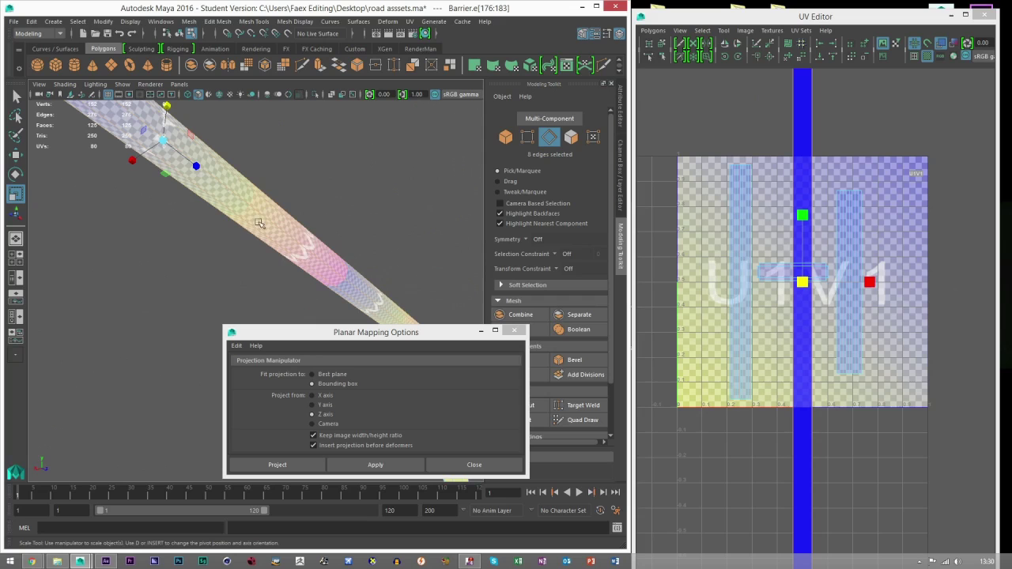
alt+drag(257, 188, 242, 250)
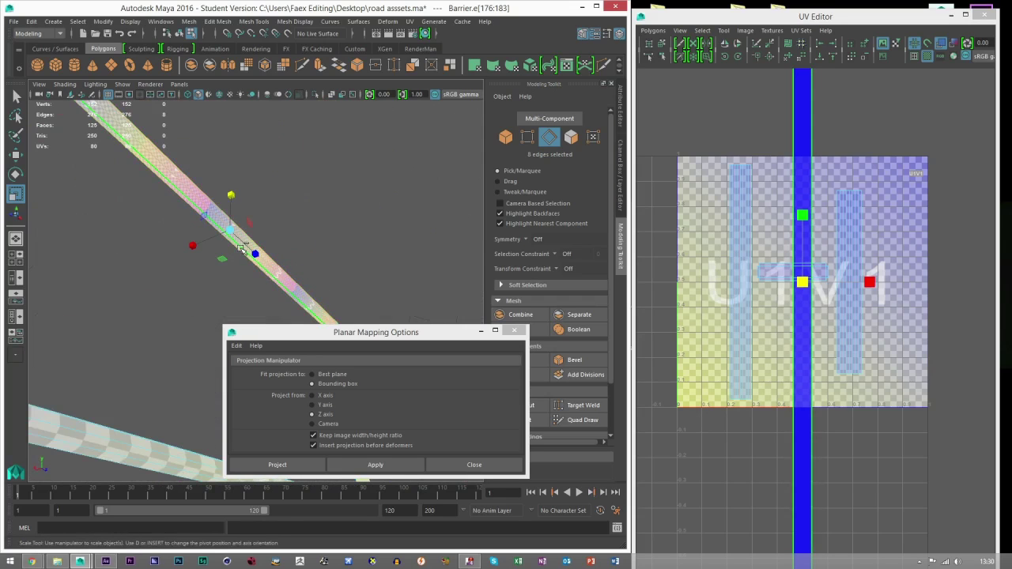
ctrl+click(242, 248)
click(767, 60)
Step: Scale the sewn top-rail shell down to fit the U1V1 tile and place it left of the lower rail's shell
right_drag(762, 176, 722, 162)
click(775, 151)
mouse_move(737, 282)
mouse_down()
mouse_move(683, 294)
mouse_move(738, 293)
mouse_move(712, 285)
mouse_move(737, 284)
mouse_up()
key(w)
click(506, 137)
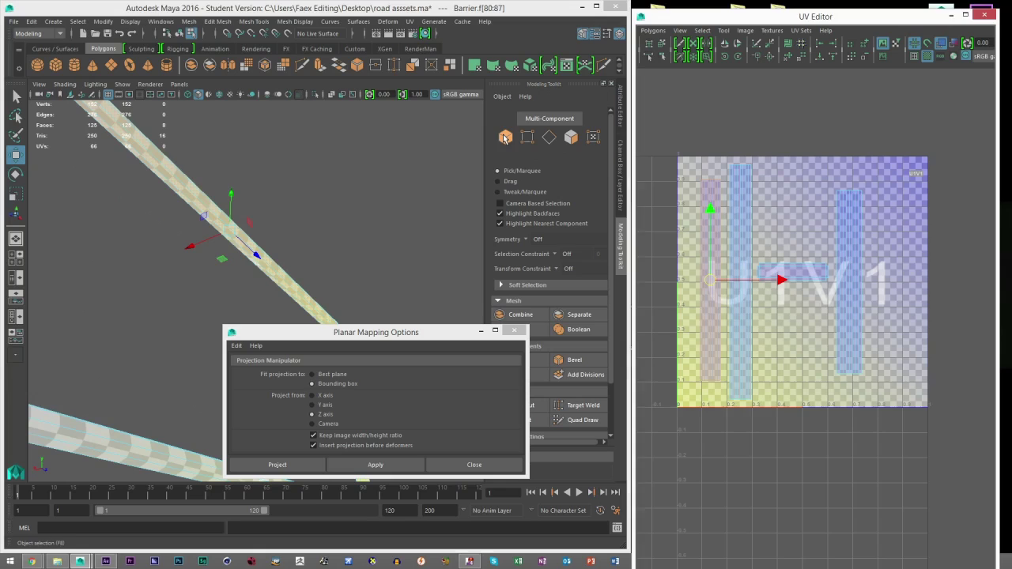
Step: Move the Planar Mapping Options window clear of the barrier and select the whole barrier object
click(335, 129)
alt+drag(424, 194, 314, 240)
scroll(314, 240, down, 3)
alt+middle_drag(315, 240, 336, 196)
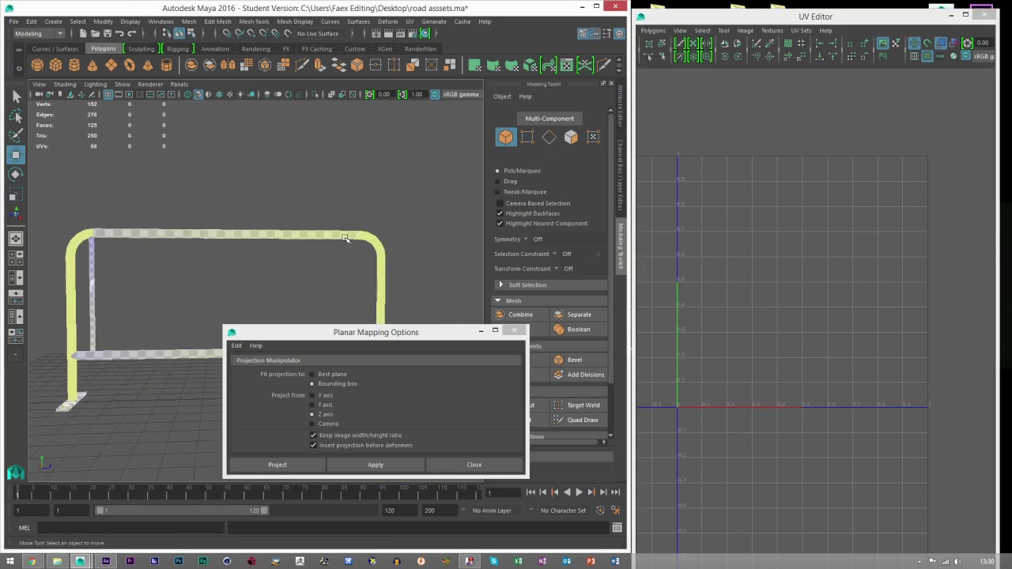
drag(439, 337, 397, 472)
click(381, 306)
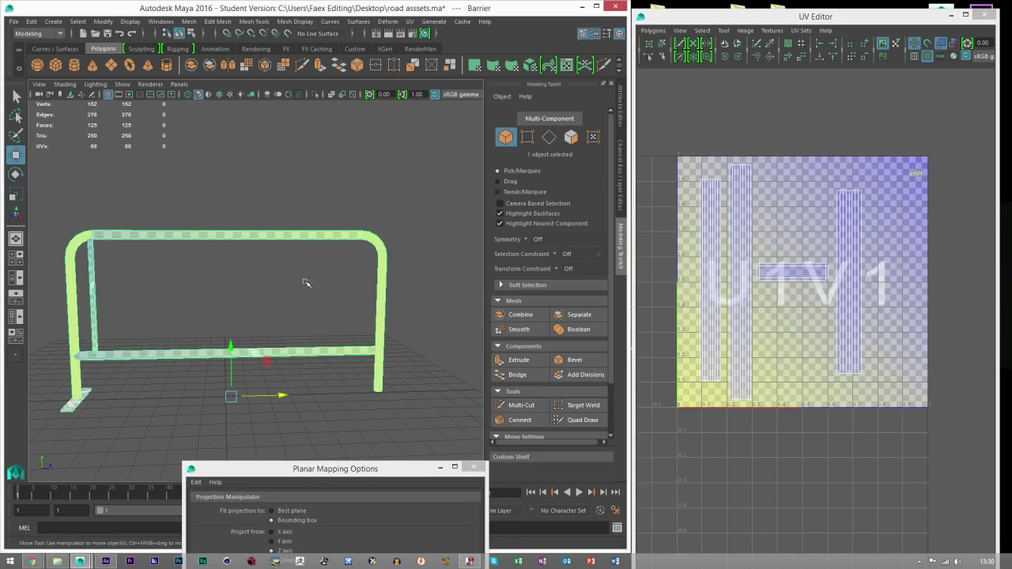
Step: Try to delete the faces of the rounded corner and post at the vertical bar's end of the barrier
alt+middle_drag(227, 265, 370, 263)
click(571, 138)
scroll(203, 240, up, 2)
alt+middle_drag(212, 241, 308, 246)
scroll(308, 245, up, 3)
drag(220, 142, 343, 300)
key(Delete)
click(508, 139)
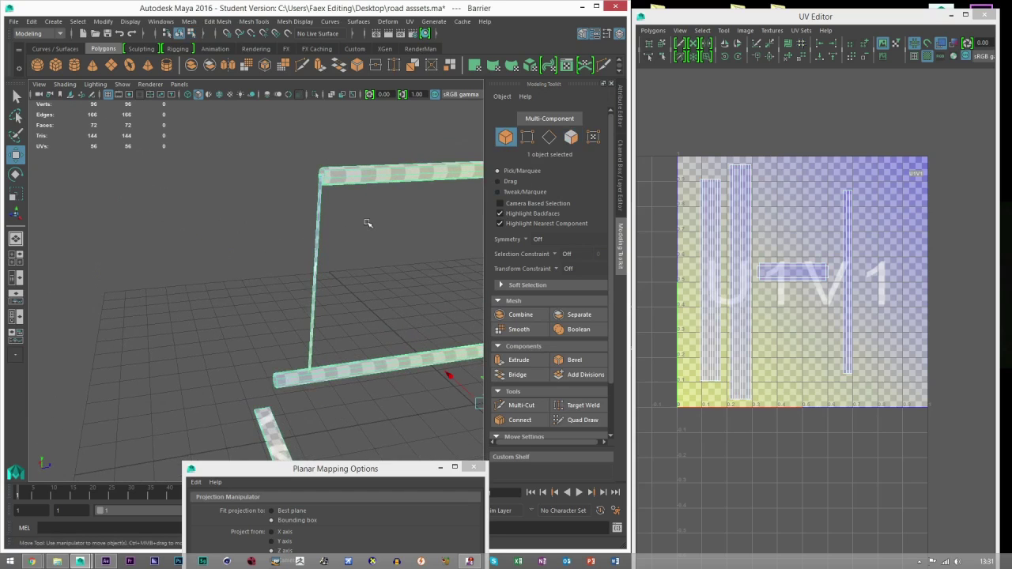
scroll(368, 227, up, 3)
key(ctrl+z)
key(ctrl+z)
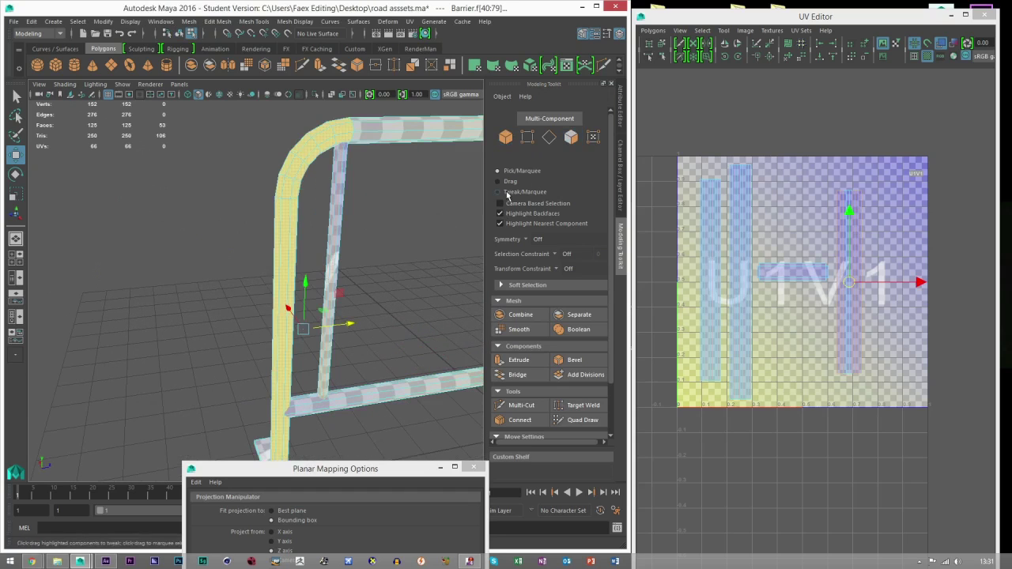
Step: Remove the vertical bar's faces from the selection and delete the faces of the adjacent post and rounded corner
click(570, 139)
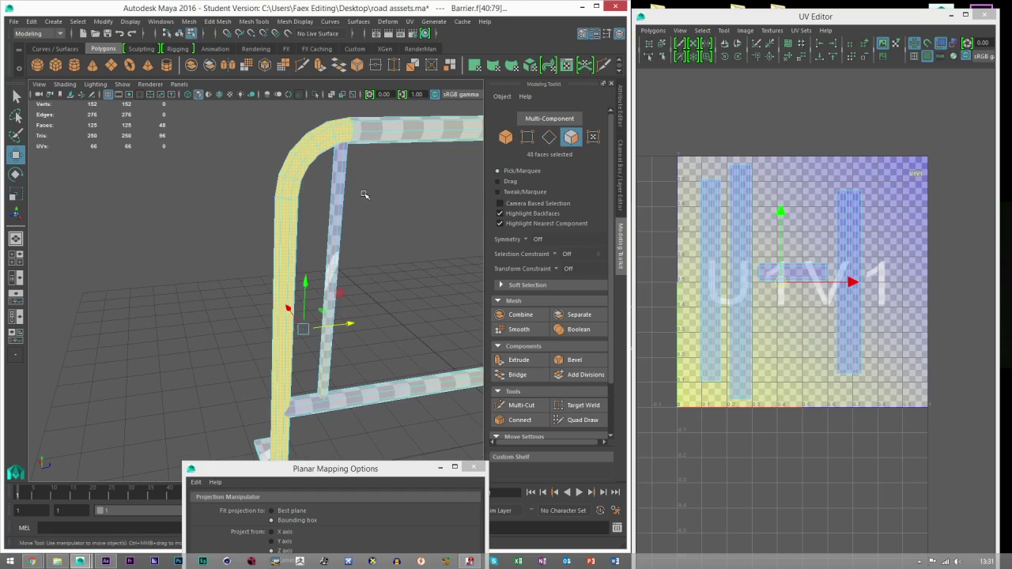
key(Delete)
click(507, 142)
click(380, 209)
scroll(378, 212, down, 3)
alt+drag(405, 235, 325, 229)
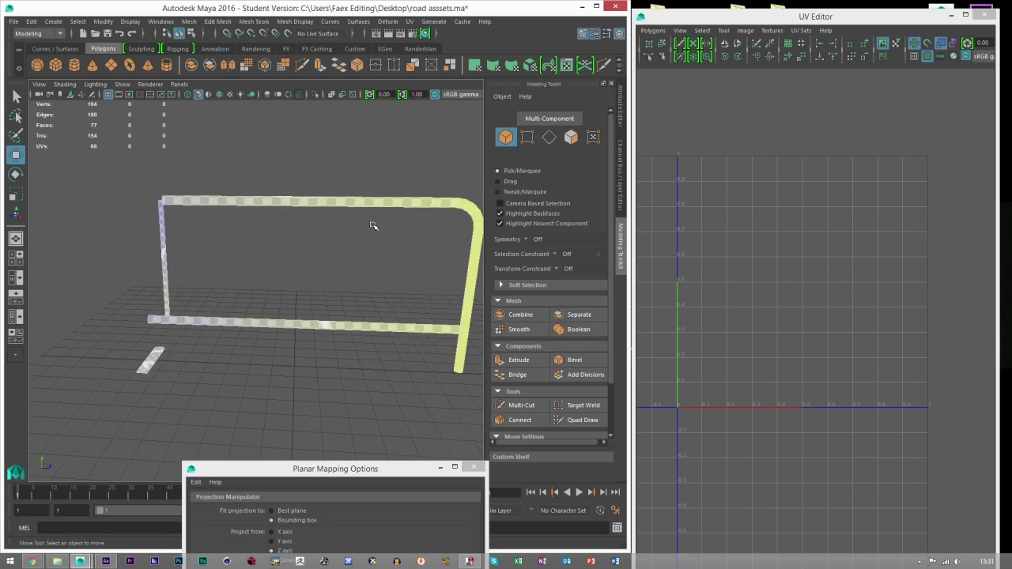
alt+middle_drag(396, 226, 287, 209)
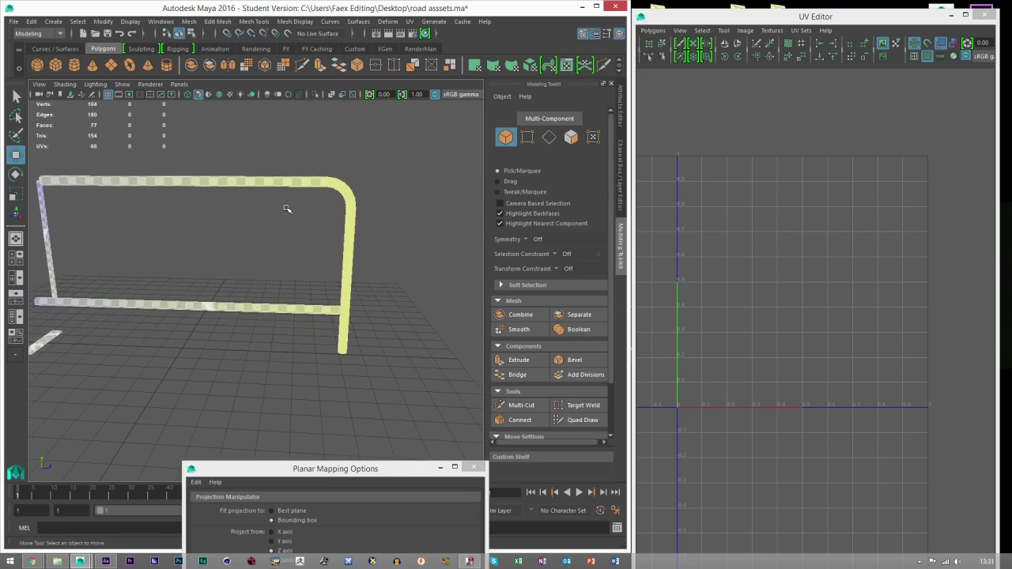
alt+middle_drag(211, 207, 247, 208)
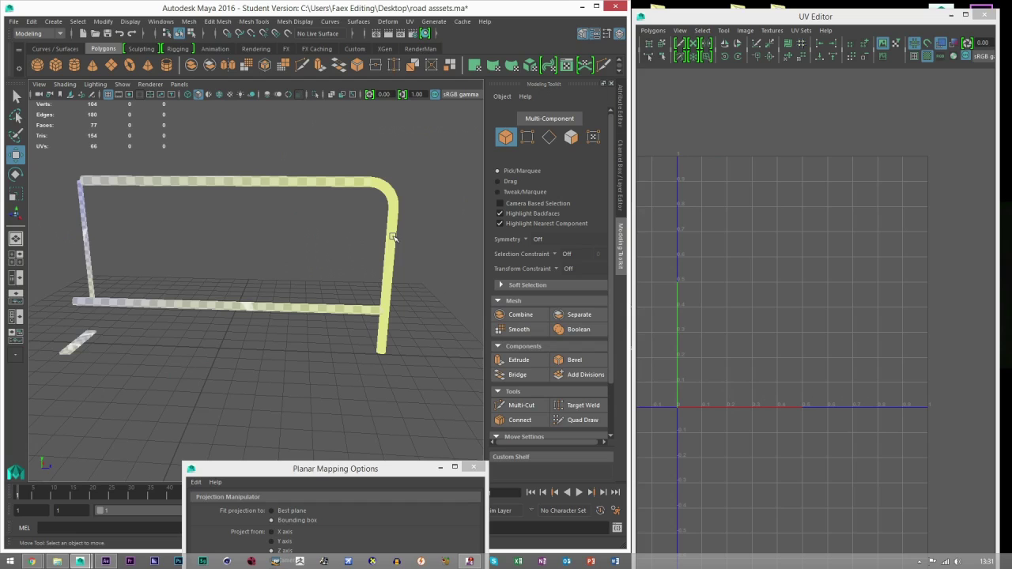
alt+middle_drag(393, 237, 336, 235)
scroll(336, 235, up, 3)
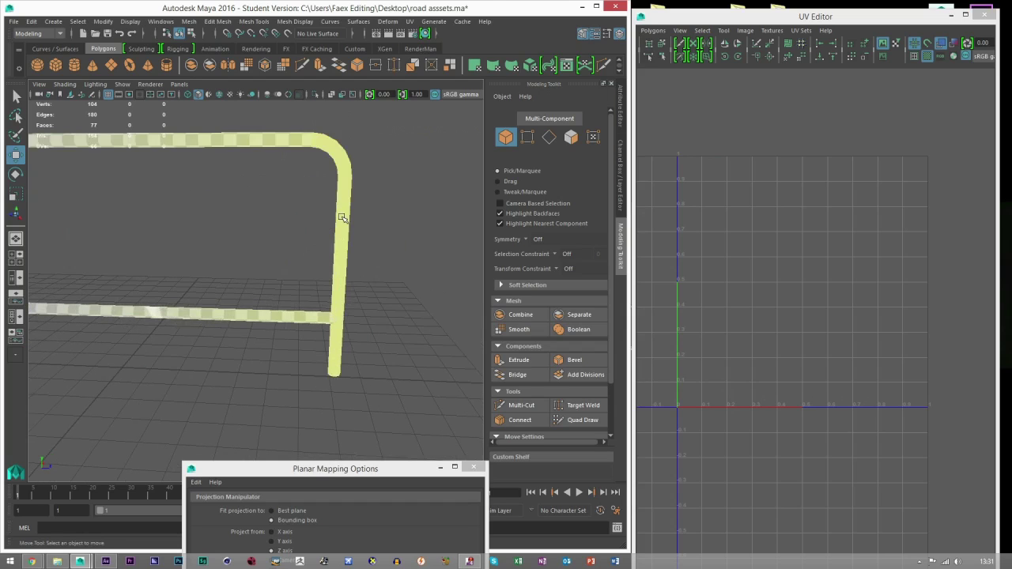
Step: Select the barrier post's faces below the rounded corner and unitize their UVs
click(341, 217)
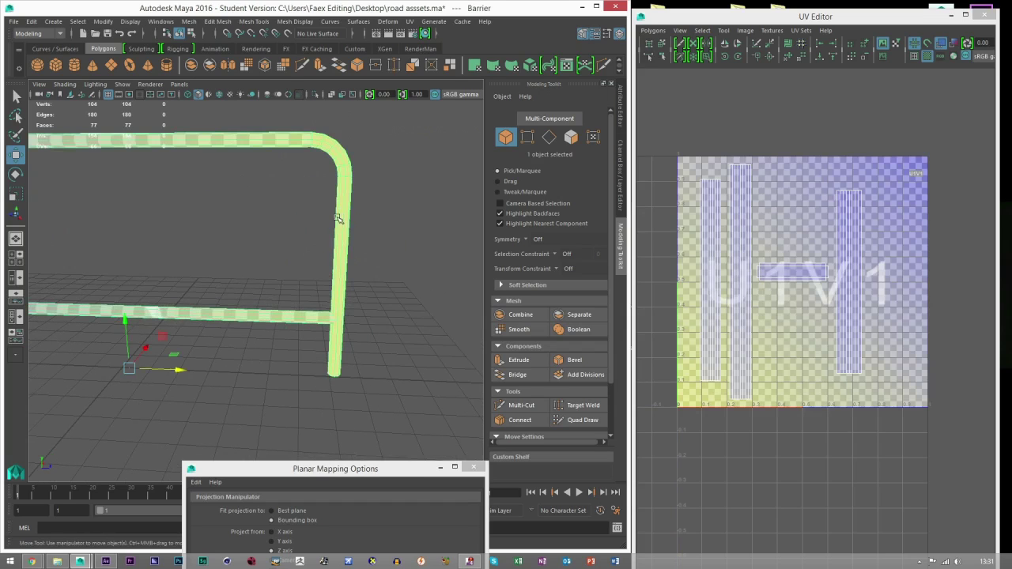
alt+middle_drag(281, 222, 239, 223)
alt+middle_drag(297, 174, 297, 196)
scroll(312, 204, up, 3)
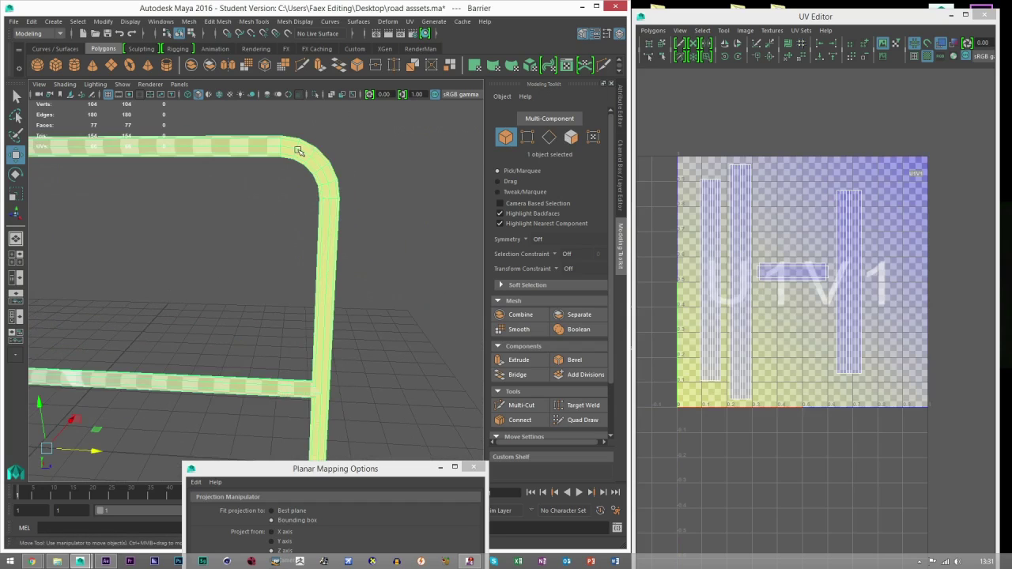
click(570, 137)
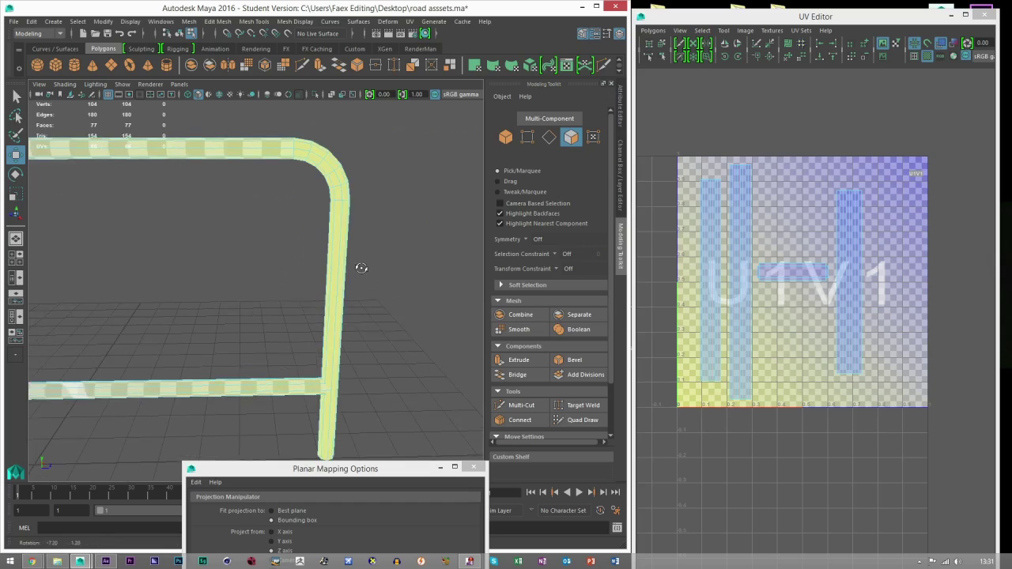
alt+middle_drag(356, 266, 237, 224)
drag(238, 224, 363, 248)
click(413, 23)
click(455, 120)
click(426, 22)
mouse_move(411, 22)
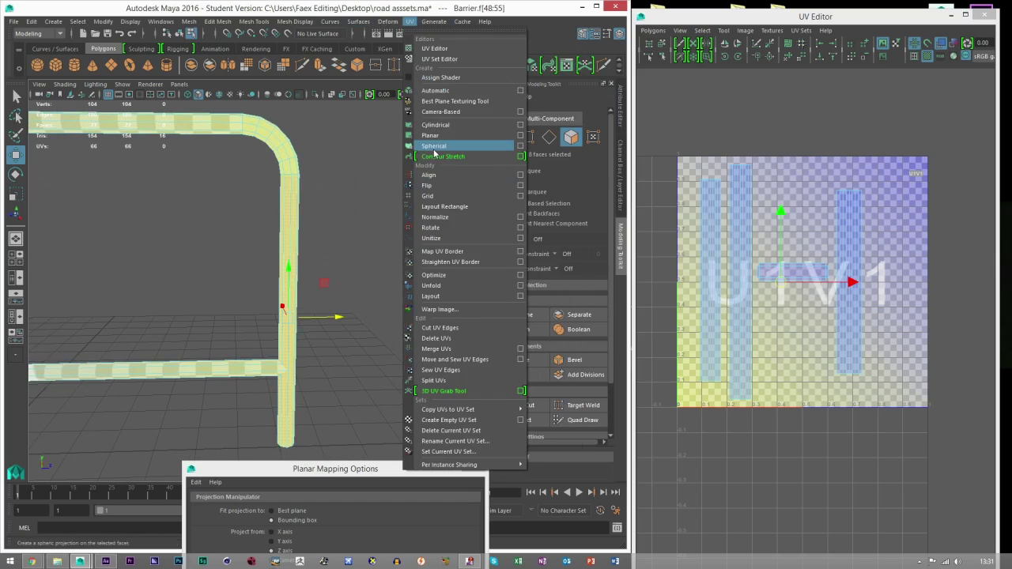
click(431, 238)
Step: Narrow the post's unitized UVs horizontally until the checker squares on the post look even
alt+drag(283, 250, 308, 286)
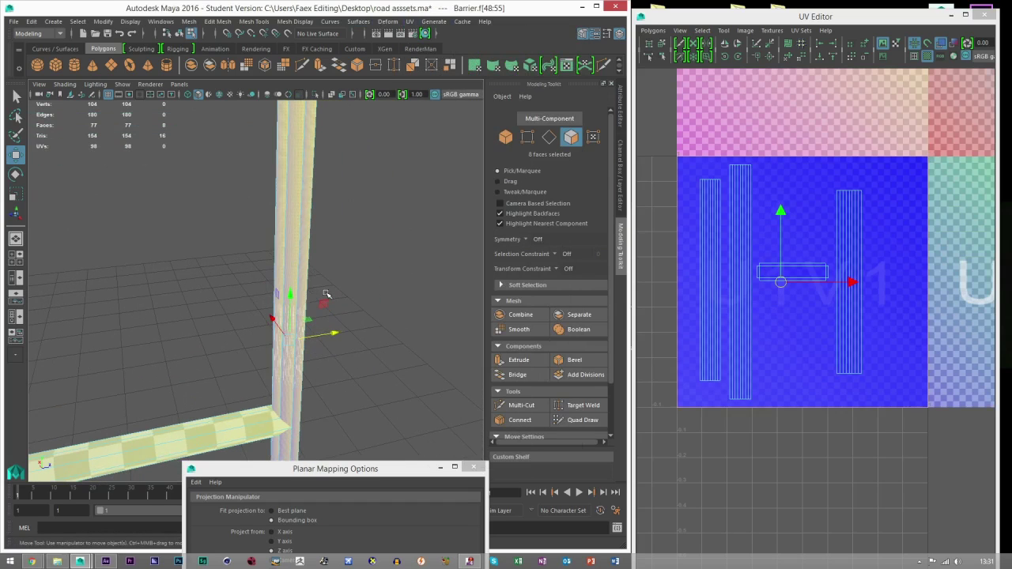
key(r)
scroll(794, 279, up, 3)
alt+middle_drag(795, 279, 829, 317)
scroll(337, 273, up, 3)
alt+drag(337, 268, 334, 300)
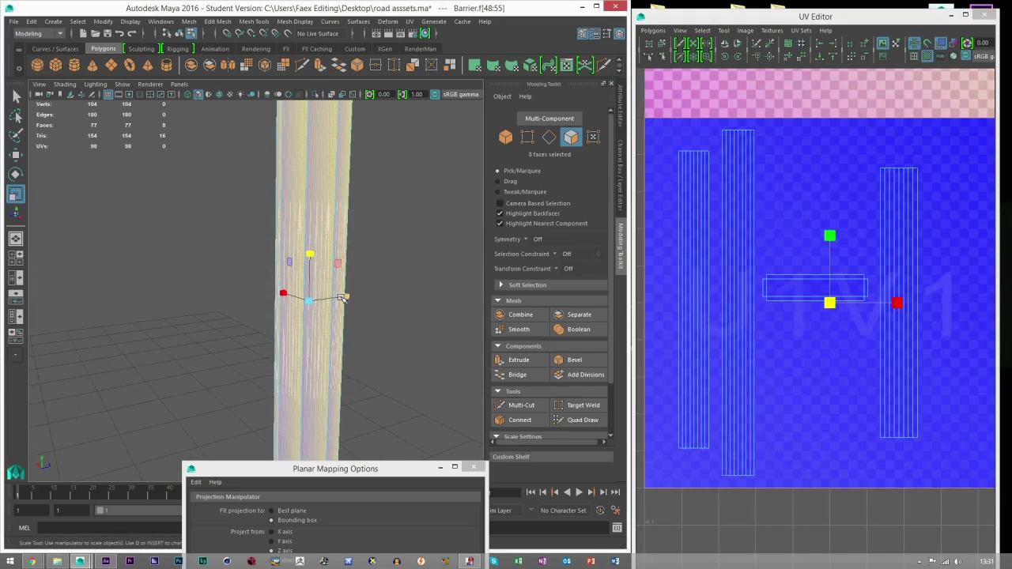
alt+middle_drag(336, 185, 365, 196)
scroll(345, 260, down, 4)
alt+middle_drag(330, 374, 331, 349)
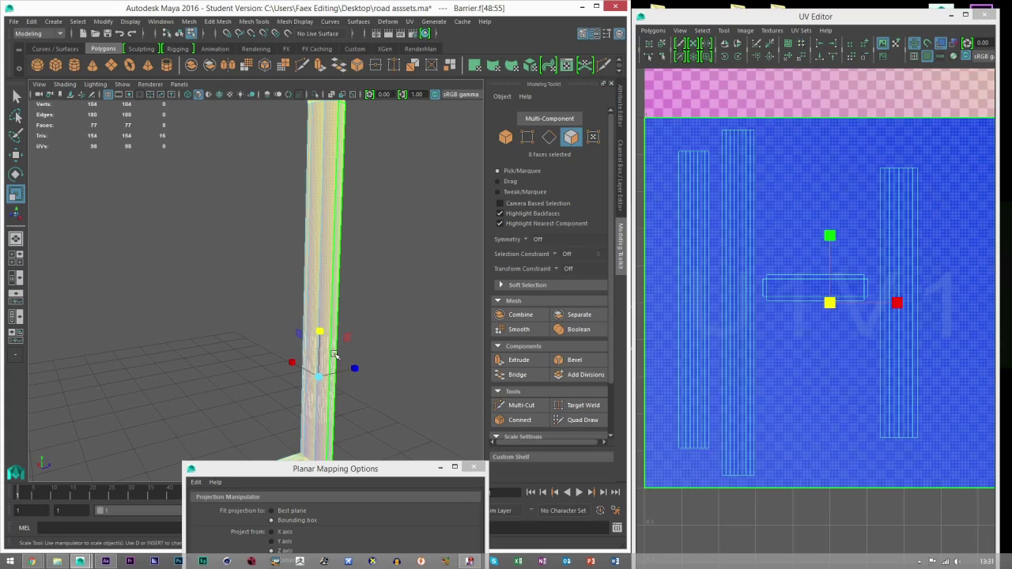
scroll(334, 354, down, 3)
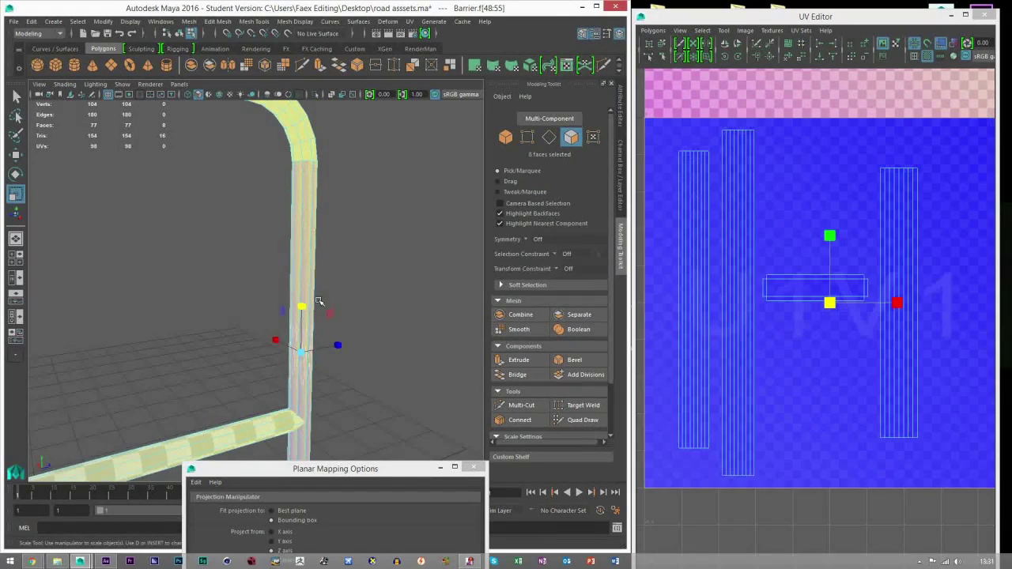
alt+middle_drag(319, 298, 318, 259)
scroll(318, 294, up, 4)
alt+middle_drag(318, 300, 252, 302)
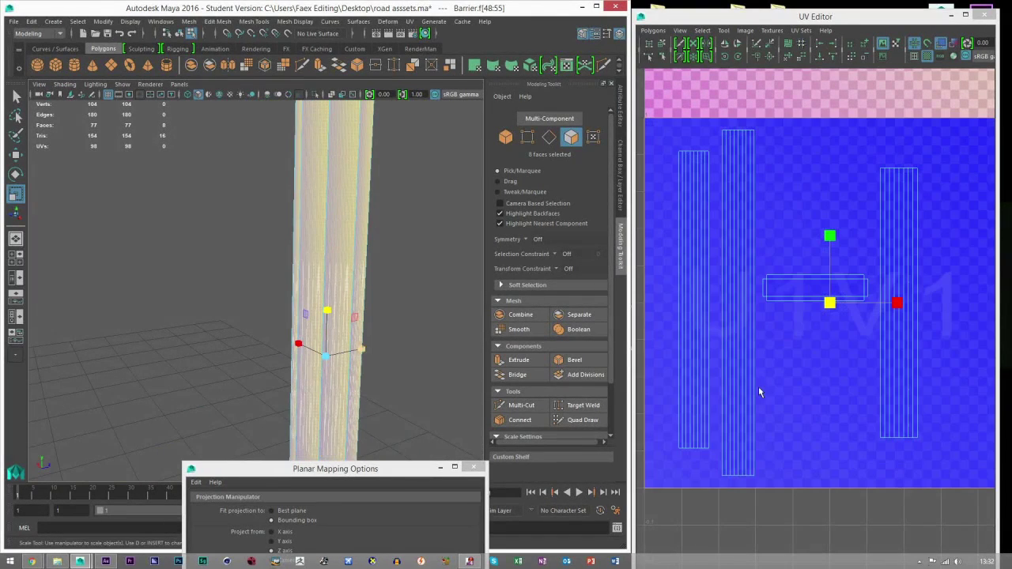
drag(896, 306, 862, 314)
alt+right_drag(348, 253, 419, 259)
drag(905, 308, 857, 317)
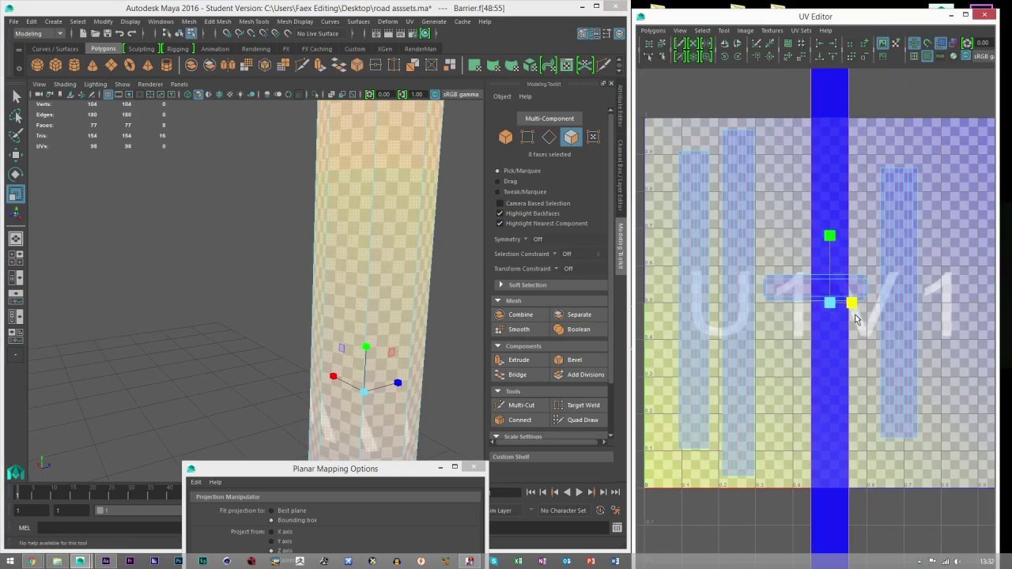
Step: Select the post's lengthwise edges and move and sew their UVs into one shell
key(w)
right_drag(805, 157, 811, 136)
drag(806, 131, 883, 136)
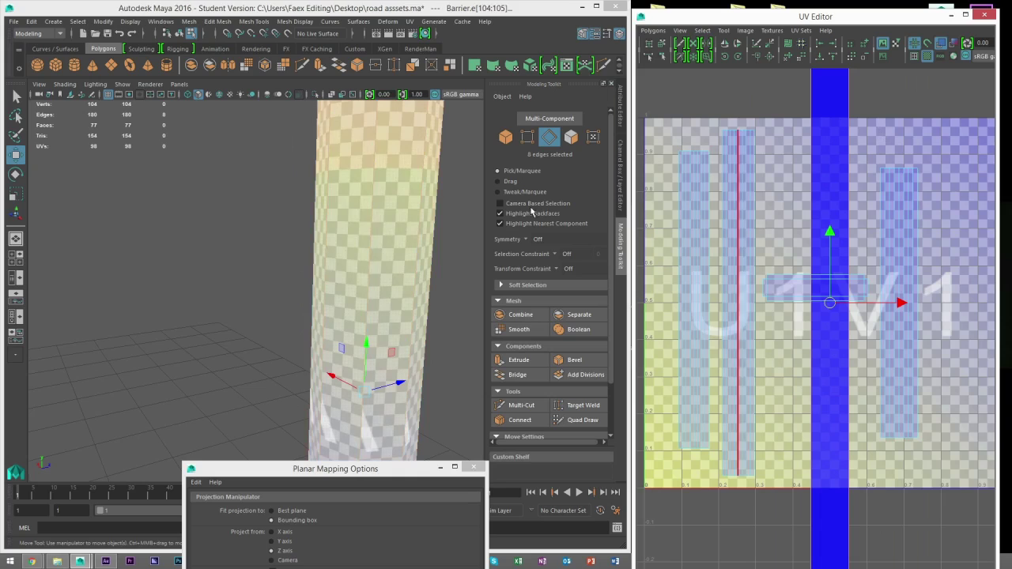
alt+drag(345, 229, 411, 237)
alt+drag(444, 283, 394, 277)
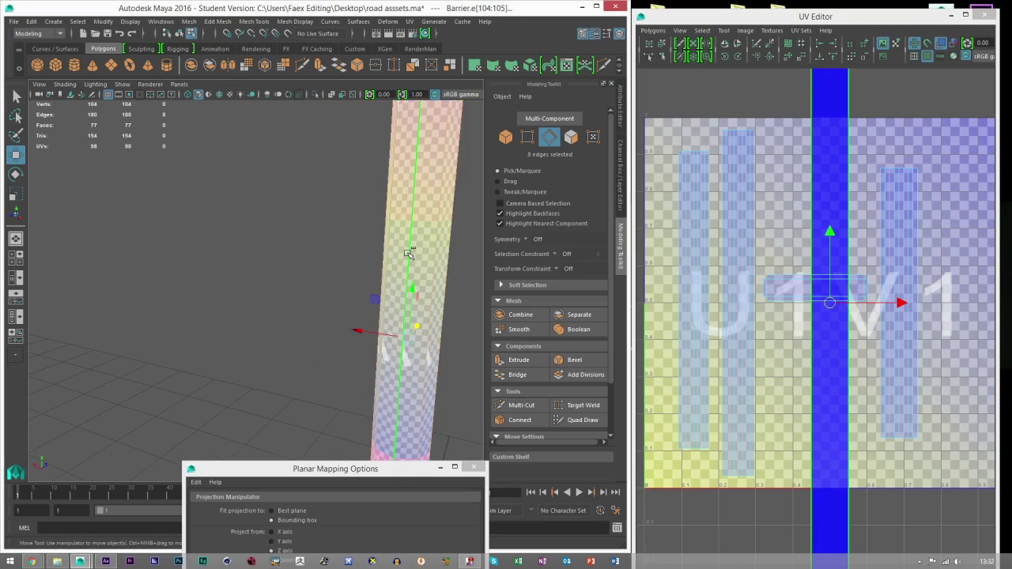
click(770, 56)
Step: Scale the sewn post shell down to fit the U1V1 tile and place it right of the existing shells
right_drag(780, 172, 817, 172)
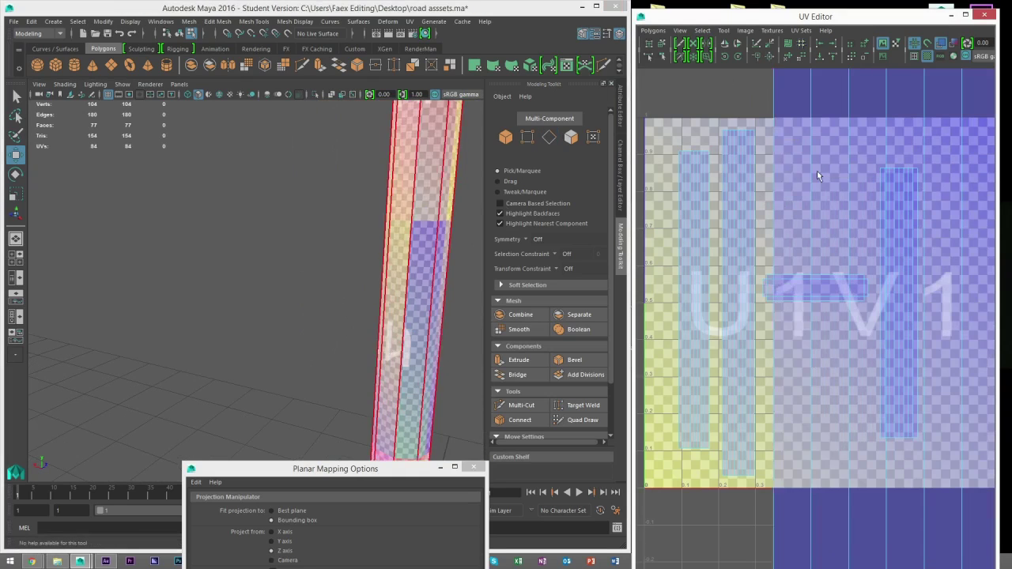
drag(818, 172, 852, 200)
key(r)
drag(923, 303, 870, 324)
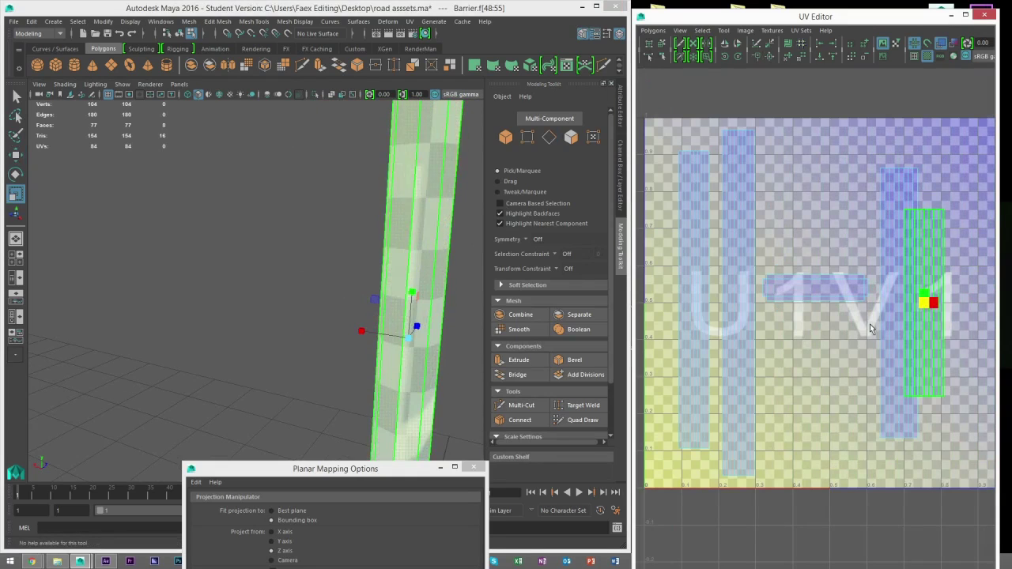
key(w)
Step: Turn on the barrier's smooth preview and examine the post and rounded corner from several angles
key(3)
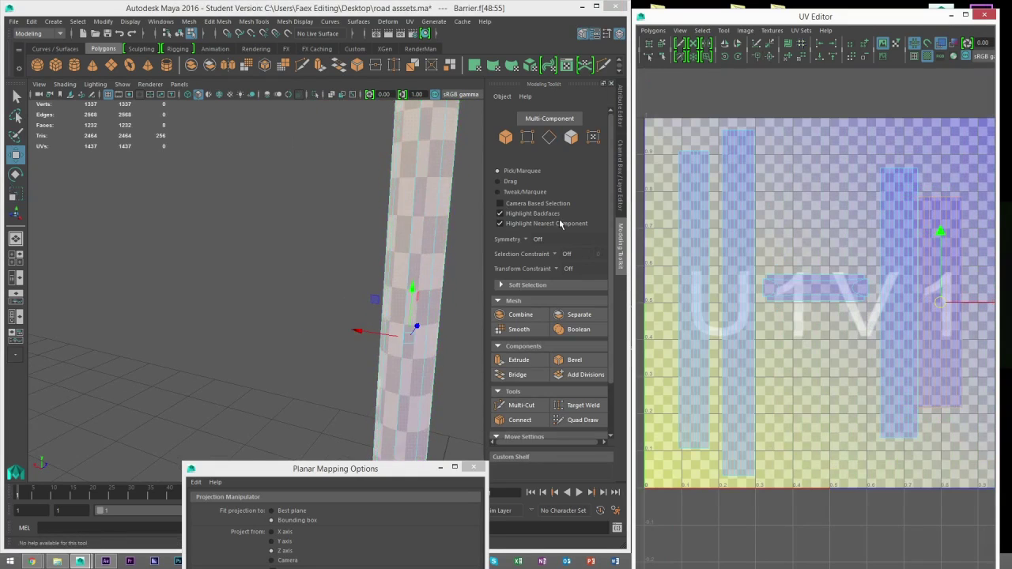
alt+right_drag(427, 222, 287, 214)
alt+drag(348, 215, 296, 209)
alt+middle_drag(318, 224, 375, 383)
alt+right_drag(384, 158, 360, 225)
alt+drag(368, 242, 314, 257)
scroll(314, 257, down, 4)
alt+middle_drag(302, 271, 328, 228)
scroll(325, 254, up, 2)
alt+drag(327, 228, 375, 260)
alt+right_drag(358, 216, 294, 218)
mouse_move(294, 217)
alt+mouse_down()
mouse_move(272, 219)
mouse_move(284, 221)
alt+mouse_up()
alt+middle_drag(285, 221, 304, 234)
Step: Undo the post's UV scaling, sewing and unitizing, continuing back through the earlier barrier edits
key(ctrl+z)
key(ctrl+z)
key(ctrl+z)
key(ctrl+z)
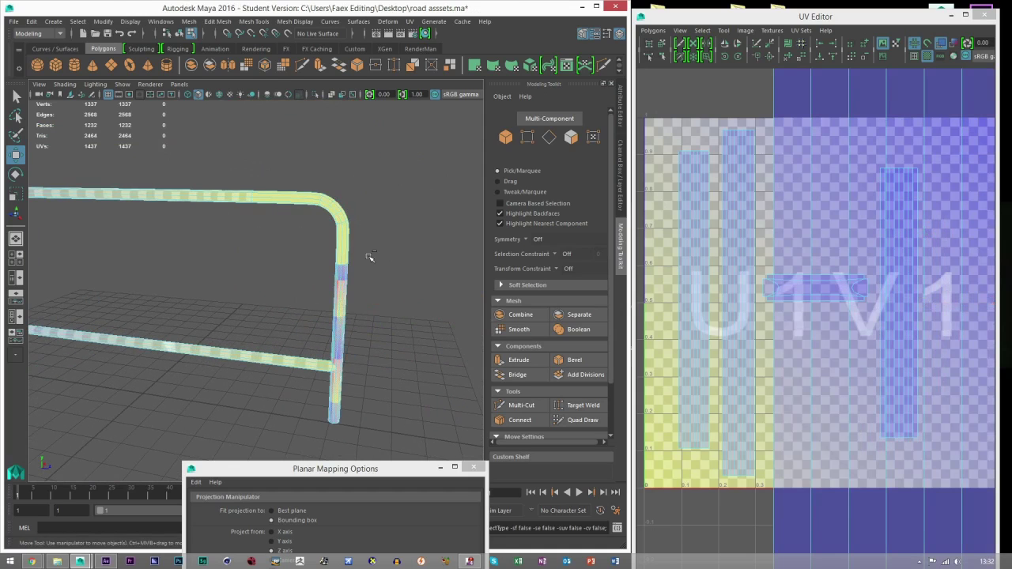
key(ctrl+z)
key(ctrl+z)
key(ctrl+z)
key(ctrl+z)
key(ctrl+z)
key(ctrl+z)
key(ctrl+z)
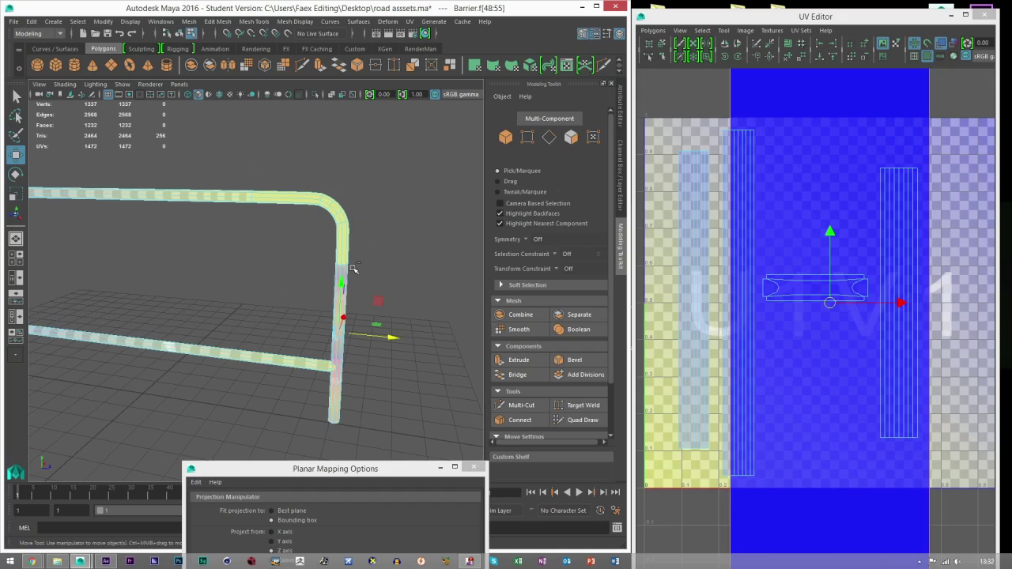
key(ctrl+z)
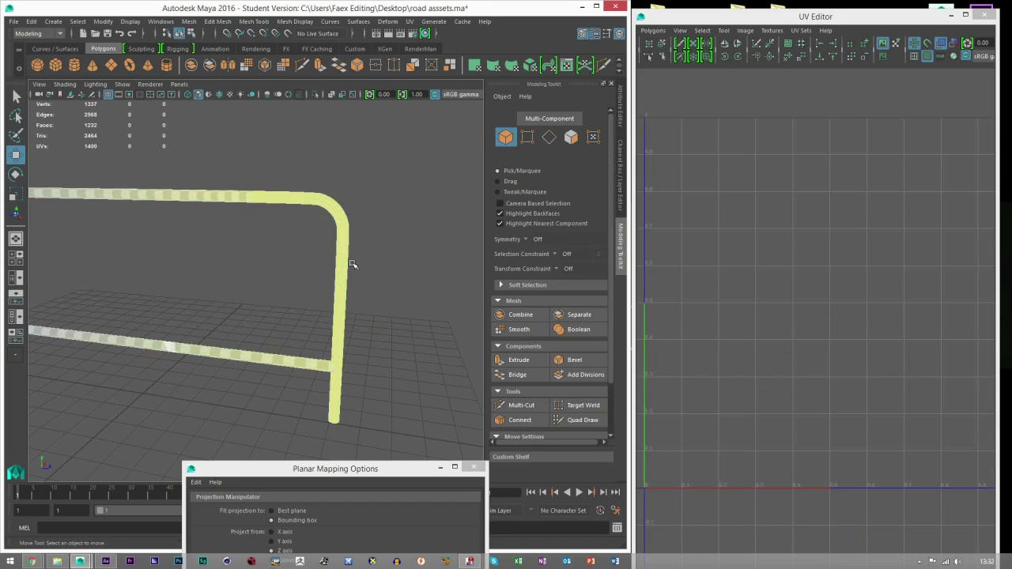
key(ctrl+z)
key(ctrl+z)
key(ctrl+z)
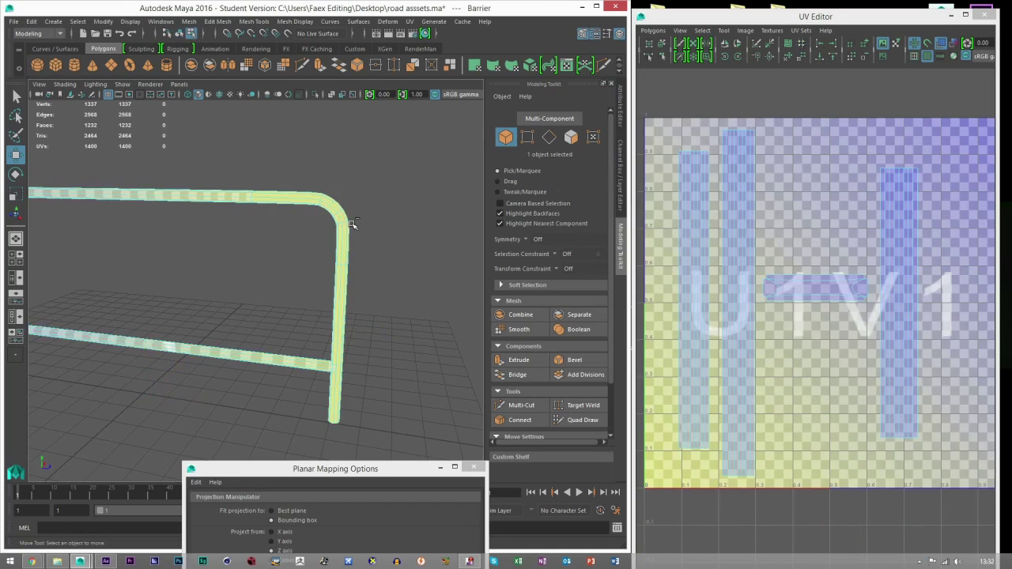
key(ctrl+z)
Step: Redo the undone barrier edits up to the deletion of the rounded corner and post at the vertical bar's end
alt+drag(162, 246, 245, 241)
double_click(160, 268)
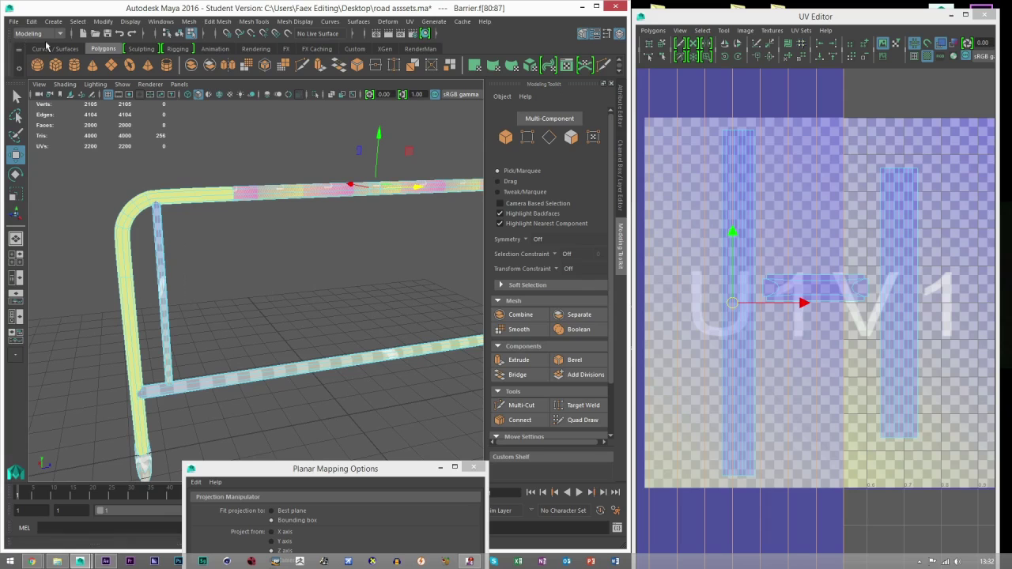
click(31, 21)
click(54, 52)
key(ctrl+z)
key(ctrl+z)
key(ctrl+z)
key(ctrl+z)
key(ctrl+z)
key(ctrl+z)
key(ctrl+z)
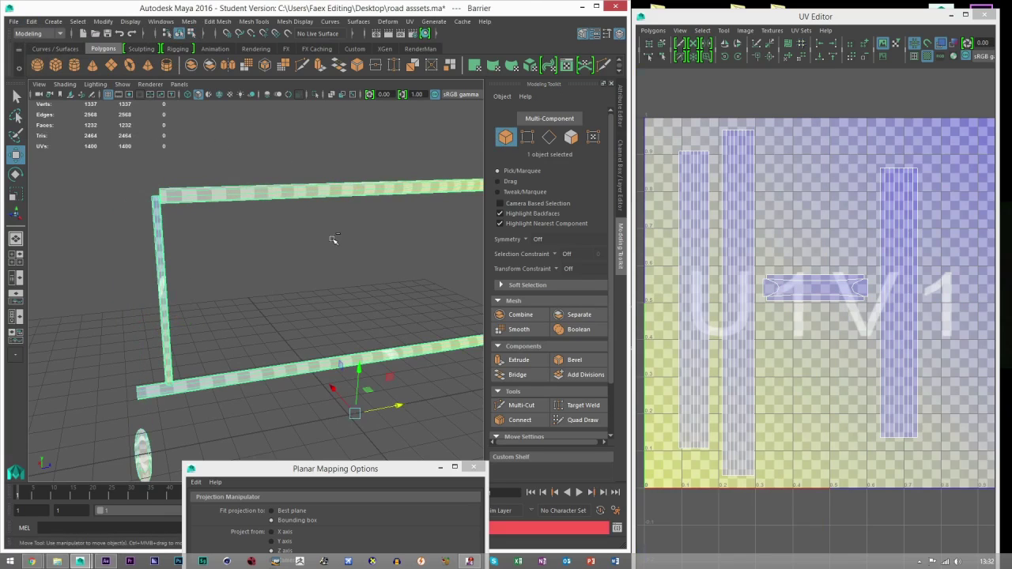
Step: Select the ring of vertices on the remaining post below the rounded corner and try to move it upward
alt+drag(325, 262, 314, 332)
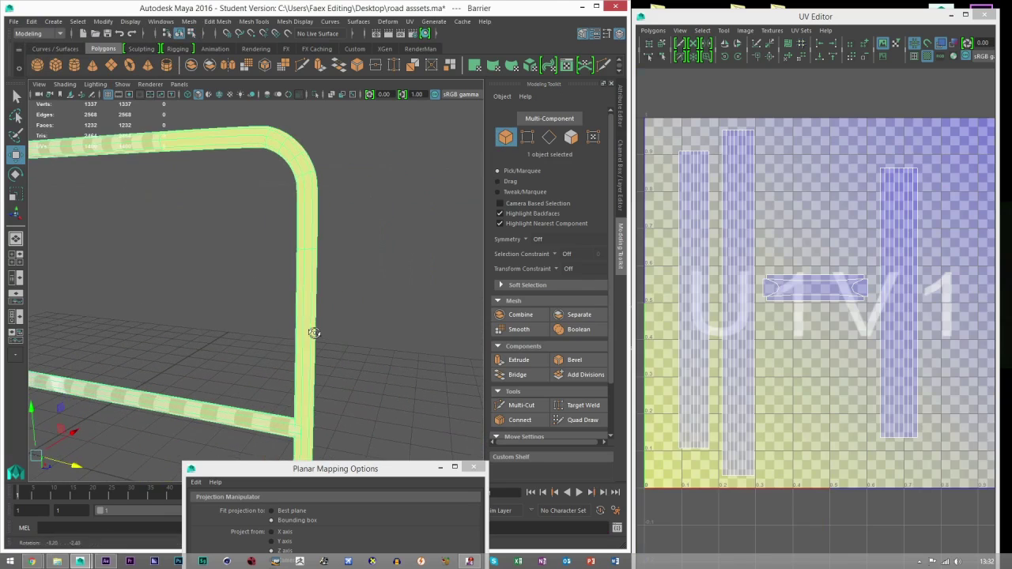
click(569, 139)
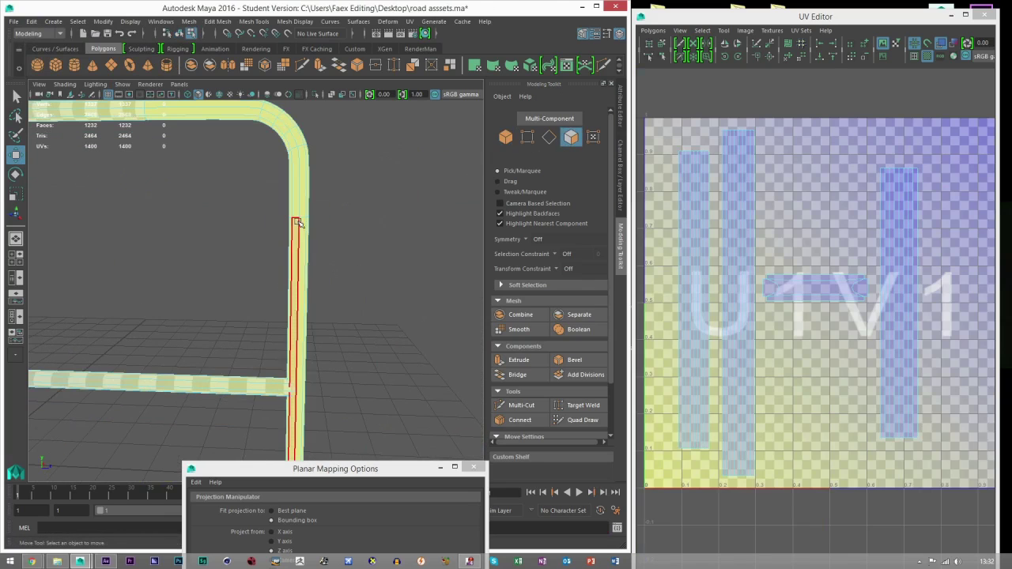
click(532, 142)
drag(243, 187, 337, 228)
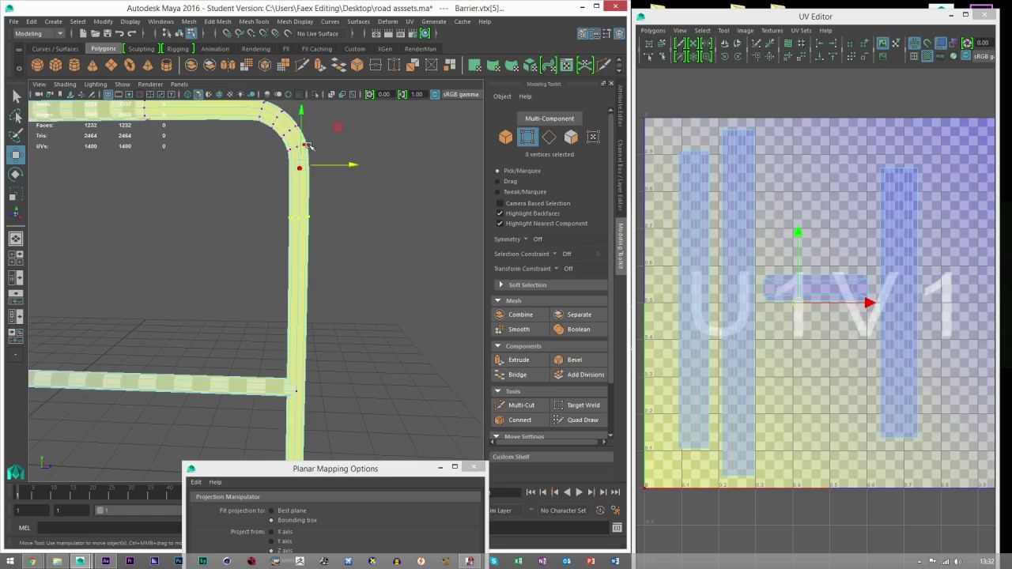
alt+middle_drag(309, 145, 313, 200)
drag(308, 167, 313, 144)
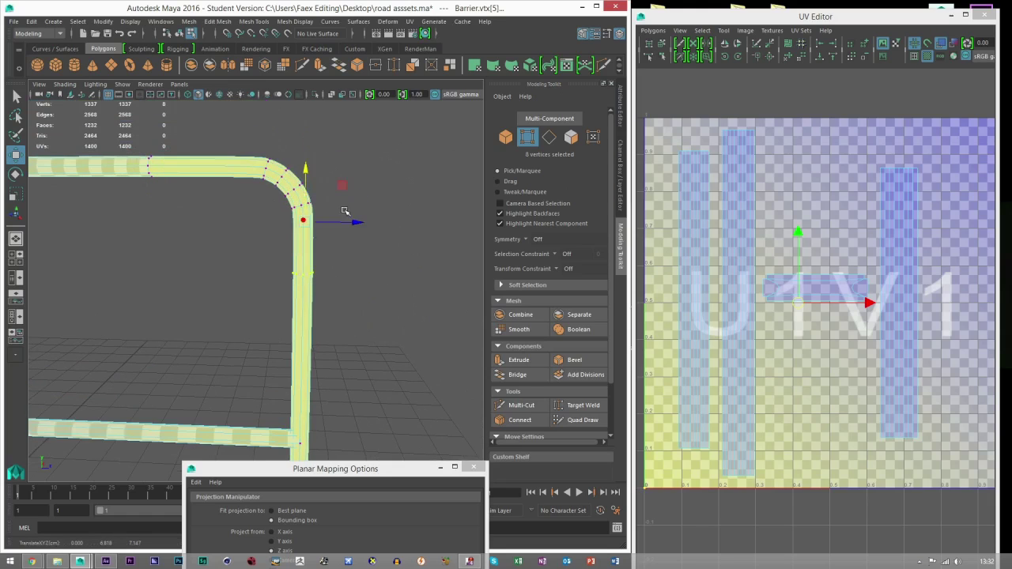
scroll(335, 230, up, 4)
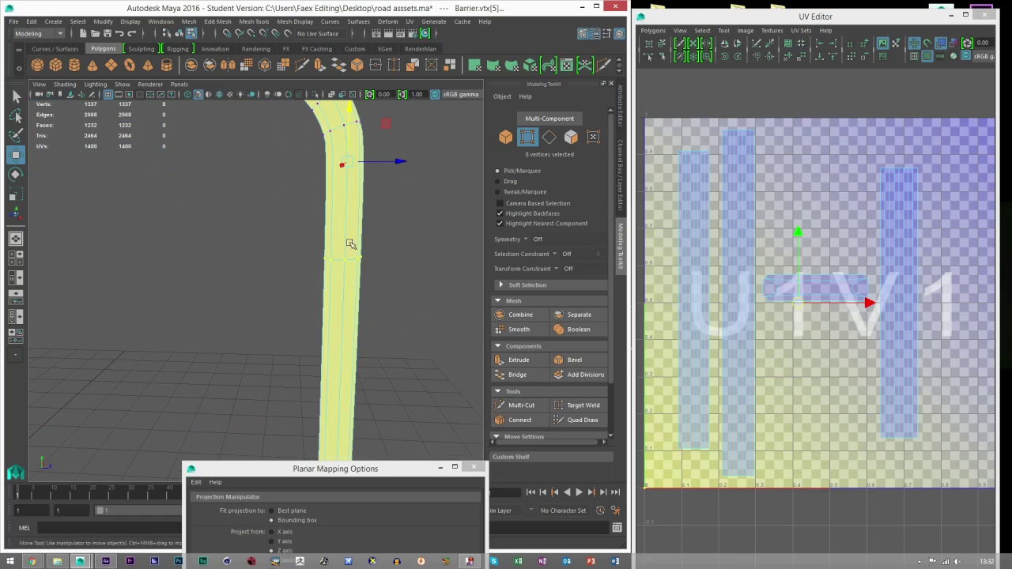
Step: Return to whole-object selection and turn off the barrier's smooth preview
scroll(363, 227, down, 4)
click(504, 138)
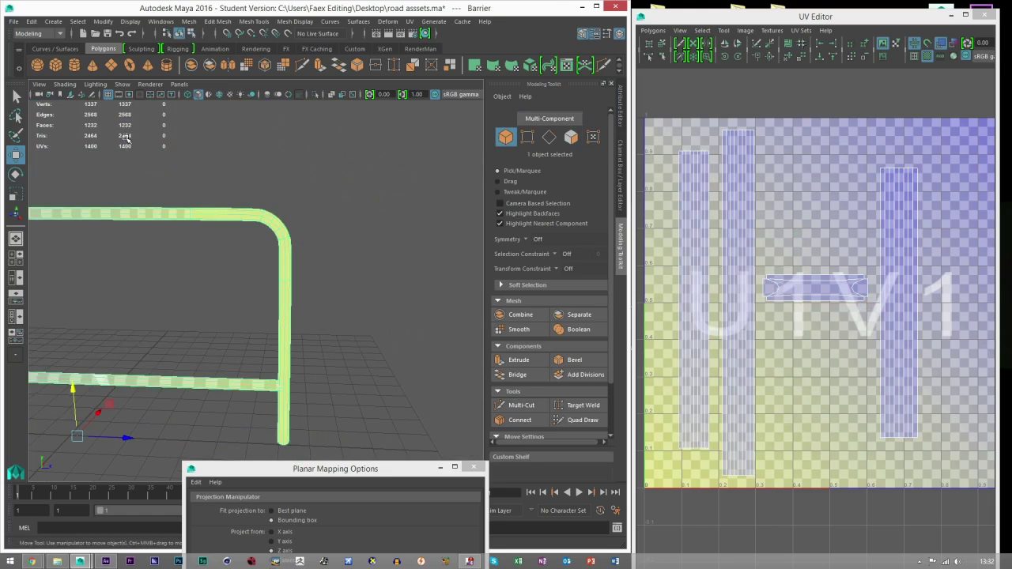
key(1)
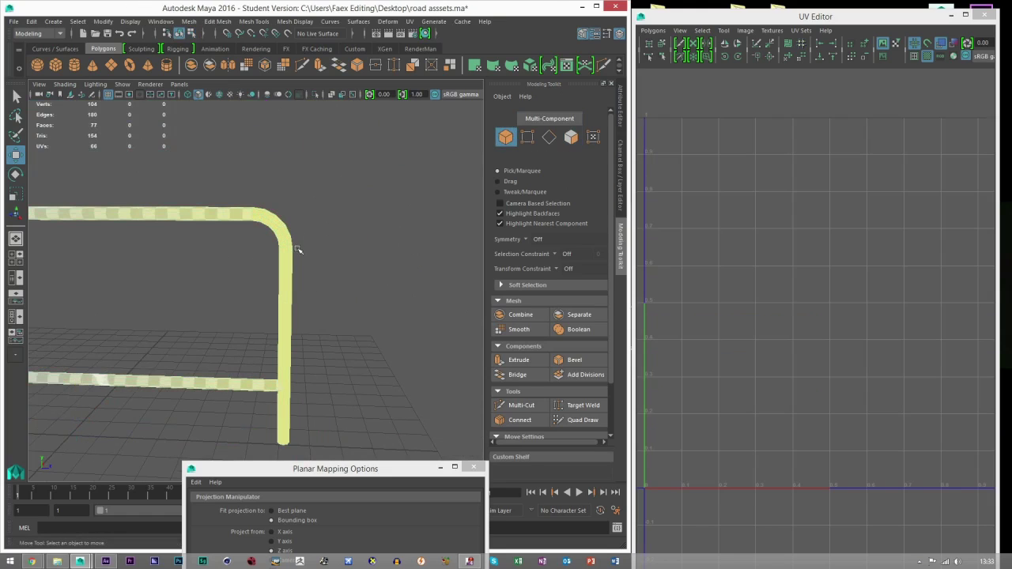
Step: Select the eight long faces of the post below the rounded corner and unitize their UVs
click(570, 138)
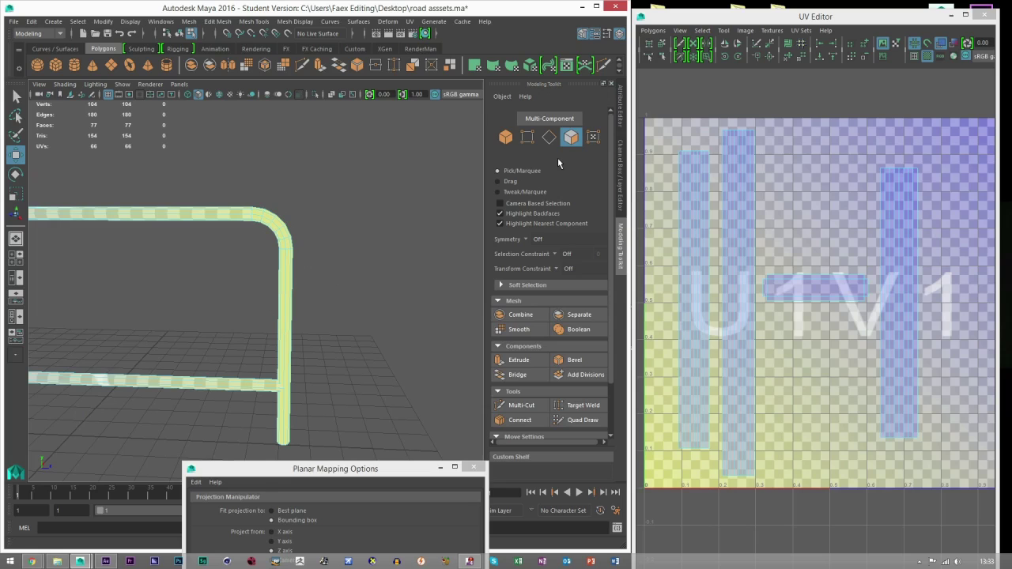
scroll(271, 252, up, 2)
alt+drag(348, 289, 301, 261)
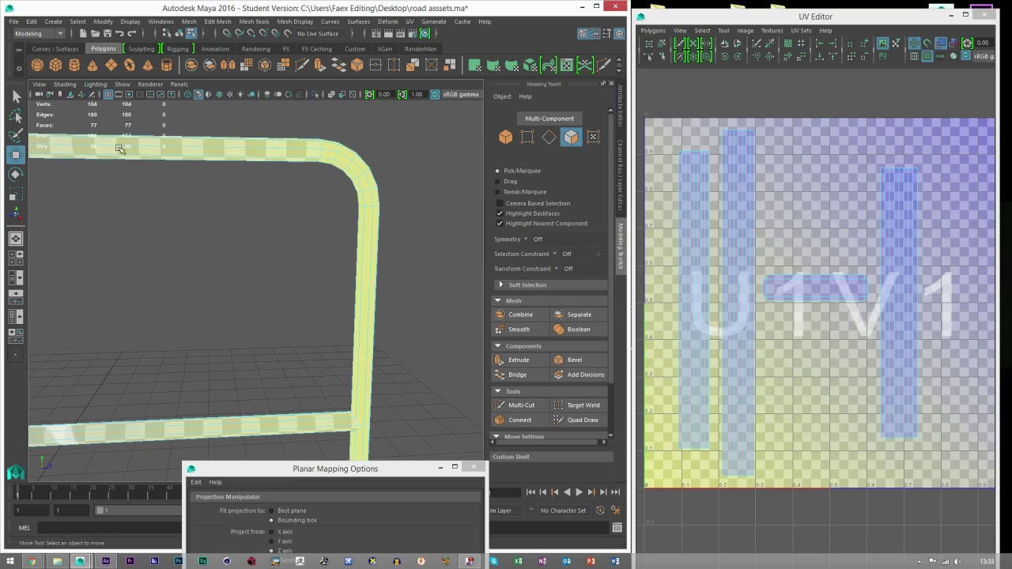
alt+drag(192, 173, 127, 138)
alt+drag(340, 281, 314, 265)
scroll(297, 269, down, 3)
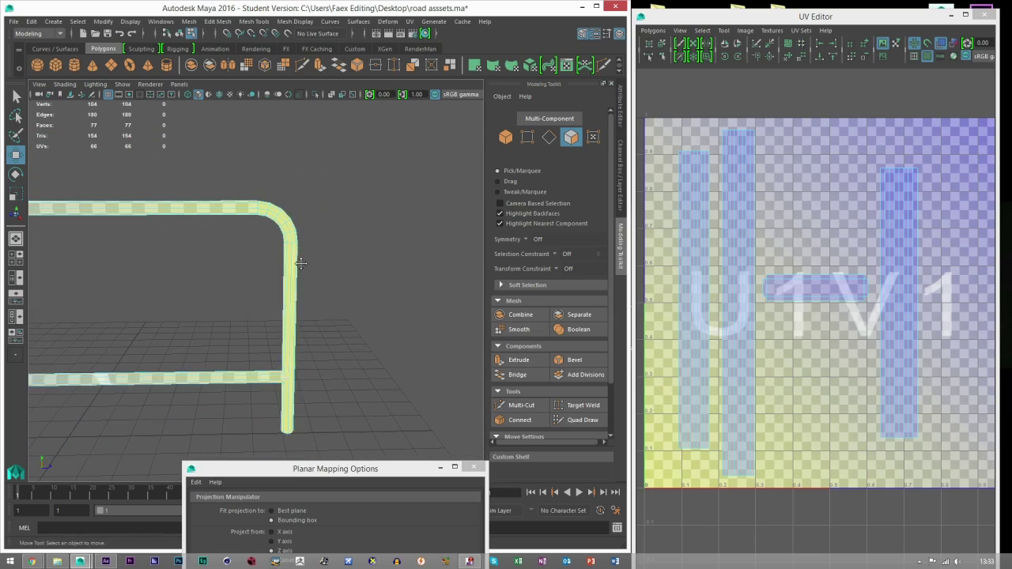
alt+middle_drag(299, 259, 281, 233)
drag(250, 252, 368, 292)
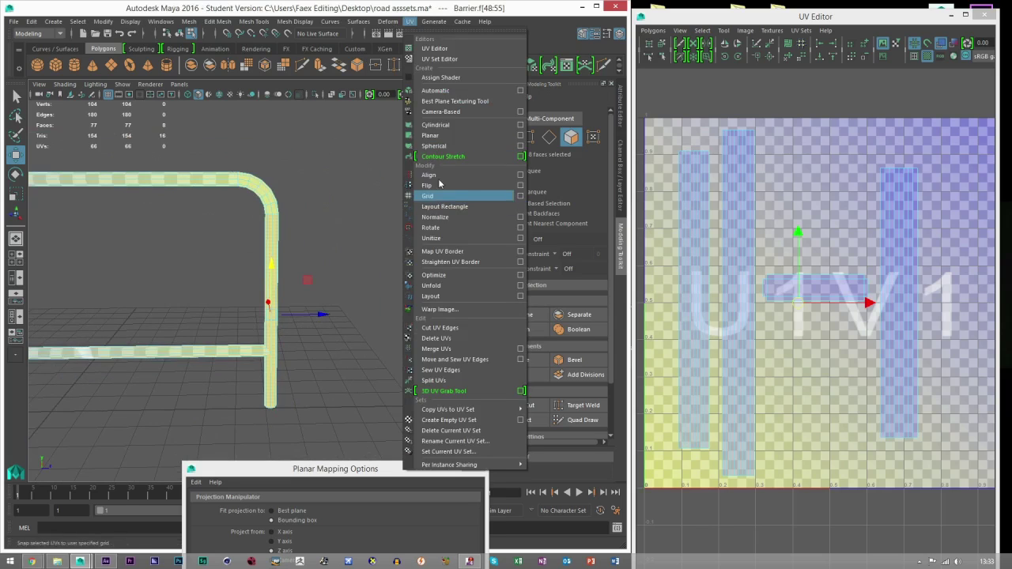
click(441, 238)
Step: Scale the post's unitized UVs horizontally into a narrow vertical strip
key(r)
key(f)
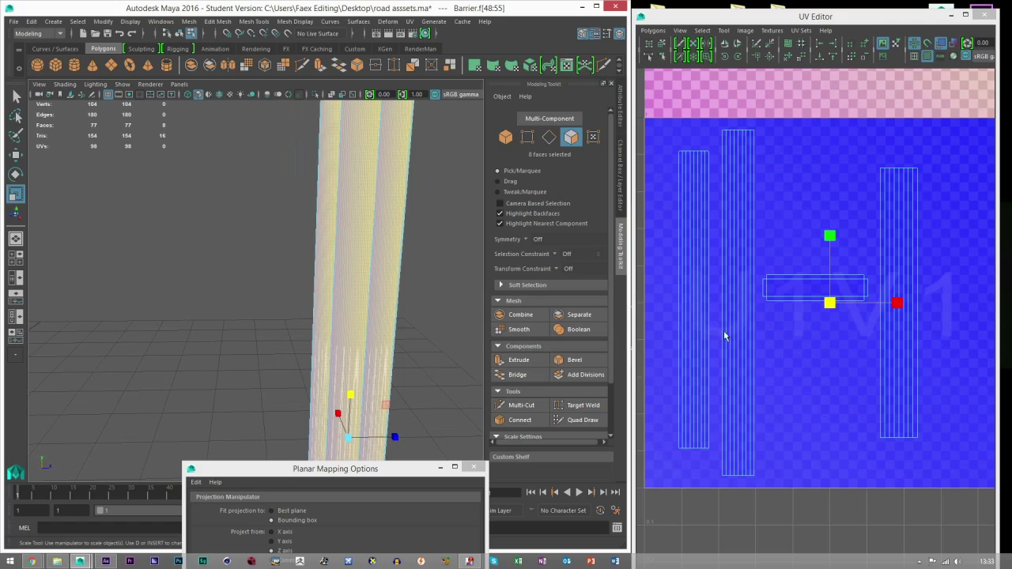
drag(896, 304, 1004, 306)
drag(898, 303, 841, 322)
Step: Move and sew the UVs along seven of the post's eight long edges below the rounded corner, leaving one seam open
key(w)
right_drag(814, 169, 779, 164)
alt+drag(306, 226, 419, 237)
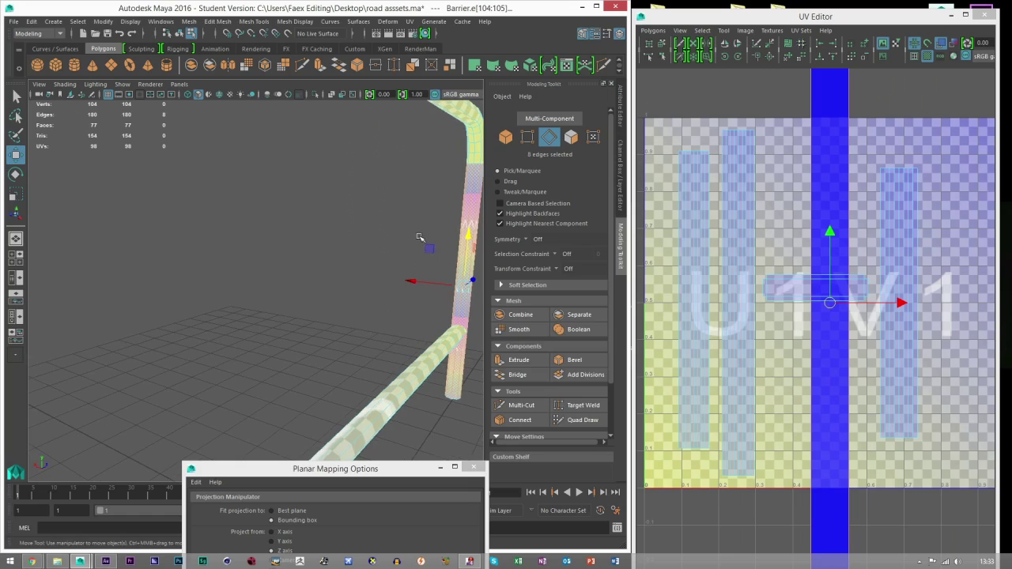
ctrl+click(471, 201)
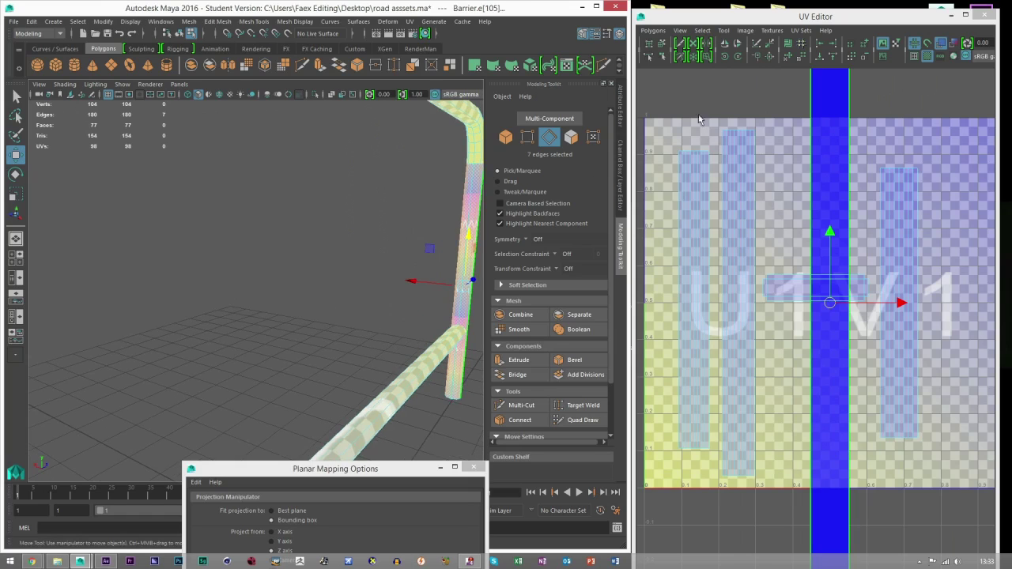
click(774, 58)
Step: Scale the sewn post shell down uniformly and place it to the right of the other UV strips
right_drag(721, 255, 697, 273)
click(844, 246)
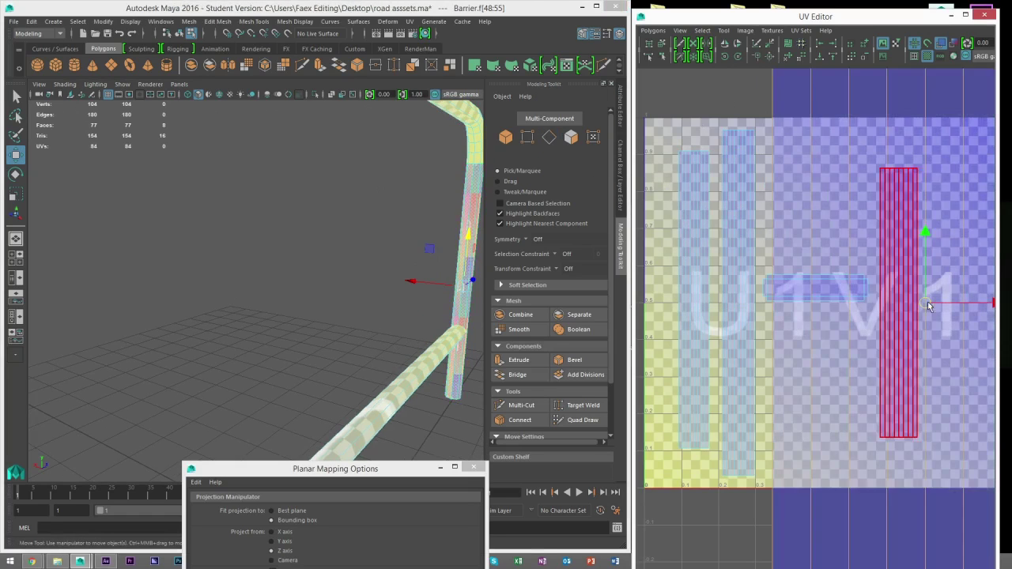
key(r)
drag(926, 303, 954, 295)
key(w)
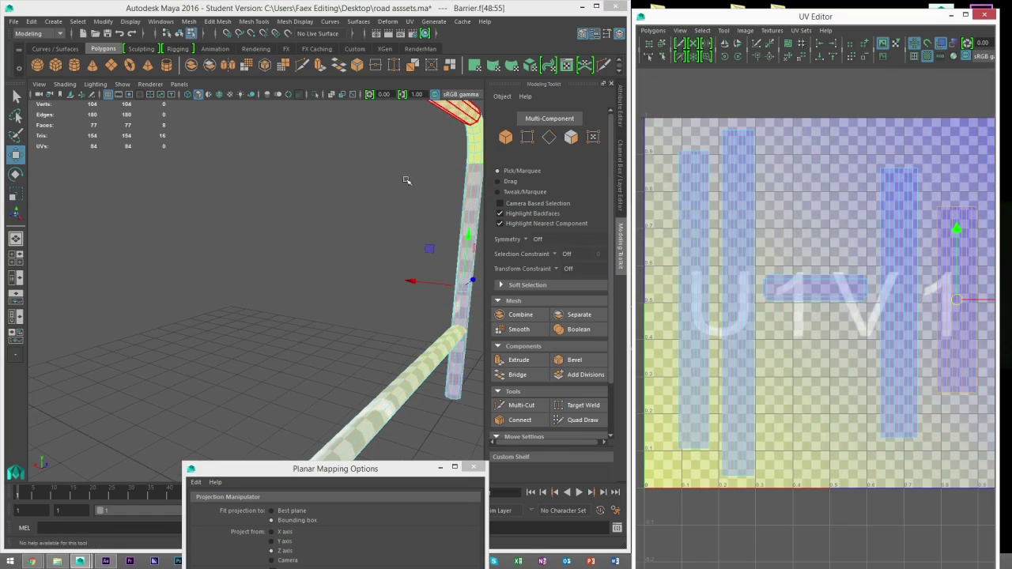
Step: Select the 40 faces of the barrier's rounded corner and planar map their UVs
click(506, 137)
alt+drag(464, 150, 387, 119)
alt+middle_drag(391, 99, 372, 198)
click(382, 206)
click(311, 239)
scroll(330, 232, up, 3)
click(571, 137)
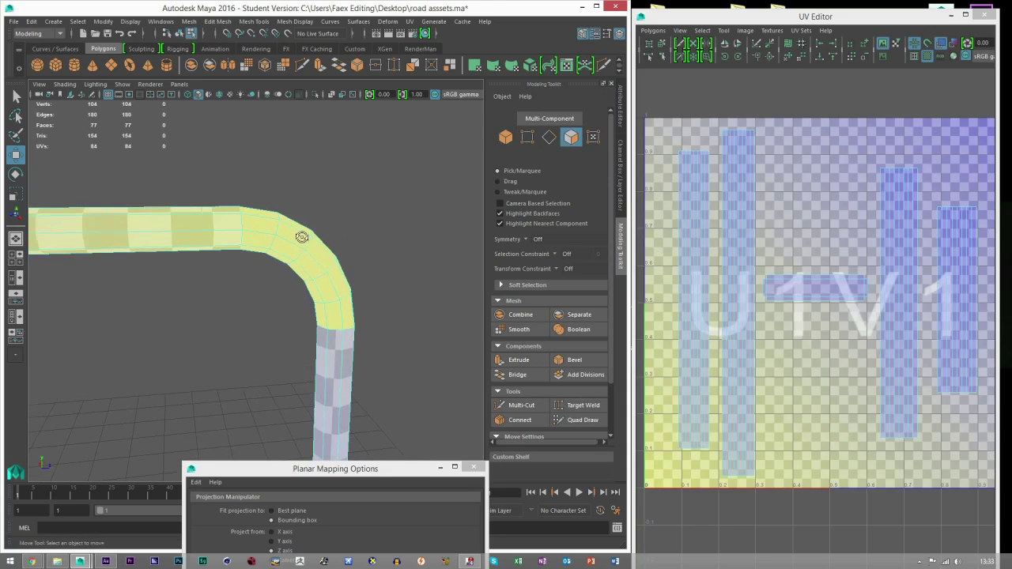
alt+drag(302, 237, 266, 224)
alt+middle_drag(266, 224, 290, 234)
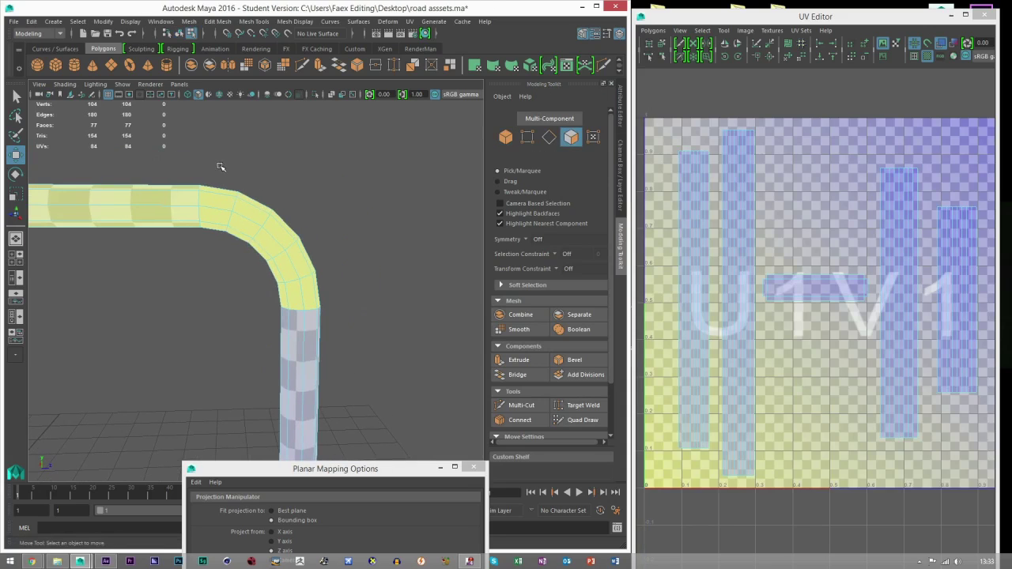
drag(343, 280, 343, 286)
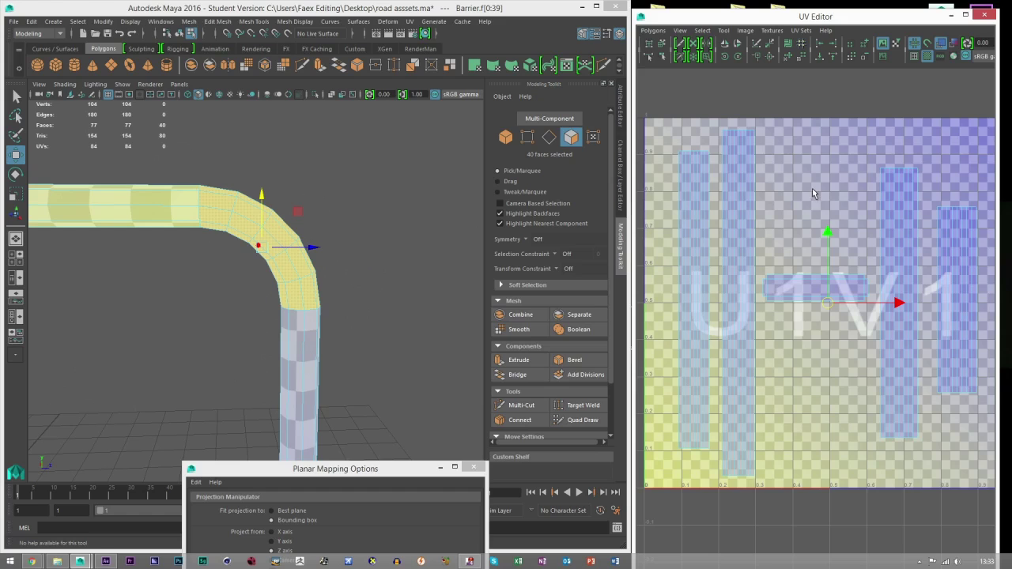
shift+right_drag(812, 188, 816, 161)
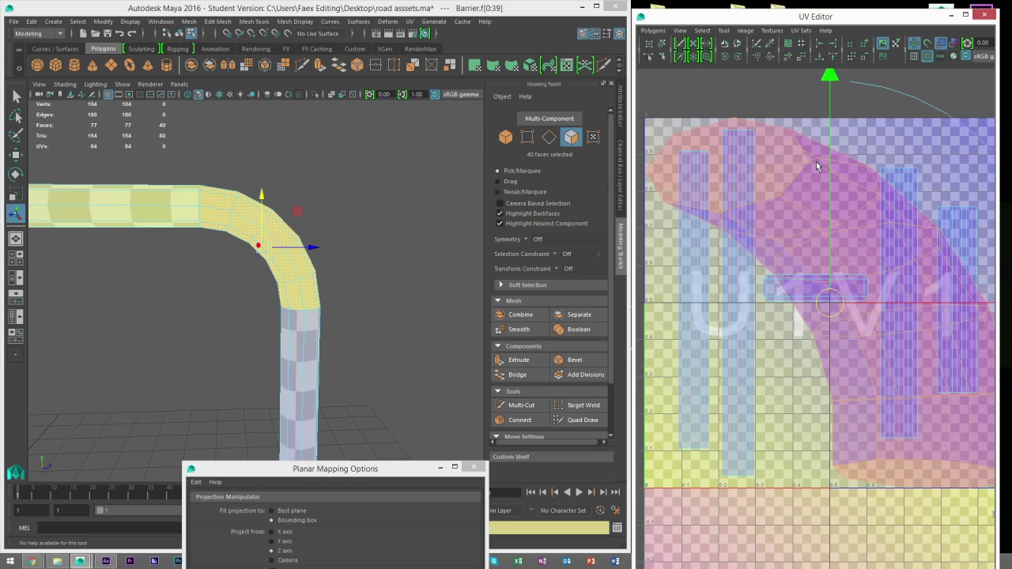
key(w)
scroll(819, 253, down, 3)
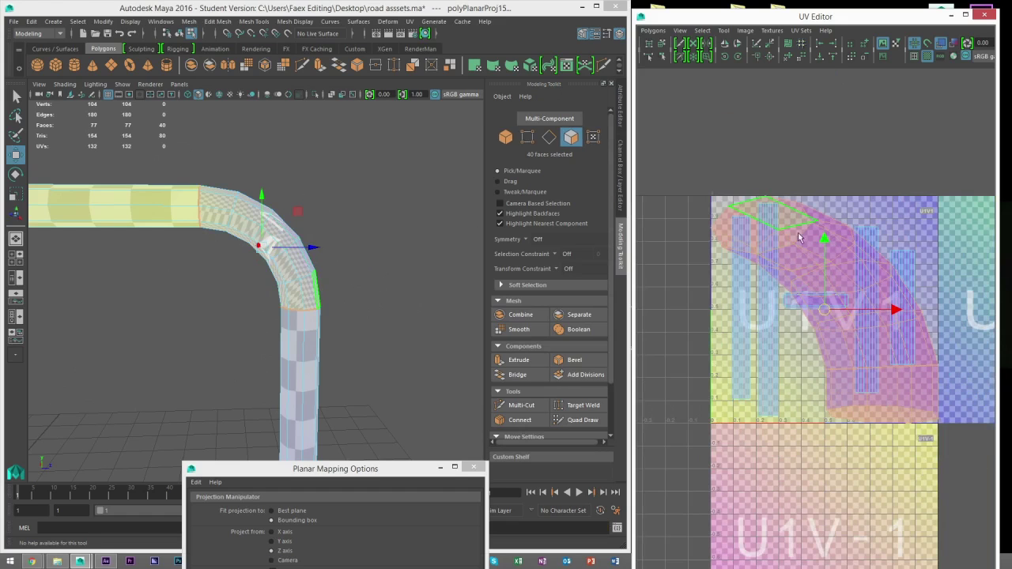
Step: Select the five lengthwise edges along the inside of the rounded corner and cut their UVs
alt+drag(265, 246, 416, 287)
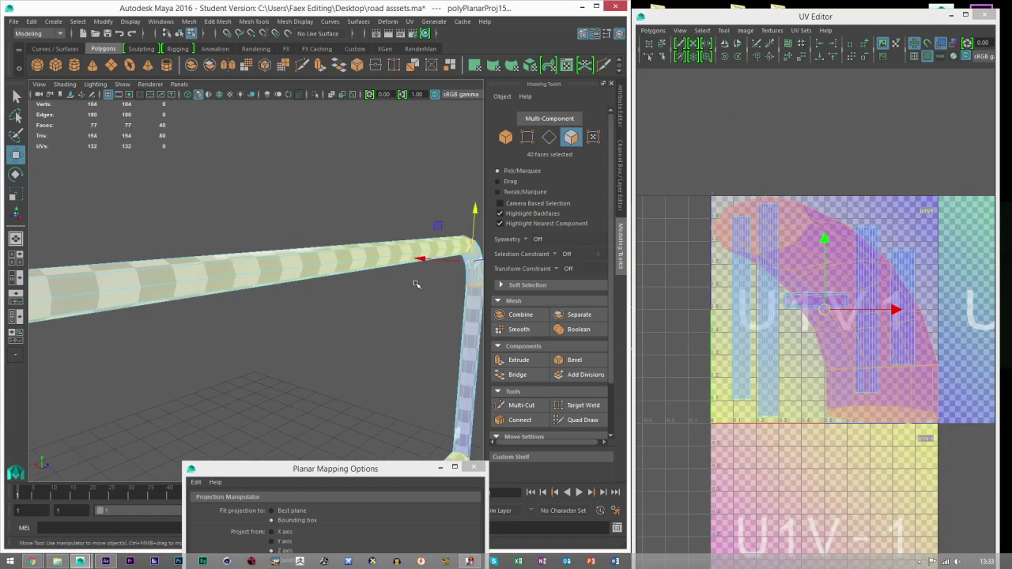
key(f)
alt+drag(313, 317, 351, 286)
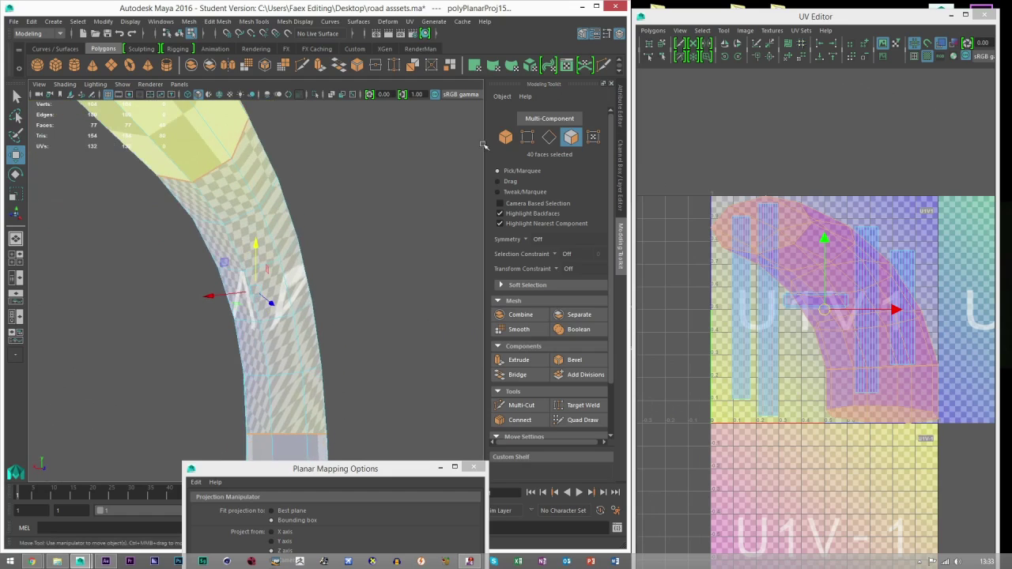
click(549, 138)
alt+drag(257, 223, 301, 261)
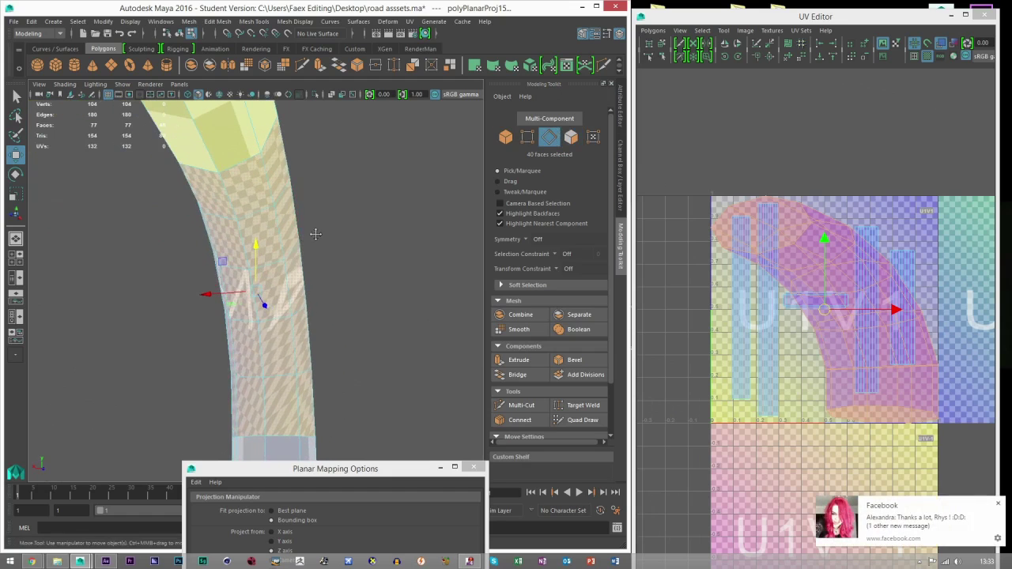
alt+middle_drag(314, 233, 329, 228)
click(997, 506)
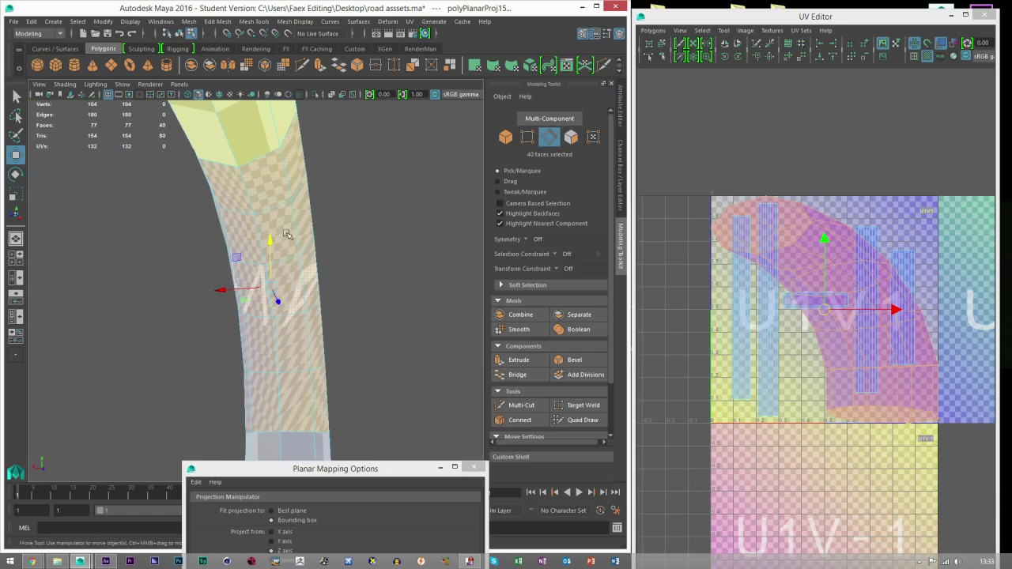
click(249, 195)
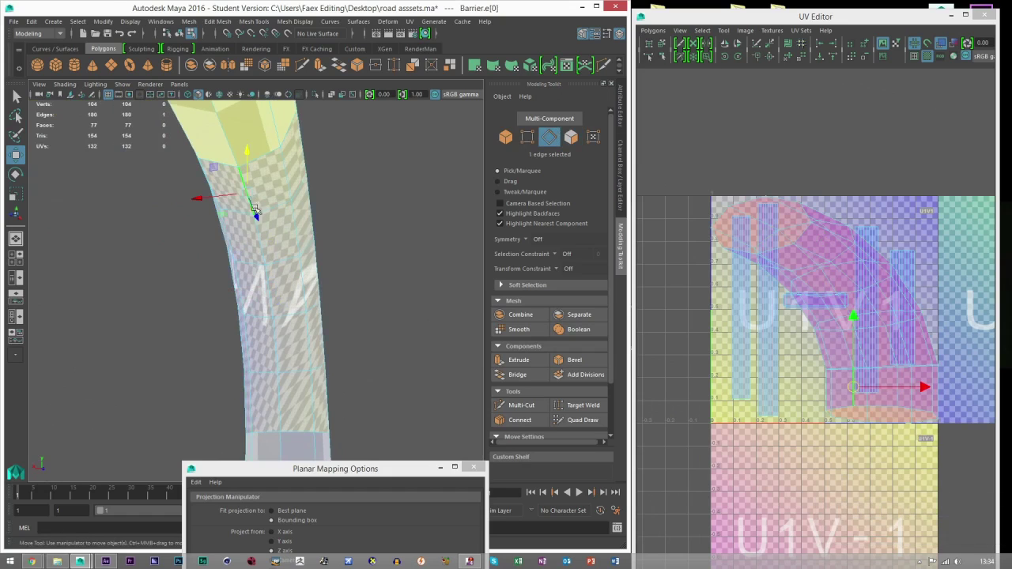
drag(268, 236, 281, 397)
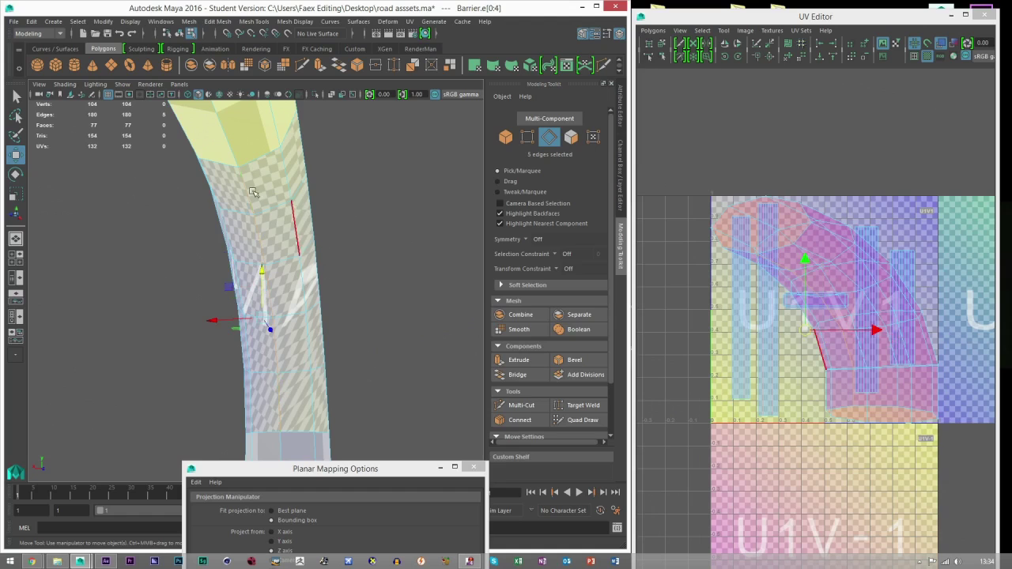
click(757, 45)
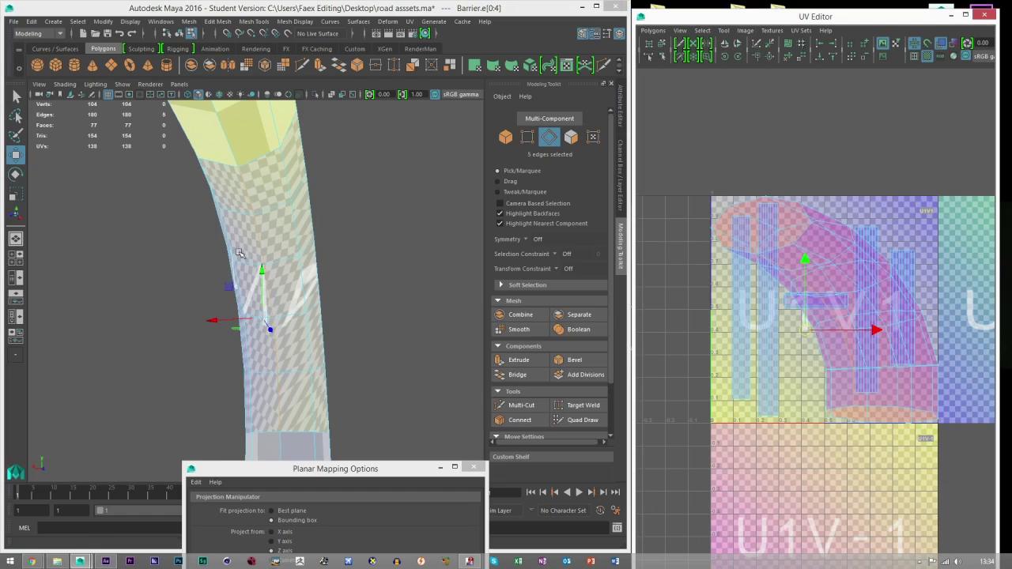
Step: Select the rounded corner's UV shell and unfold it
right_drag(746, 177, 703, 160)
click(810, 240)
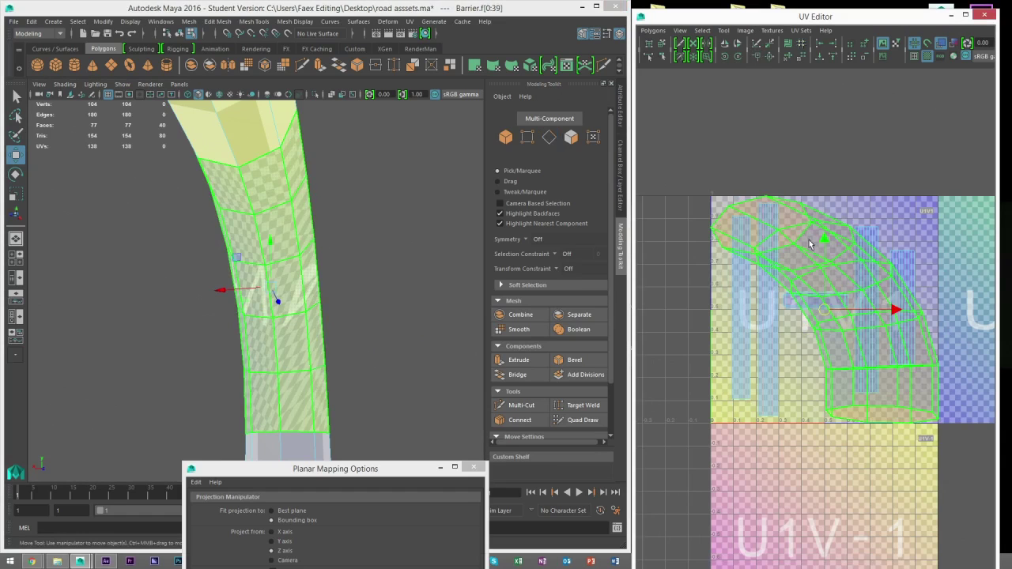
click(653, 30)
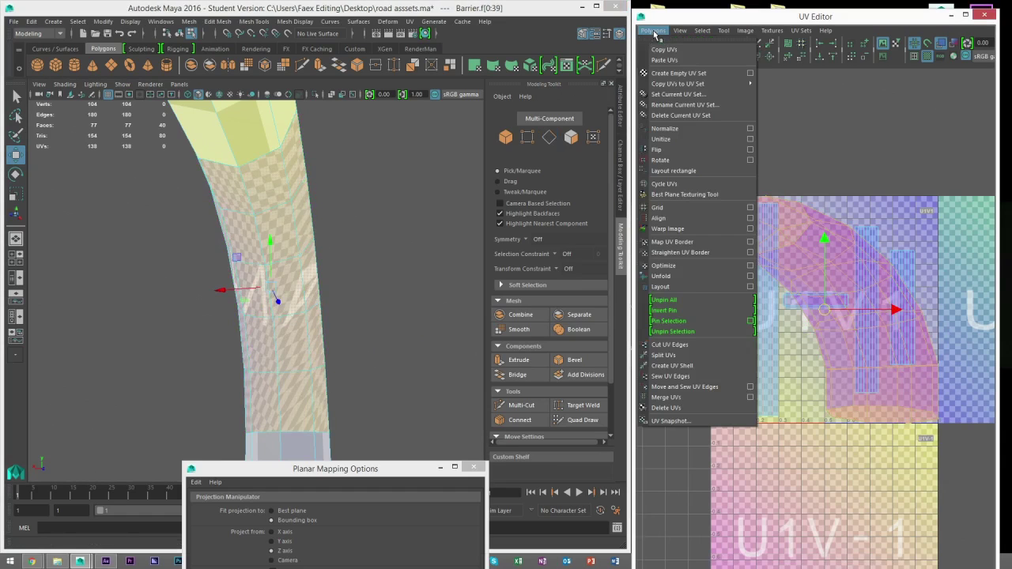
click(661, 276)
scroll(805, 314, down, 2)
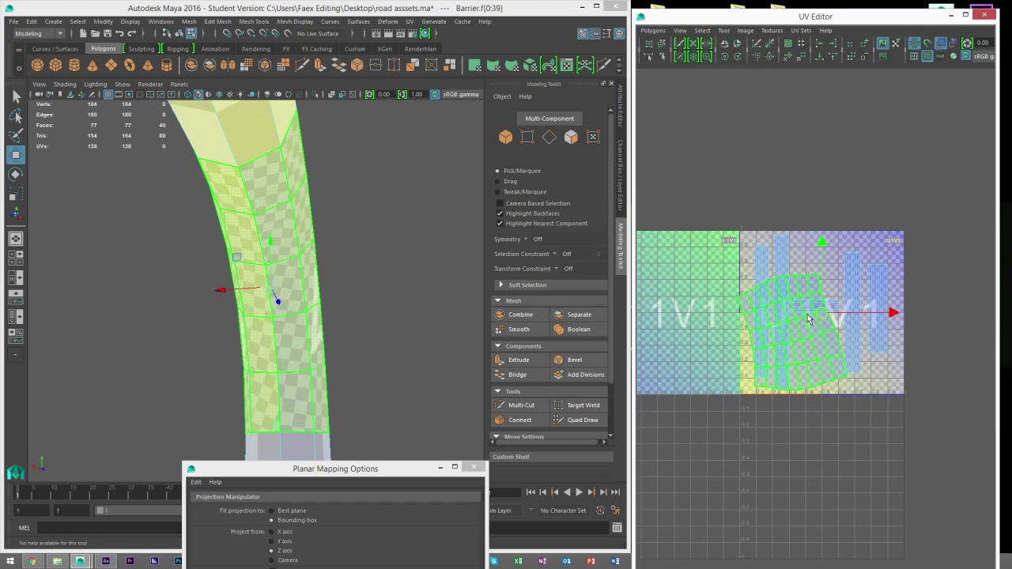
Step: Move the unfolded corner shell left of the other UV strips, outside their tile, and inspect the checker pattern on the bend
alt+middle_drag(811, 303, 945, 302)
drag(955, 310, 784, 309)
alt+drag(282, 243, 181, 283)
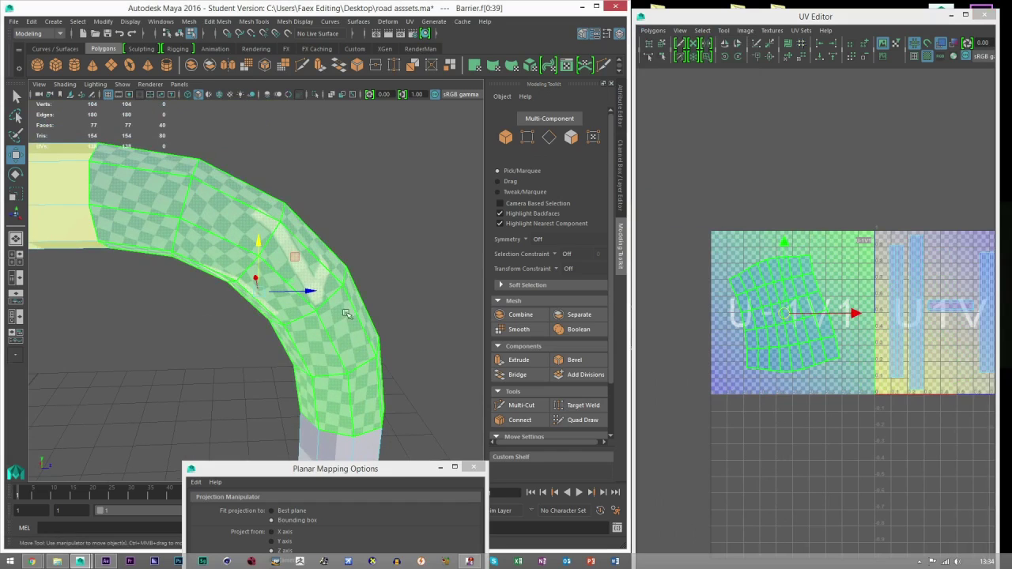
alt+drag(349, 373, 393, 282)
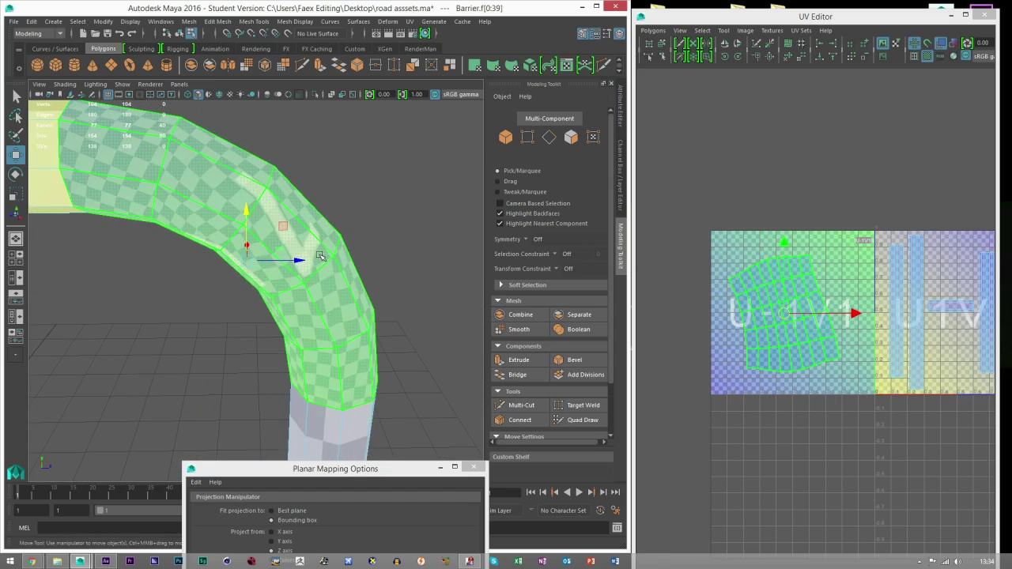
alt+drag(319, 263, 430, 317)
Step: Select all UVs of the corner shell, smooth them with the Smooth UV tool, and check the checker pattern
right_drag(759, 312, 809, 337)
drag(684, 217, 855, 416)
click(703, 32)
mouse_move(724, 32)
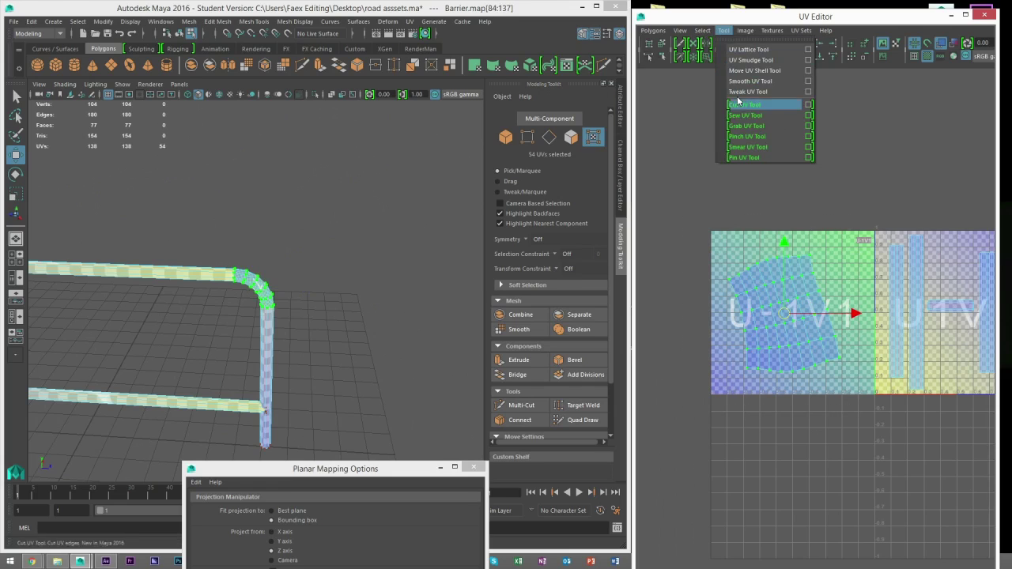
click(738, 82)
drag(715, 375, 994, 392)
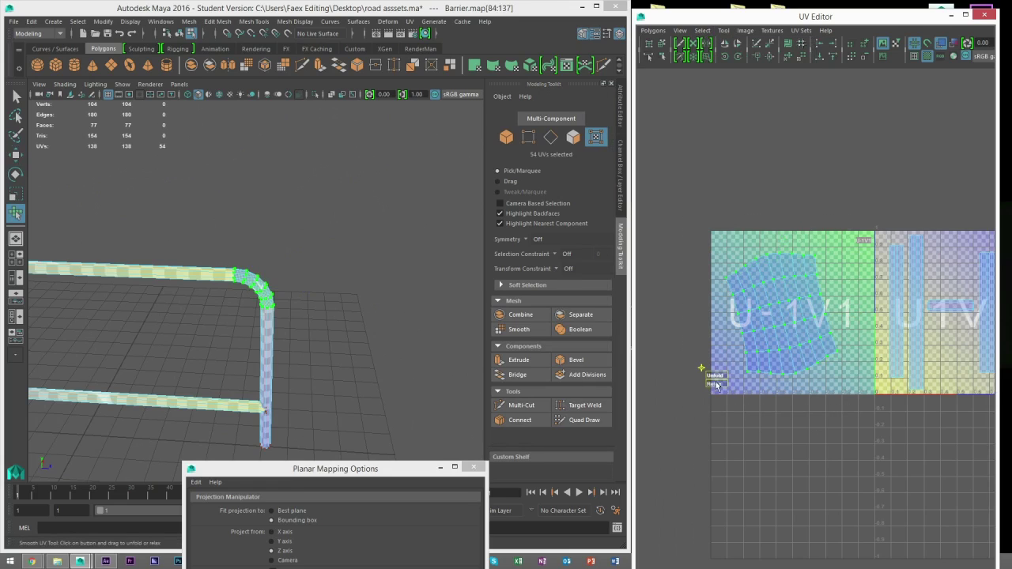
scroll(294, 285, up, 10)
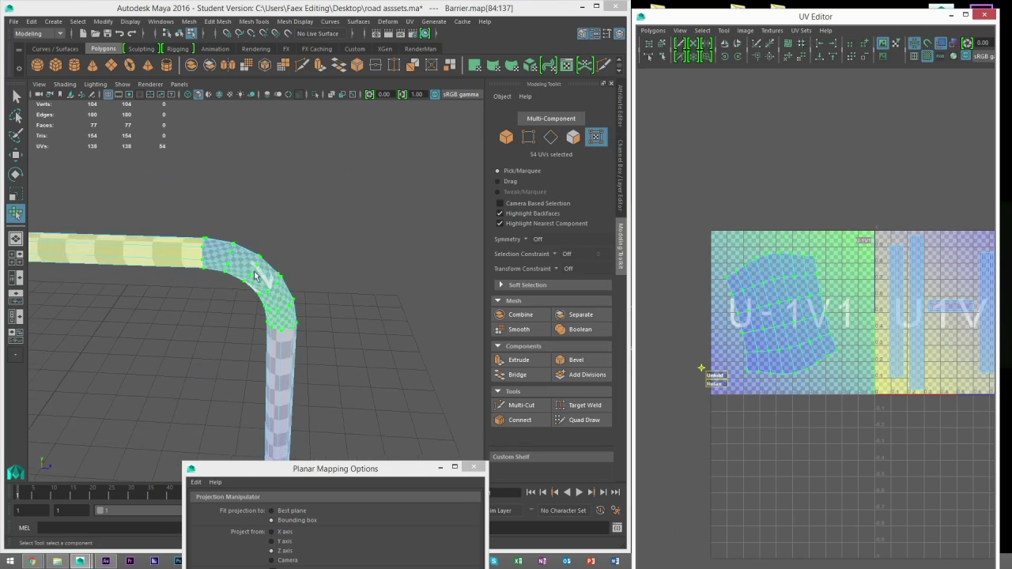
alt+drag(294, 285, 85, 276)
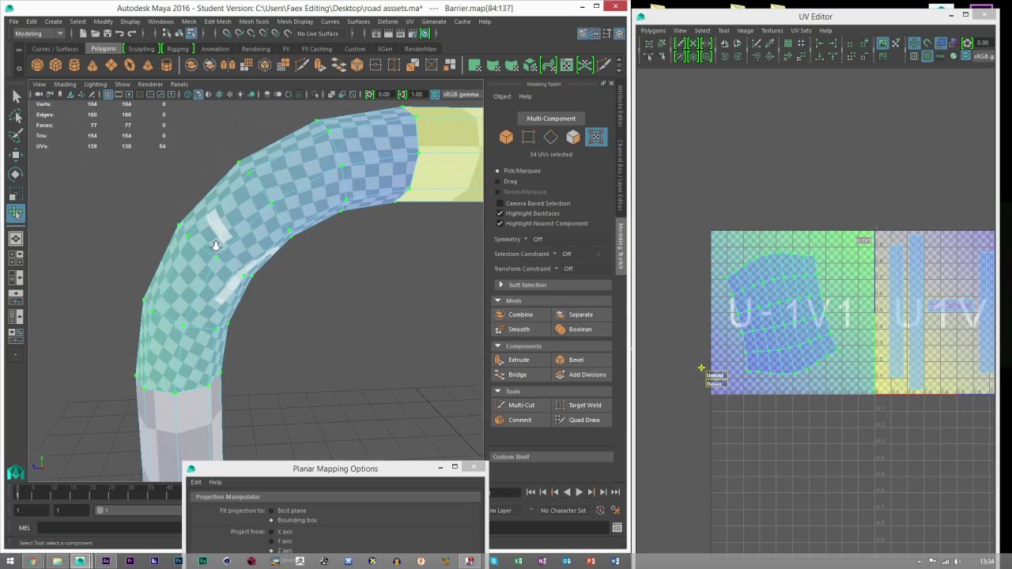
scroll(242, 195, up, 3)
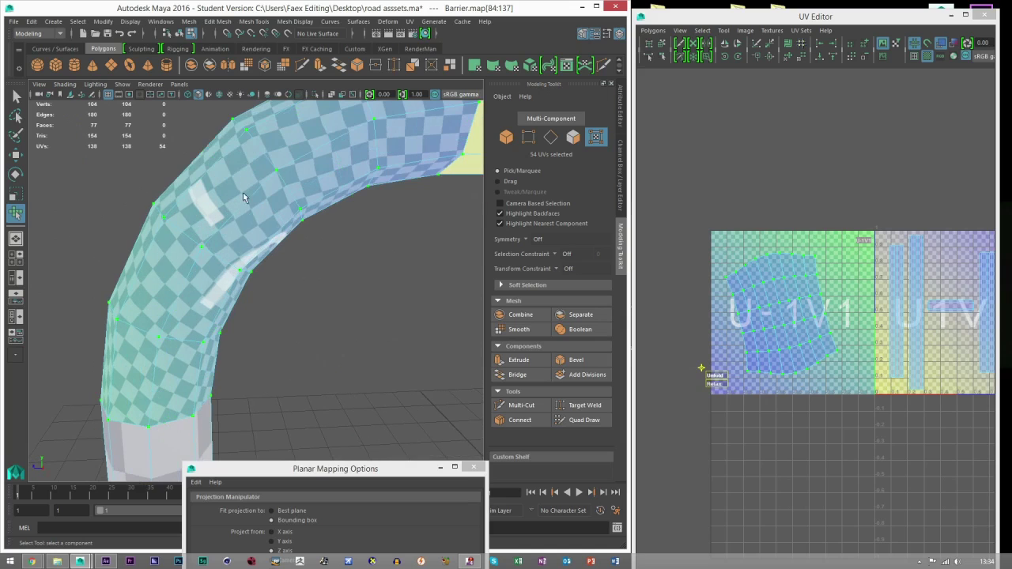
Step: Scale the corner's UV shell down uniformly to match the checker size of the neighbouring bar and post
click(506, 137)
key(w)
scroll(336, 267, down, 4)
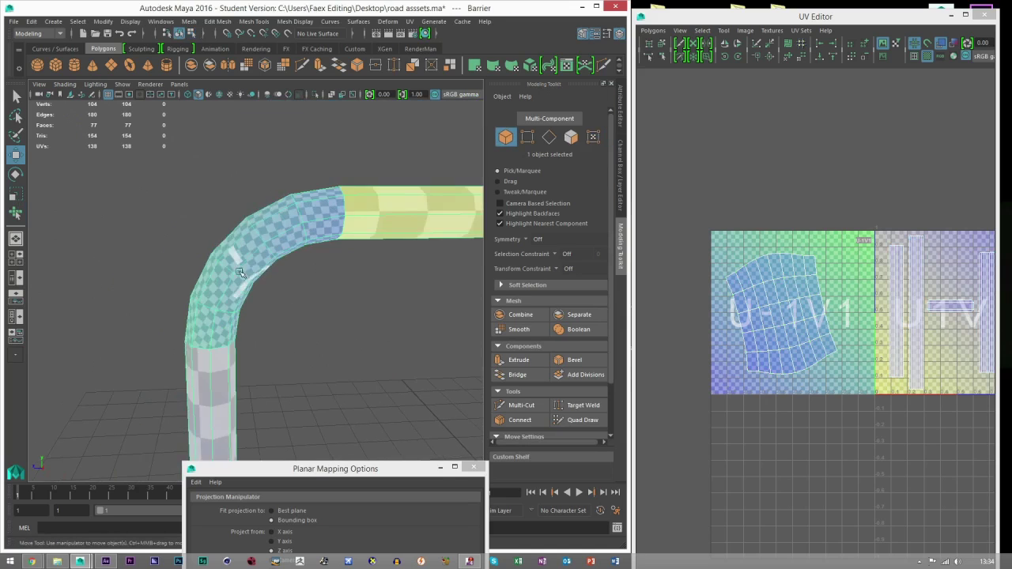
alt+drag(335, 267, 174, 270)
scroll(174, 271, down, 3)
click(739, 300)
right_drag(782, 311, 740, 301)
click(791, 318)
key(r)
drag(785, 316, 730, 332)
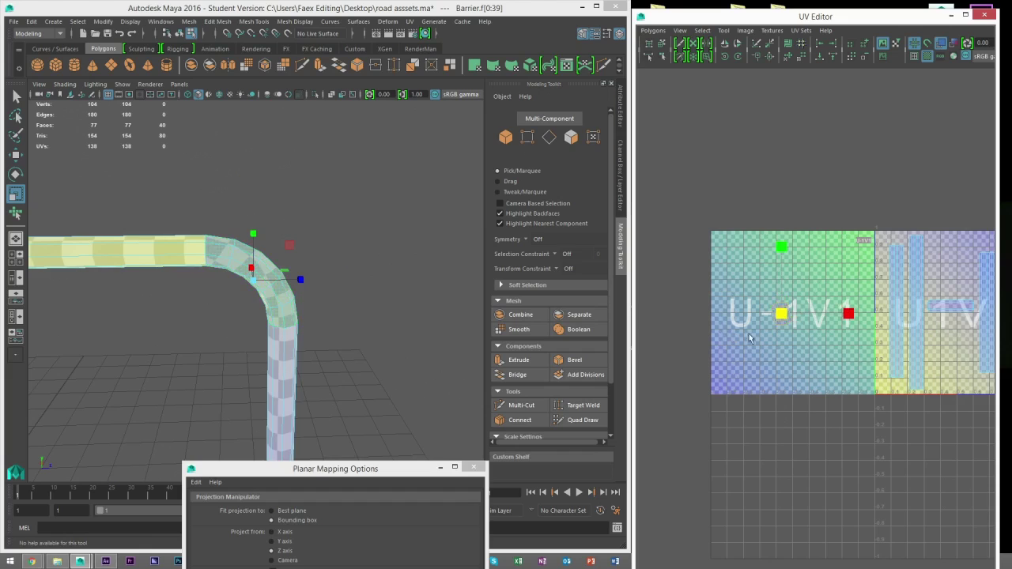
Step: Preview the barrier smoothed to inspect the corner's texture, and return to the unsmoothed display
key(3)
key(w)
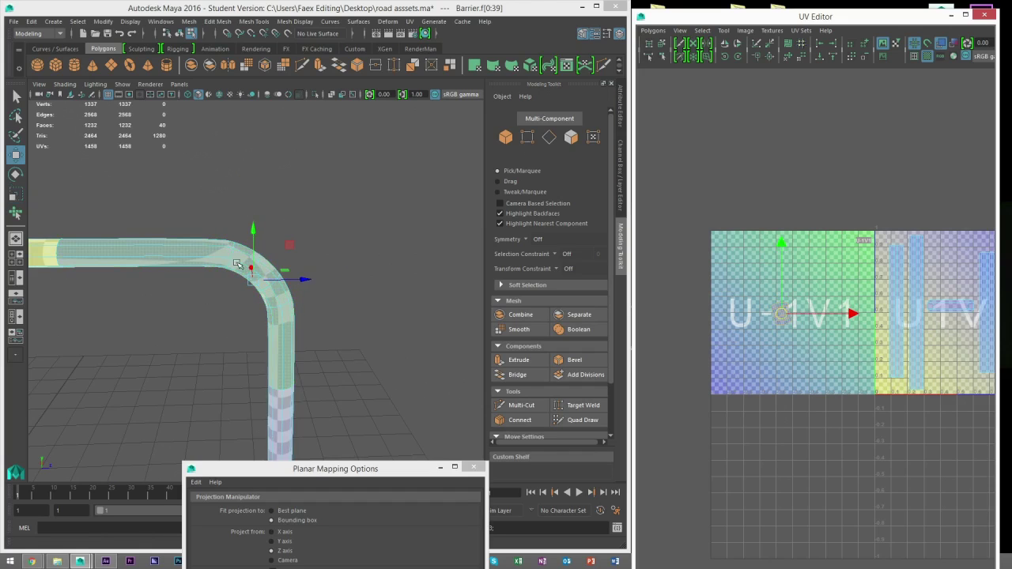
scroll(258, 302, down, 2)
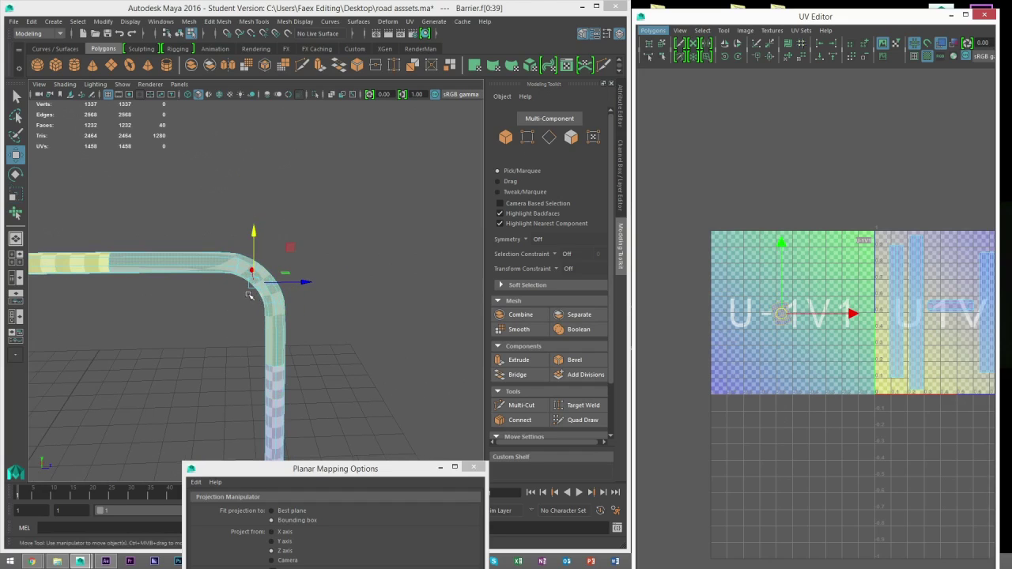
key(1)
Step: Move the small corner shell back among the other UV strips, into the gap below the short horizontal strip
right_drag(758, 310, 731, 295)
click(781, 317)
drag(785, 313, 919, 327)
alt+middle_drag(921, 328, 745, 291)
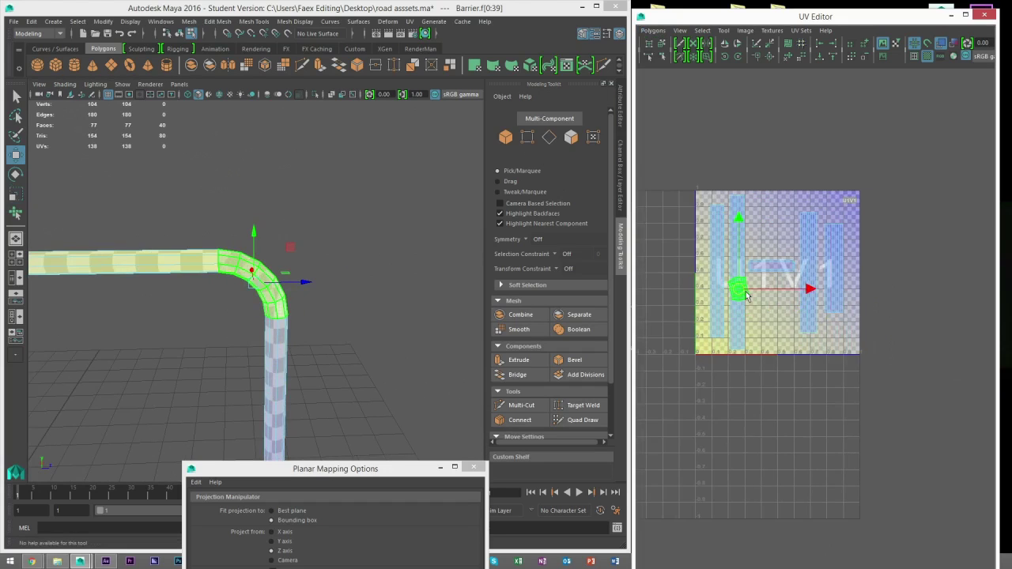
scroll(783, 308, up, 1)
click(313, 243)
drag(721, 282, 767, 310)
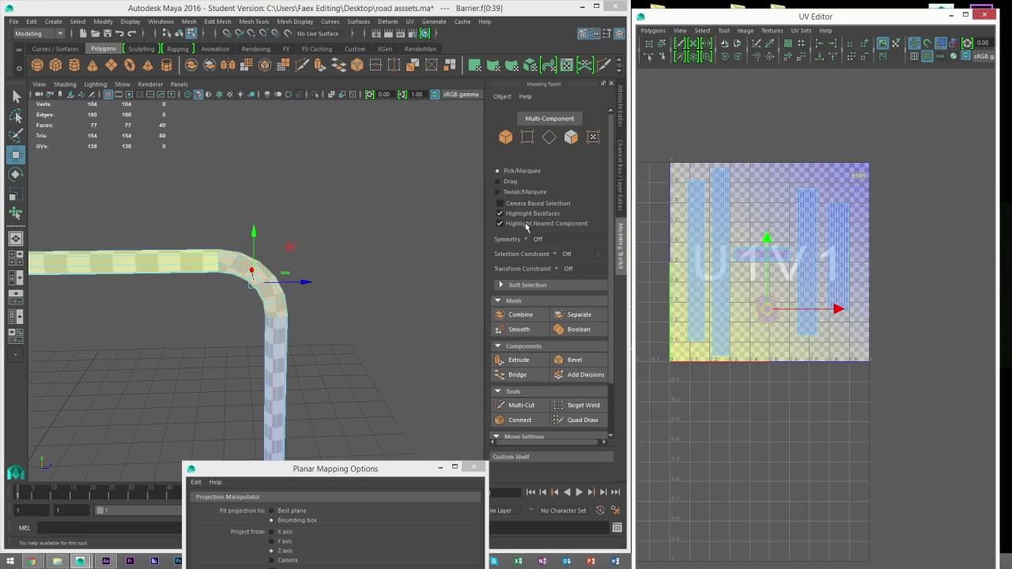
Step: Select all of the barrier's UV shells and move them together one tile to the left
scroll(768, 262, down, 3)
drag(883, 365, 698, 222)
scroll(814, 285, down, 2)
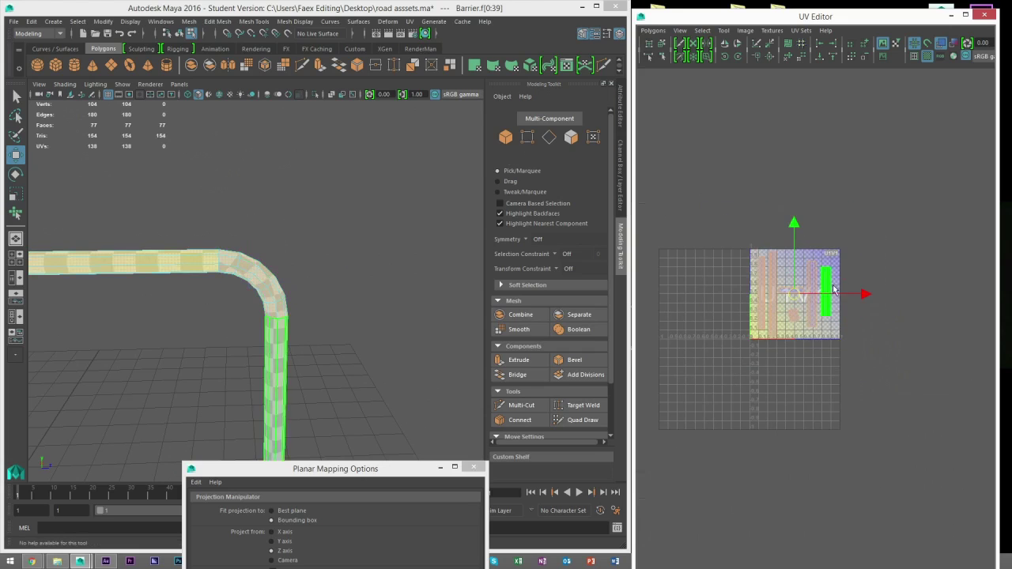
drag(820, 298, 716, 298)
Step: Return to whole-object selection and show the Outliner beside the perspective view
click(506, 138)
scroll(320, 357, down, 6)
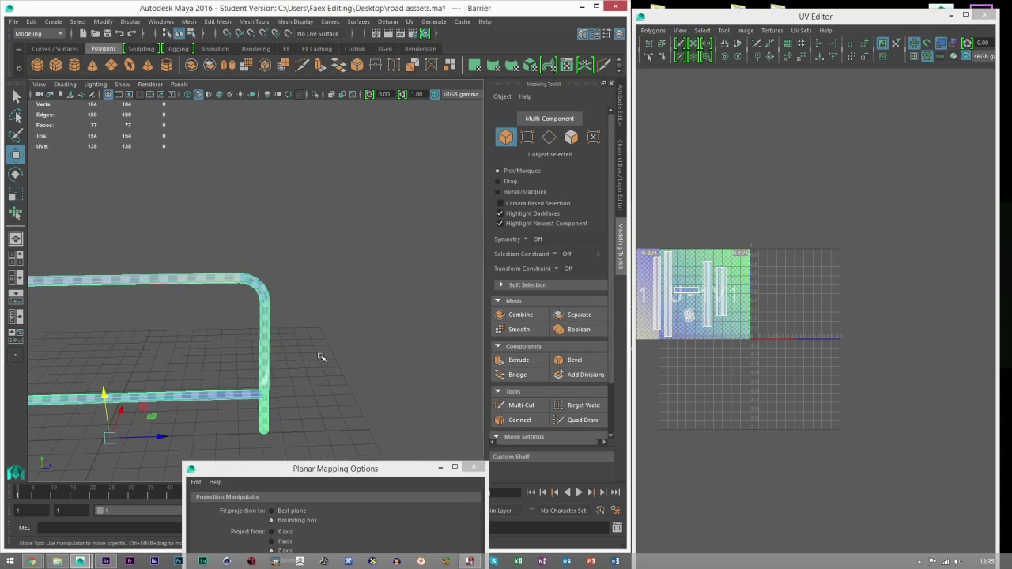
click(15, 277)
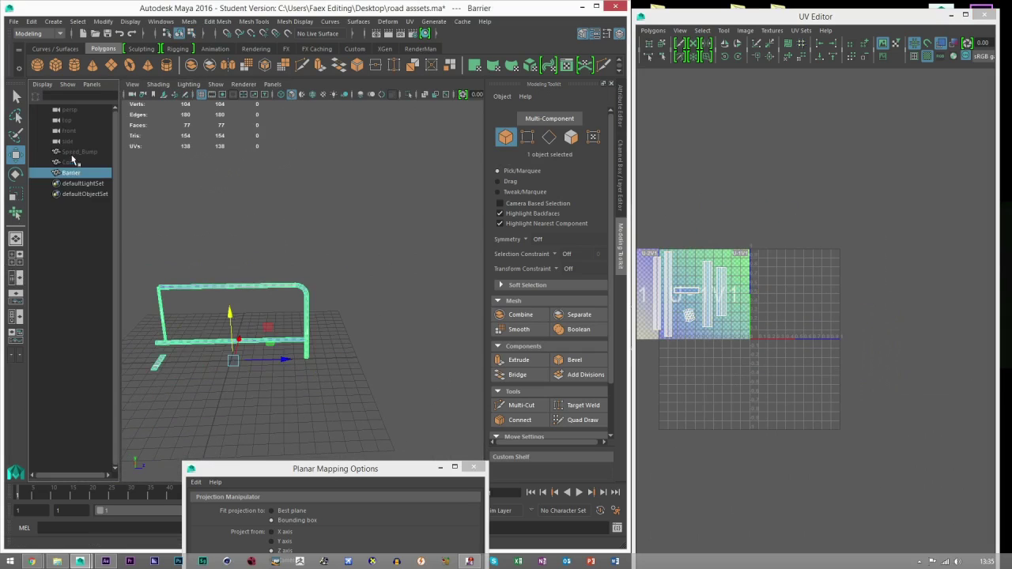
Step: Unhide the speed bump and cone, and select them together with the barrier so all three UV layouts show
drag(70, 151, 72, 165)
key(shift+h)
alt+drag(222, 280, 272, 298)
alt+middle_drag(416, 333, 338, 314)
click(385, 260)
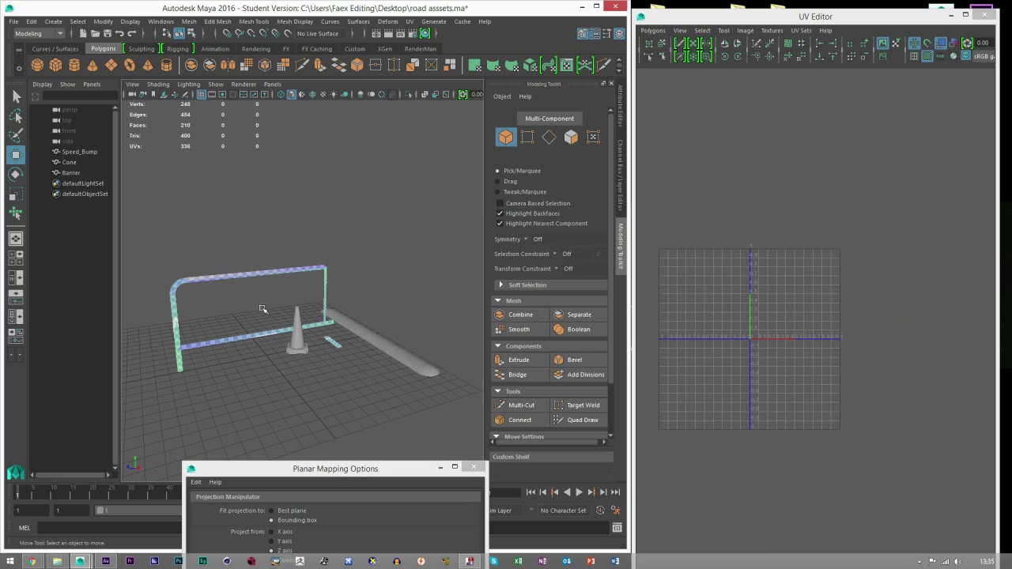
drag(230, 312, 231, 312)
mouse_move(278, 368)
alt+mouse_down()
mouse_move(244, 339)
mouse_move(271, 354)
alt+mouse_up()
drag(169, 211, 390, 361)
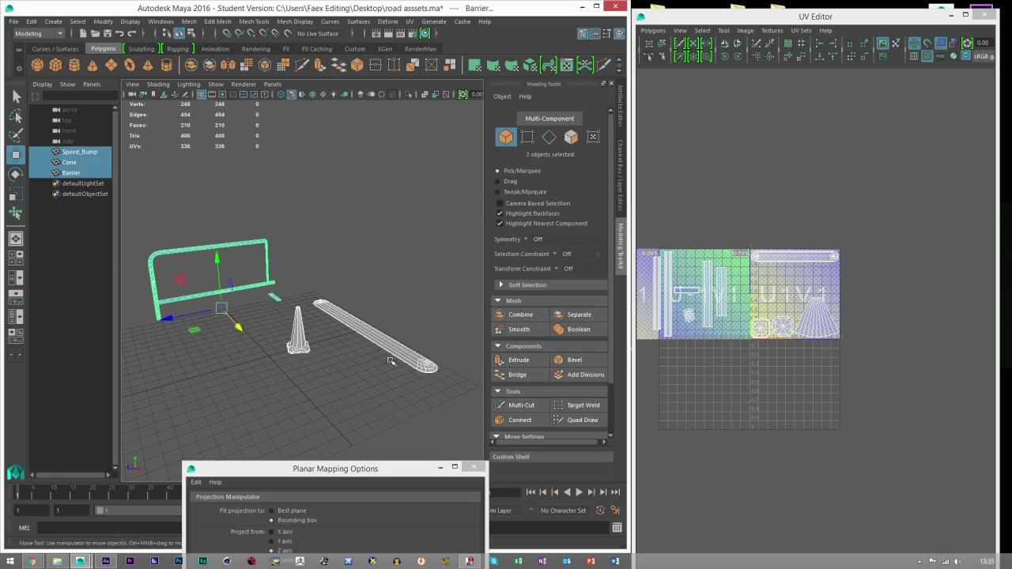
Step: Rotate the barrier's two leftmost long UV strips to horizontal and move them into the 0–1 tile
right_drag(728, 305, 686, 288)
scroll(686, 290, up, 1)
alt+middle_drag(686, 289, 795, 304)
drag(706, 261, 761, 279)
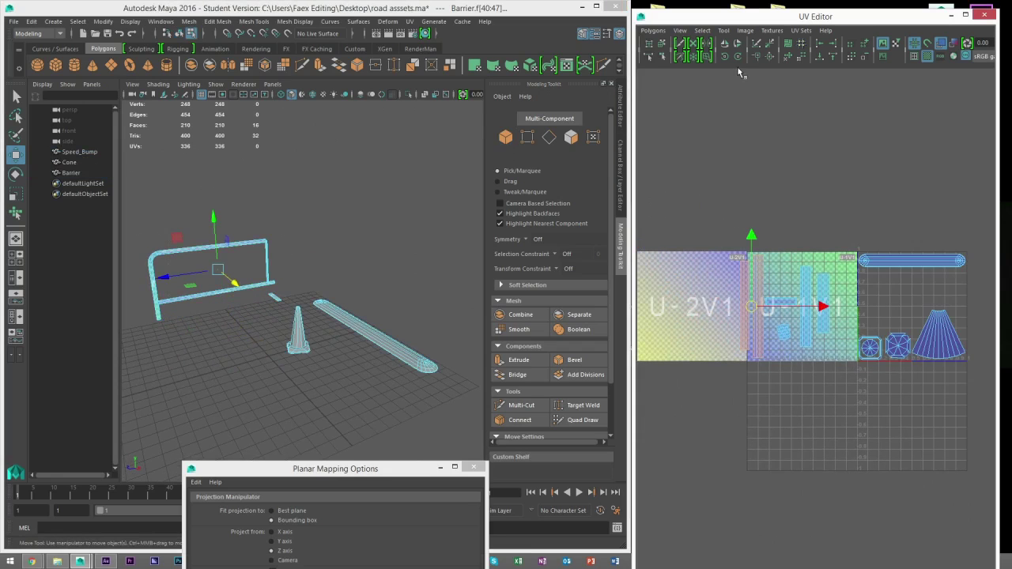
alt+middle_drag(779, 284, 721, 273)
scroll(692, 291, up, 1)
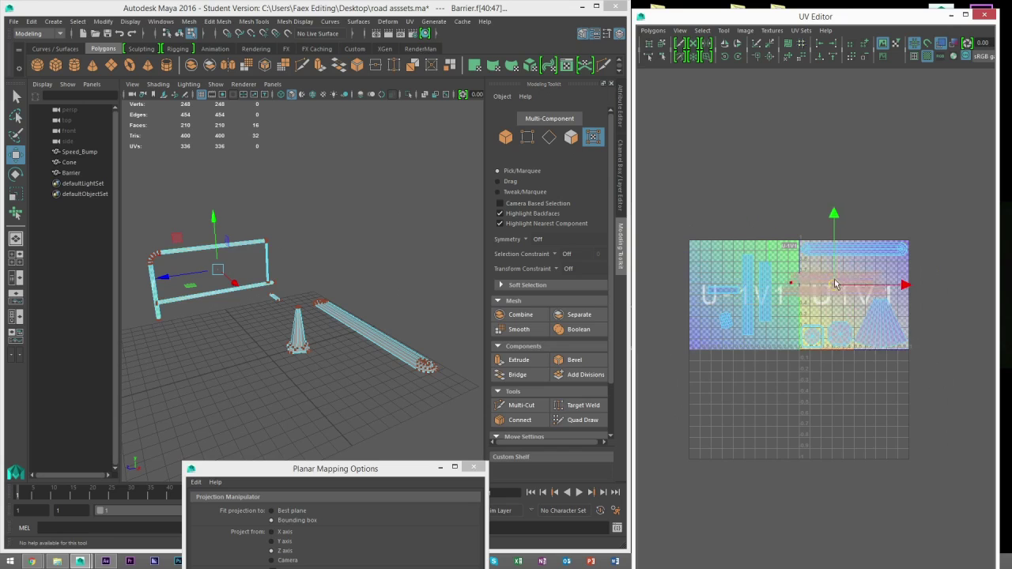
scroll(733, 285, up, 2)
Step: Lay the two remaining long barrier strips horizontally in the 0–1 tile, stacked between the speed bump and cone shells
right_drag(733, 283, 694, 266)
drag(746, 249, 907, 279)
click(735, 55)
right_drag(831, 250, 793, 237)
scroll(898, 287, up, 2)
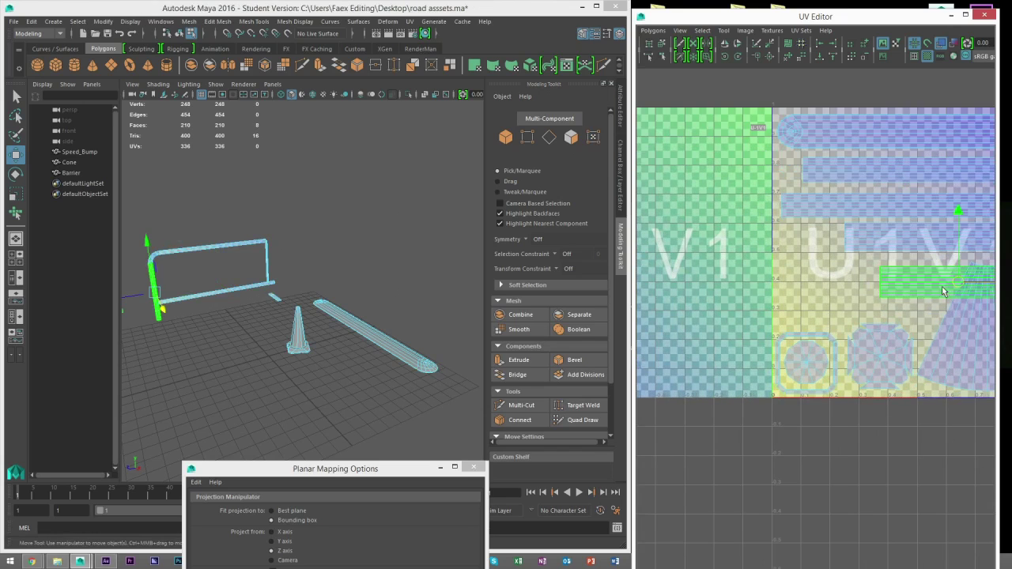
click(860, 292)
scroll(854, 299, down, 2)
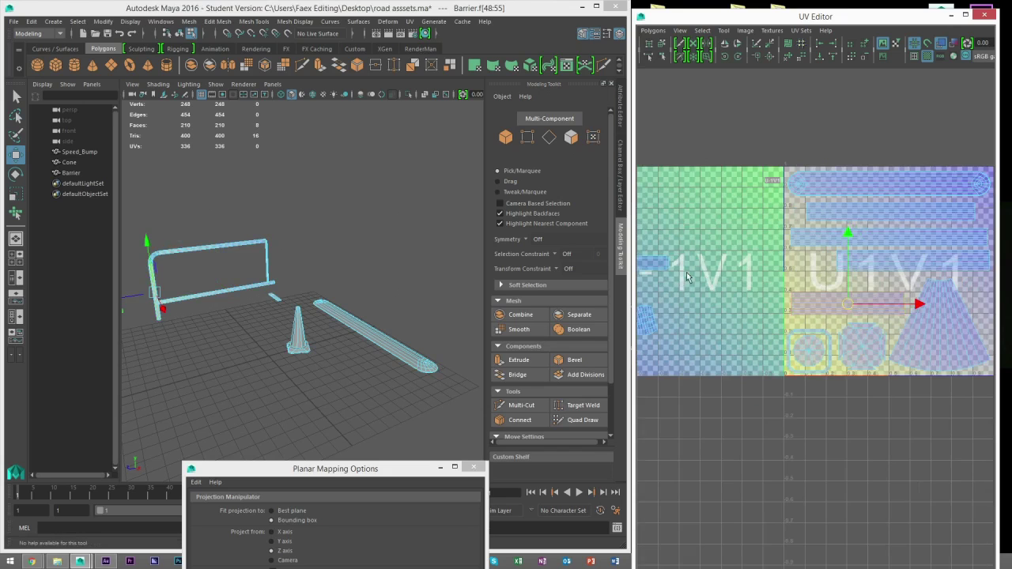
Step: Move the short foot strip into the 0–1 tile, into the gap beside the third long barrier strip
alt+middle_drag(852, 297, 951, 304)
click(746, 272)
drag(746, 271, 940, 296)
alt+middle_drag(940, 296, 765, 294)
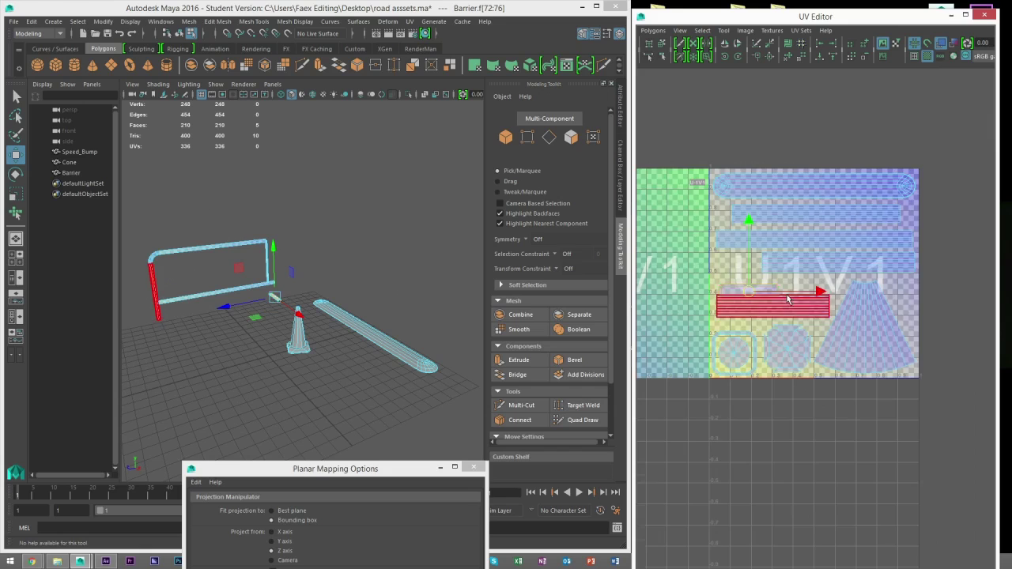
scroll(765, 296, up, 3)
drag(718, 276, 693, 235)
key(r)
key(w)
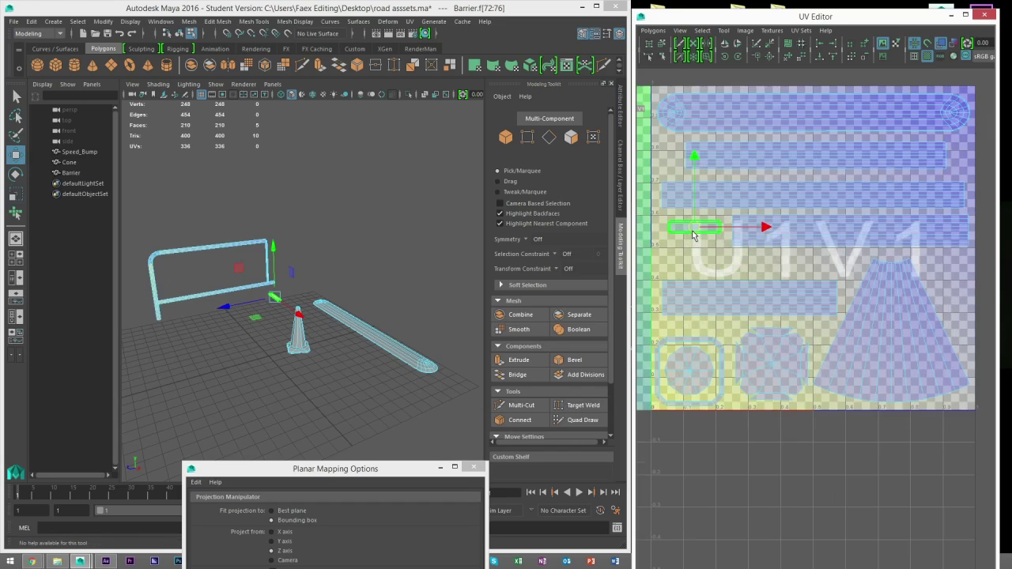
Step: Move the corner shell into the 0–1 tile, rotate it, and place it below the short foot strip
alt+middle_drag(705, 293, 843, 289)
scroll(687, 278, down, 2)
click(656, 323)
drag(642, 320, 843, 277)
alt+middle_drag(841, 279, 773, 280)
scroll(774, 280, up, 3)
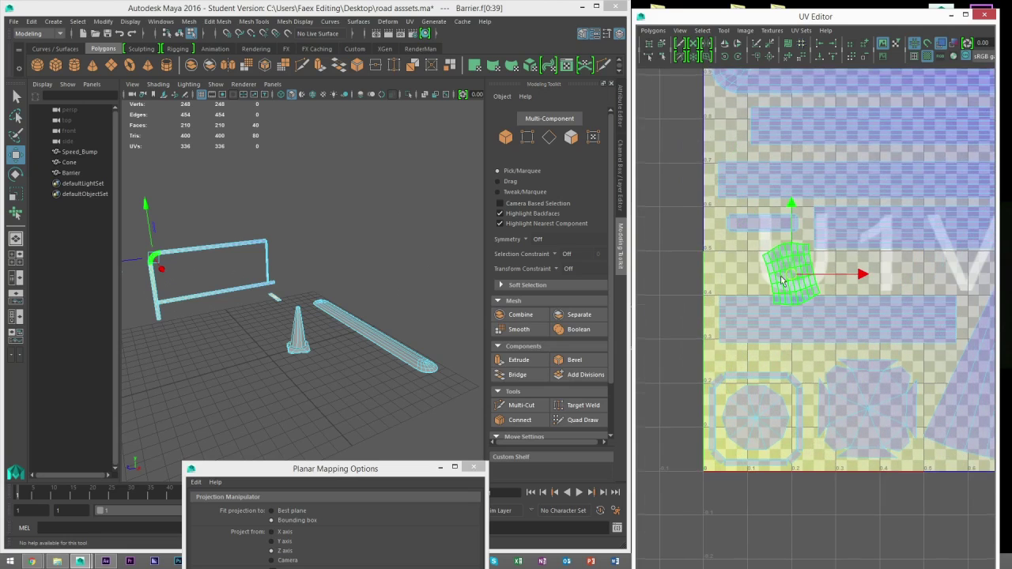
click(737, 58)
drag(790, 274, 766, 263)
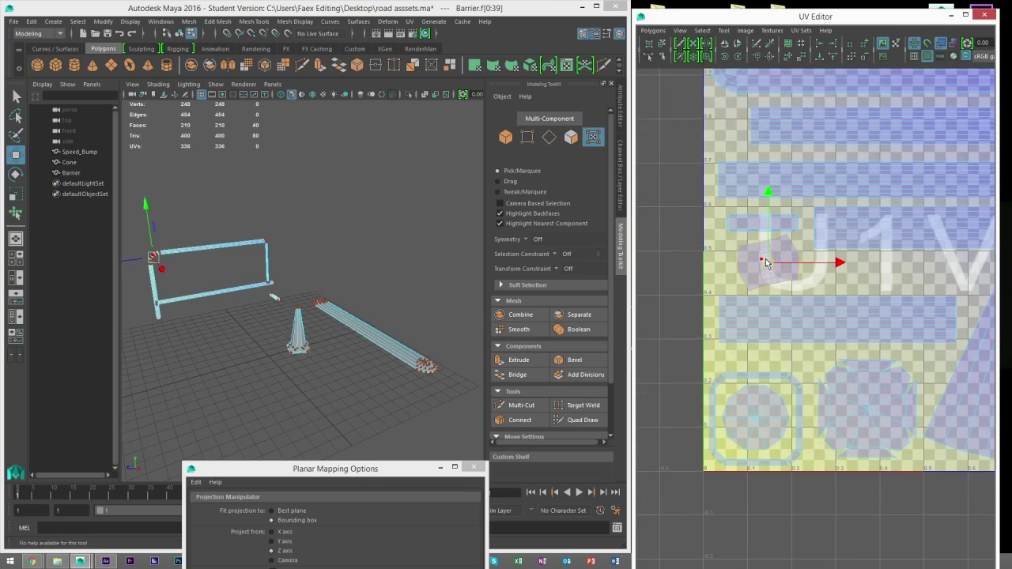
Step: Nudge the short foot strip upward, then straighten and enlarge the corner shell beneath it
right_drag(762, 248, 731, 237)
scroll(743, 224, up, 1)
click(753, 204)
drag(754, 204, 751, 194)
click(749, 237)
key(r)
drag(750, 243, 763, 245)
key(e)
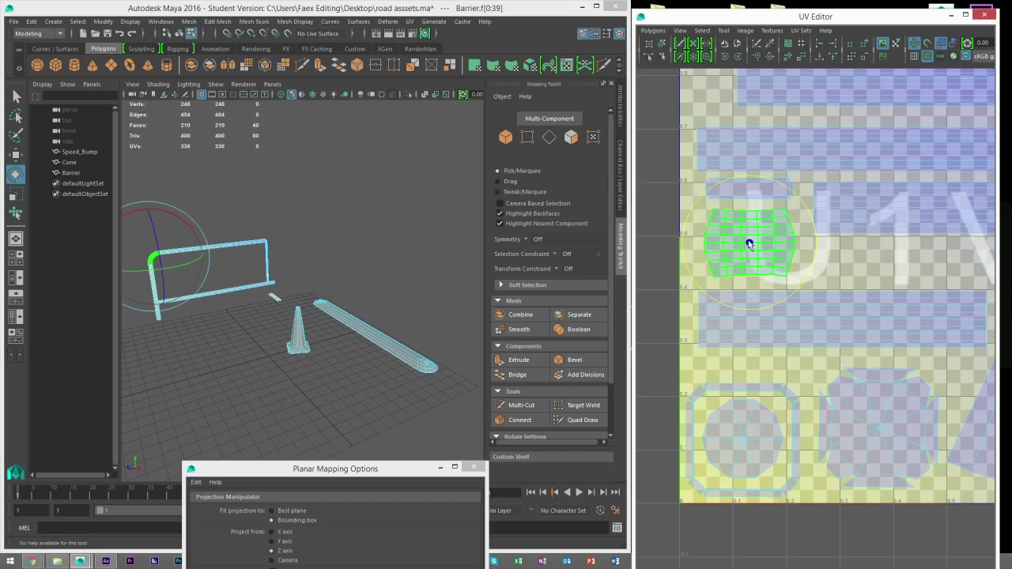
Step: Scale the corner shell up slightly to fill the gap between the foot strip and the lowest post strip
scroll(757, 251, up, 3)
key(w)
alt+middle_drag(759, 246, 770, 262)
key(e)
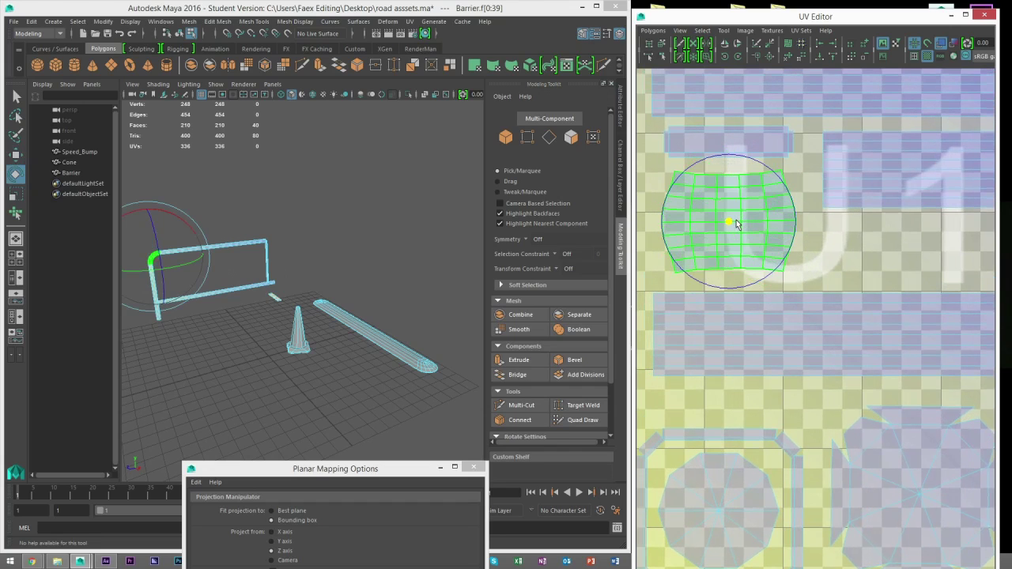
key(r)
drag(733, 222, 732, 225)
key(w)
scroll(792, 311, down, 3)
scroll(792, 311, down, 2)
alt+middle_drag(792, 311, 728, 301)
Step: Move the lowest post strip slightly down to leave a clear margin below the corner shell
right_drag(794, 309, 750, 294)
click(775, 319)
drag(774, 319, 774, 327)
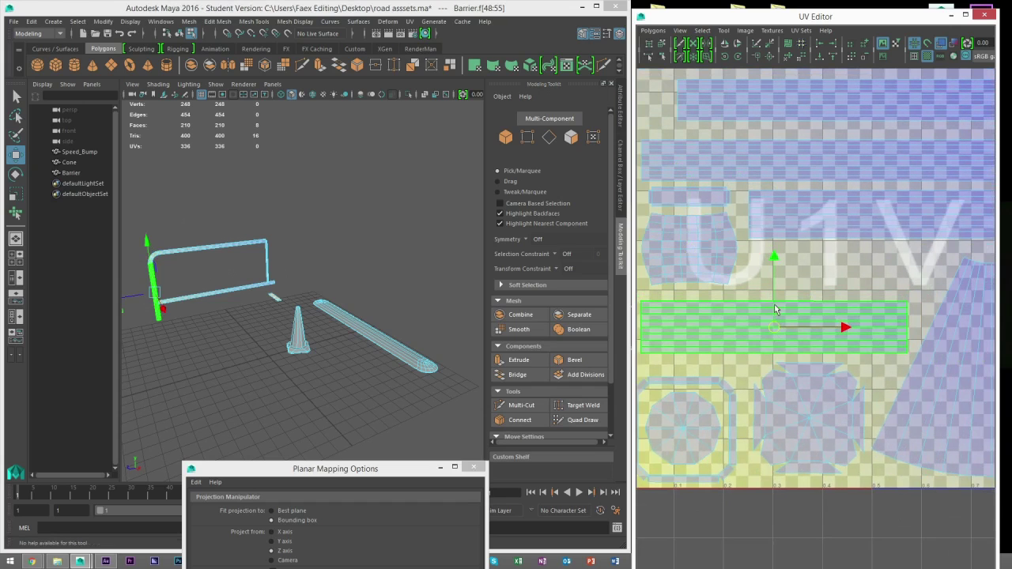
scroll(823, 300, down, 5)
alt+middle_drag(832, 290, 821, 291)
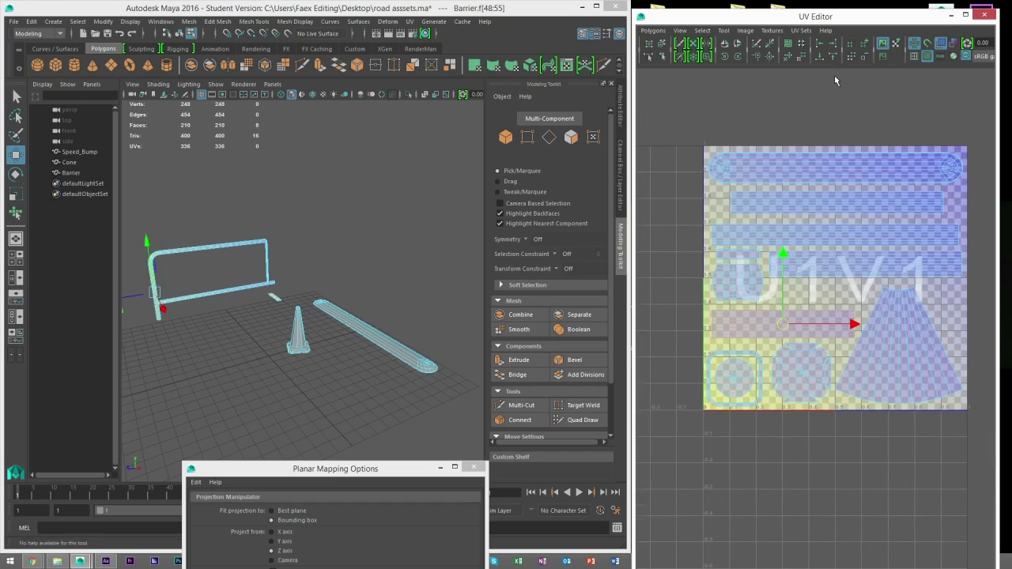
Step: Return to whole-object selection and inspect the checker texture on the barrier, cone and speed bump
click(506, 145)
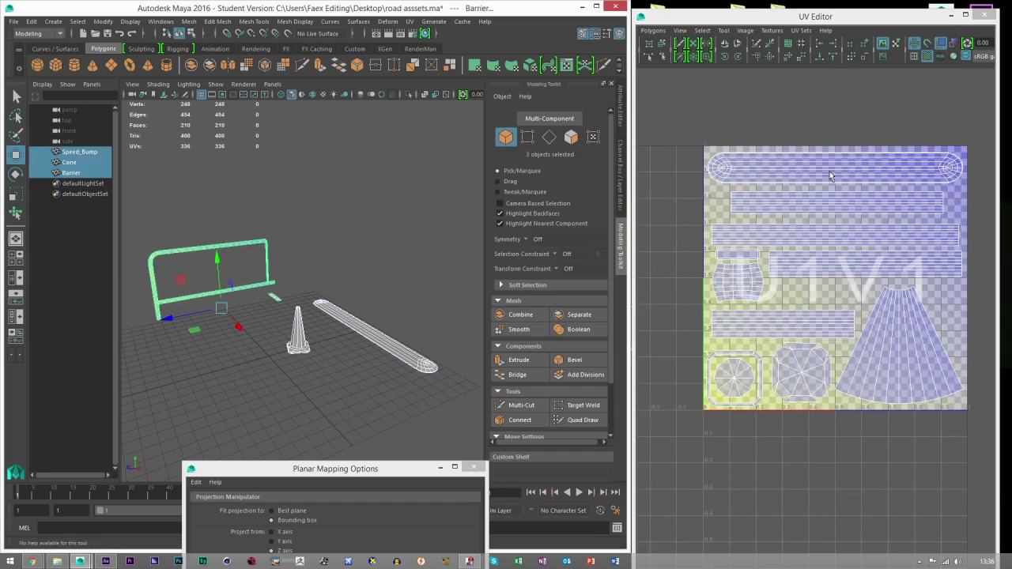
click(928, 56)
click(316, 256)
scroll(313, 279, up, 4)
alt+drag(317, 307, 436, 326)
alt+drag(245, 296, 332, 328)
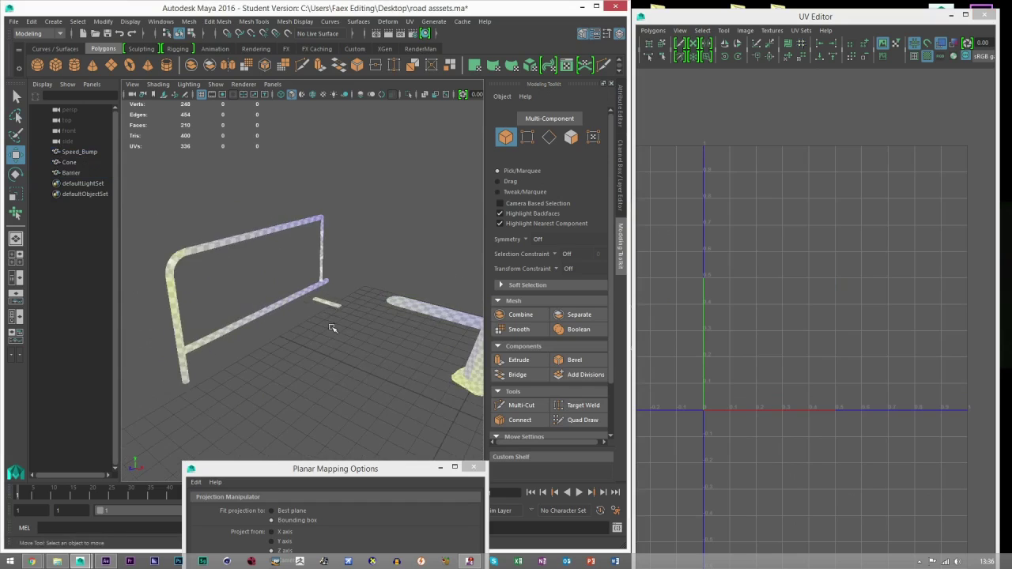
scroll(303, 319, down, 5)
Step: Review the combined UV layout of all three objects, then the barrier's shells on their own
drag(163, 219, 389, 366)
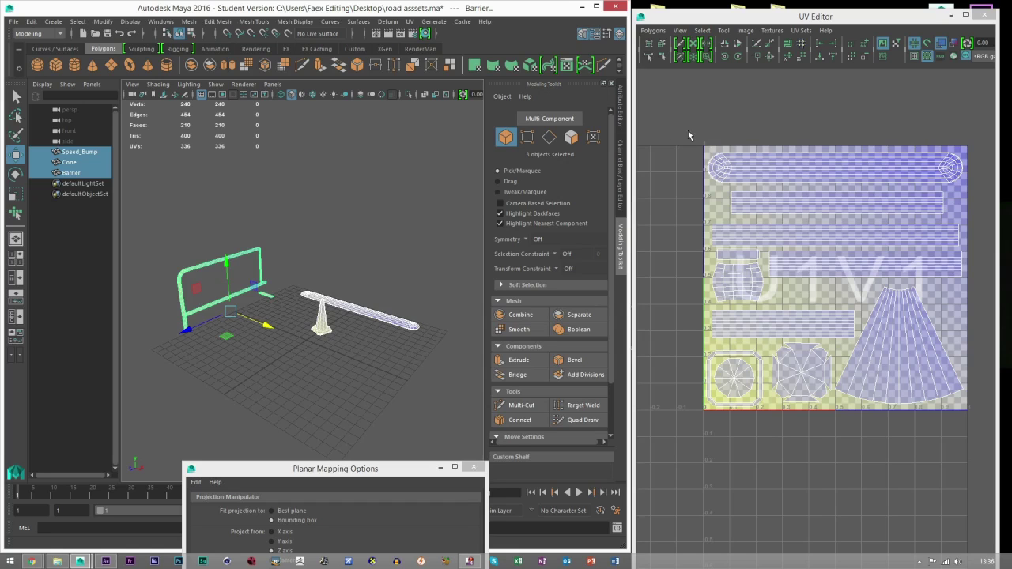
scroll(260, 288, up, 4)
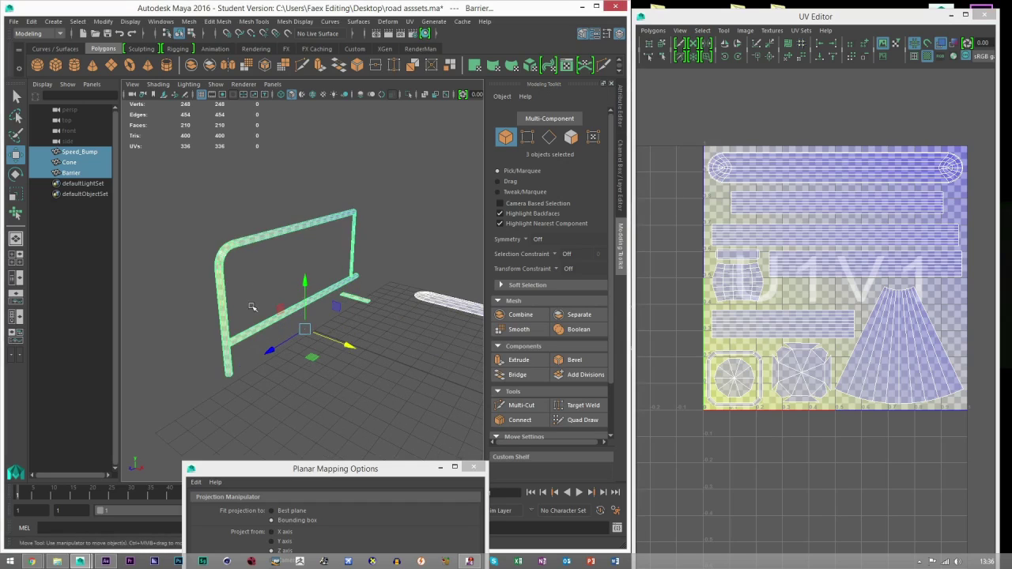
click(234, 253)
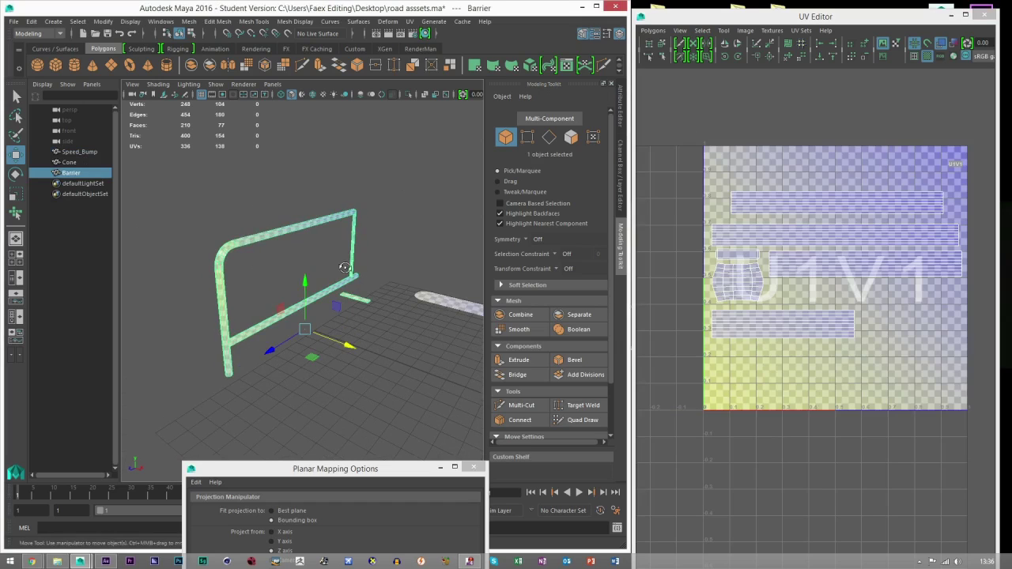
alt+drag(345, 269, 312, 267)
click(408, 197)
key(ctrl+z)
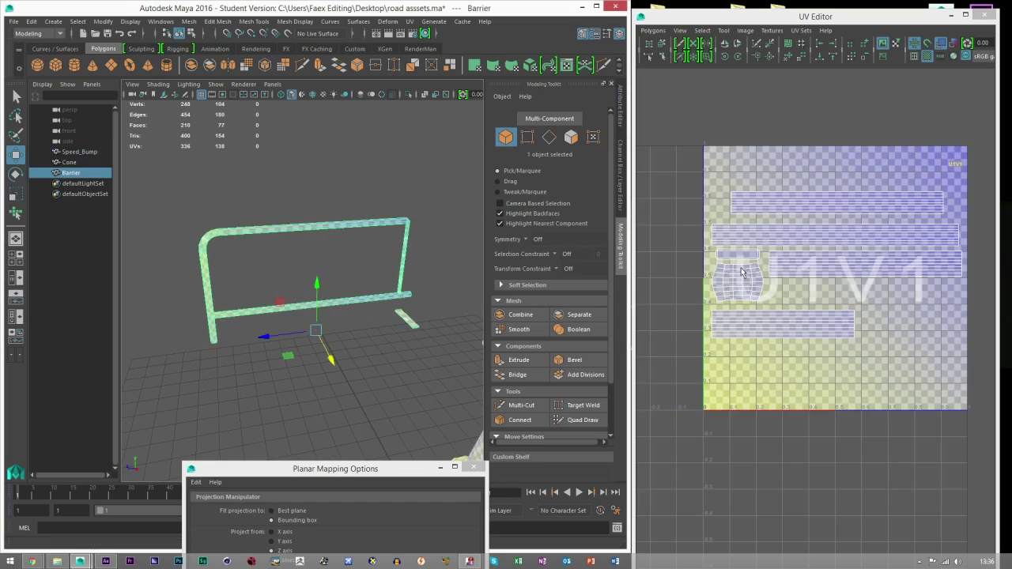
alt+middle_drag(261, 239, 322, 245)
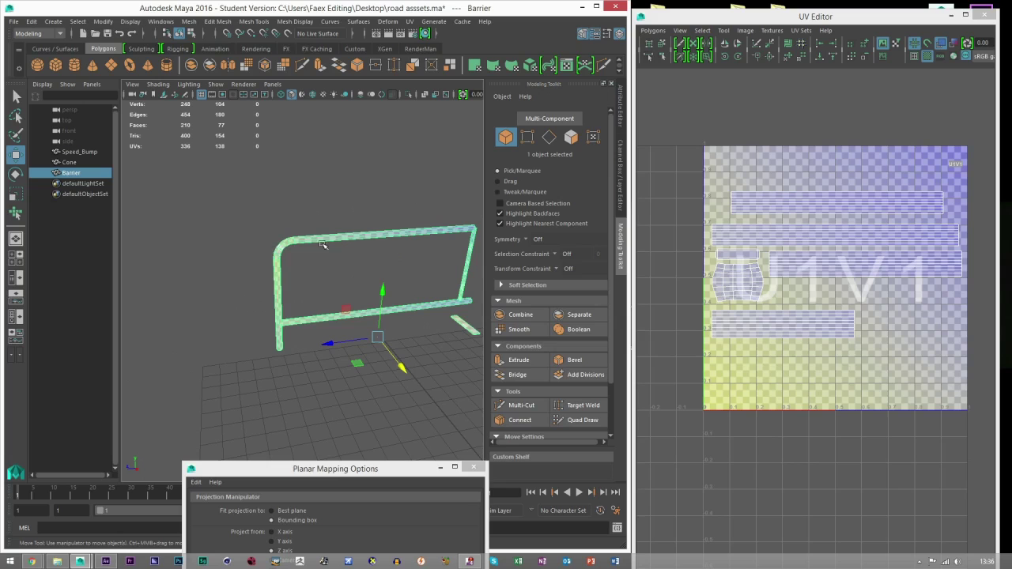
Step: Extract the faces of the barrier's slim end post into a separate piece
click(570, 138)
alt+drag(399, 214, 337, 265)
scroll(340, 263, up, 3)
alt+middle_drag(385, 247, 356, 254)
scroll(356, 254, up, 3)
click(505, 139)
click(571, 138)
drag(339, 198, 445, 230)
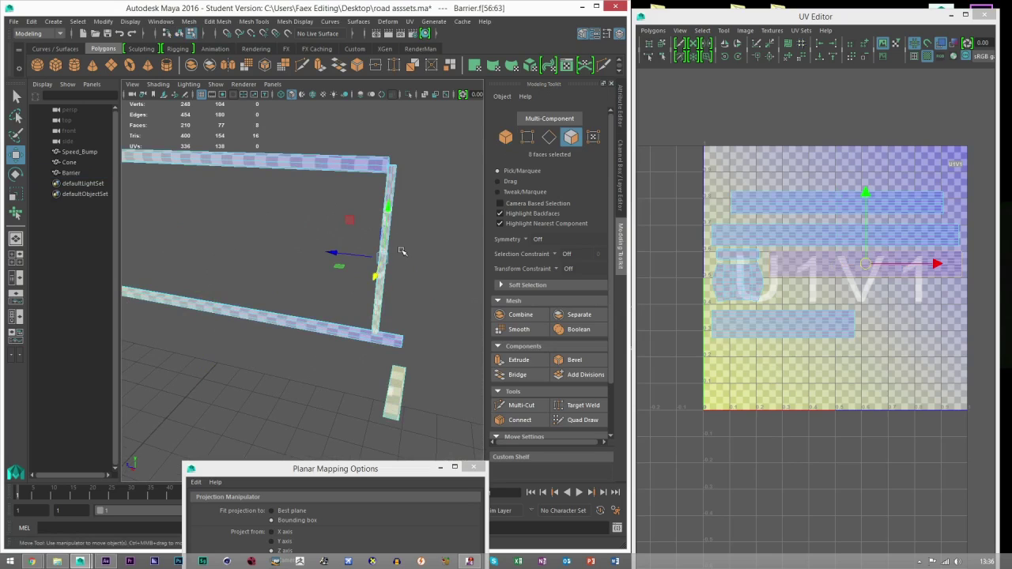
click(186, 22)
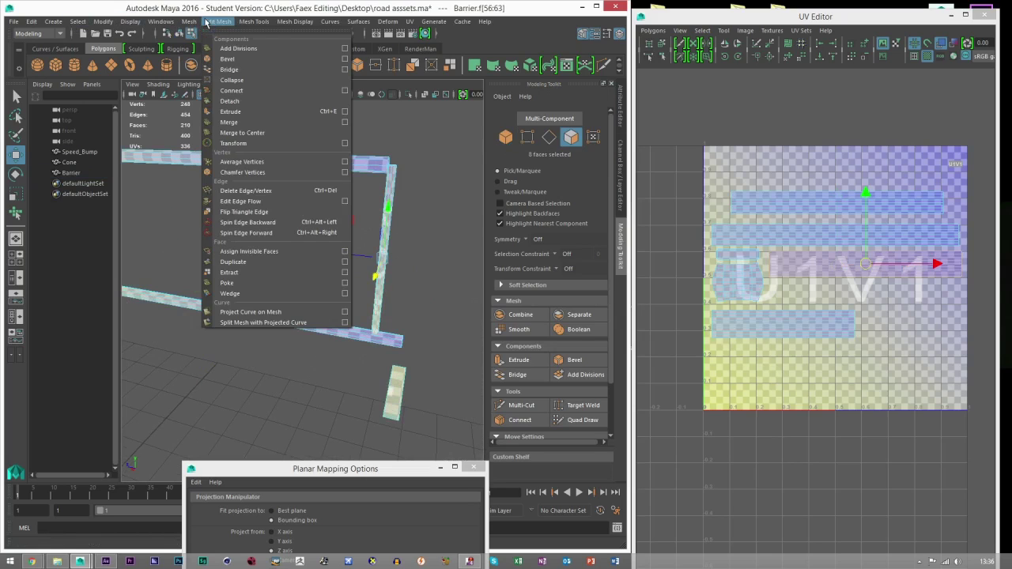
click(233, 272)
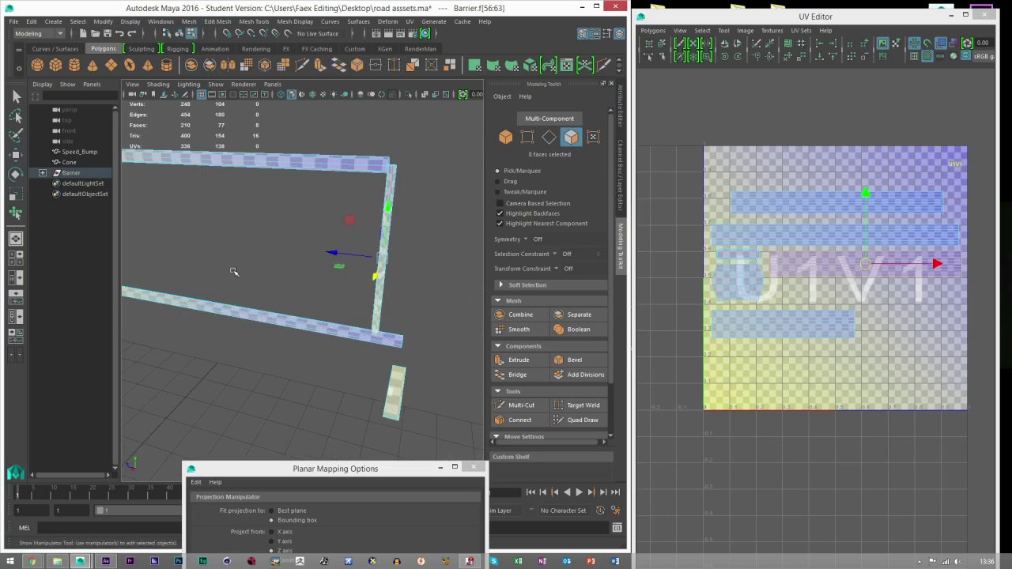
Step: Select the extracted end post as an object and center its pivot
click(506, 138)
click(382, 189)
click(383, 193)
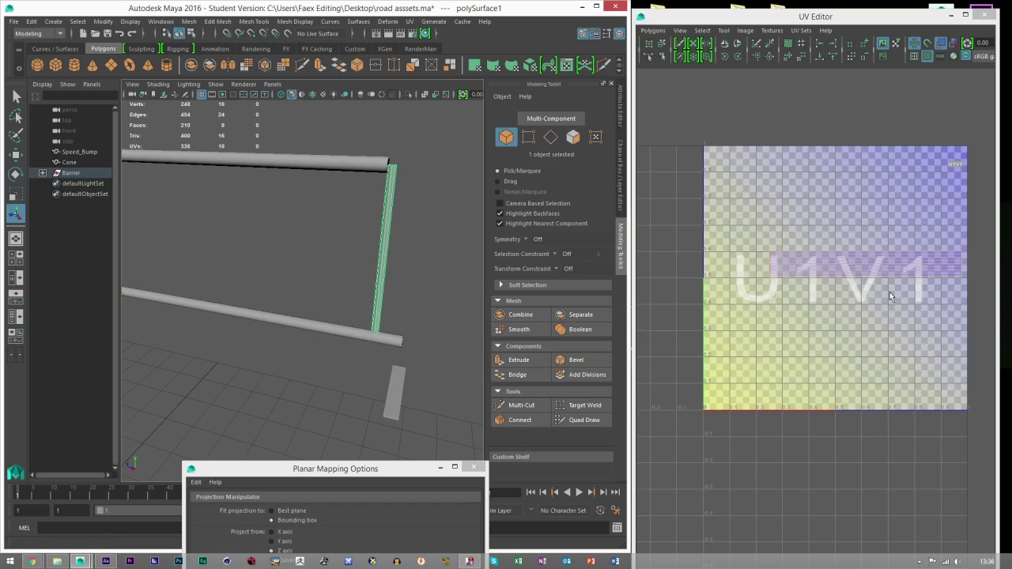
scroll(388, 234, down, 3)
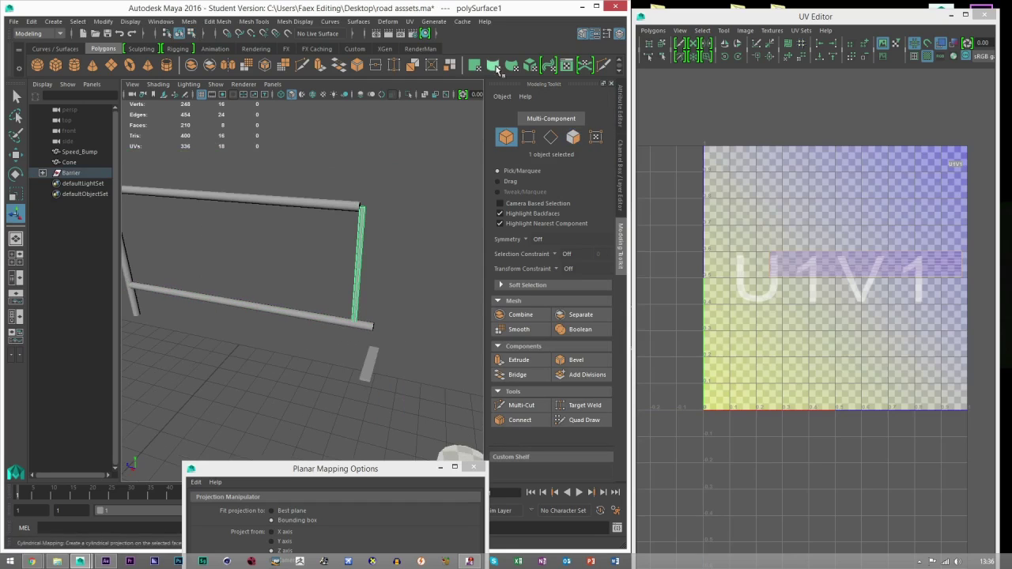
scroll(494, 68, down, 1)
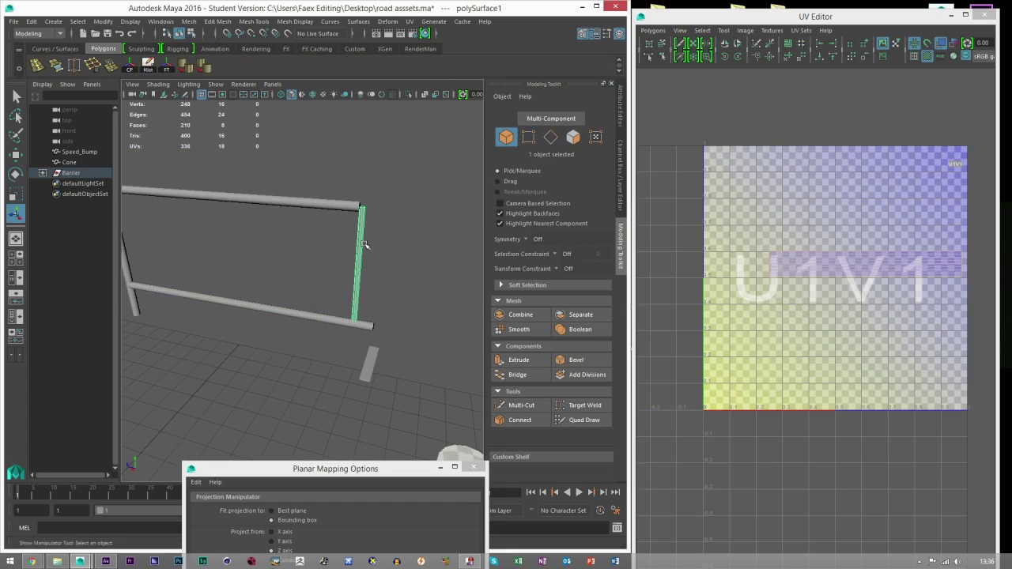
key(w)
Step: Fill the barrier with twelve instances of the end post using Duplicate Special, each offset 1 unit in Z
click(30, 21)
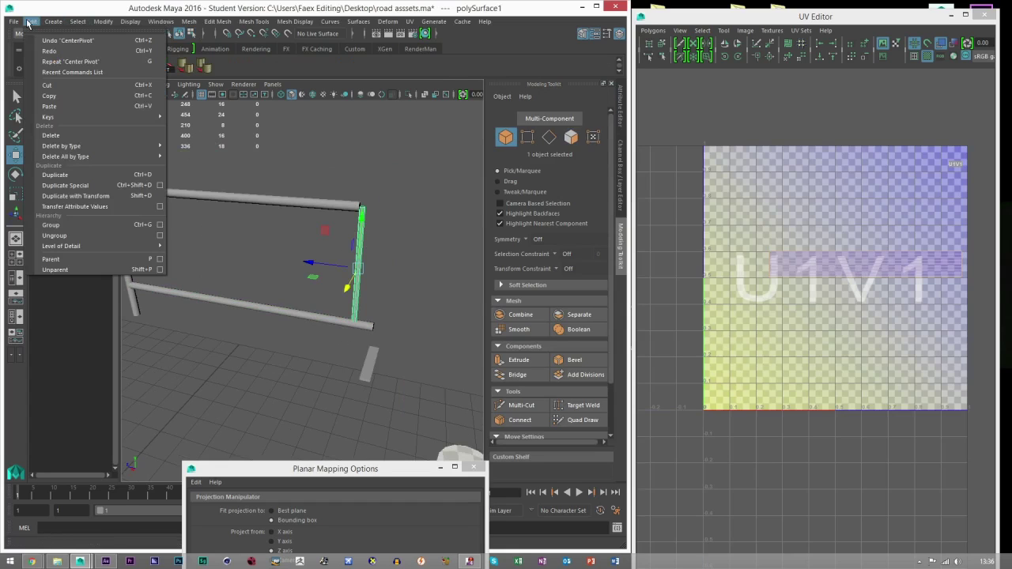
click(159, 185)
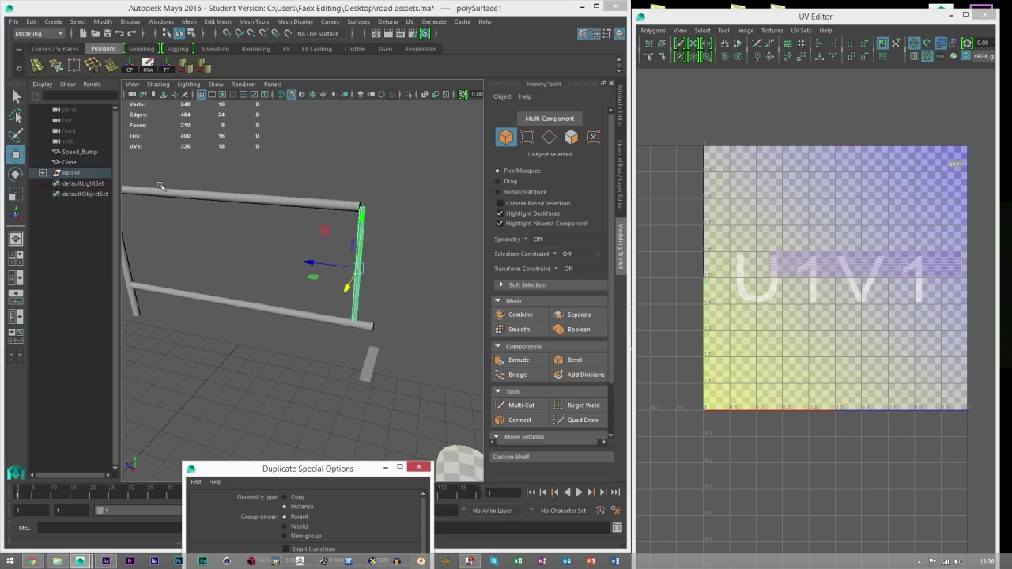
drag(314, 473, 488, 305)
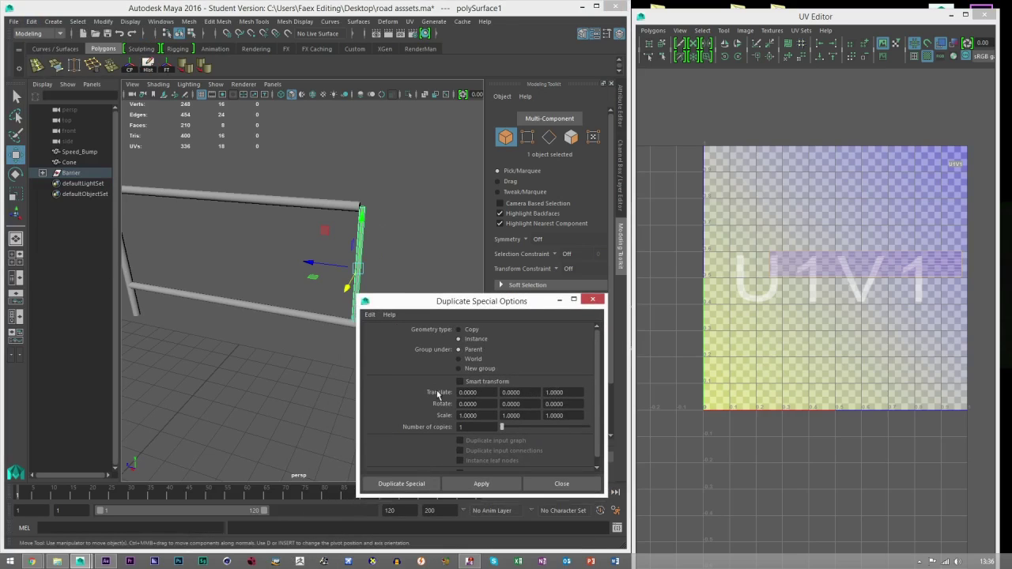
alt+drag(289, 313, 332, 293)
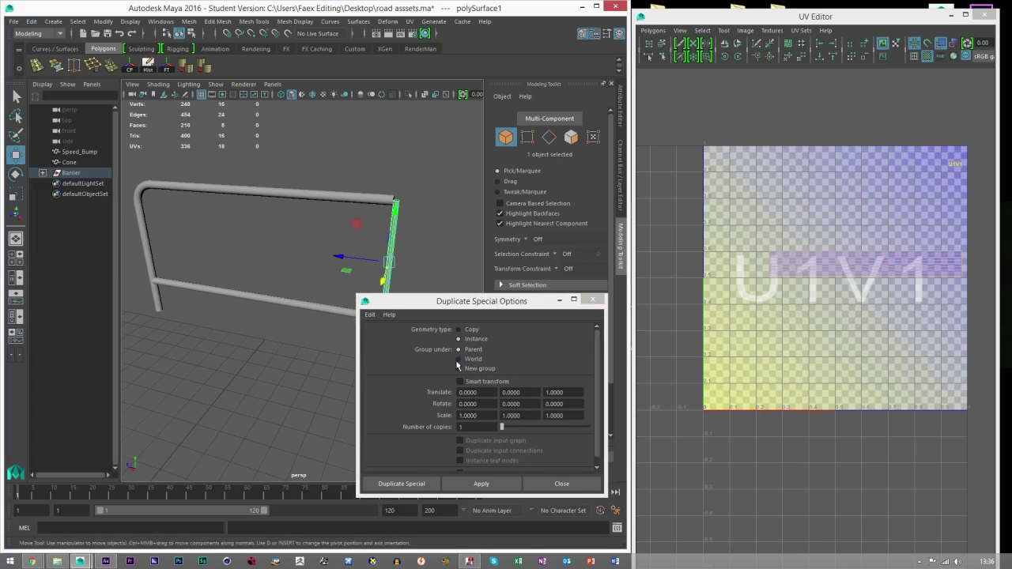
click(496, 485)
click(496, 485)
click(496, 484)
click(495, 484)
click(496, 485)
click(496, 485)
click(495, 485)
click(496, 485)
click(496, 486)
click(496, 487)
alt+drag(191, 292, 426, 271)
click(593, 300)
alt+drag(368, 249, 155, 278)
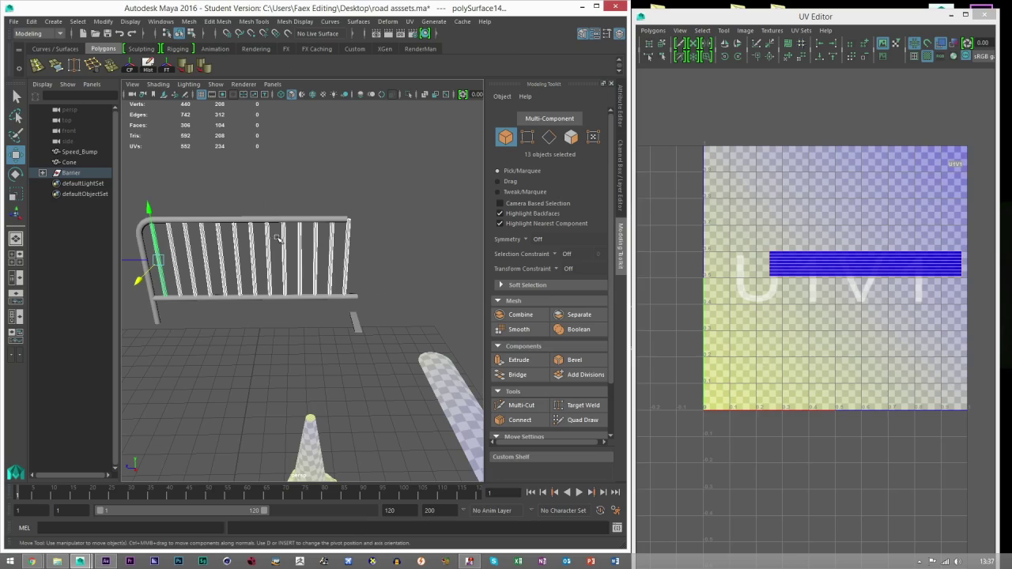
click(194, 184)
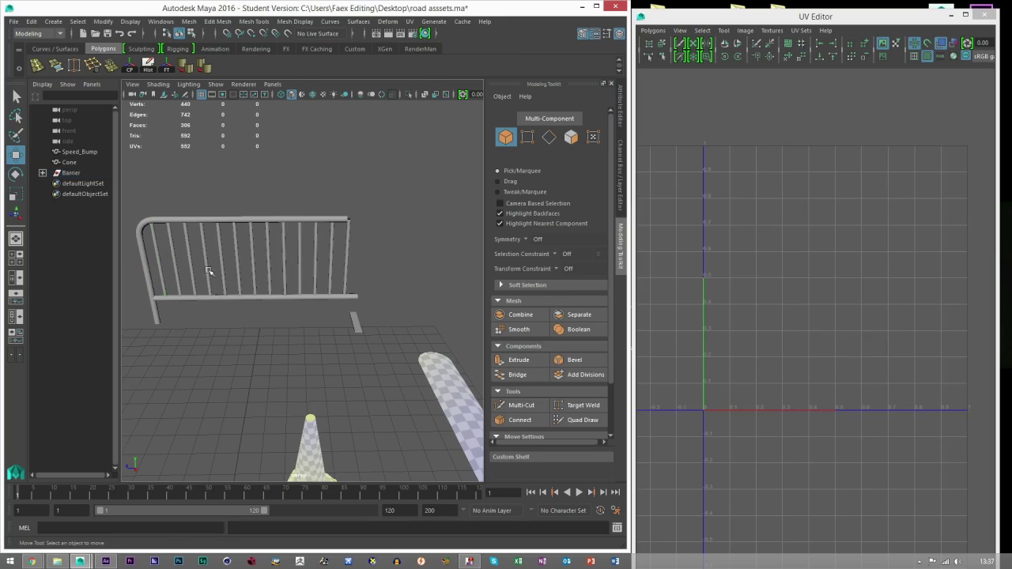
Step: Extract the foot's five faces from the remaining barrier frame and return to whole-object selection
alt+middle_drag(208, 271, 229, 272)
click(366, 321)
click(571, 139)
drag(411, 357, 337, 304)
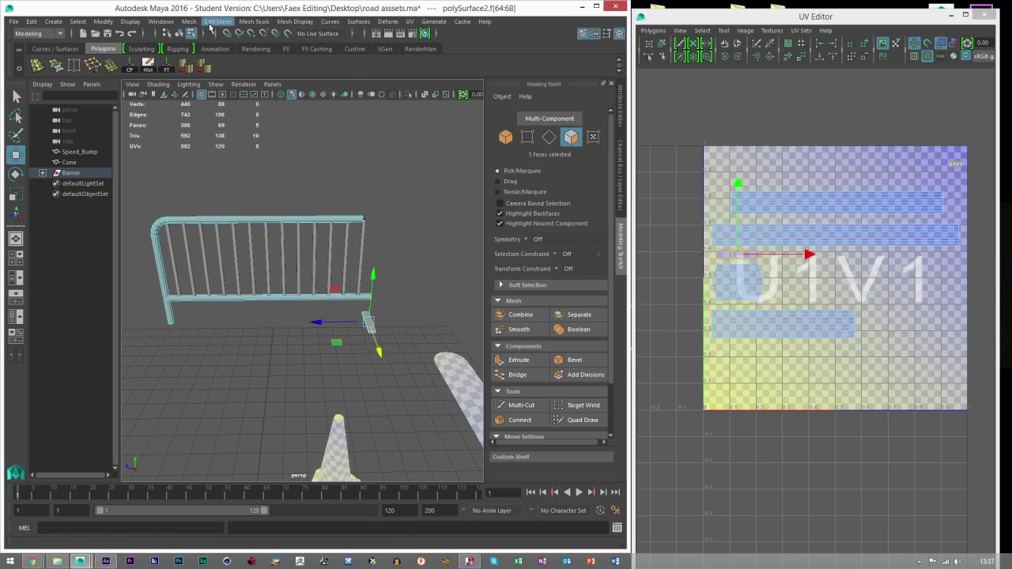
click(218, 21)
click(242, 276)
click(506, 139)
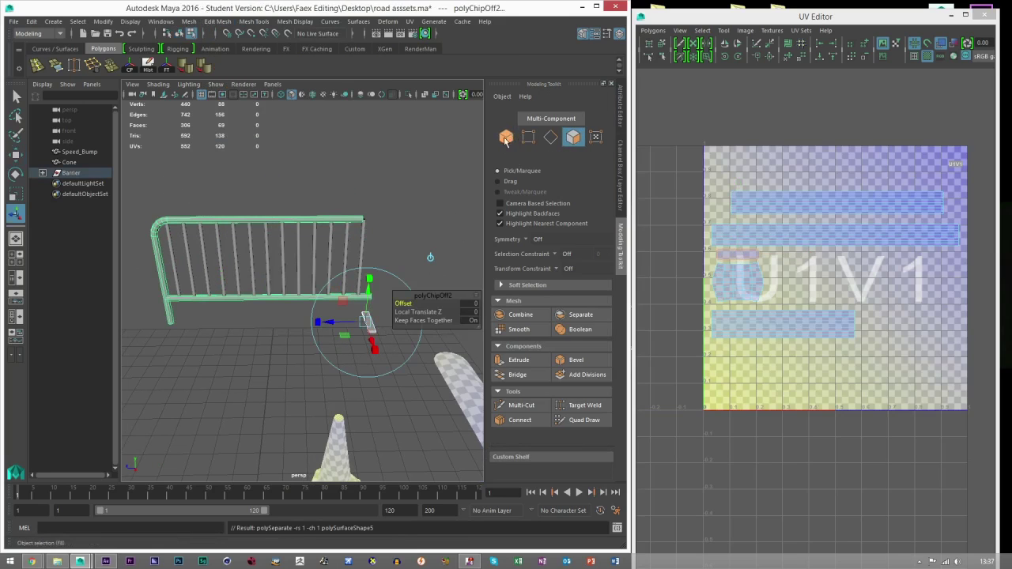
Step: Select the extracted foot as an object and center its pivot
click(365, 329)
click(374, 327)
key(w)
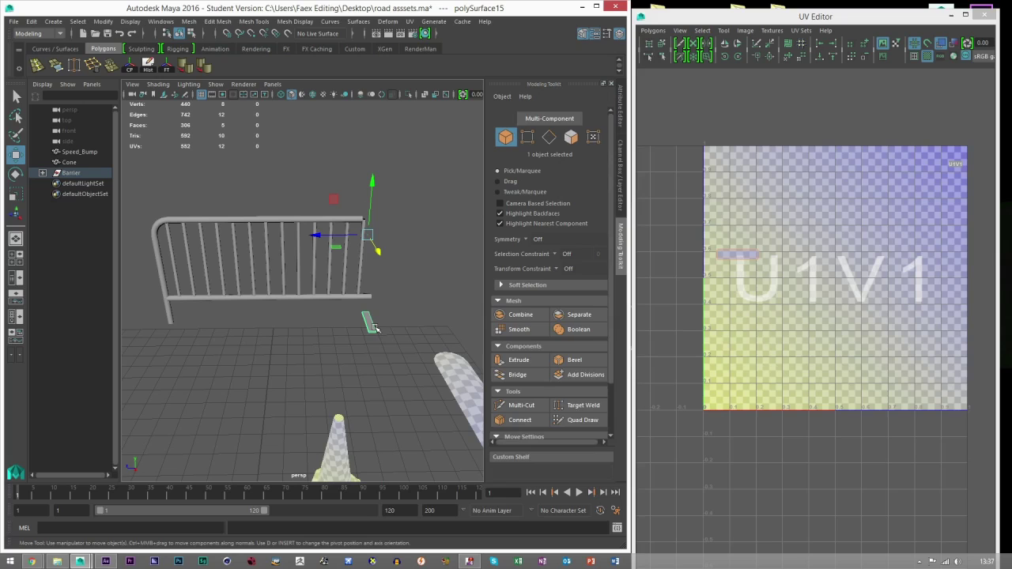
click(129, 65)
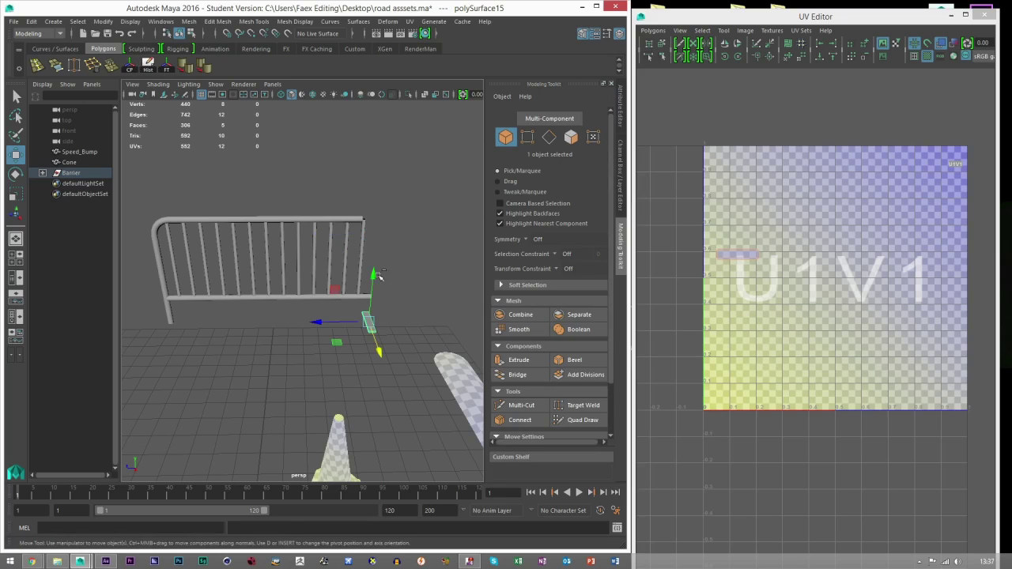
Step: Duplicate the foot and position the copy under the curved leg at the barrier's other end
drag(317, 318, 170, 319)
alt+middle_drag(273, 308, 346, 300)
scroll(348, 306, up, 5)
drag(346, 330, 214, 331)
click(373, 334)
scroll(373, 334, down, 5)
alt+middle_drag(309, 338, 261, 326)
scroll(234, 363, down, 4)
Step: Extract the 48 faces of the barrier's bent corner and leg from the frame
click(192, 216)
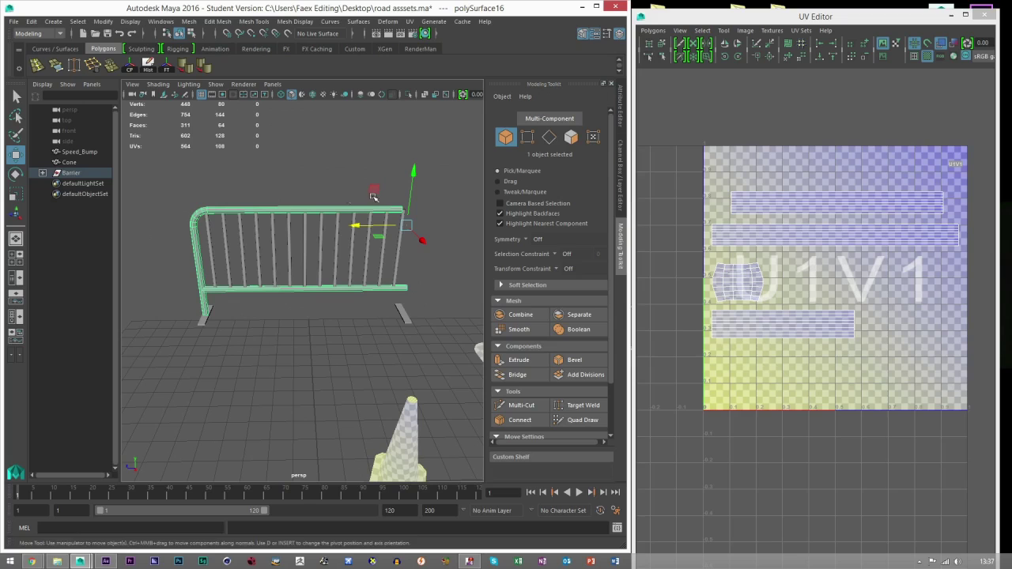
alt+middle_drag(175, 226, 301, 291)
scroll(330, 257, up, 5)
drag(232, 155, 318, 349)
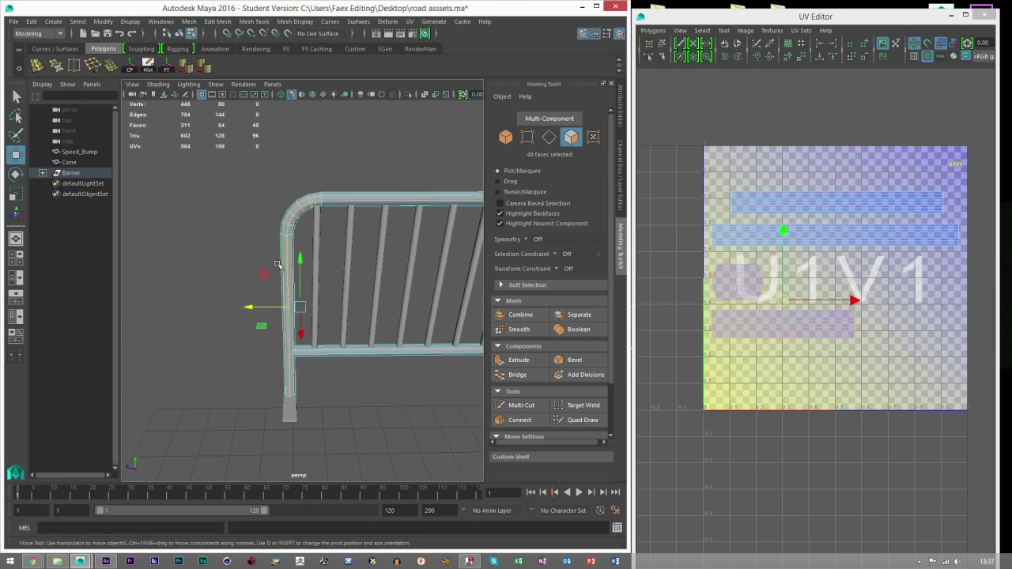
click(215, 22)
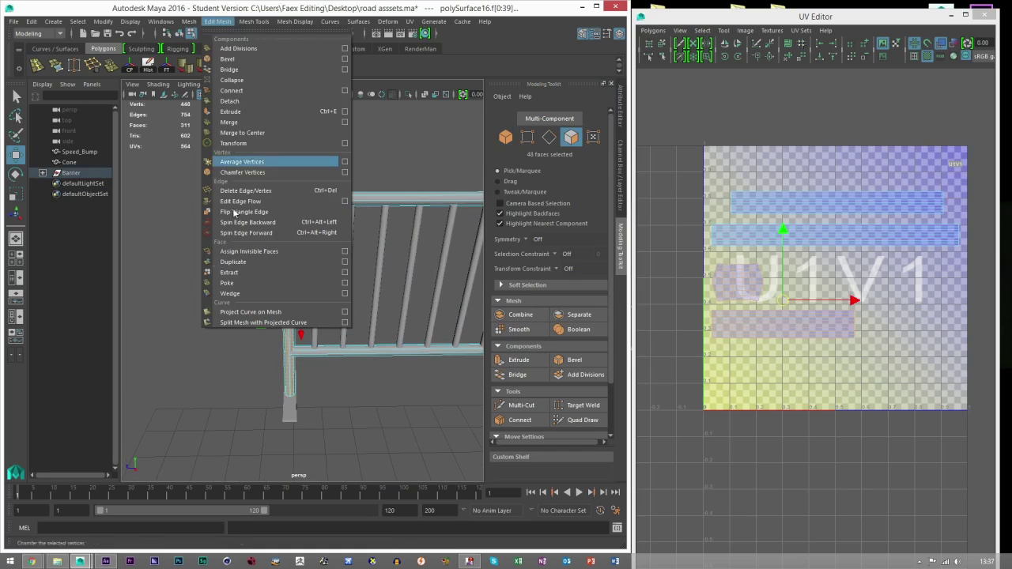
click(237, 273)
click(258, 238)
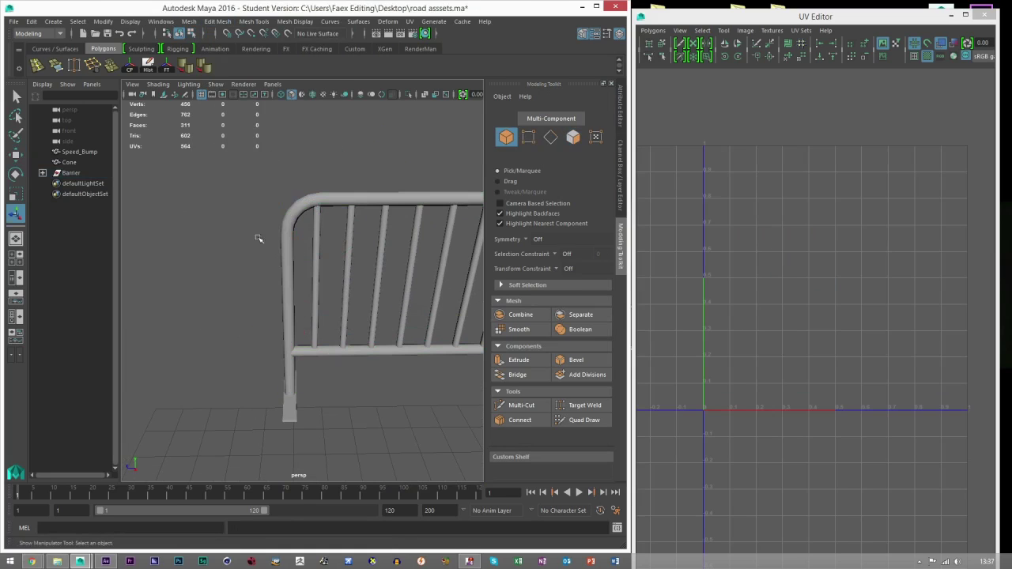
Step: Center the extracted corner leg's pivot, duplicate it, and move the copy beyond the barrier's open end
click(283, 234)
key(w)
scroll(283, 234, down, 5)
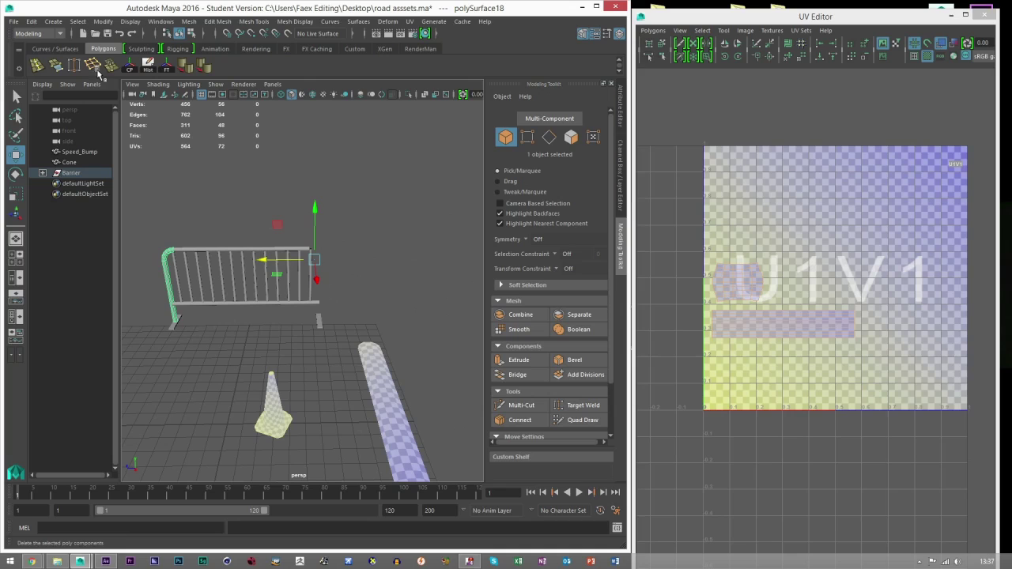
middle_drag(138, 289, 334, 295)
key(ctrl+z)
key(ctrl+d)
drag(141, 287, 321, 287)
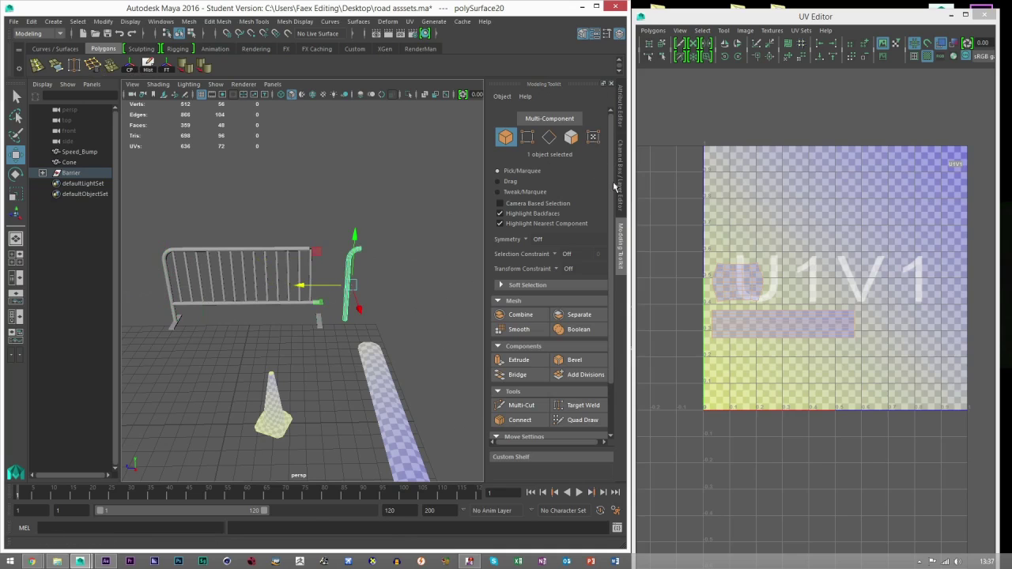
Step: Mirror the duplicated corner leg by setting its Scale Z to -1
click(619, 182)
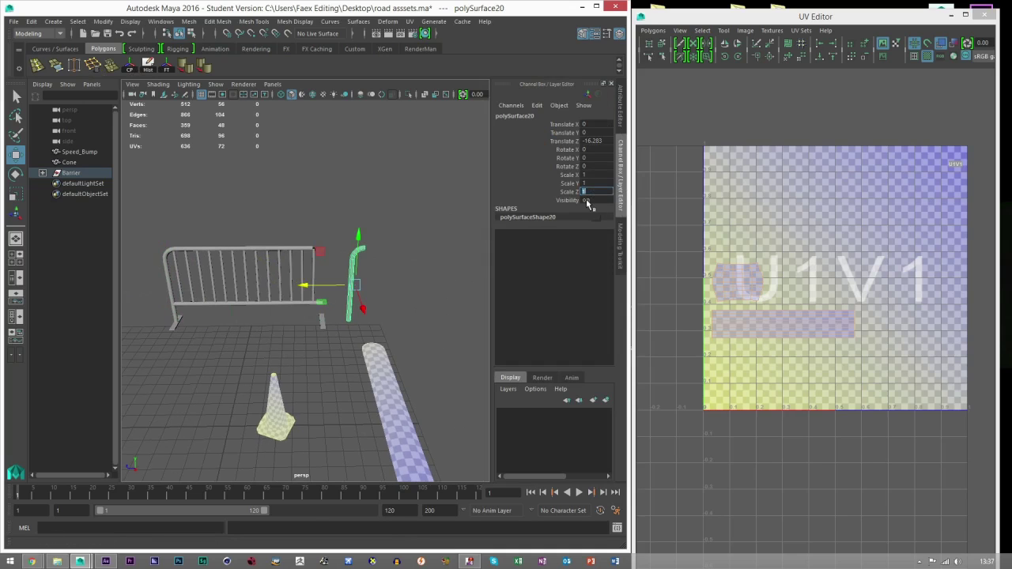
key(Return)
alt+right_drag(273, 252, 361, 230)
alt+middle_drag(362, 230, 267, 280)
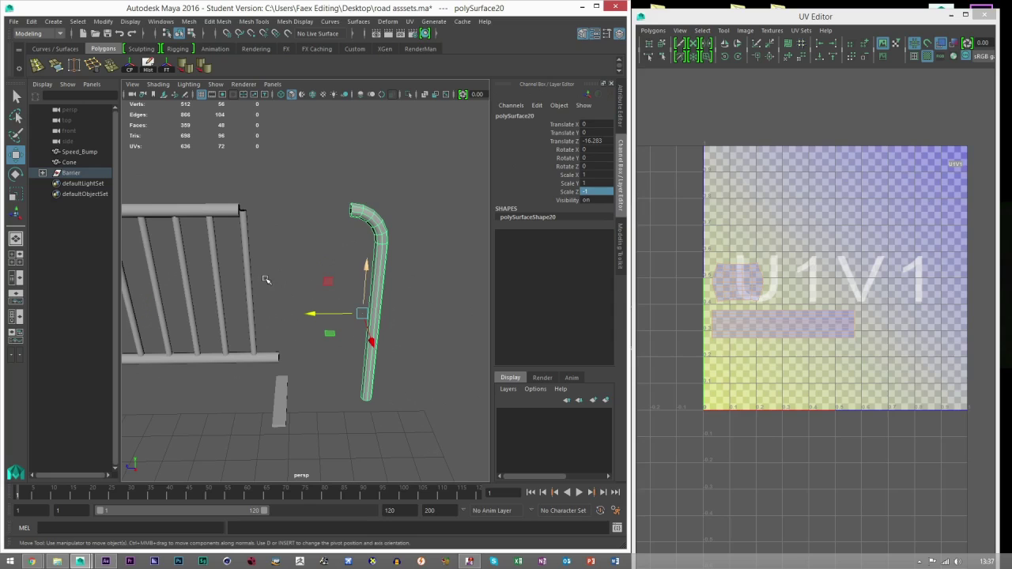
Step: Move the mirrored leg's pivot to its open upper end and snap the leg onto the top rail's end
alt+right_drag(276, 270, 308, 267)
alt+drag(308, 268, 361, 170)
key(d)
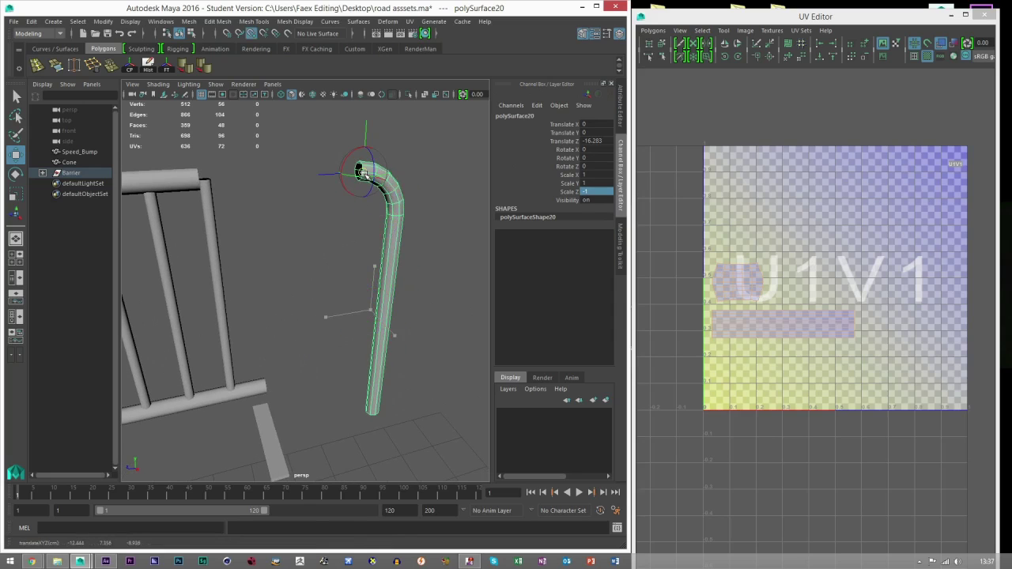
alt+right_drag(348, 173, 366, 176)
alt+middle_drag(366, 177, 363, 250)
alt+right_drag(363, 249, 391, 241)
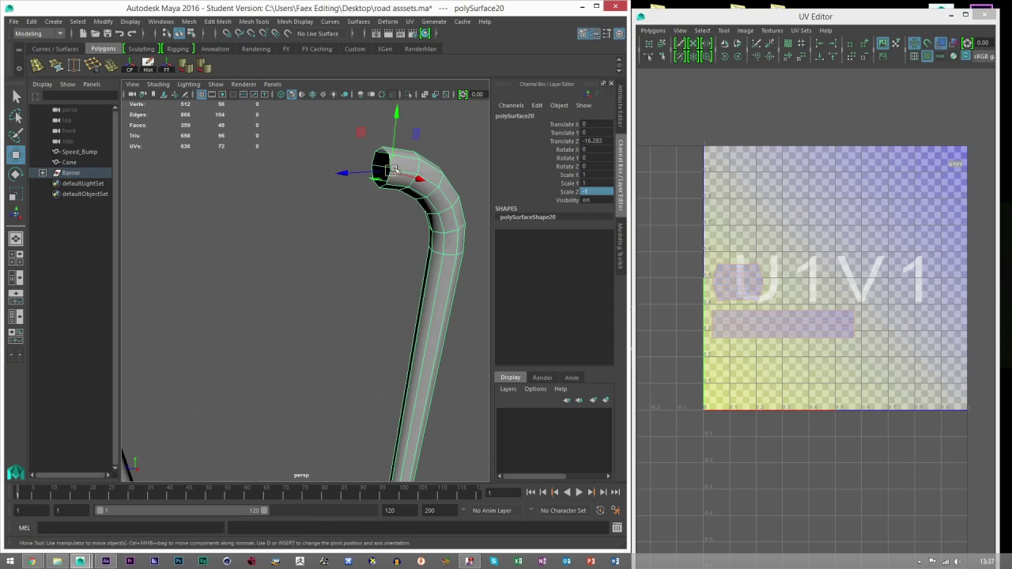
alt+right_drag(396, 171, 365, 172)
alt+middle_drag(366, 172, 458, 174)
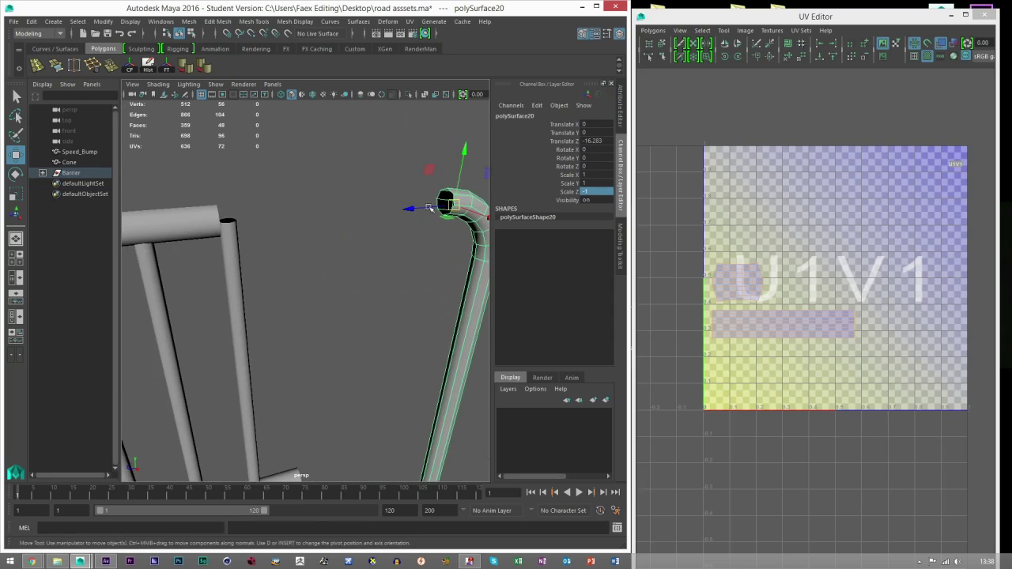
drag(409, 208, 222, 226)
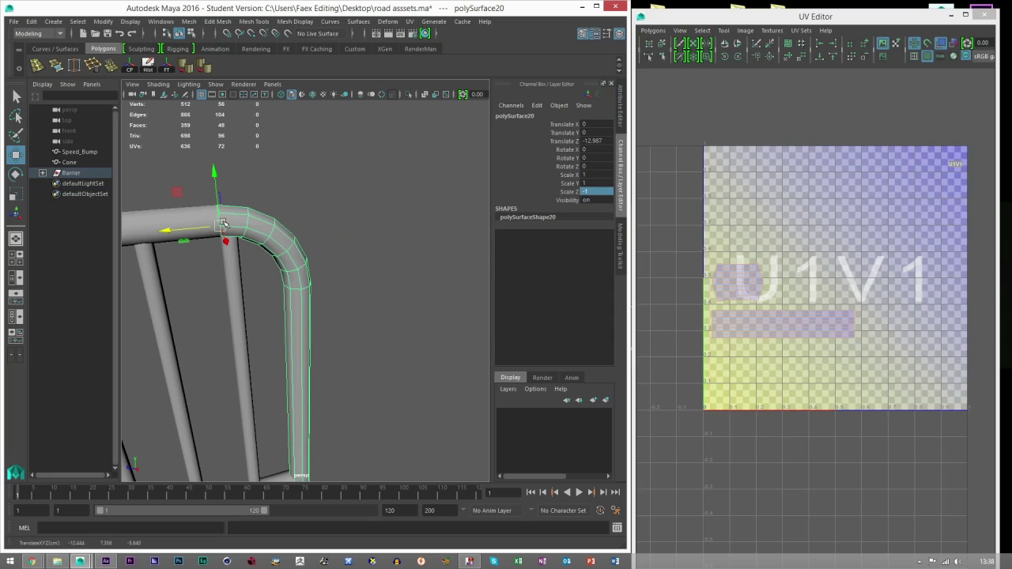
click(372, 299)
alt+right_drag(373, 299, 210, 342)
alt+drag(211, 341, 244, 337)
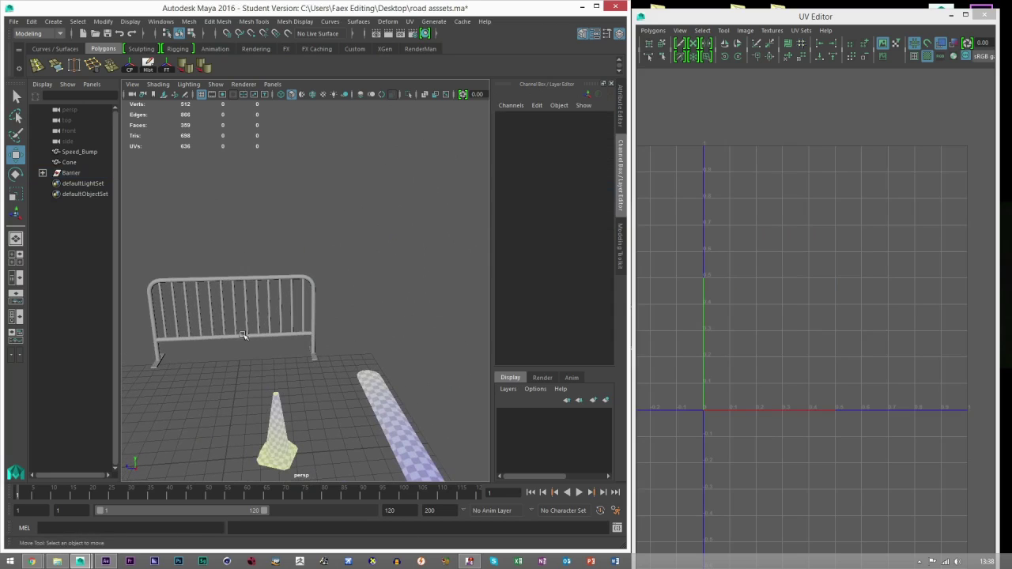
Step: Combine all the barrier's separate pieces into one mesh
click(233, 333)
click(371, 314)
alt+right_drag(371, 314, 337, 299)
alt+drag(350, 318, 434, 388)
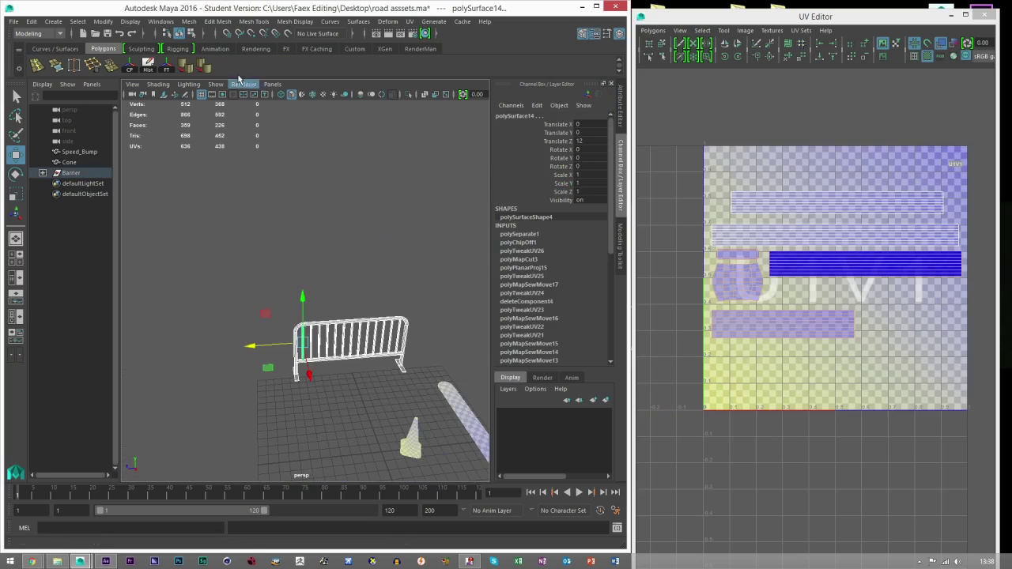
click(191, 26)
click(205, 60)
Step: Merge all vertices of the combined barrier with a distance threshold of 0.01 and return to whole-object selection
alt+right_drag(297, 306, 366, 334)
alt+middle_drag(366, 335, 321, 299)
click(617, 248)
click(528, 137)
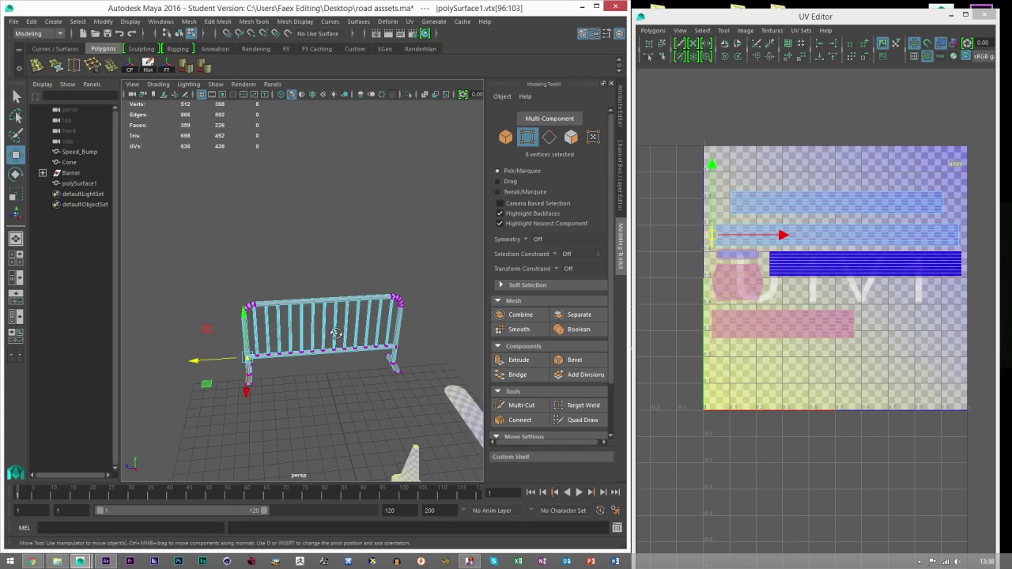
alt+drag(336, 332, 348, 325)
scroll(257, 303, up, 5)
scroll(235, 315, down, 5)
alt+middle_drag(212, 262, 186, 254)
drag(171, 236, 408, 405)
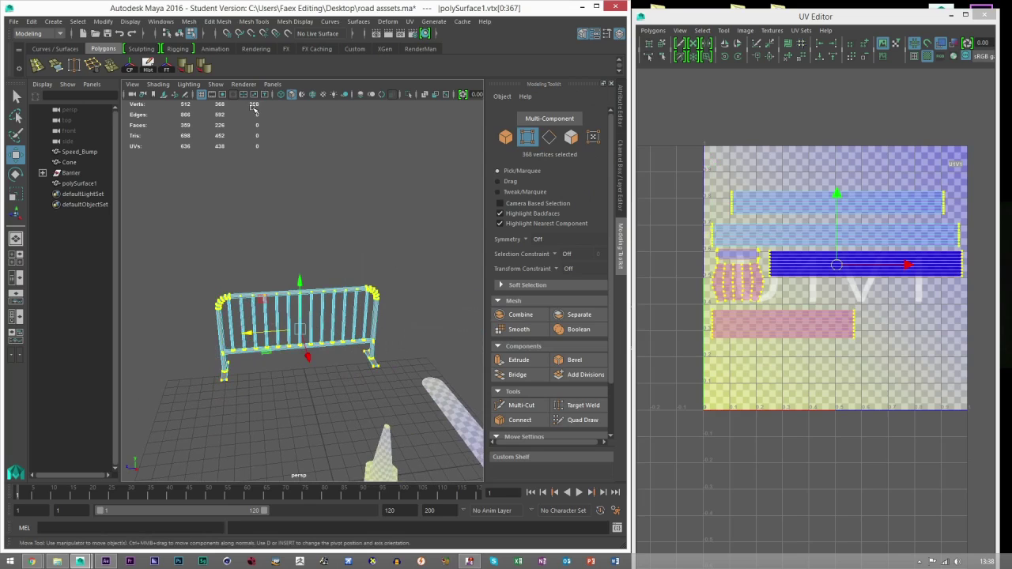
scroll(263, 330, up, 3)
alt+drag(263, 331, 293, 325)
scroll(300, 299, up, 4)
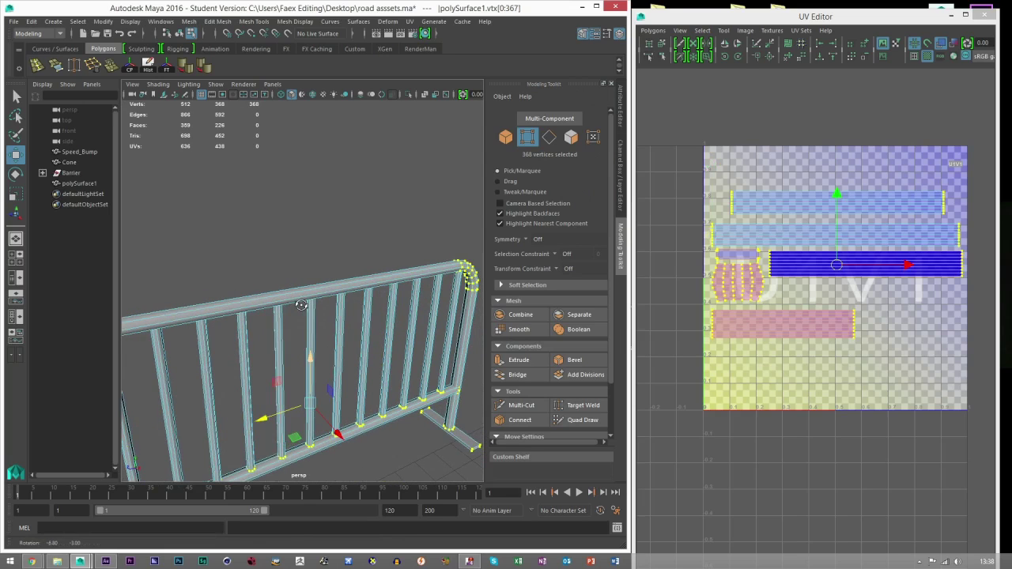
click(188, 22)
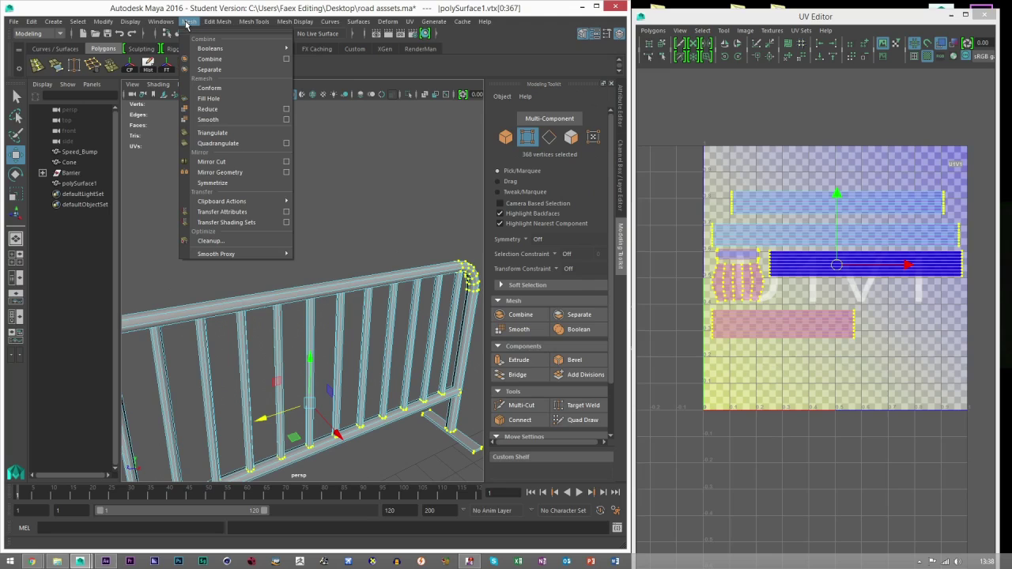
mouse_move(217, 21)
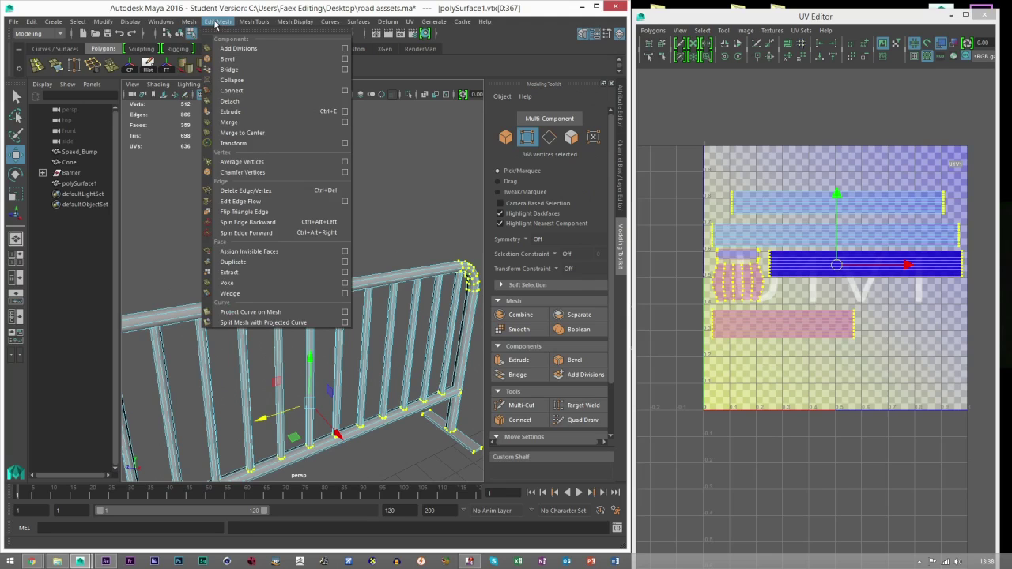
click(231, 122)
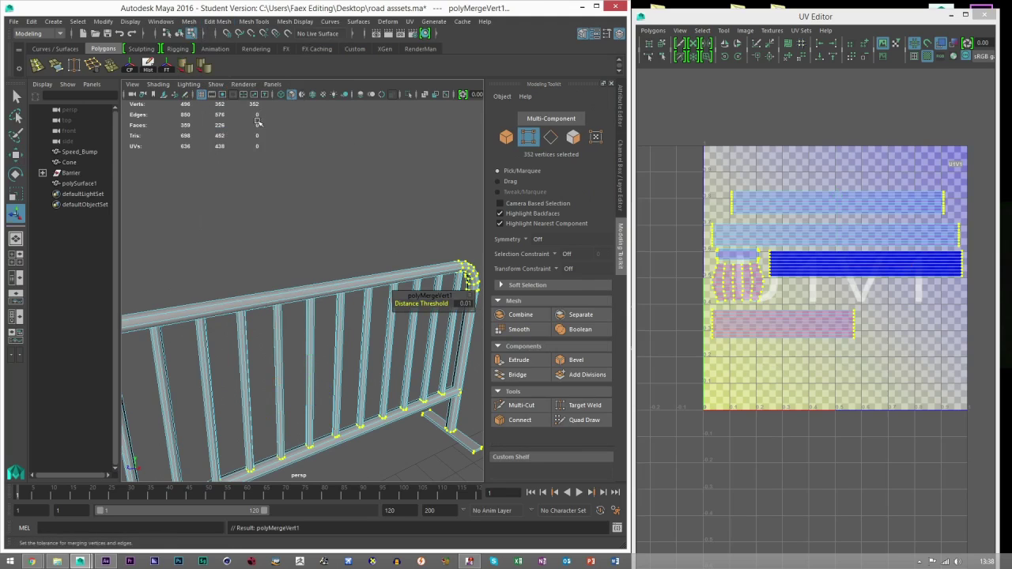
scroll(336, 258, down, 3)
click(512, 139)
key(w)
click(354, 221)
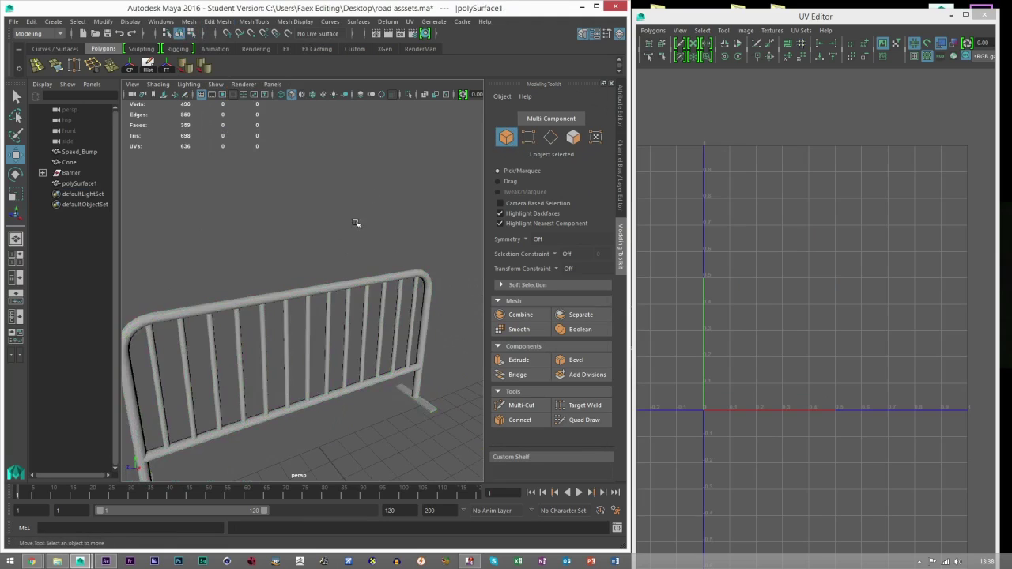
Step: Display the checker pattern on the barrier and examine its texture scale and distortion from both sides
scroll(348, 229, down, 3)
click(264, 298)
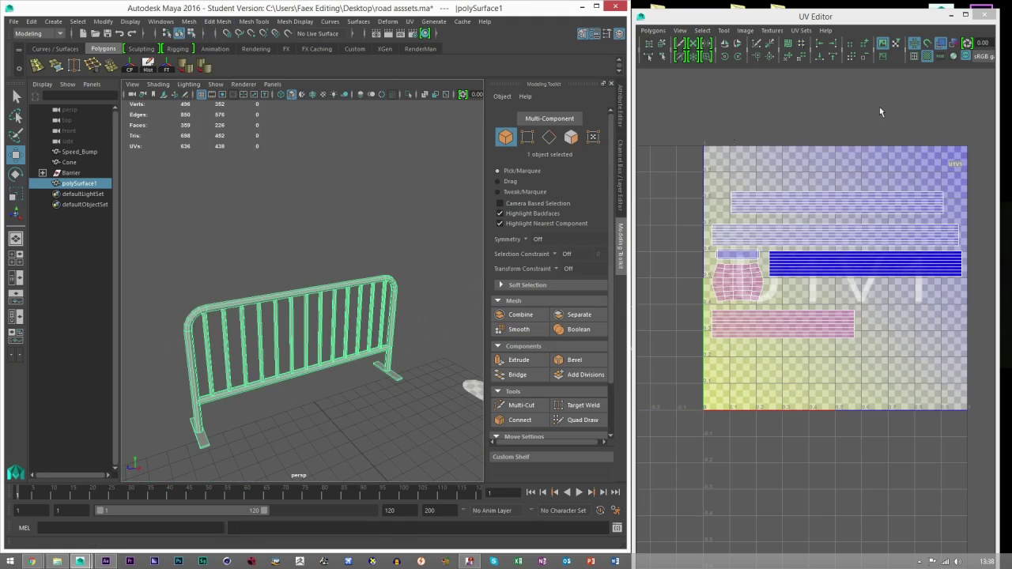
click(927, 59)
click(300, 270)
scroll(288, 249, up, 3)
scroll(392, 280, up, 3)
alt+drag(391, 279, 328, 296)
scroll(328, 296, down, 4)
alt+middle_drag(385, 339, 353, 314)
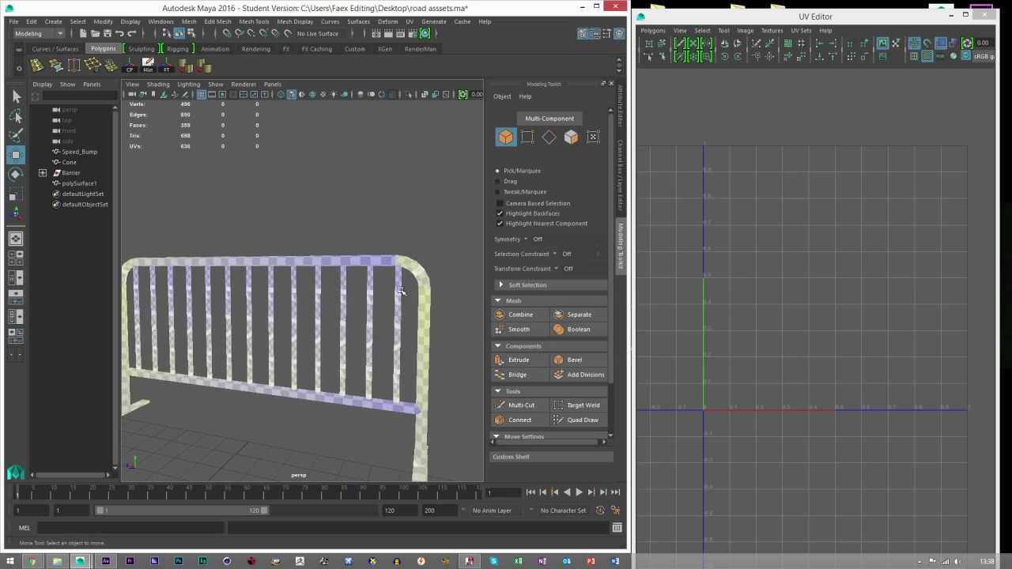
scroll(401, 291, down, 3)
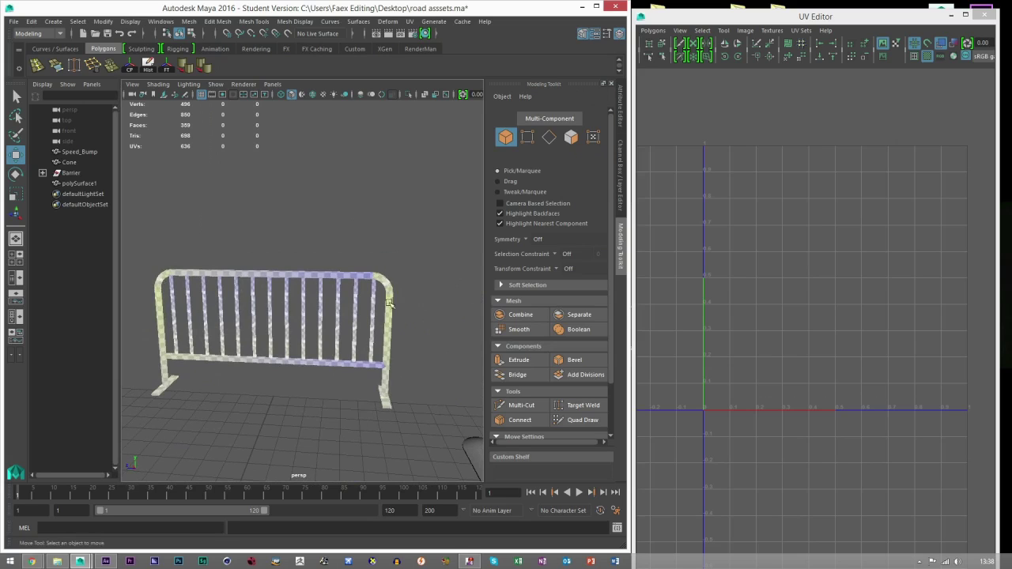
alt+drag(387, 393, 170, 315)
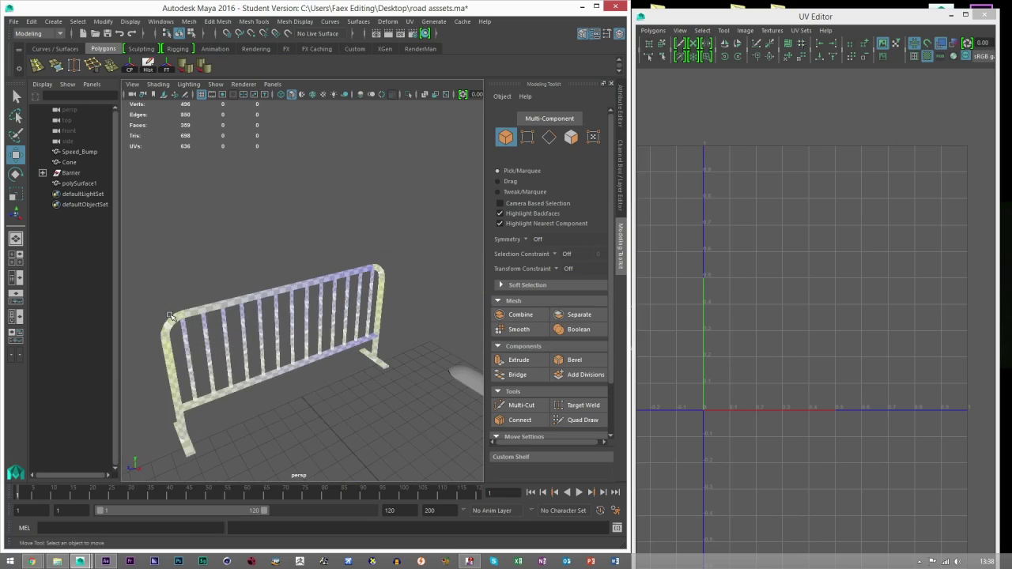
scroll(249, 301, down, 3)
Step: Try moving the corner bend and leg UV shells away from their overlapping duplicates
click(250, 301)
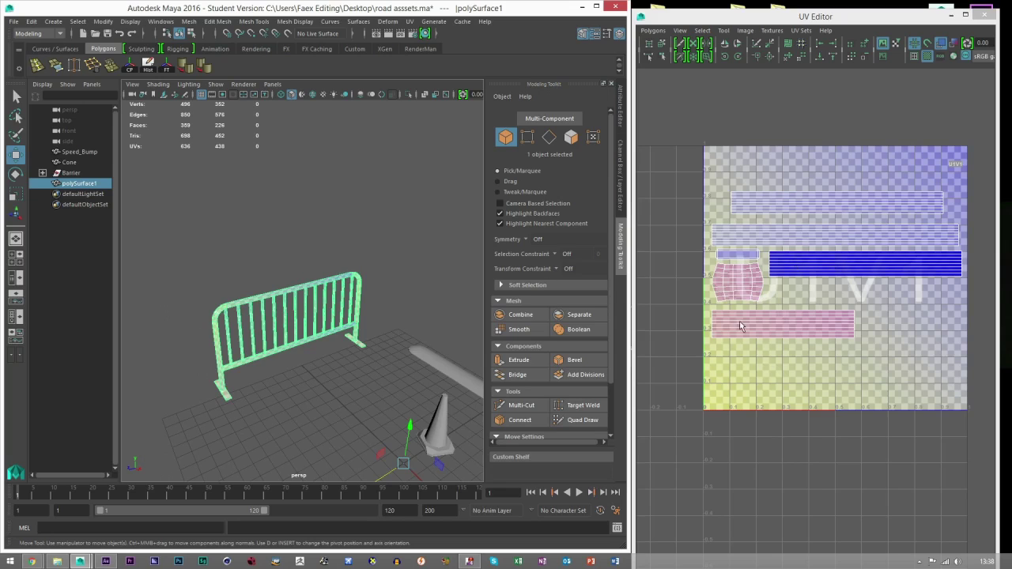
right_drag(751, 268, 731, 271)
click(744, 271)
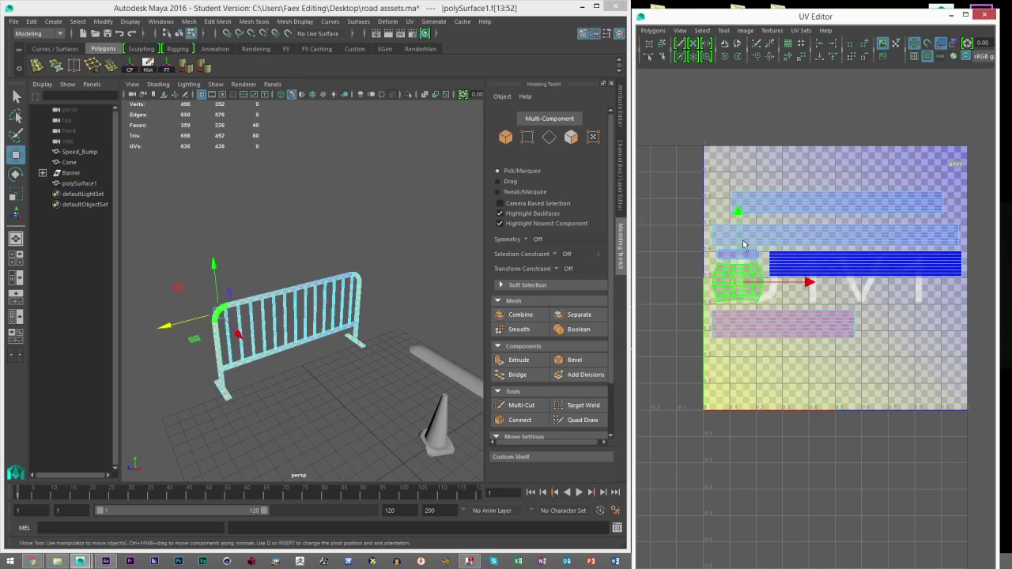
scroll(747, 273, up, 4)
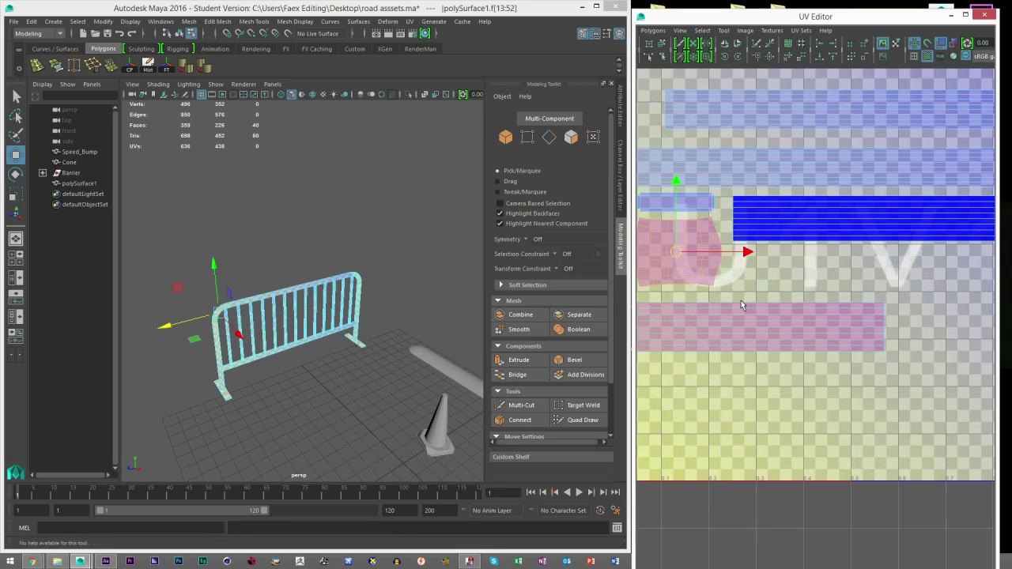
drag(757, 310, 757, 324)
key(ctrl+z)
drag(714, 264, 777, 357)
key(ctrl+z)
click(725, 44)
alt+middle_drag(886, 360, 856, 319)
drag(962, 276, 924, 335)
drag(807, 319, 813, 381)
key(ctrl+z)
click(810, 316)
key(ctrl+z)
key(ctrl+z)
key(ctrl+z)
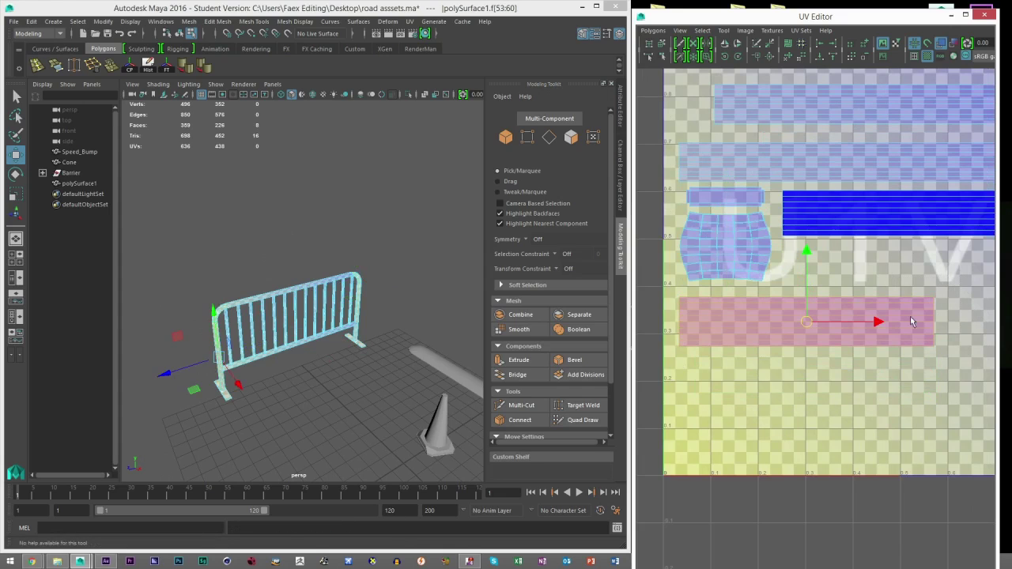
Step: Try moving the duplicated leg's UV shell below its overlapping twin
click(805, 345)
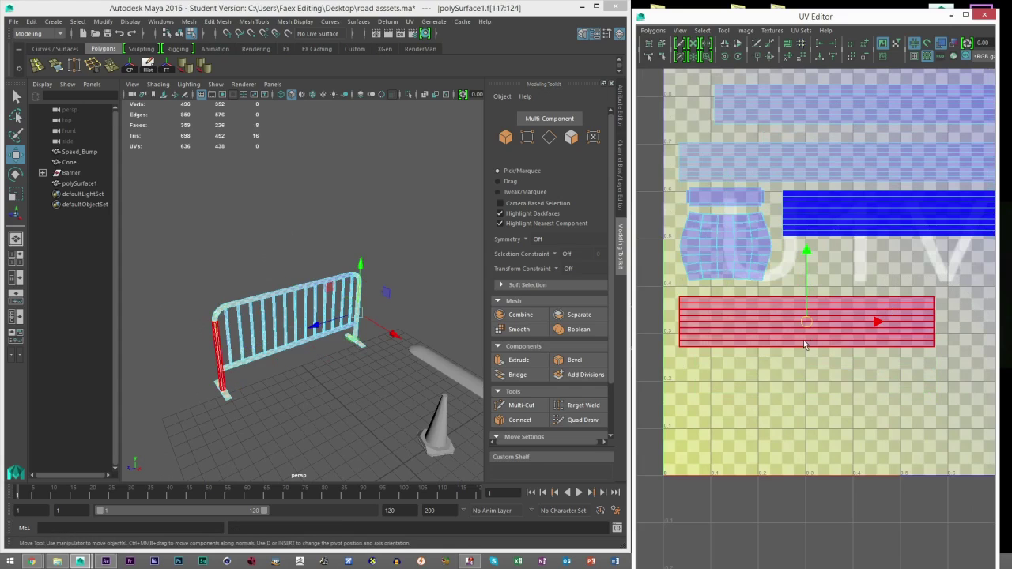
drag(806, 322, 803, 371)
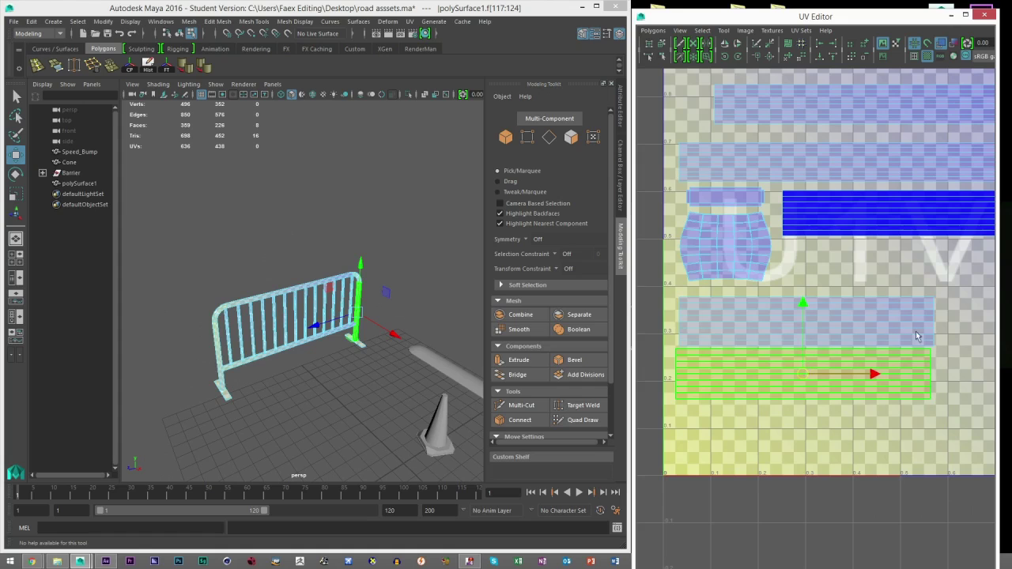
key(ctrl+z)
key(ctrl+z)
click(745, 369)
scroll(792, 245, down, 4)
alt+middle_drag(845, 213, 794, 208)
Step: Select the barrier, cone and speed bump as whole objects and display the checker pattern on all three
click(506, 136)
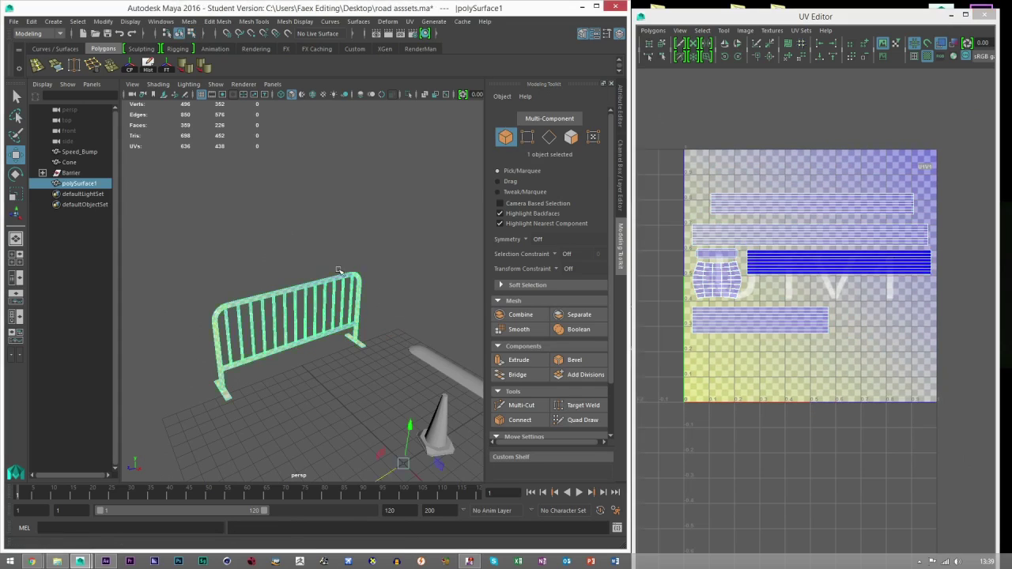
scroll(340, 273, down, 3)
alt+middle_drag(403, 378, 341, 338)
drag(341, 338, 436, 420)
click(927, 58)
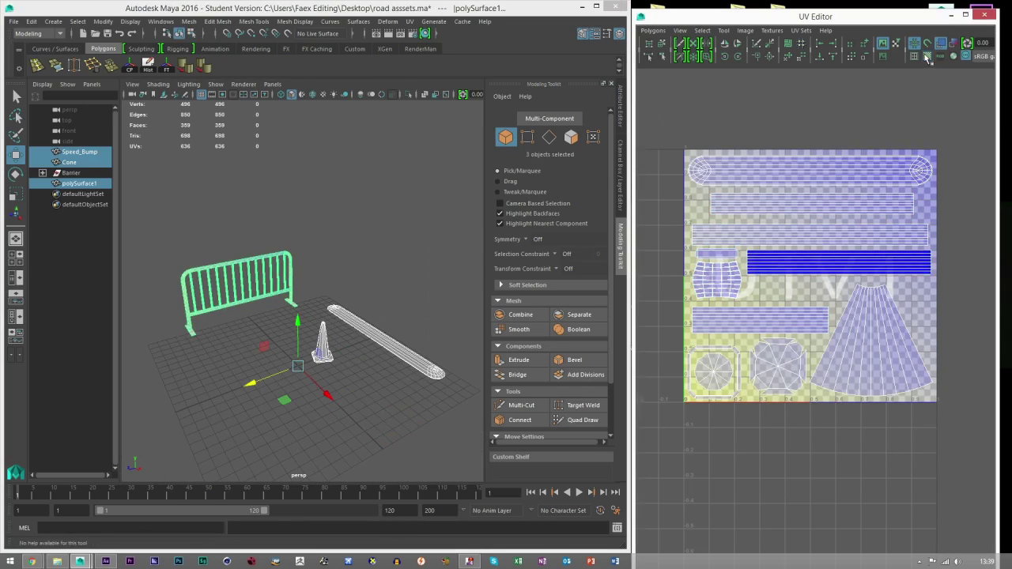
Step: Examine the checker pattern on the cone, speed bump and barrier for consistent texture scale
click(389, 245)
scroll(339, 301, up, 5)
alt+middle_drag(388, 302, 316, 275)
scroll(316, 275, up, 3)
alt+drag(317, 275, 287, 244)
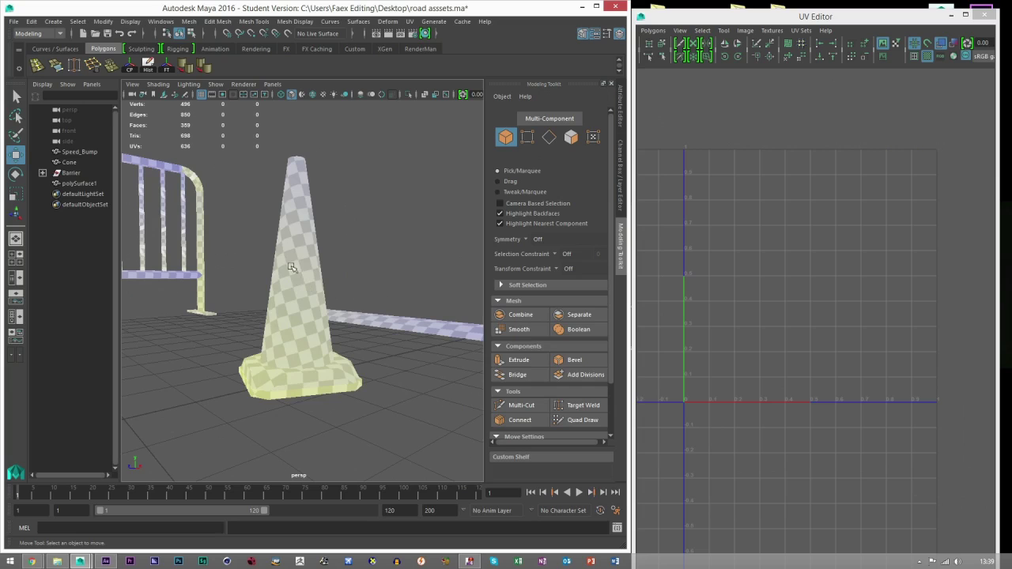
scroll(297, 226, down, 5)
scroll(302, 276, up, 5)
alt+drag(324, 338, 355, 348)
alt+drag(275, 306, 249, 327)
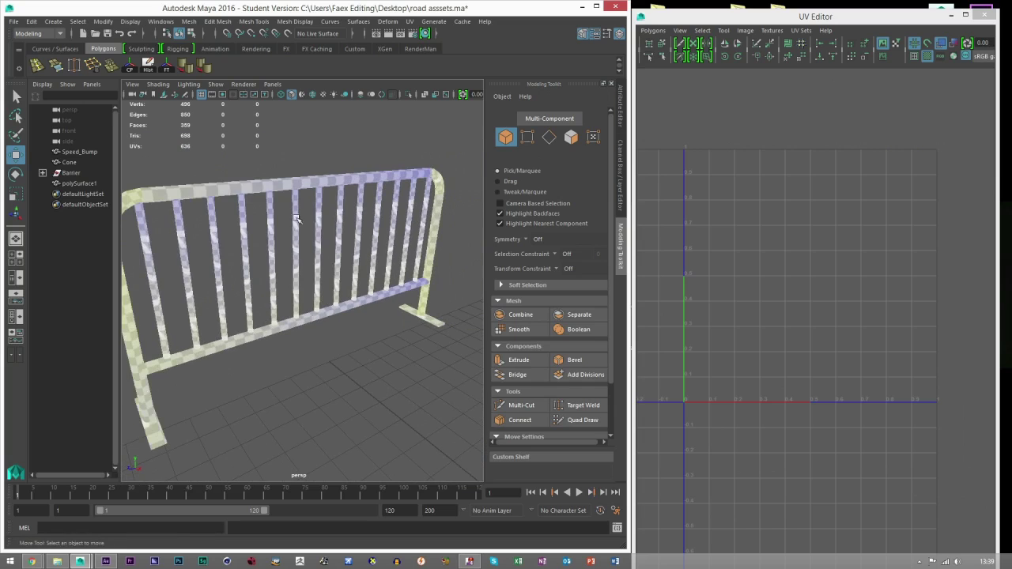
Step: Select the barrier, cone and speed bump together to review their shared UV layout
scroll(297, 220, down, 5)
drag(192, 198, 474, 377)
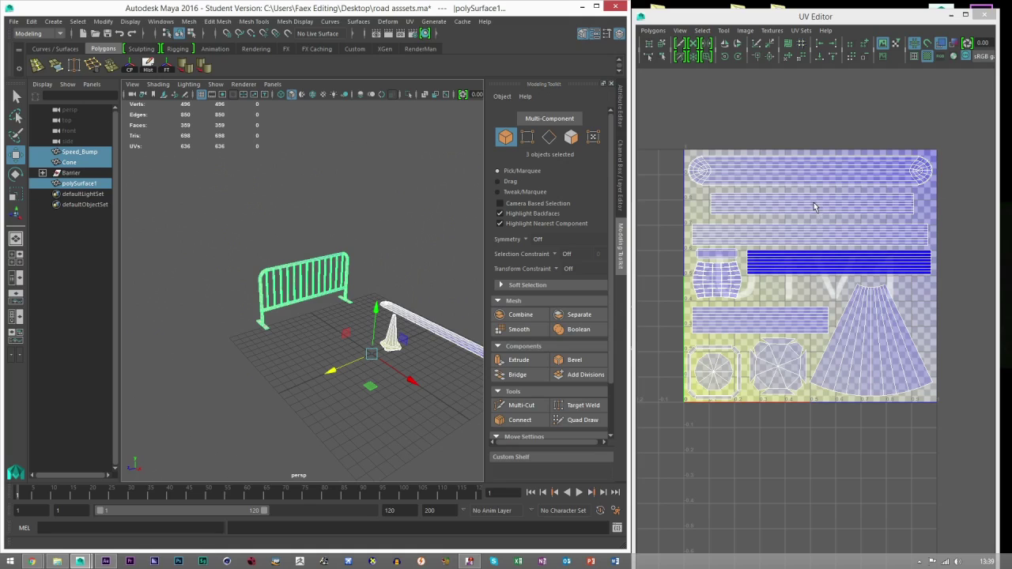
alt+drag(357, 264, 322, 266)
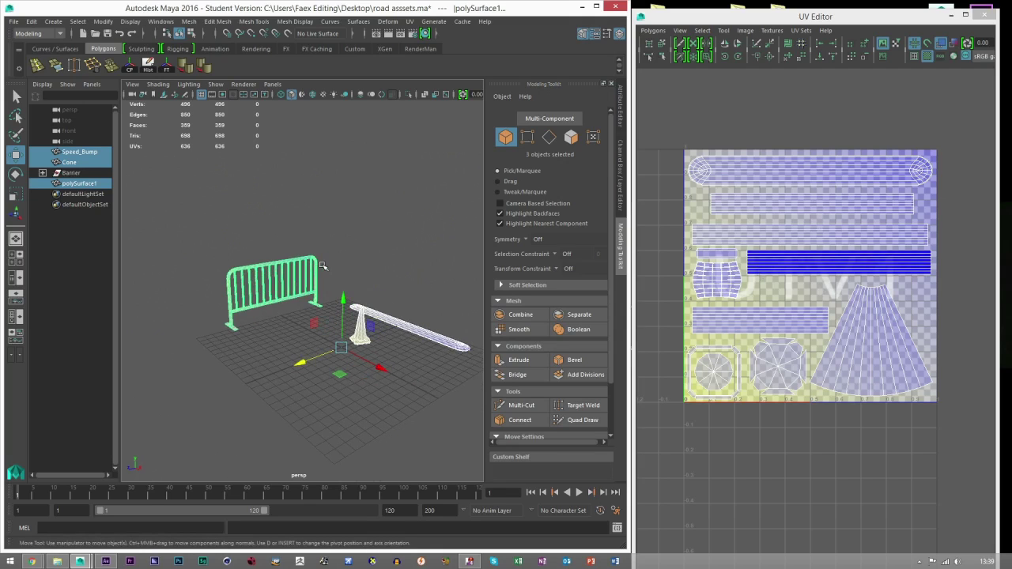